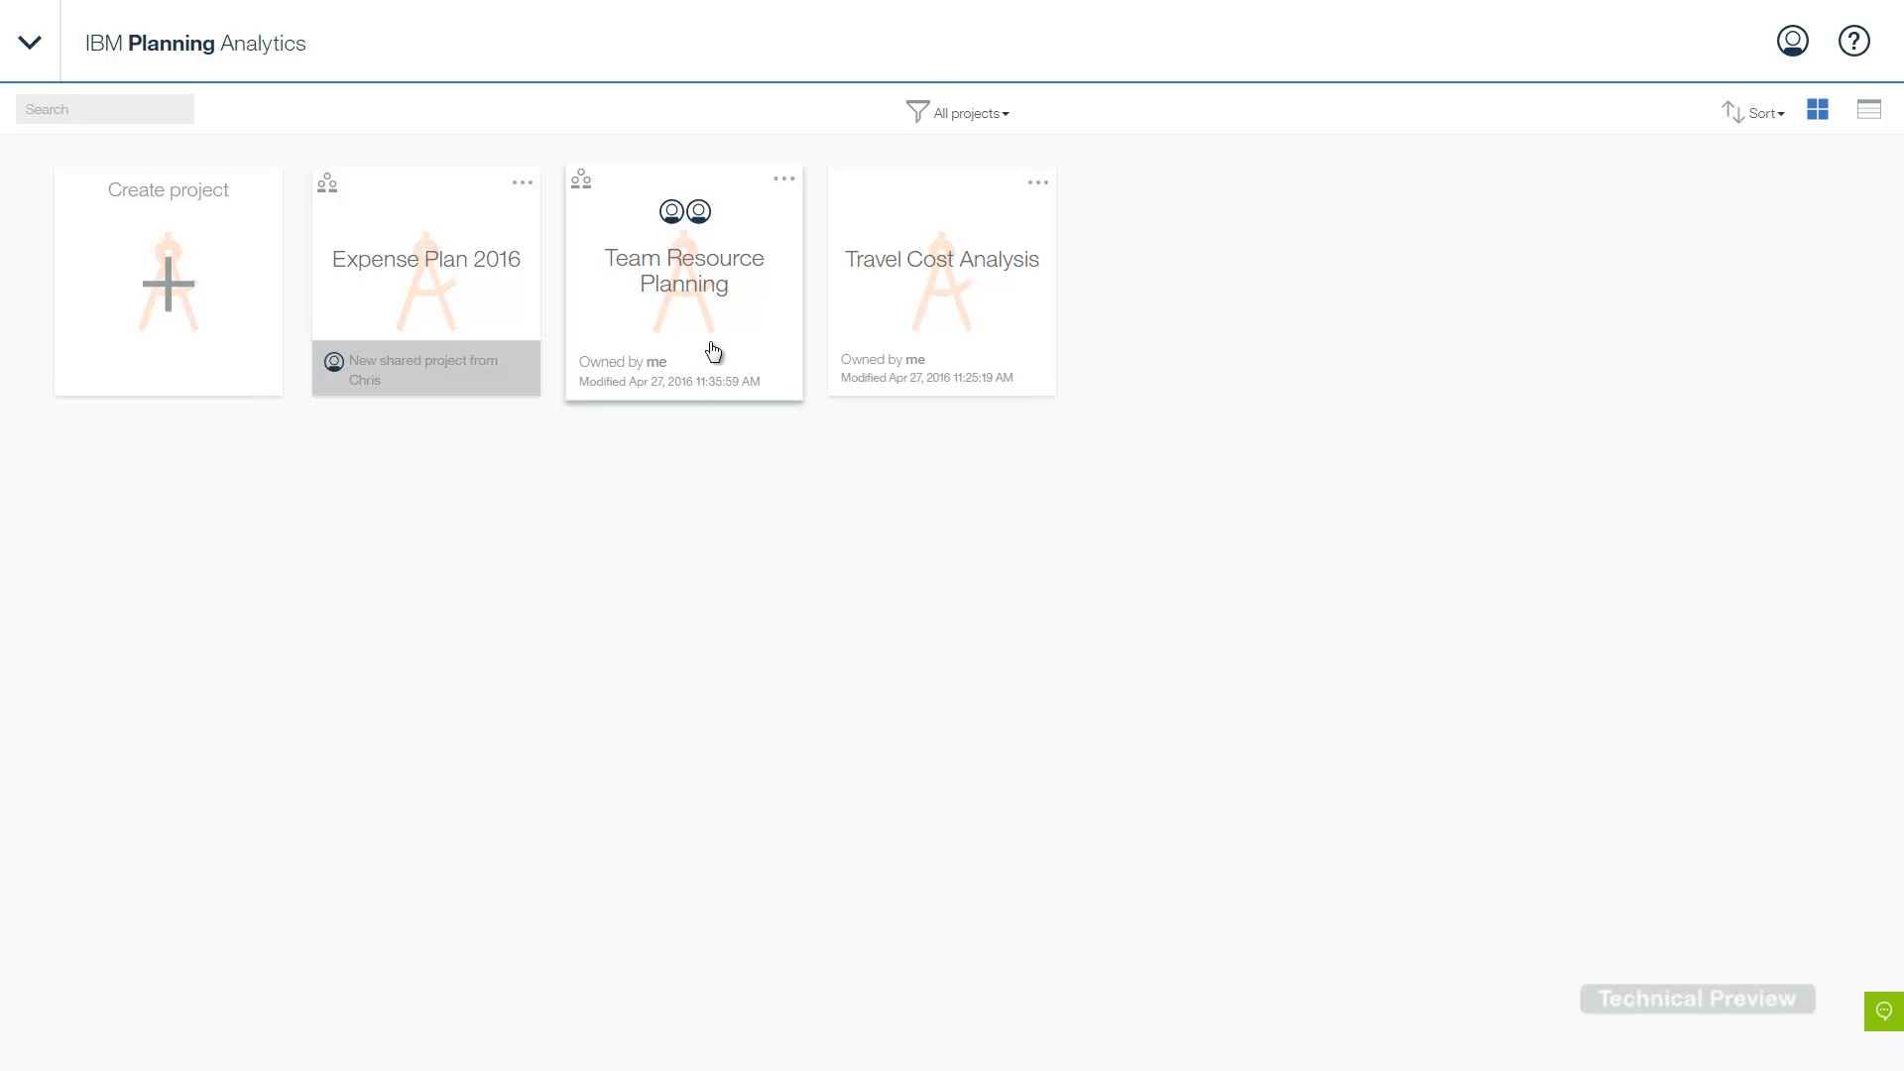
# - Start a new project and view the Margin Planning template details (Sales, version 0.6, Intermediate)
pyautogui.moveTo(672, 220)
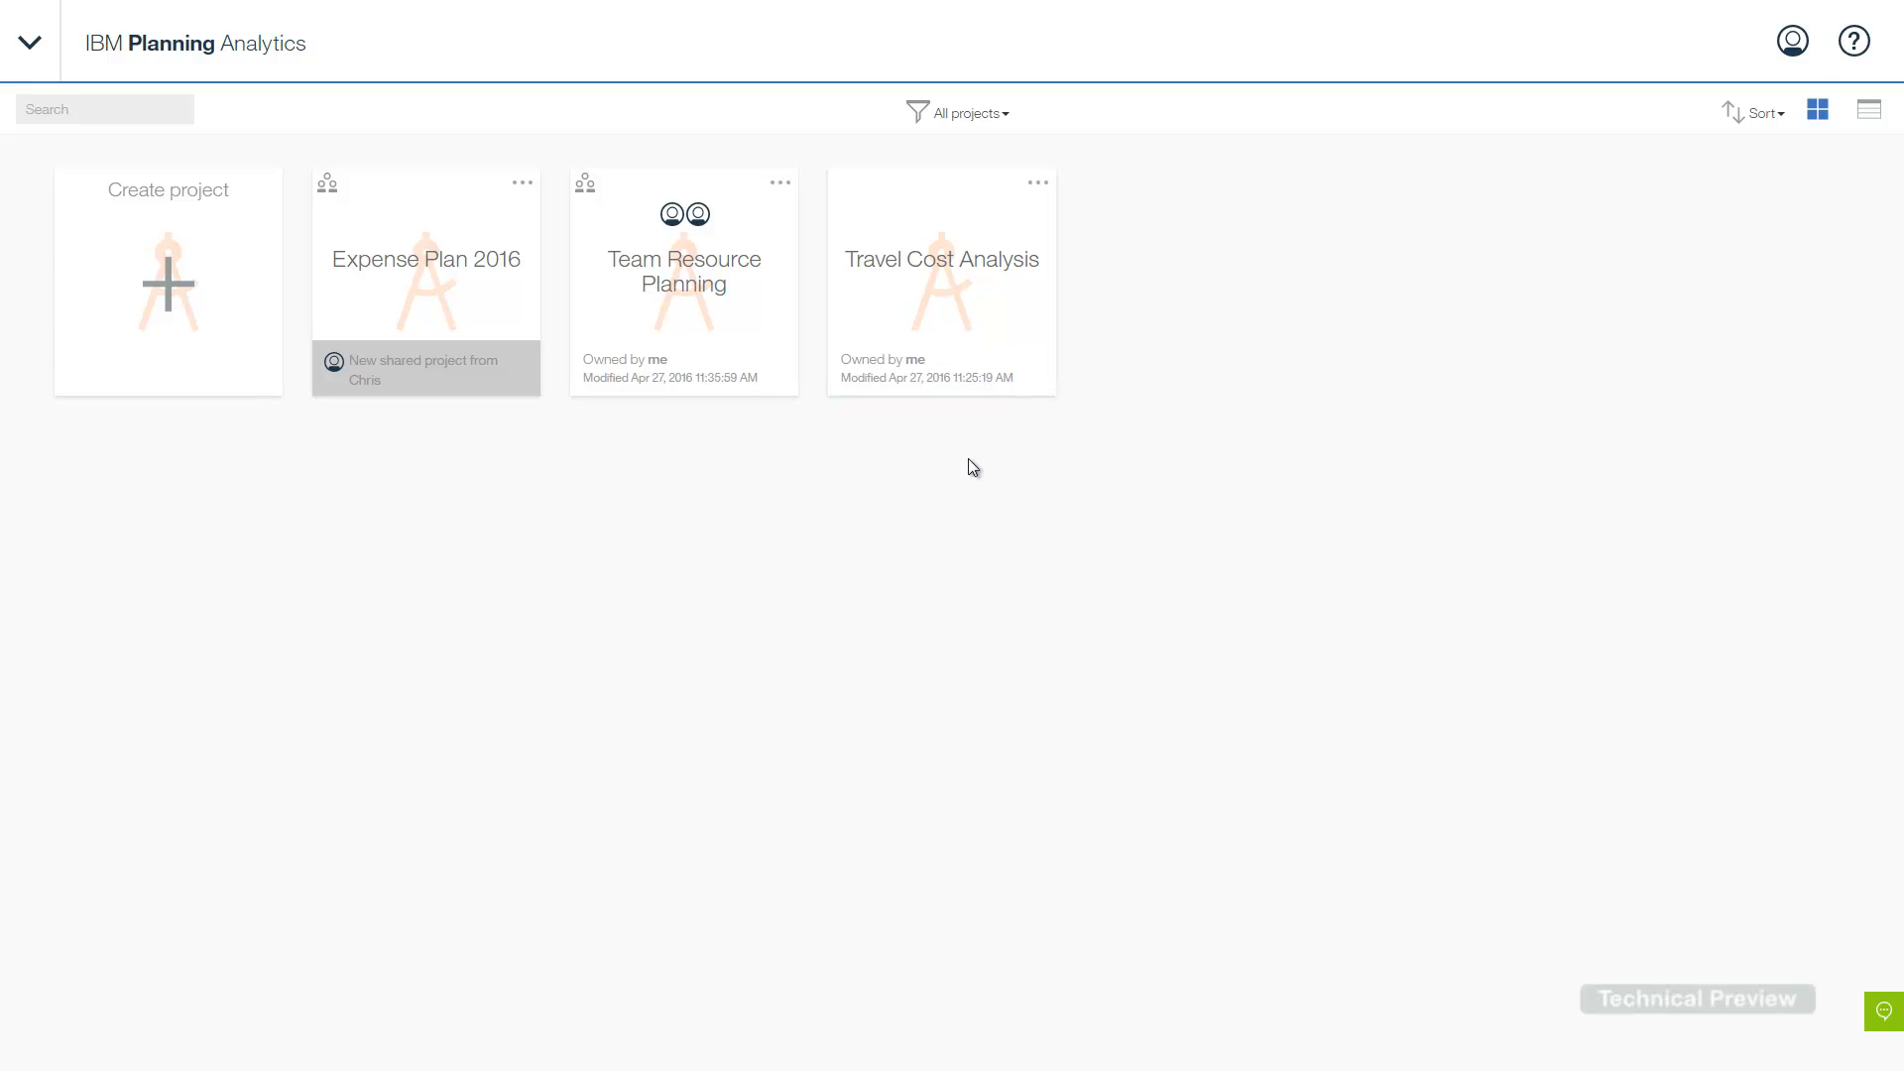
pyautogui.click(144, 293)
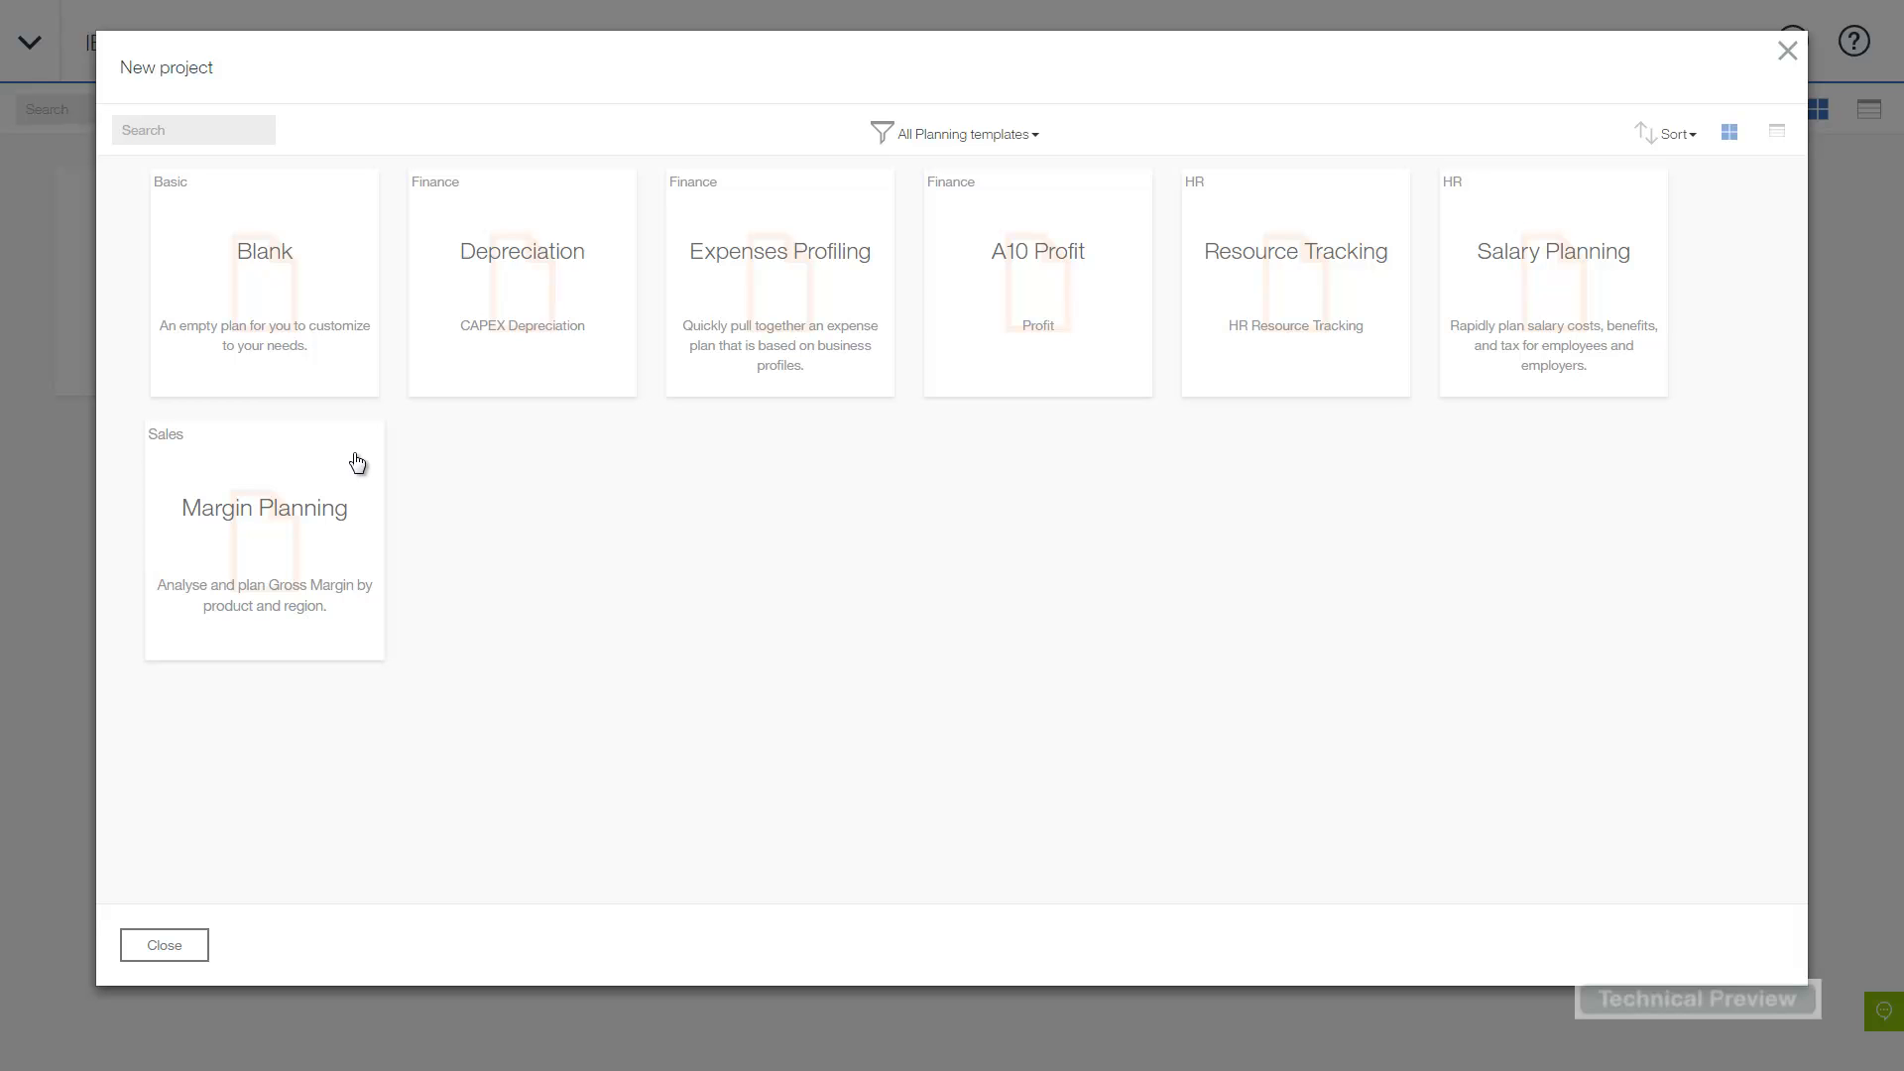
pyautogui.click(280, 553)
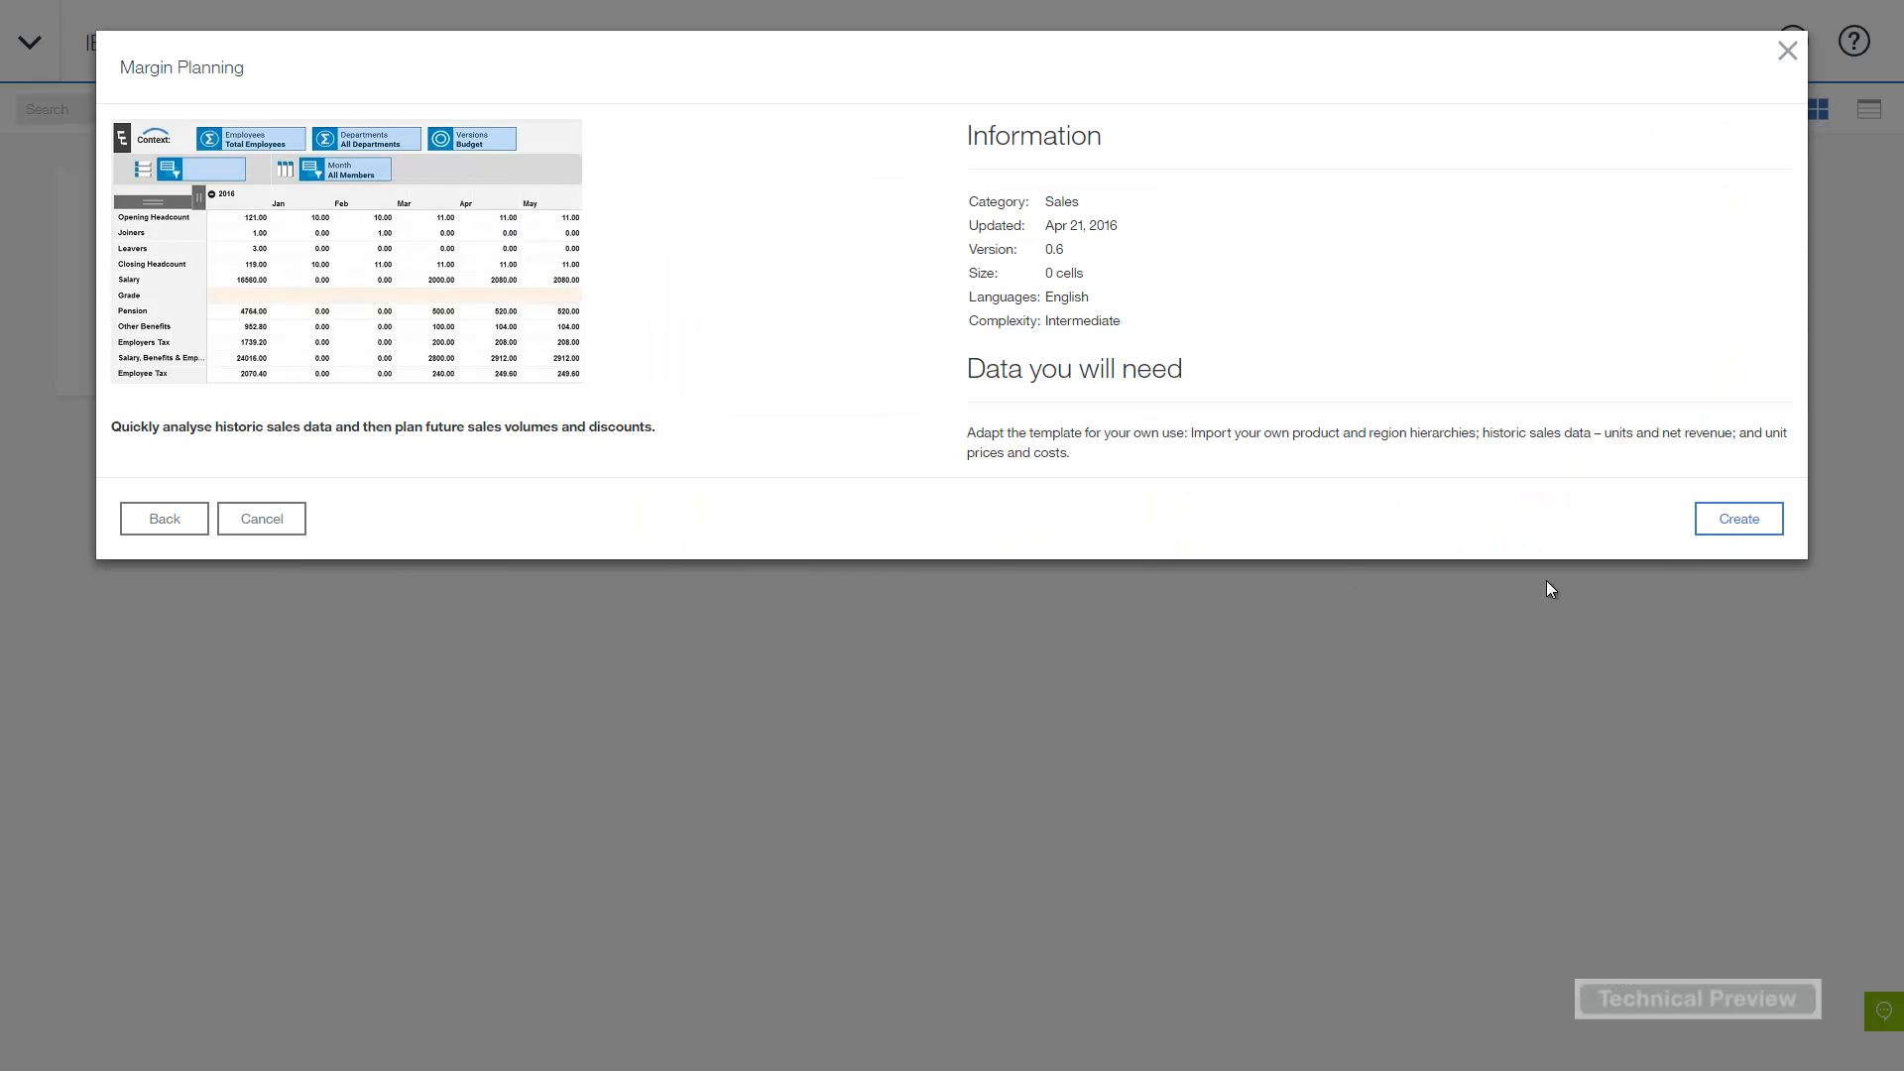
# - Create the 'Gross Margin' project described as 'Volume, Discount and Margin planning for 2016'
pyautogui.click(1730, 526)
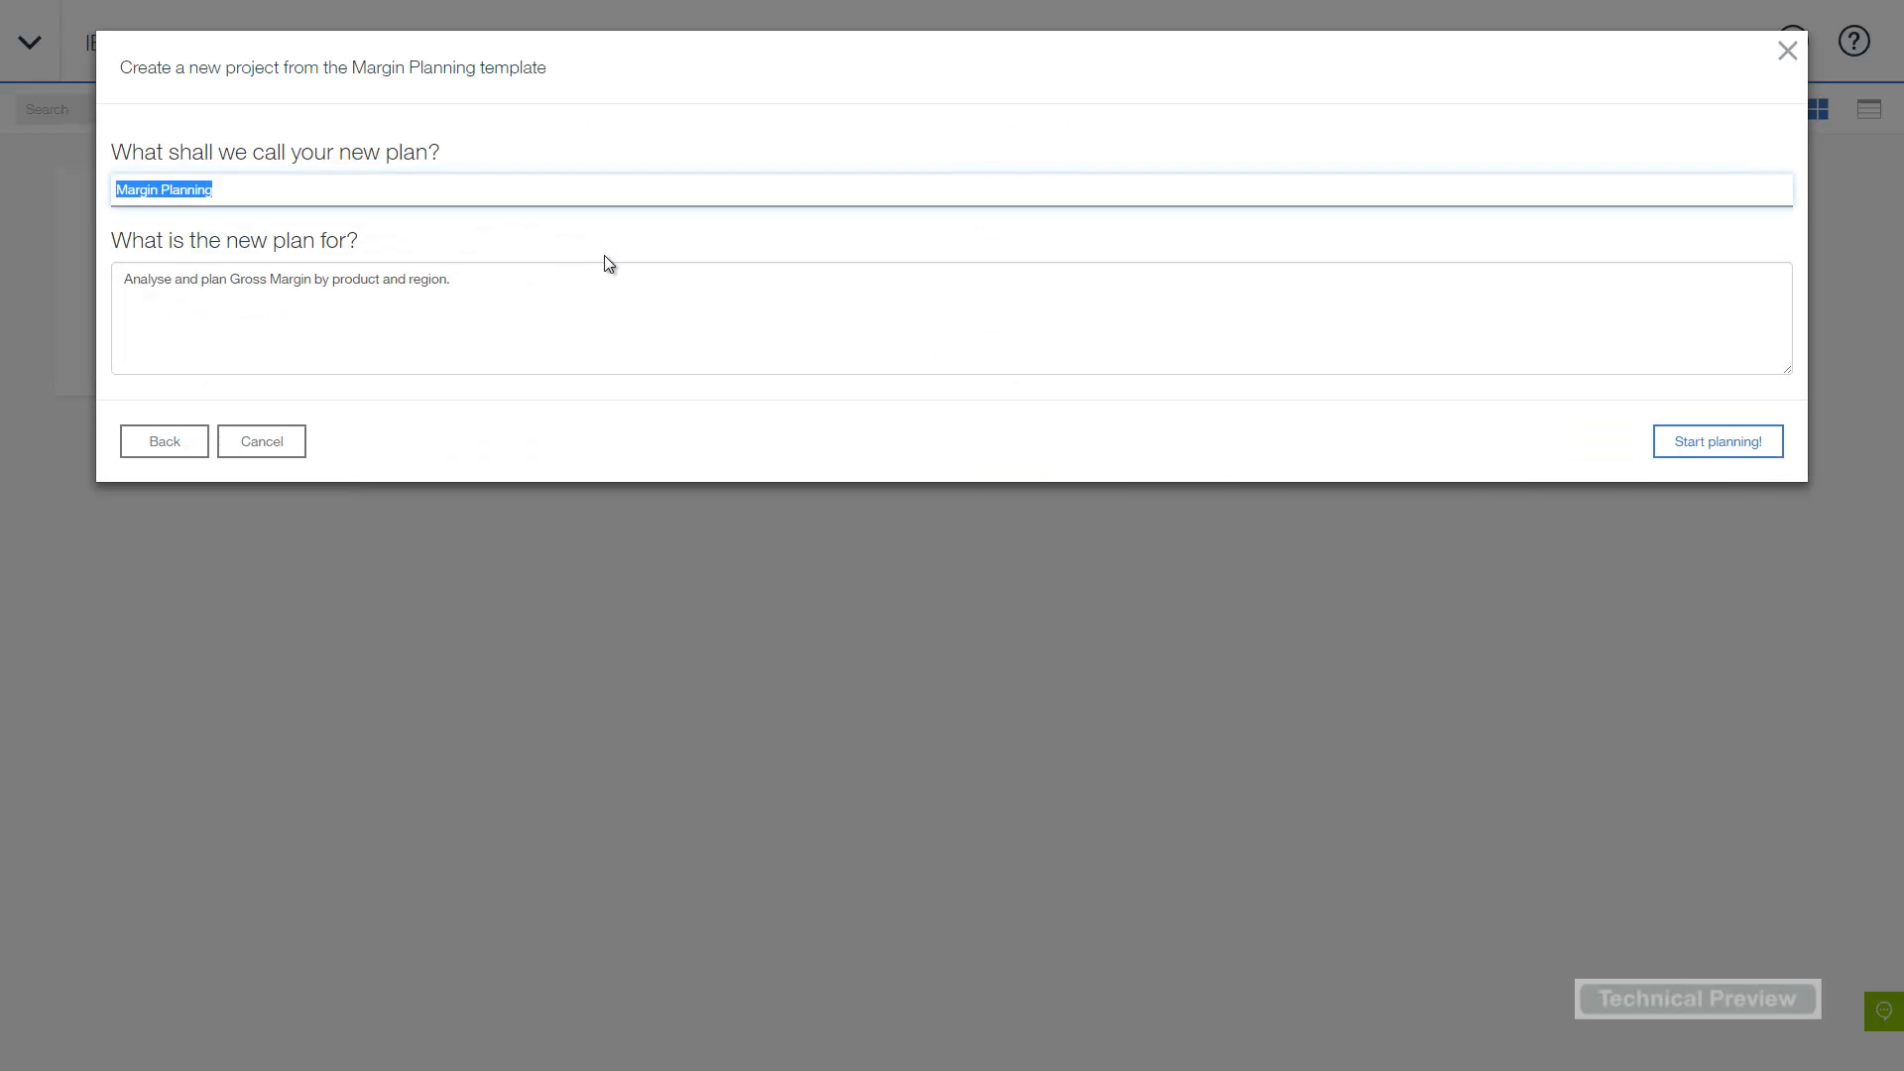
pyautogui.write('Gross Margin')
pyautogui.press('Tab')
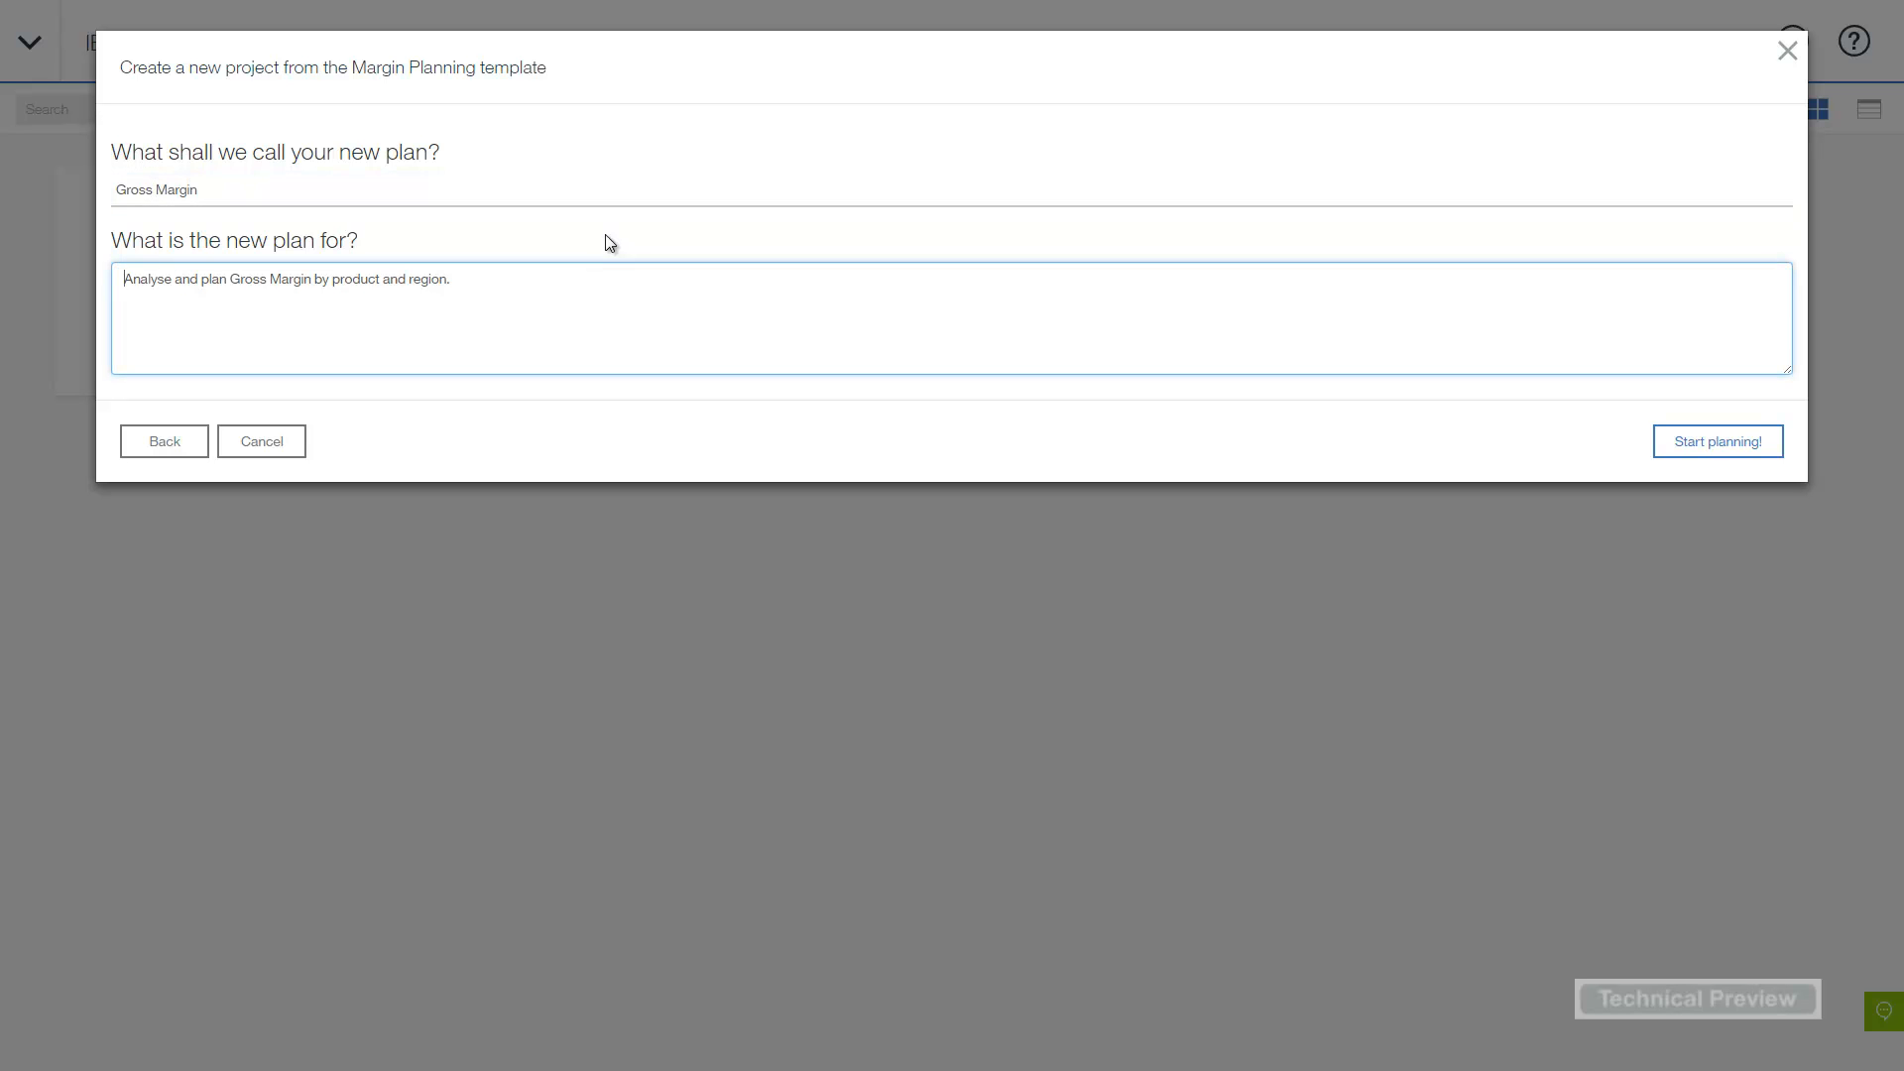
pyautogui.hotkey('ctrl', 'a')
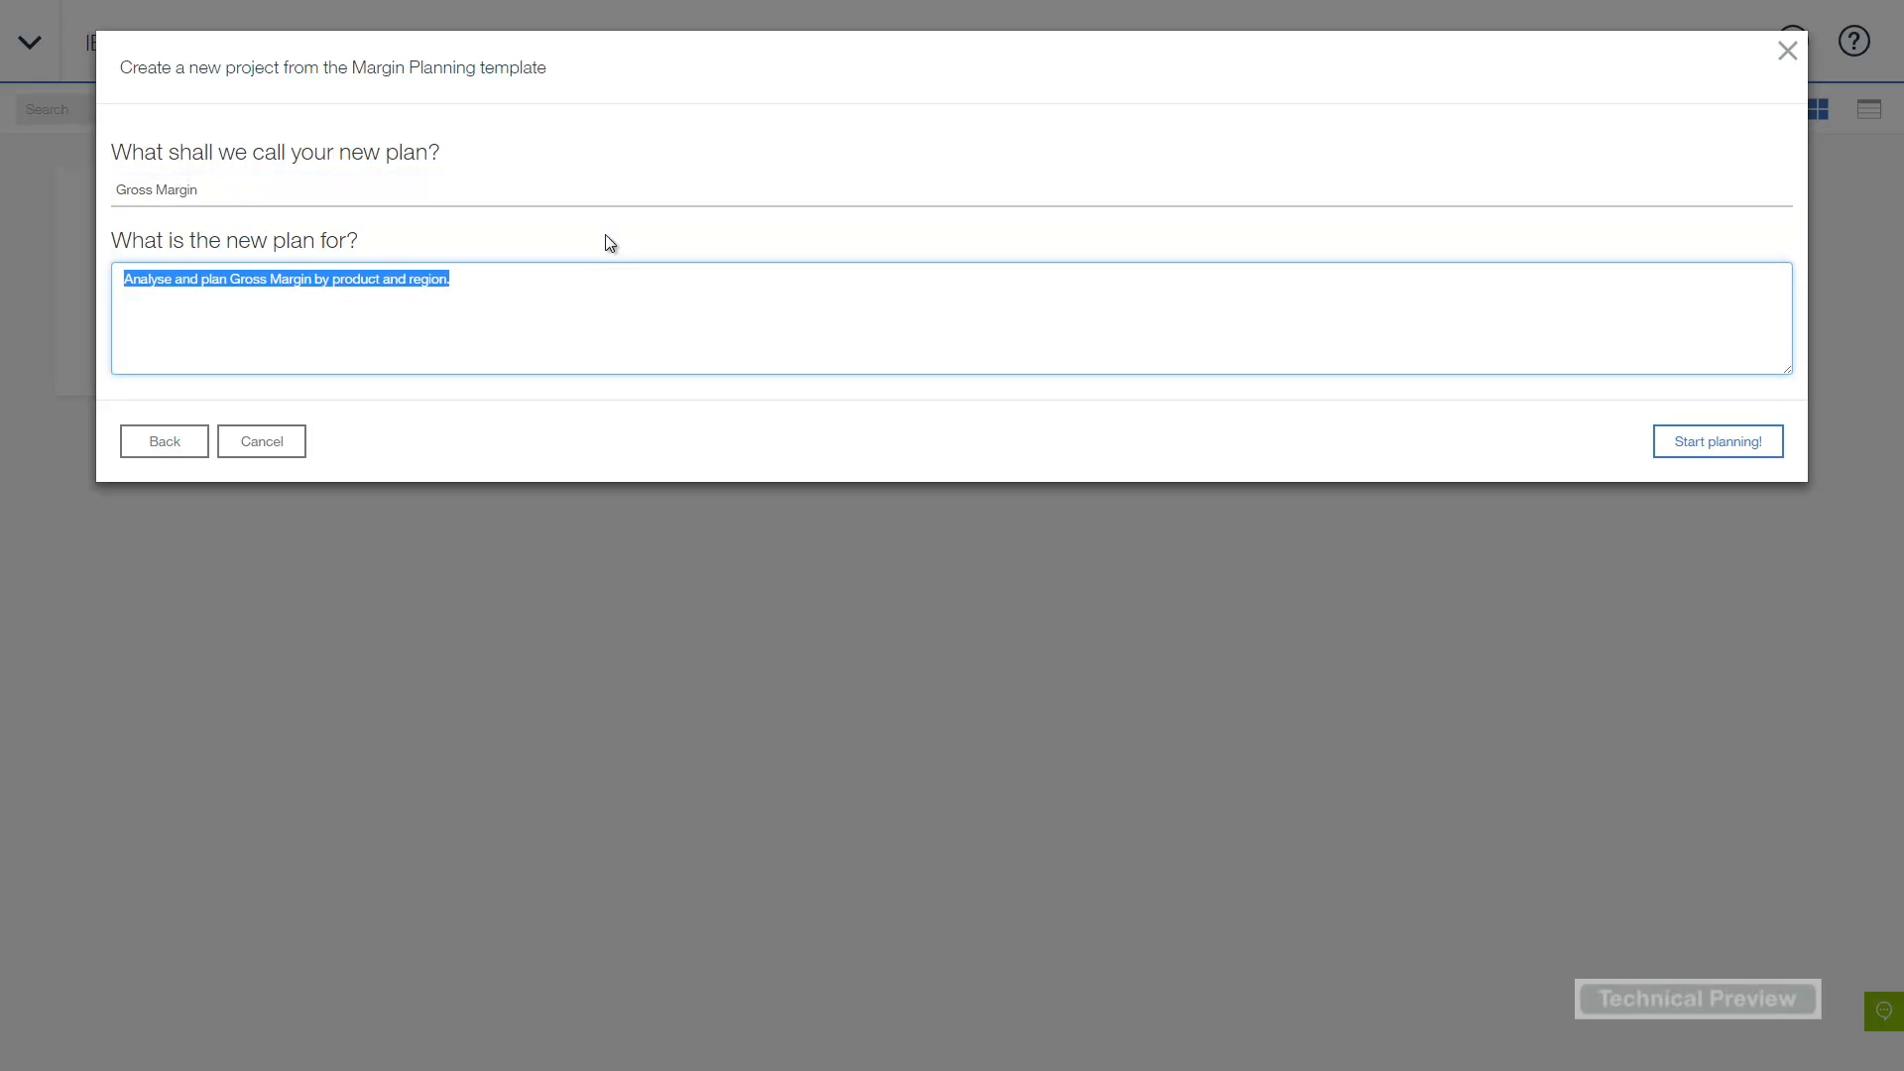
pyautogui.write('Volume, ')
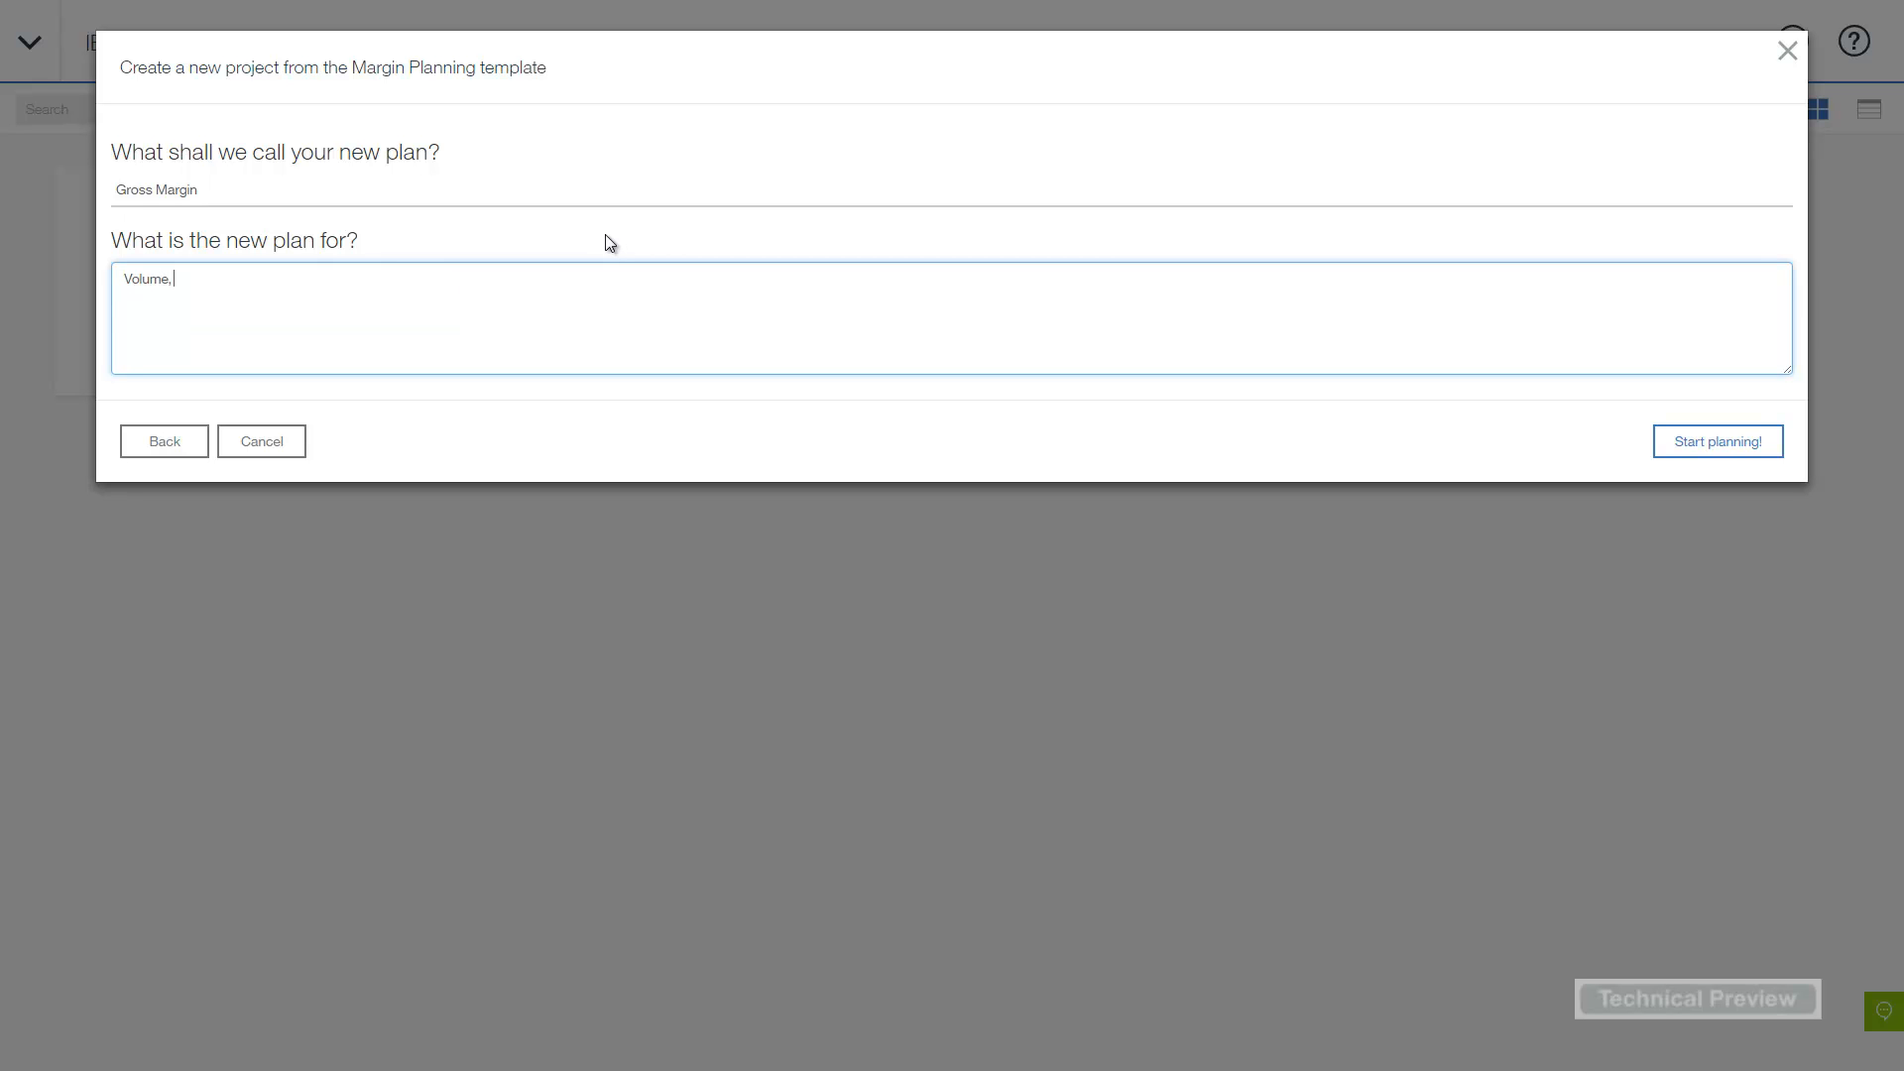
pyautogui.write('Discount and Margin planning for 2016')
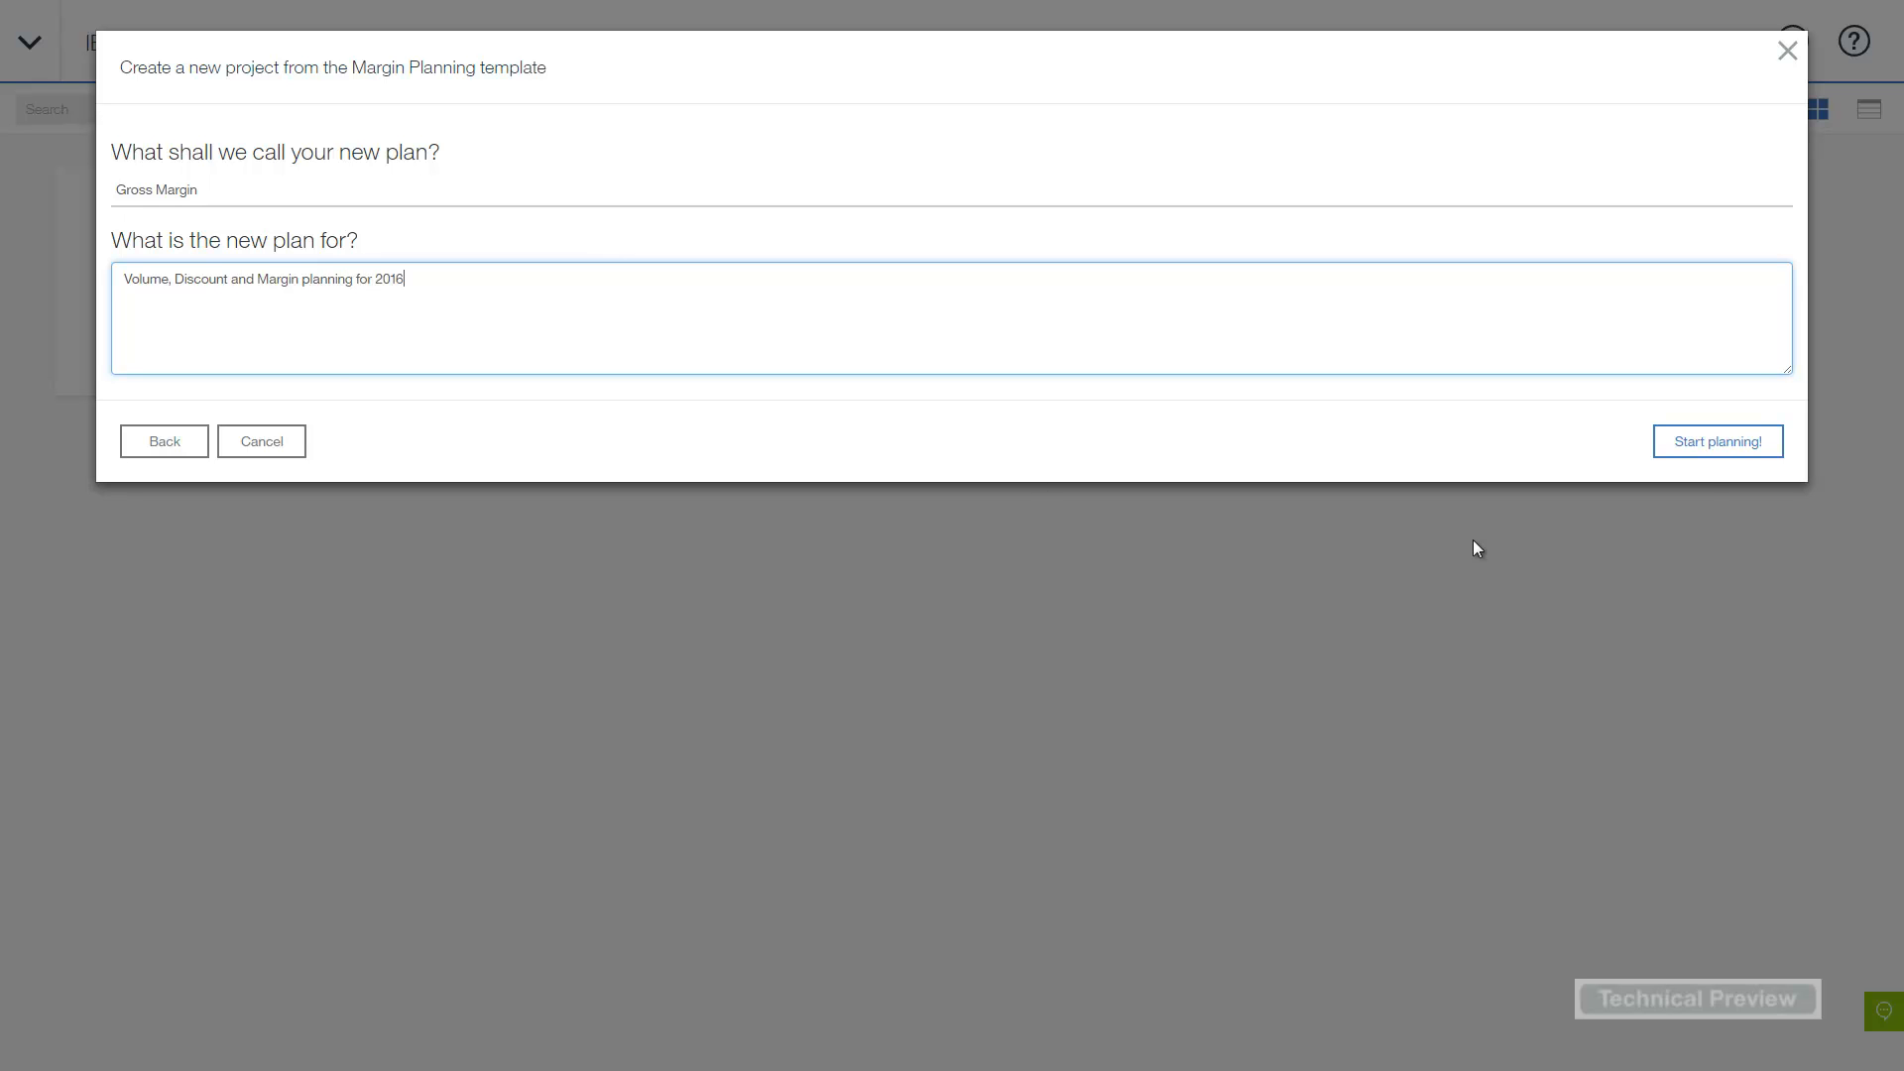
pyautogui.click(1720, 448)
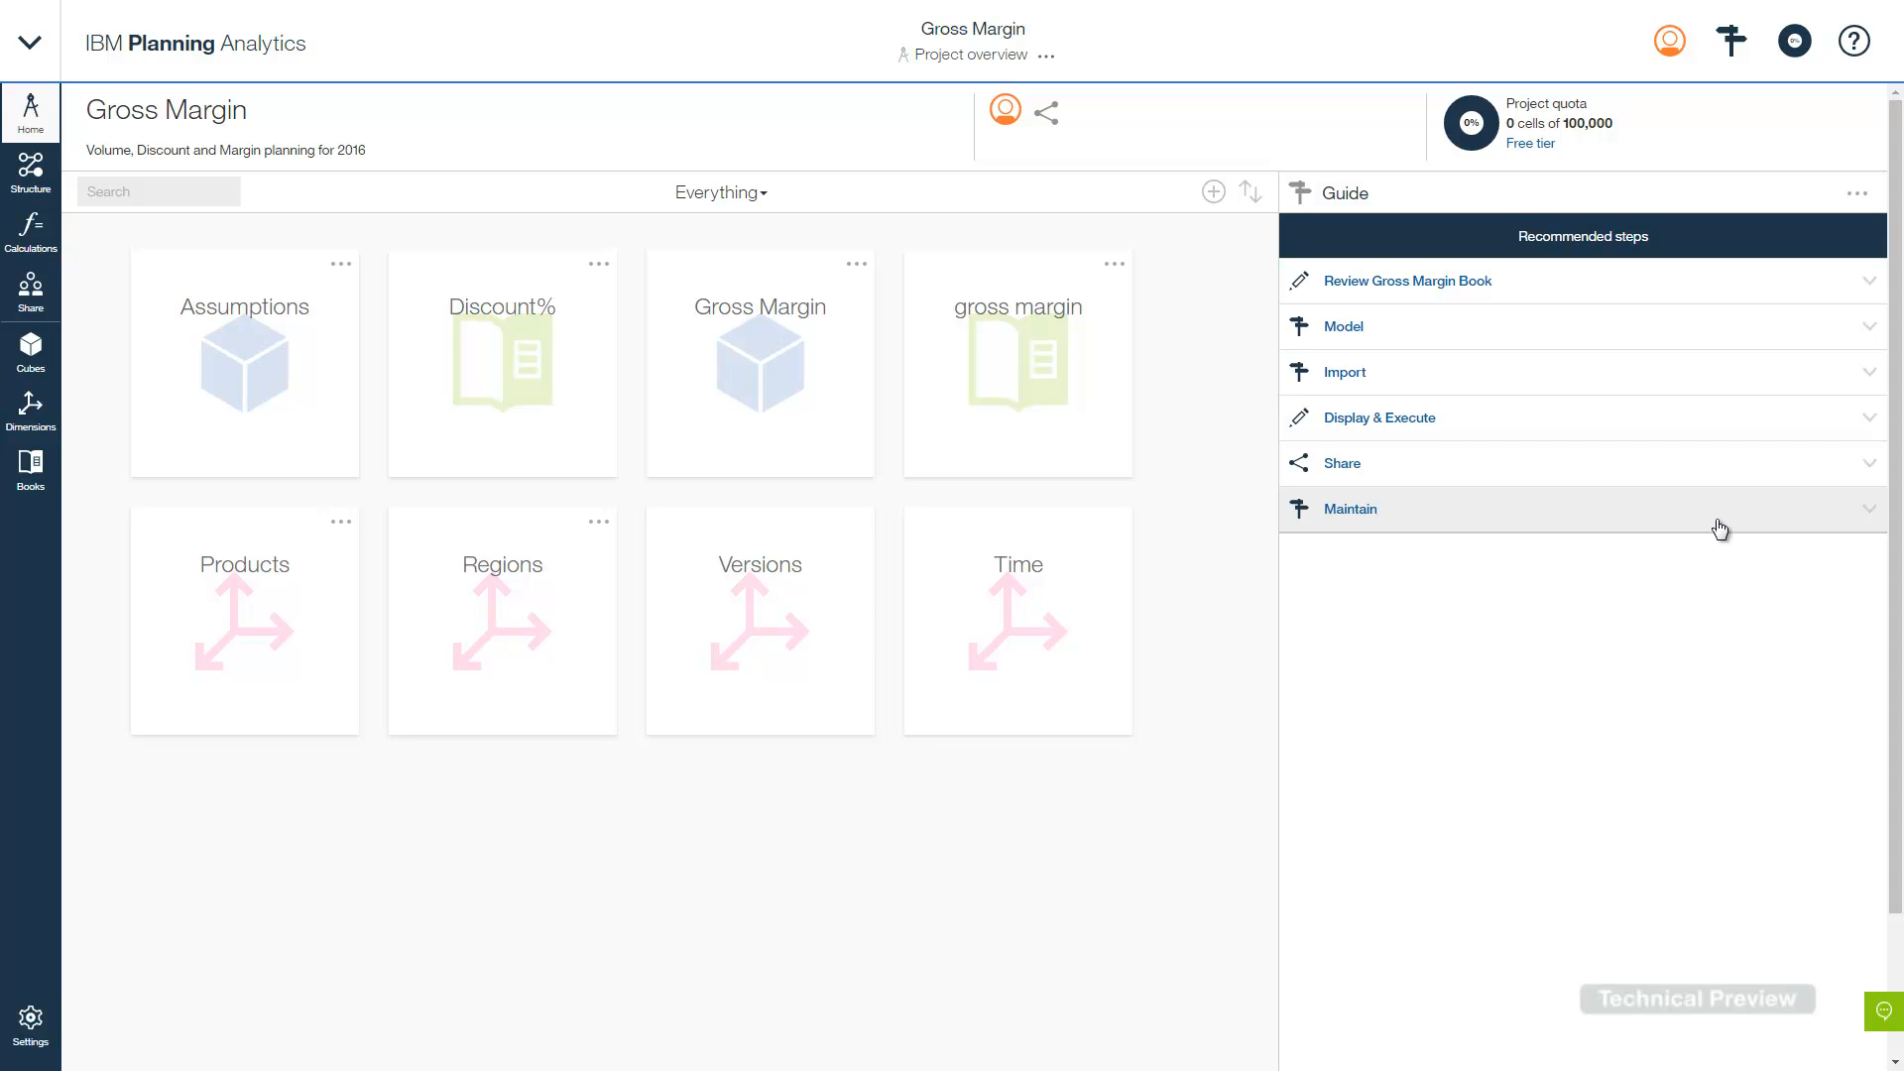
# - Expand the 'Review Gross Margin Book' guide step to reach the book's Summary sheet
pyautogui.click(1561, 287)
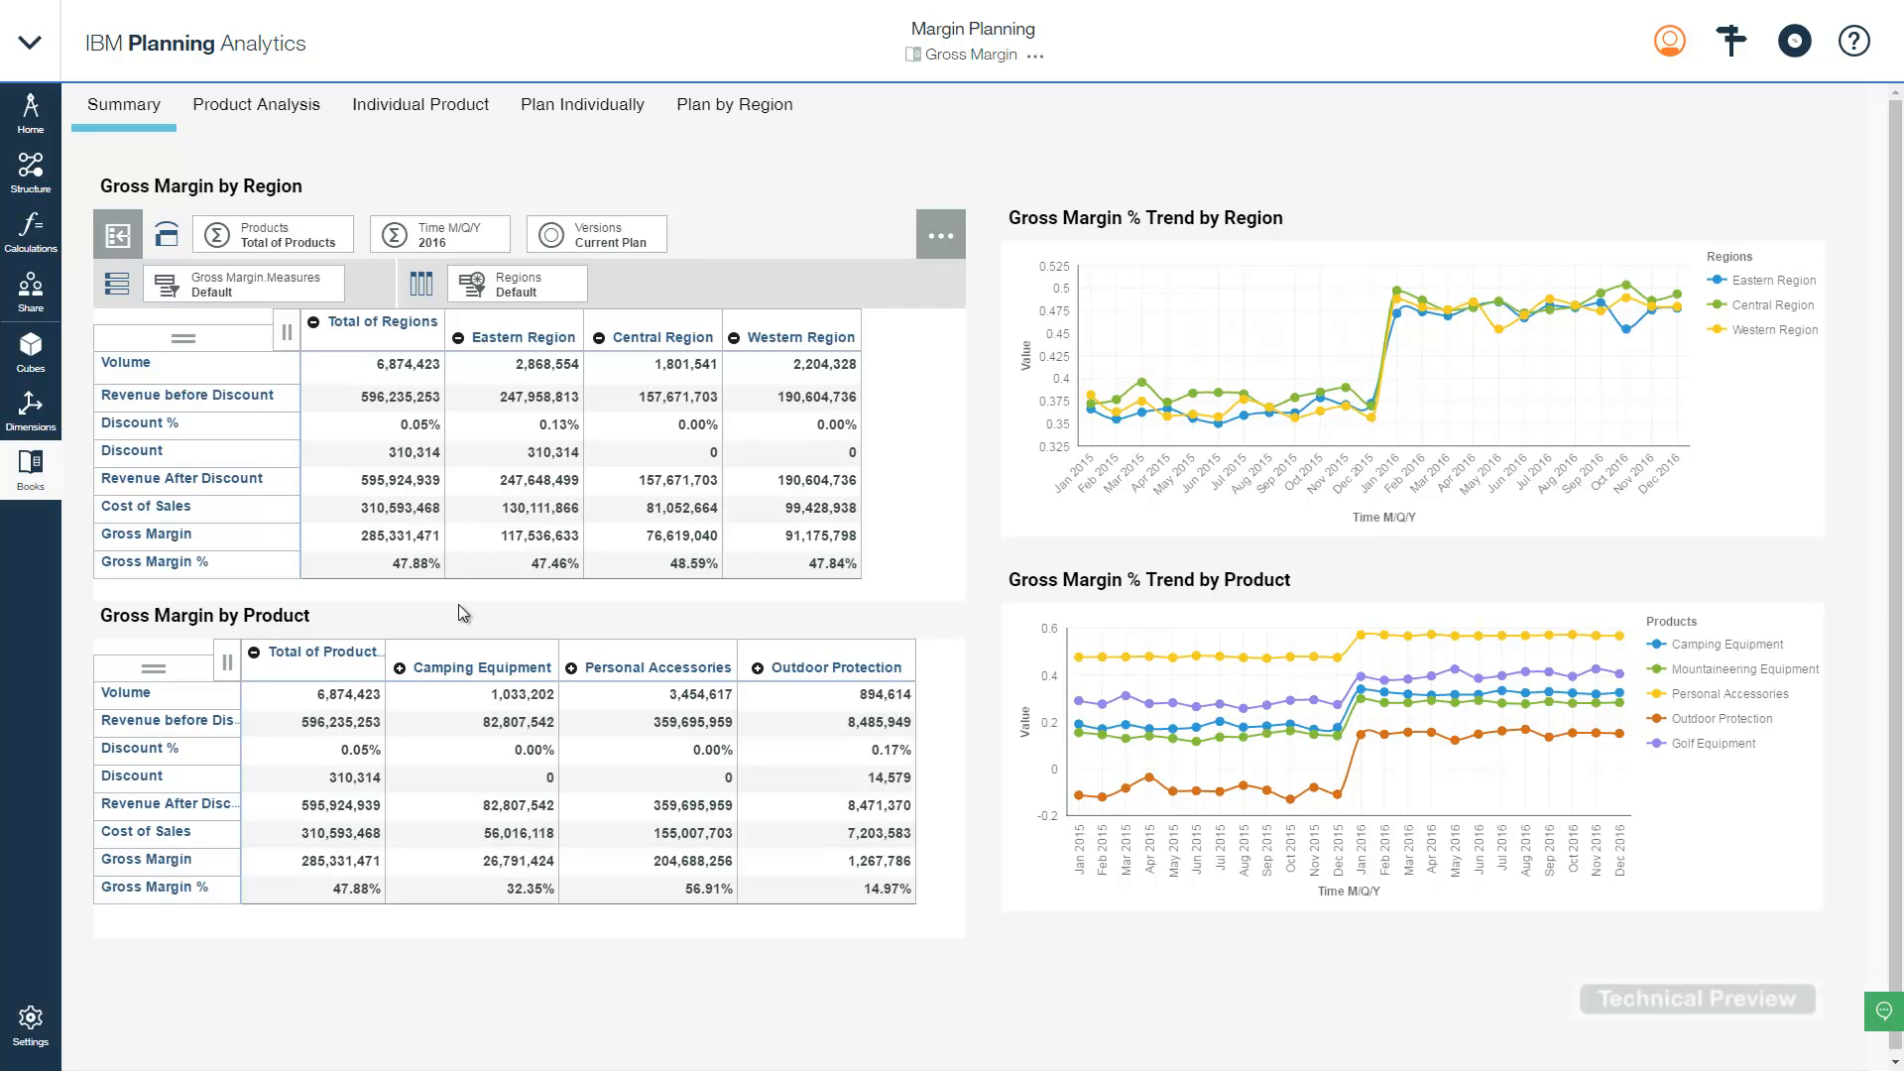
# - Switch the Time M/Q/Y selector to 2015 and select the Camping Equipment column
pyautogui.click(449, 235)
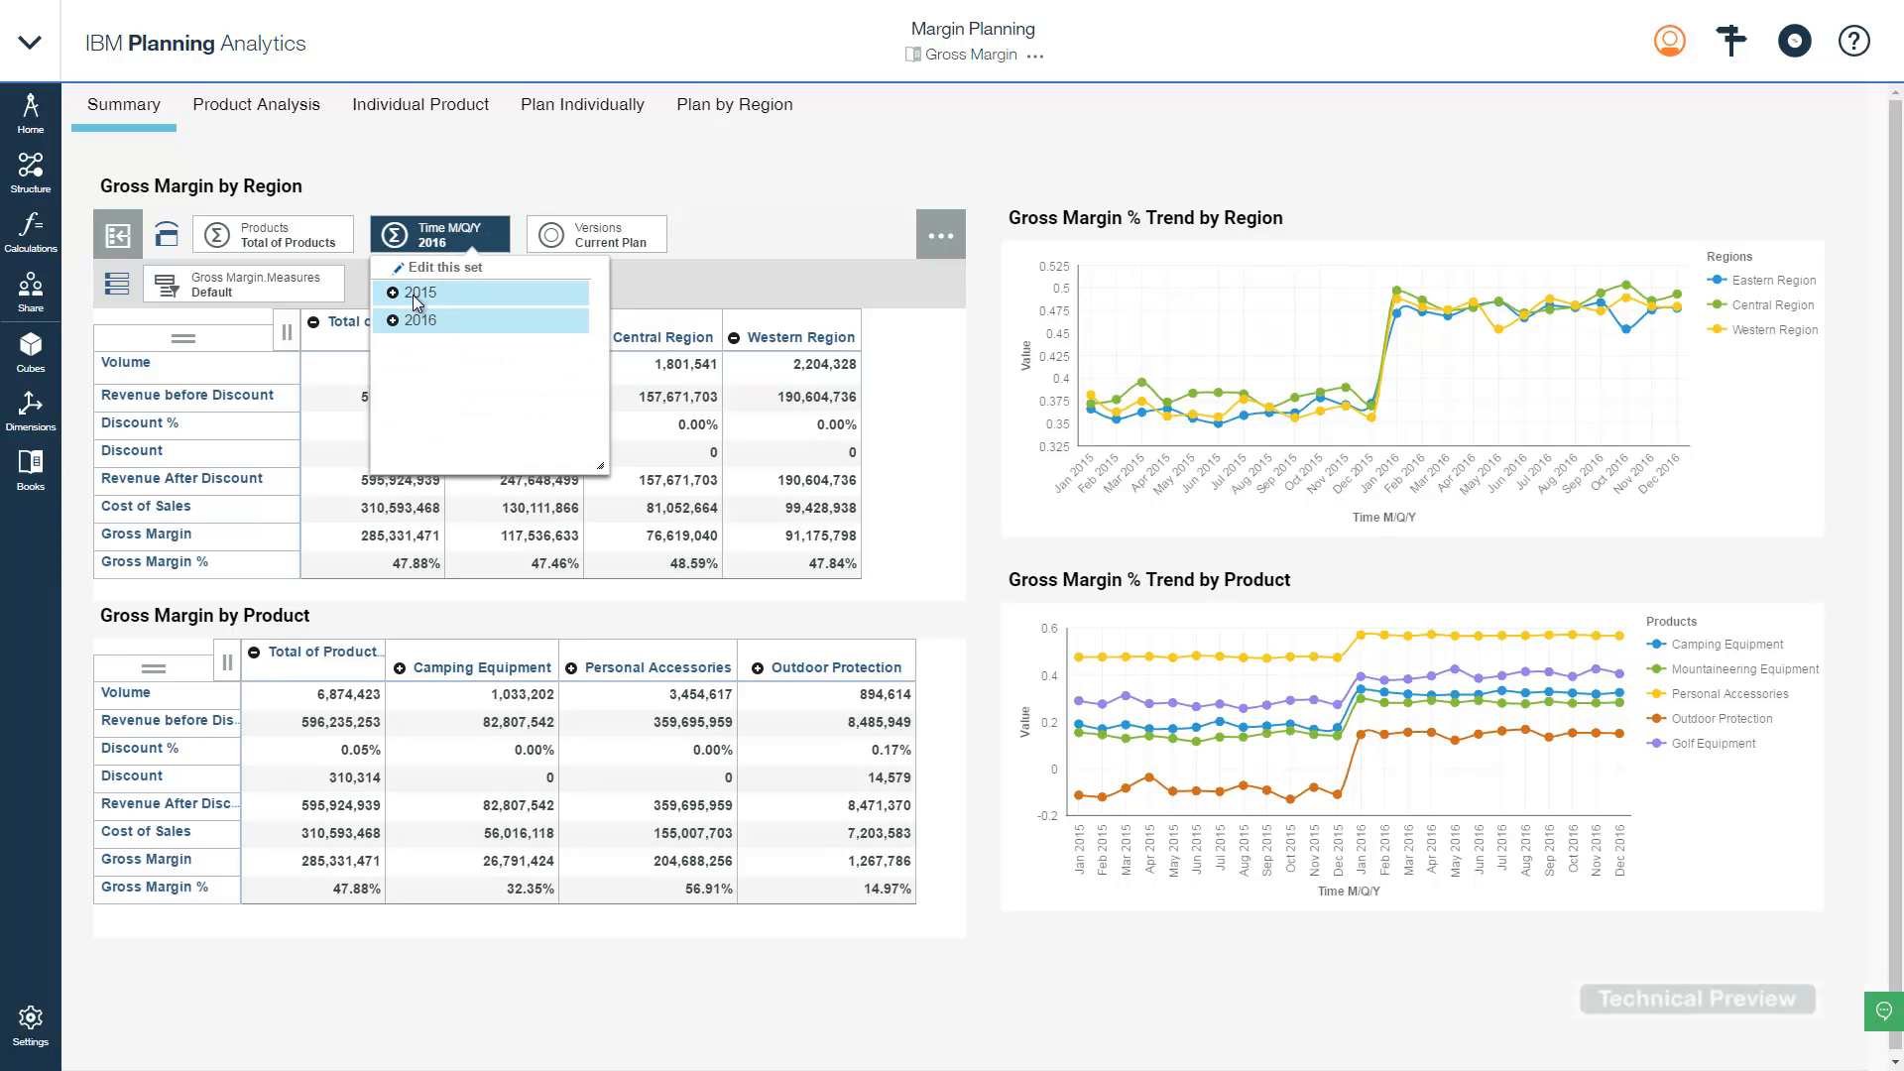
pyautogui.click(415, 297)
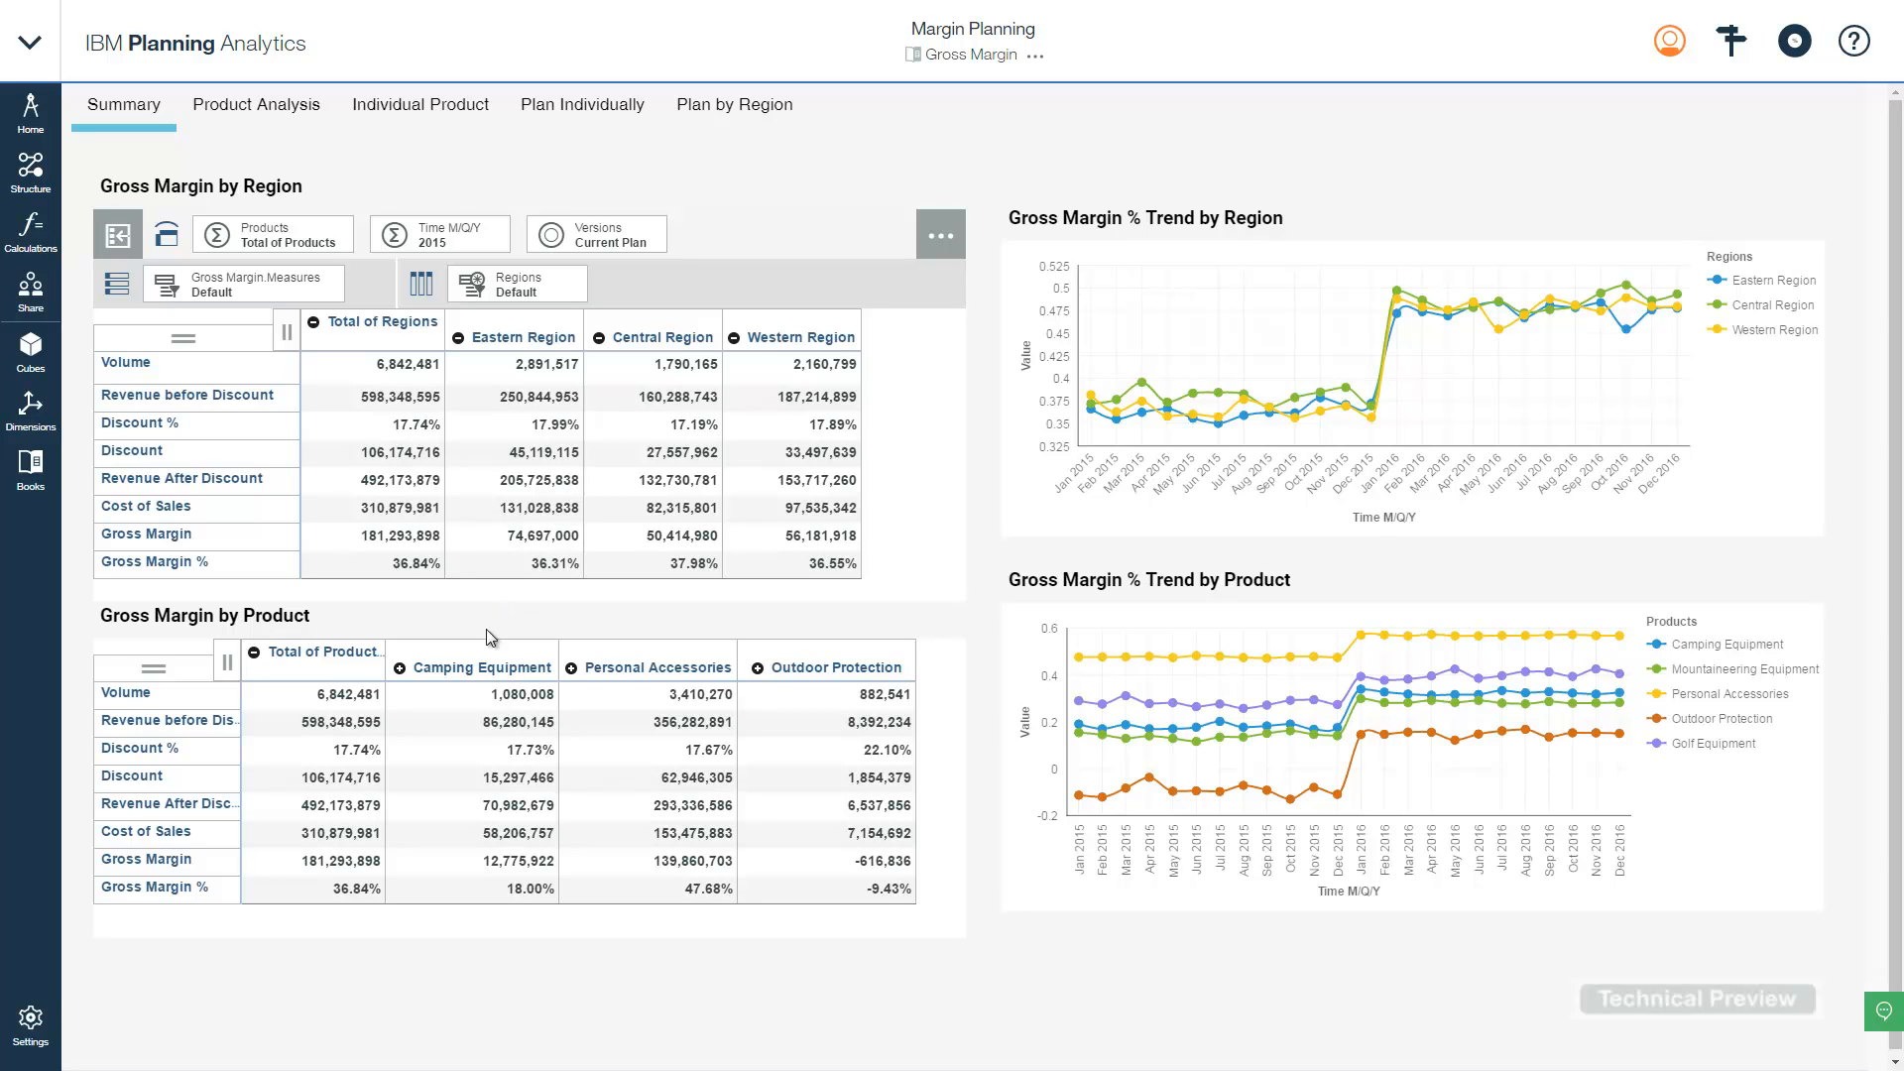
pyautogui.click(483, 669)
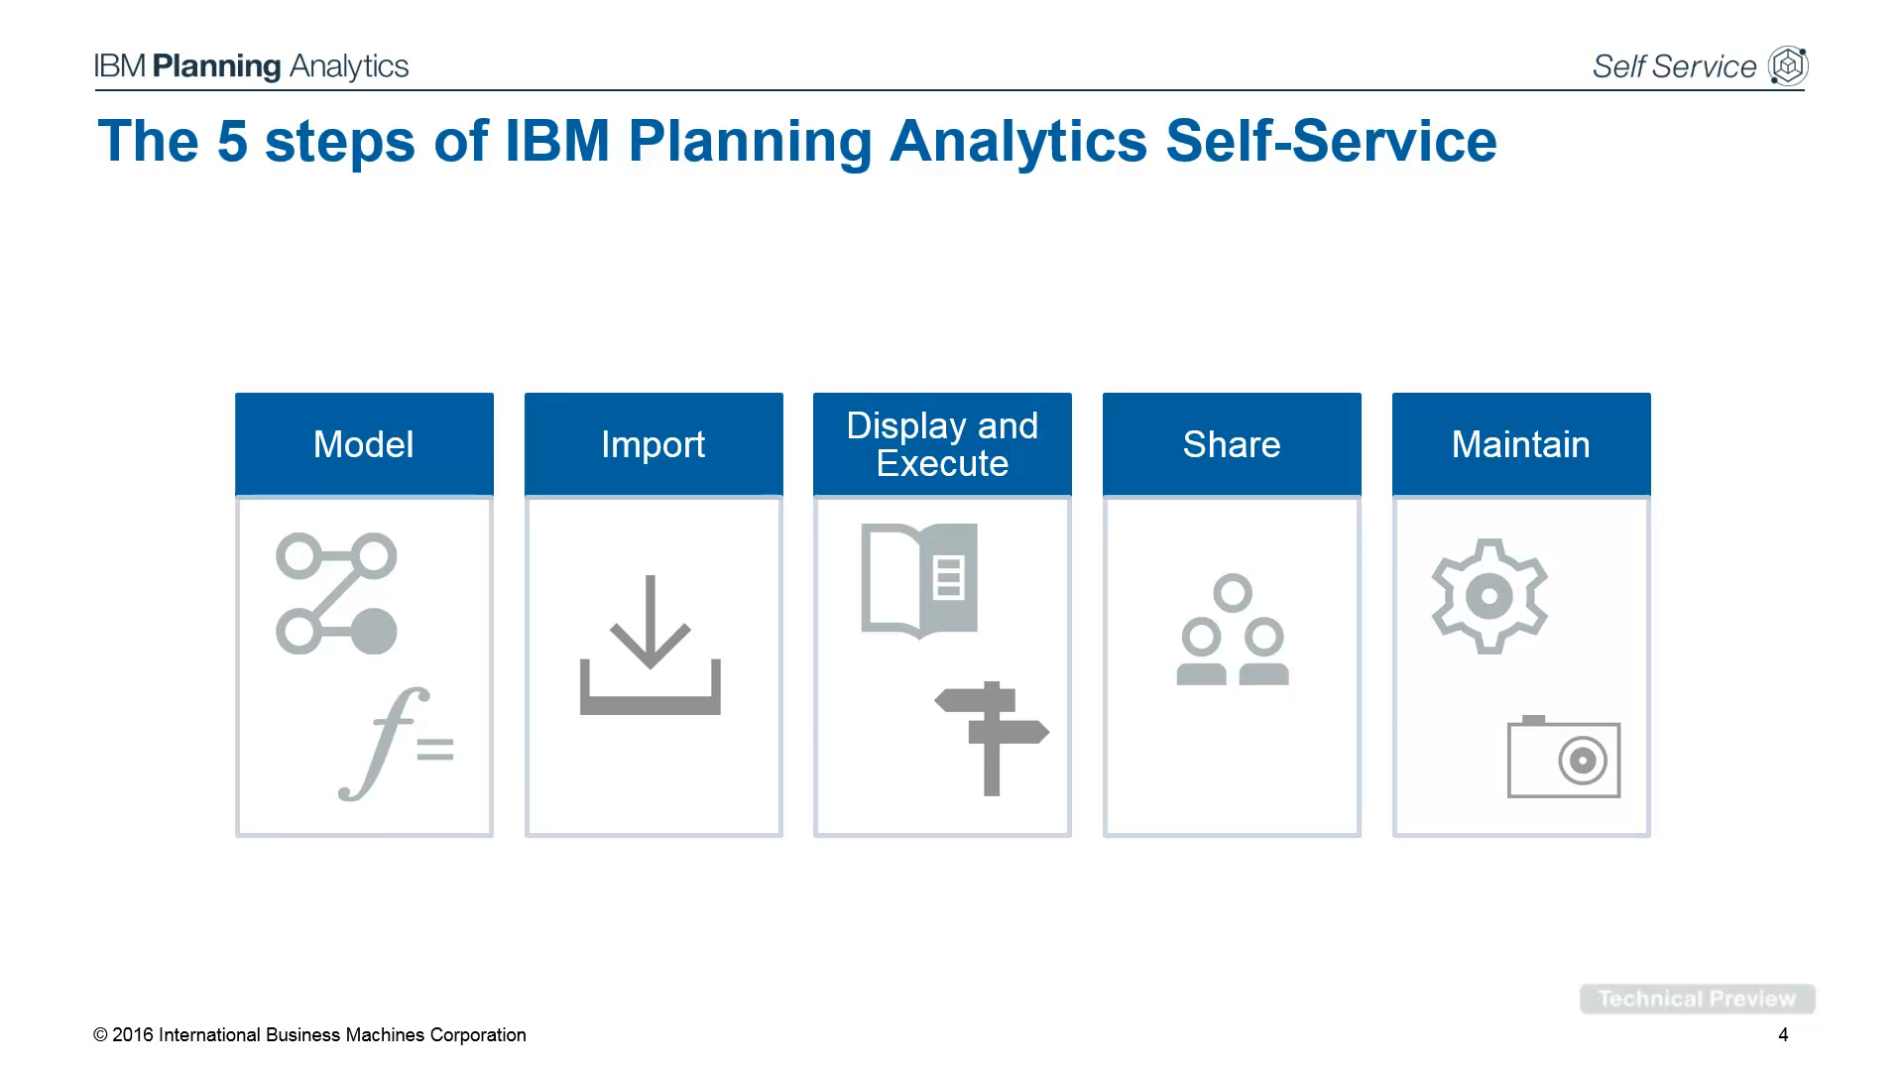
# - Advance the Self-Service presentation to the next slide
pyautogui.press('Right')
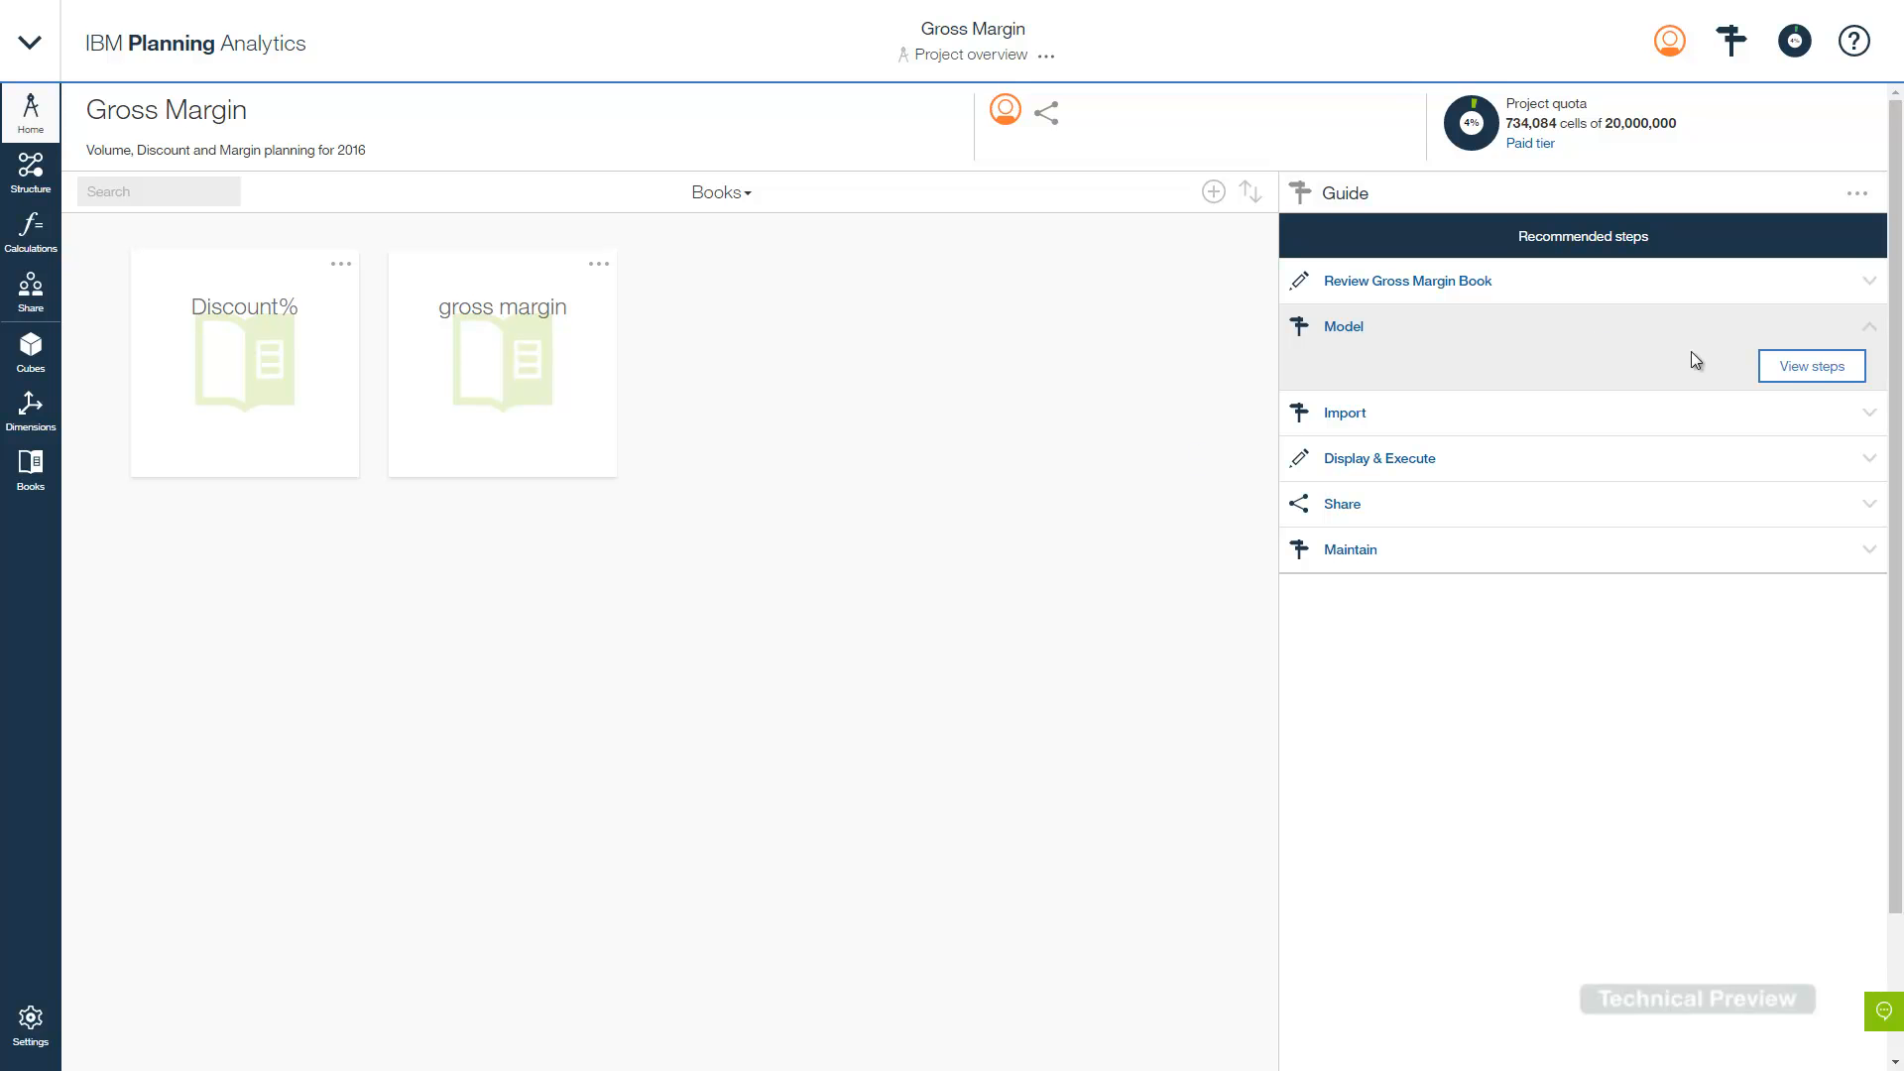
# - From the Model steps, open Configure time showing Jan 2015 to Dec 2016
pyautogui.click(1801, 374)
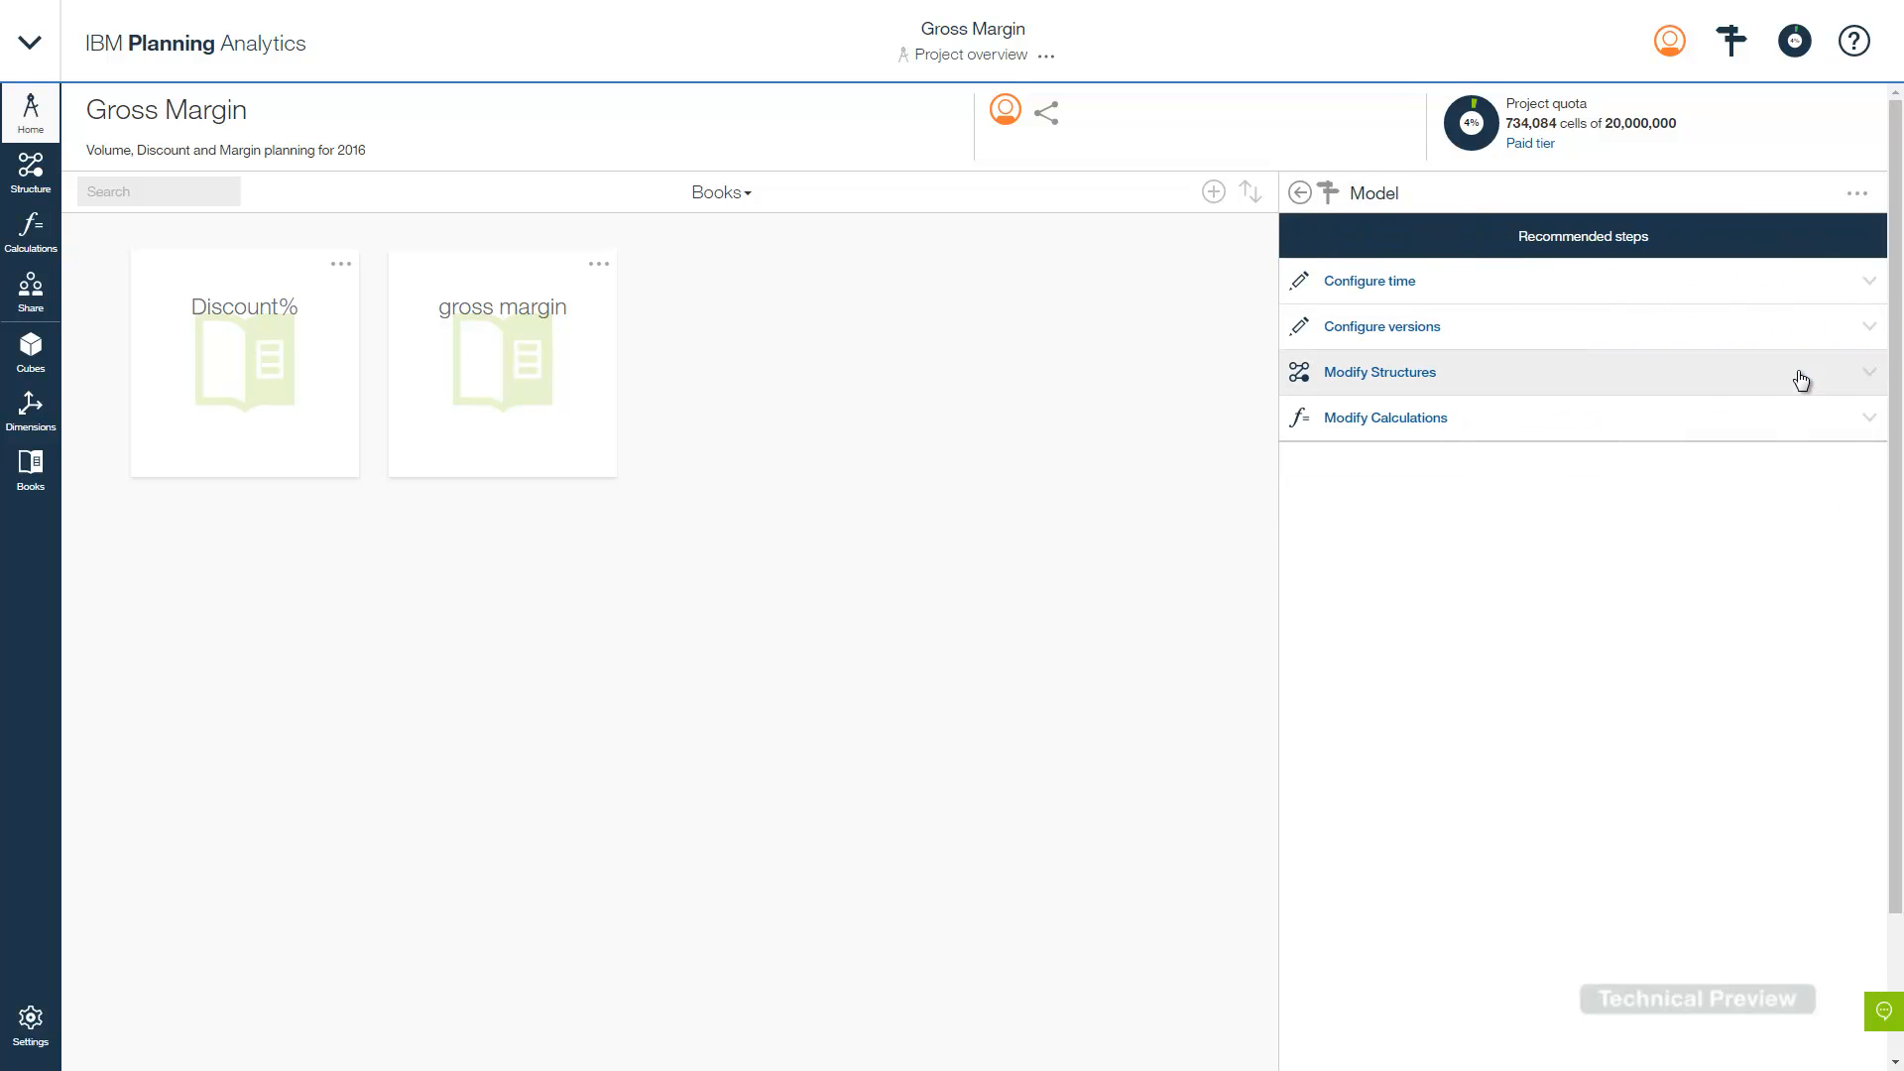
pyautogui.click(1743, 288)
pyautogui.click(1835, 322)
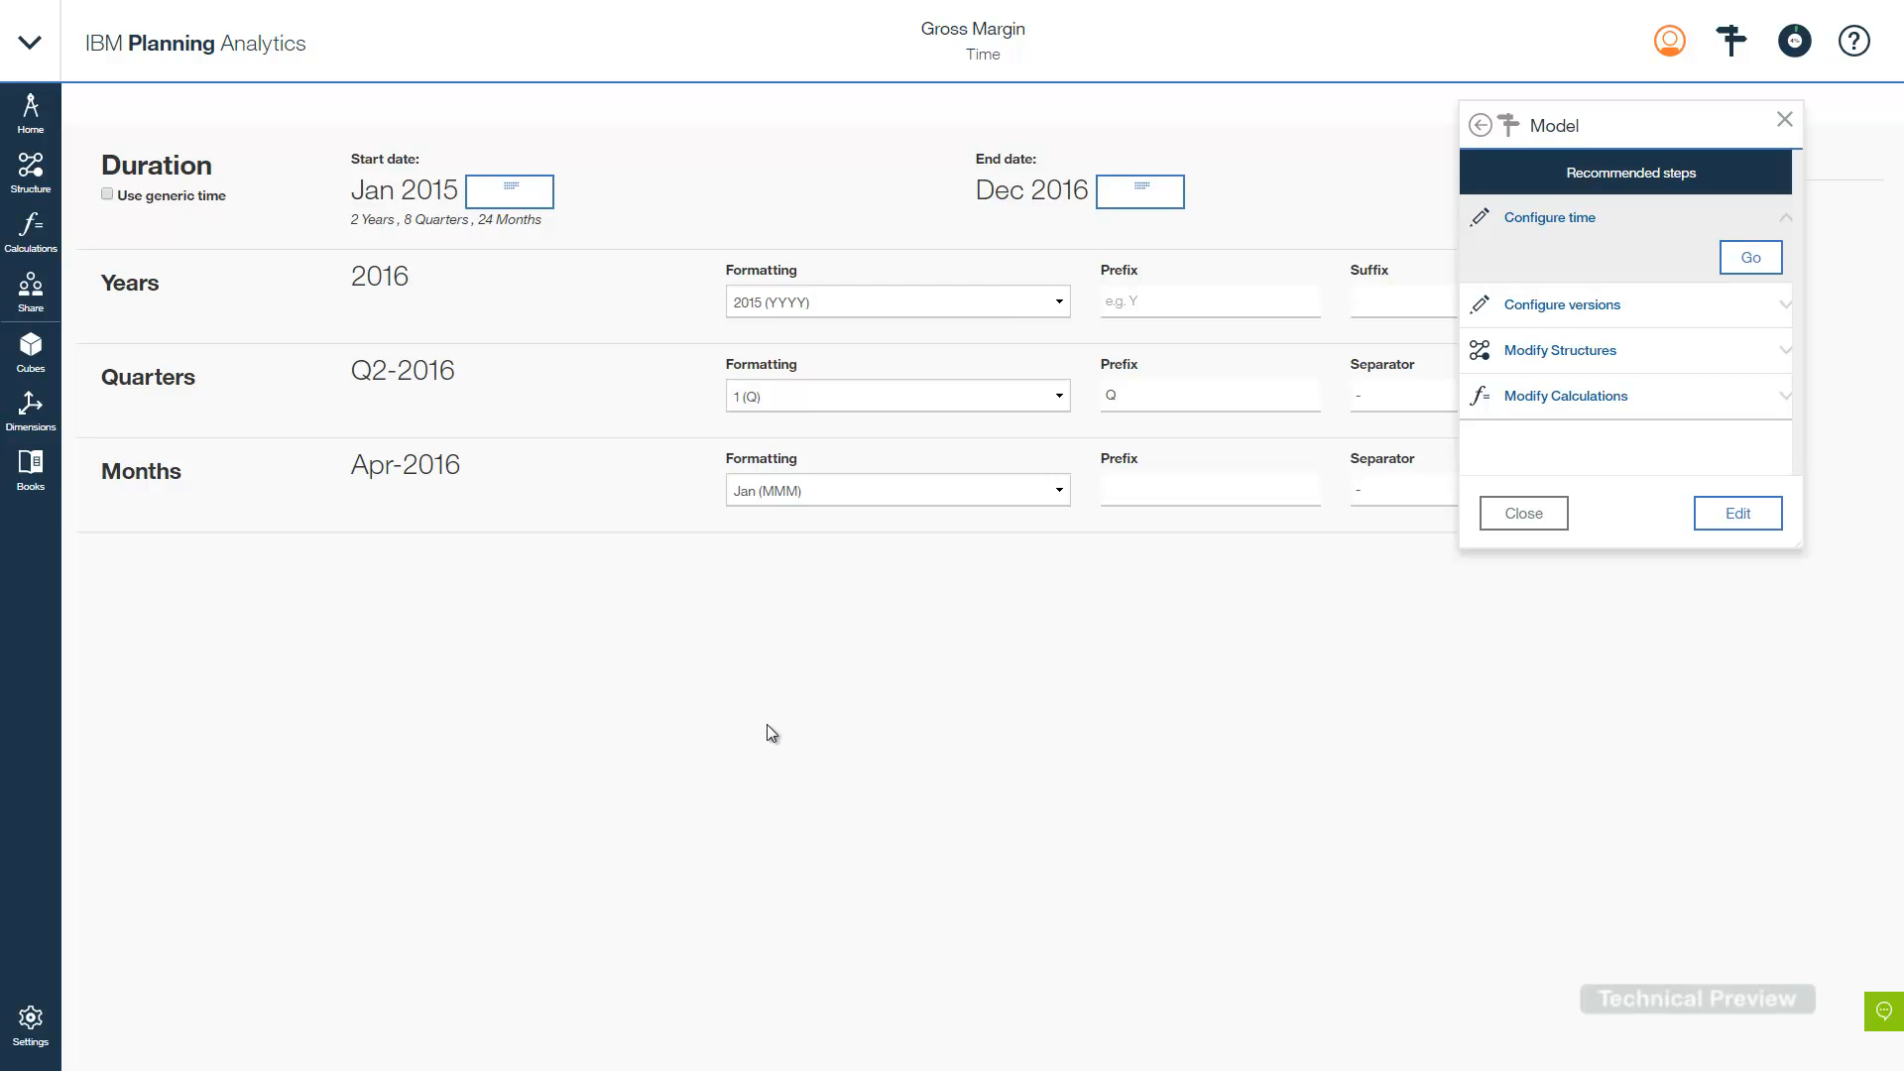
# - Expand all time members to list every 2015 and 2016 quarter and month
pyautogui.click(1732, 41)
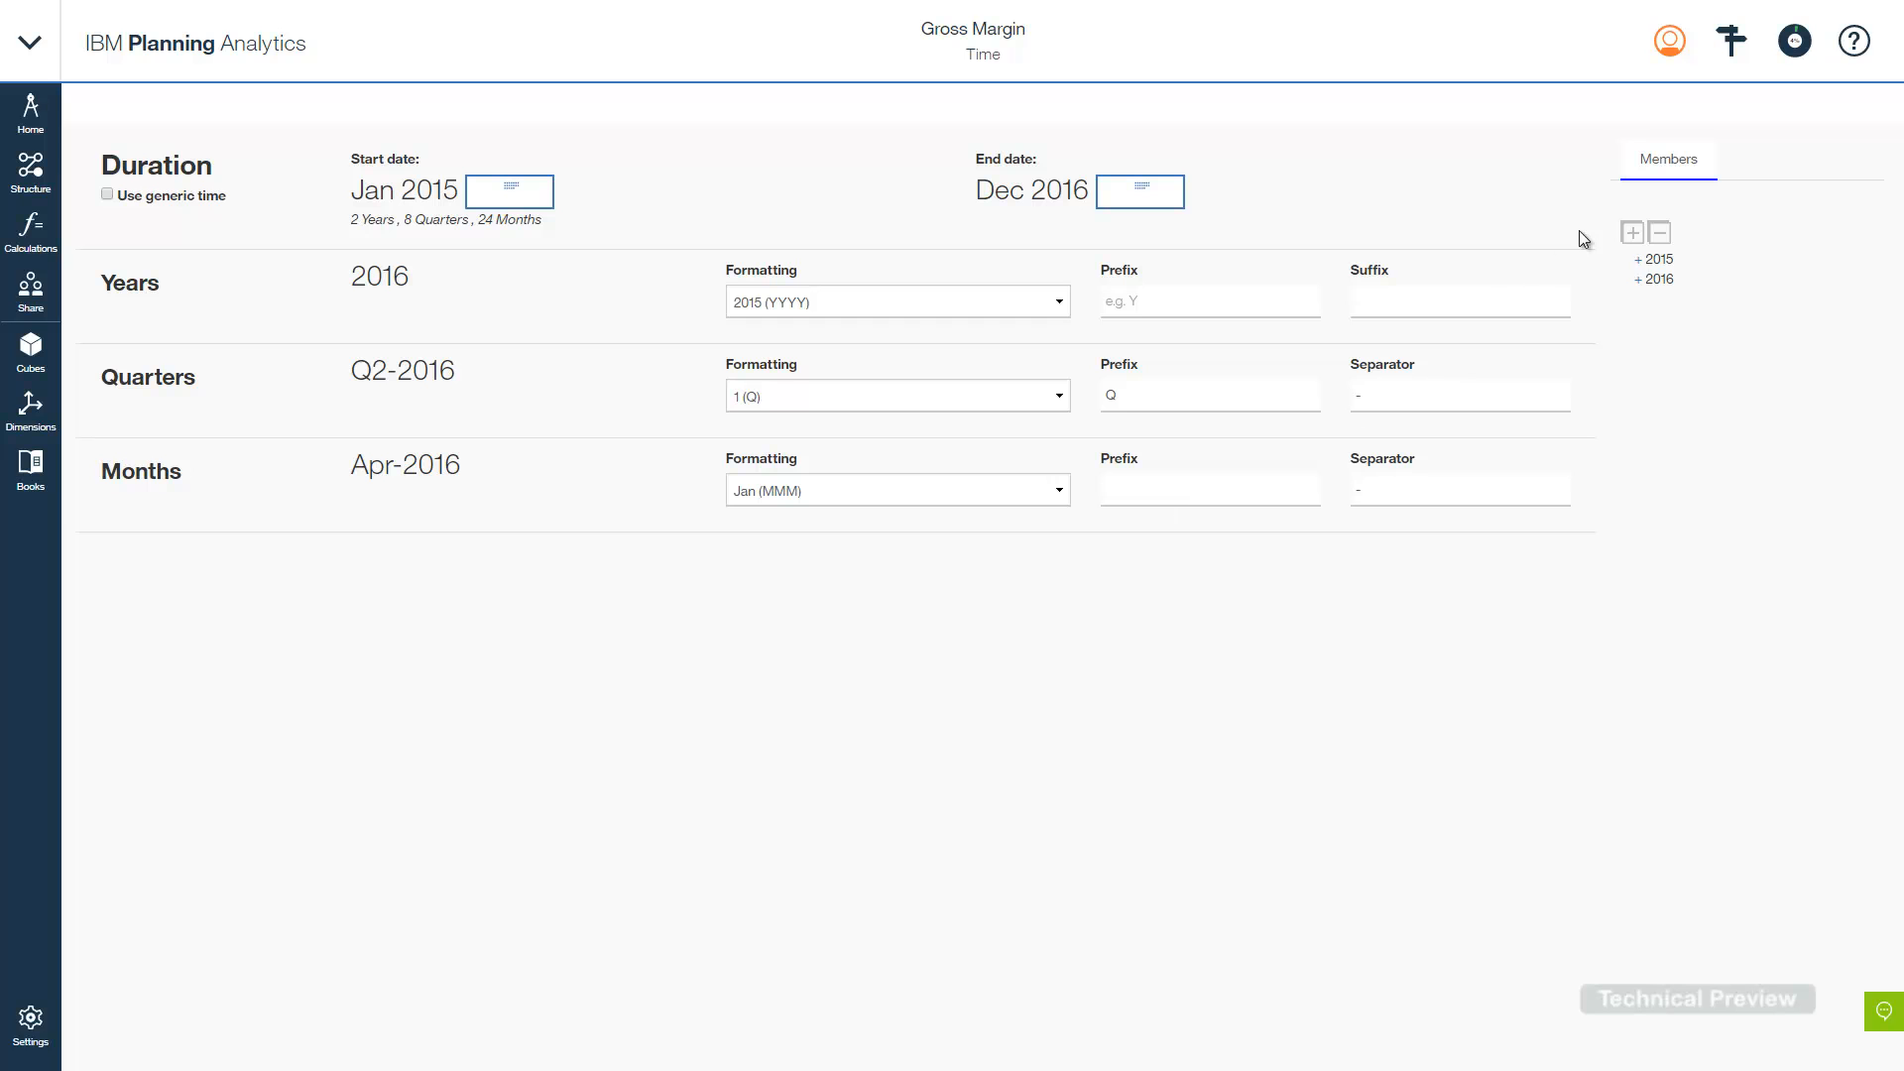
pyautogui.click(1631, 234)
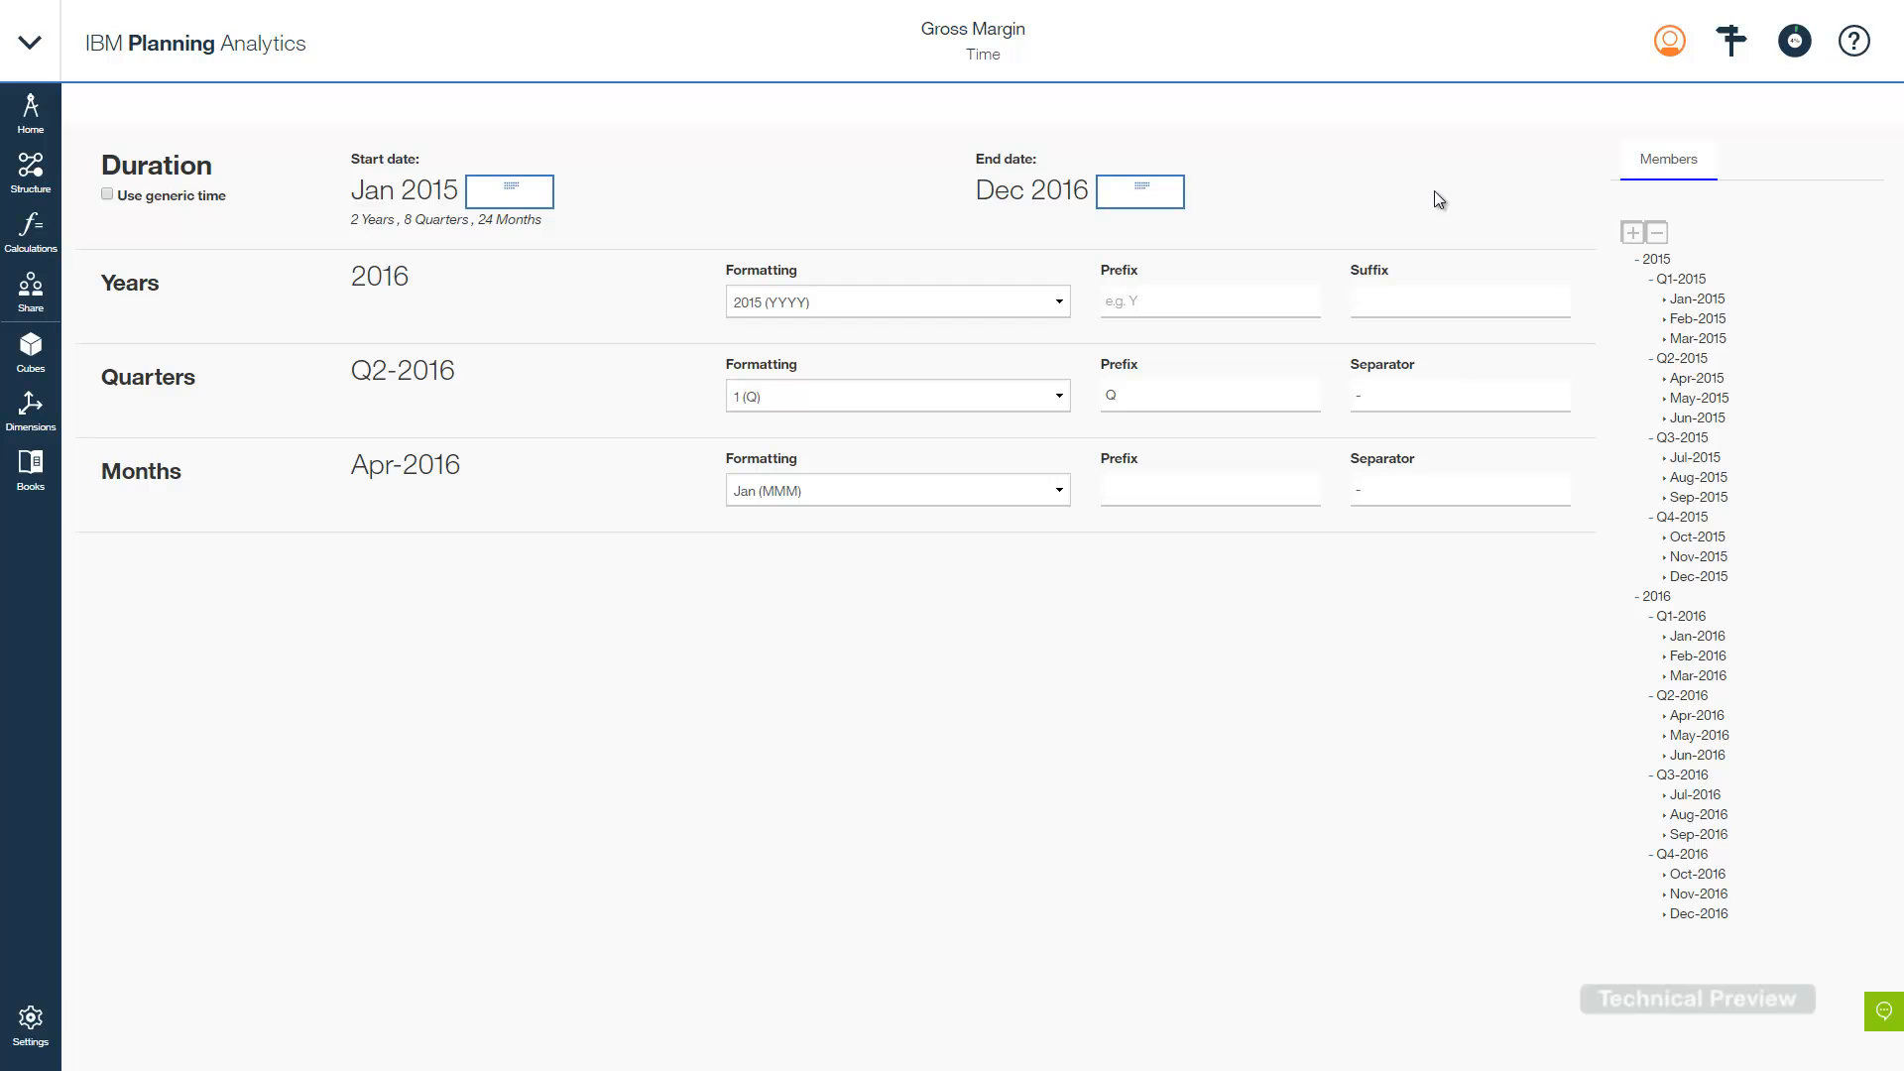
pyautogui.click(1732, 42)
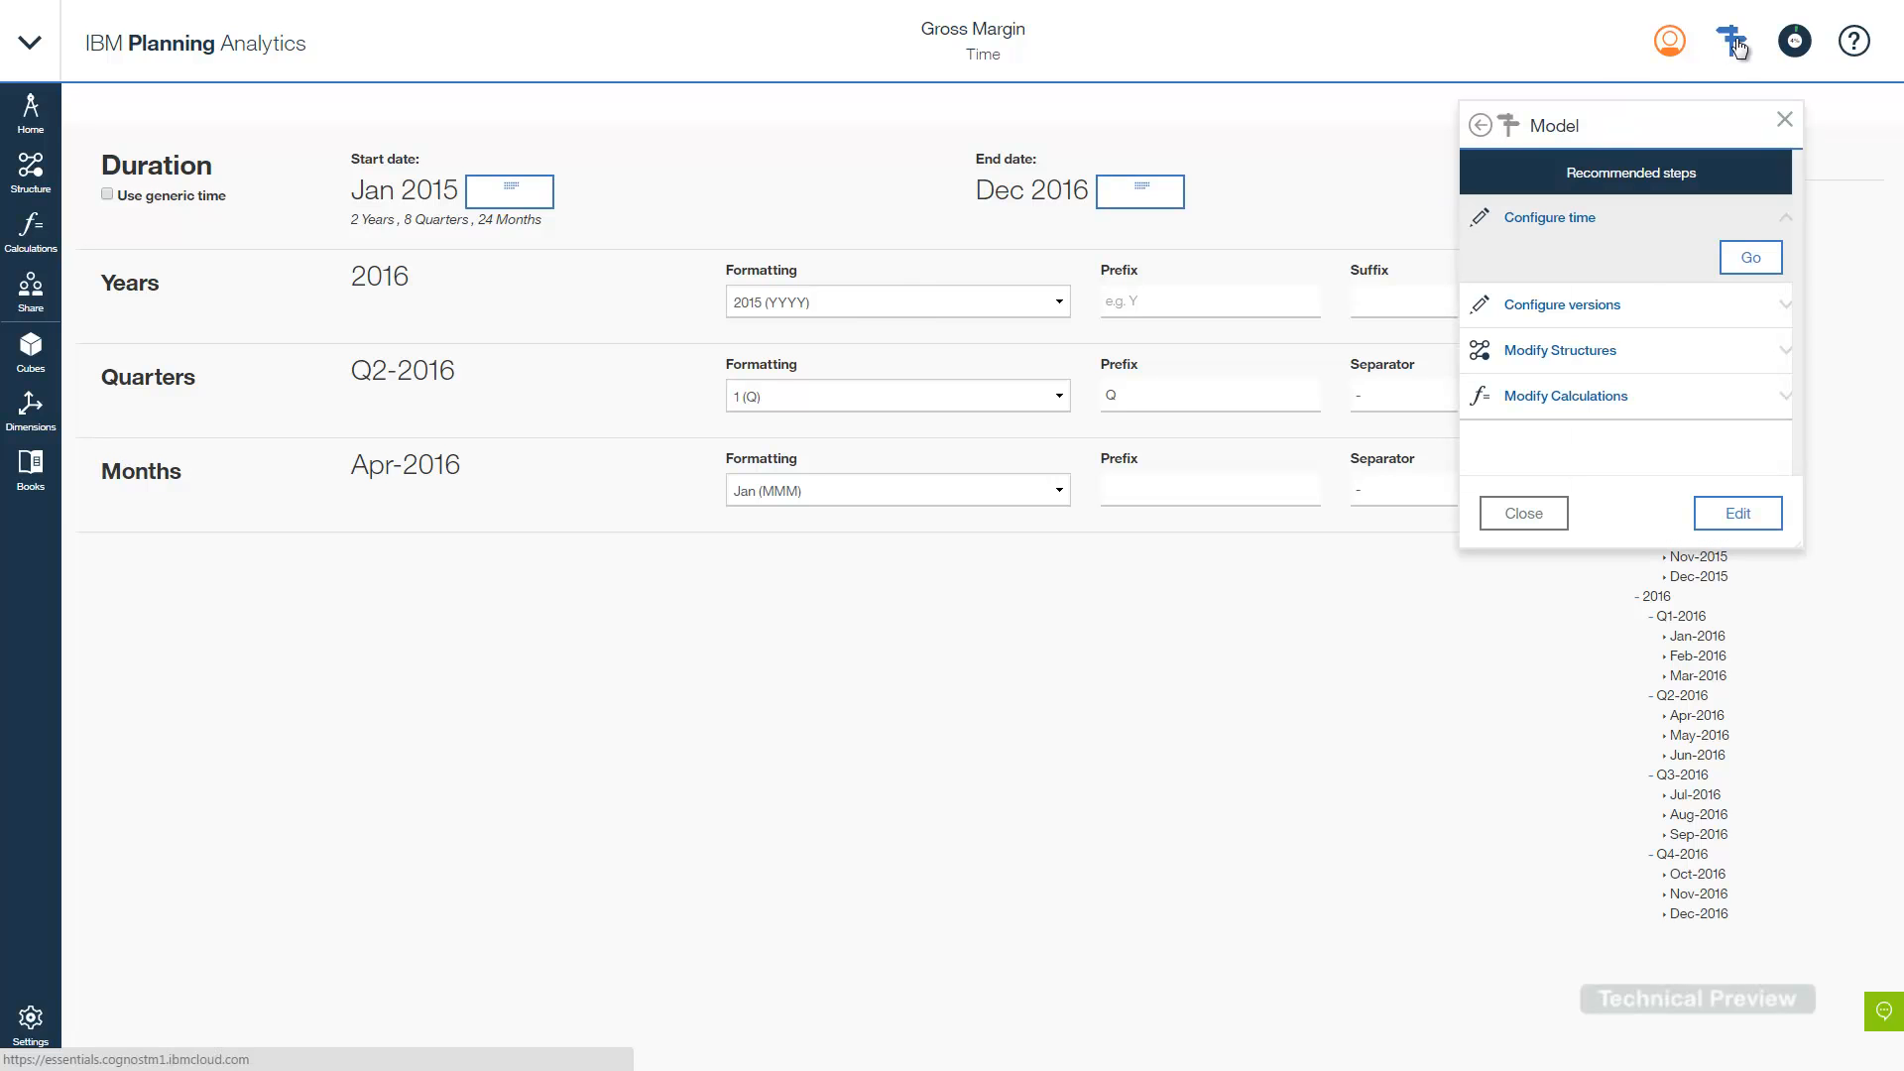
# - Open Configure versions to see Current Plan, Previous Plan and Variance
pyautogui.click(1670, 314)
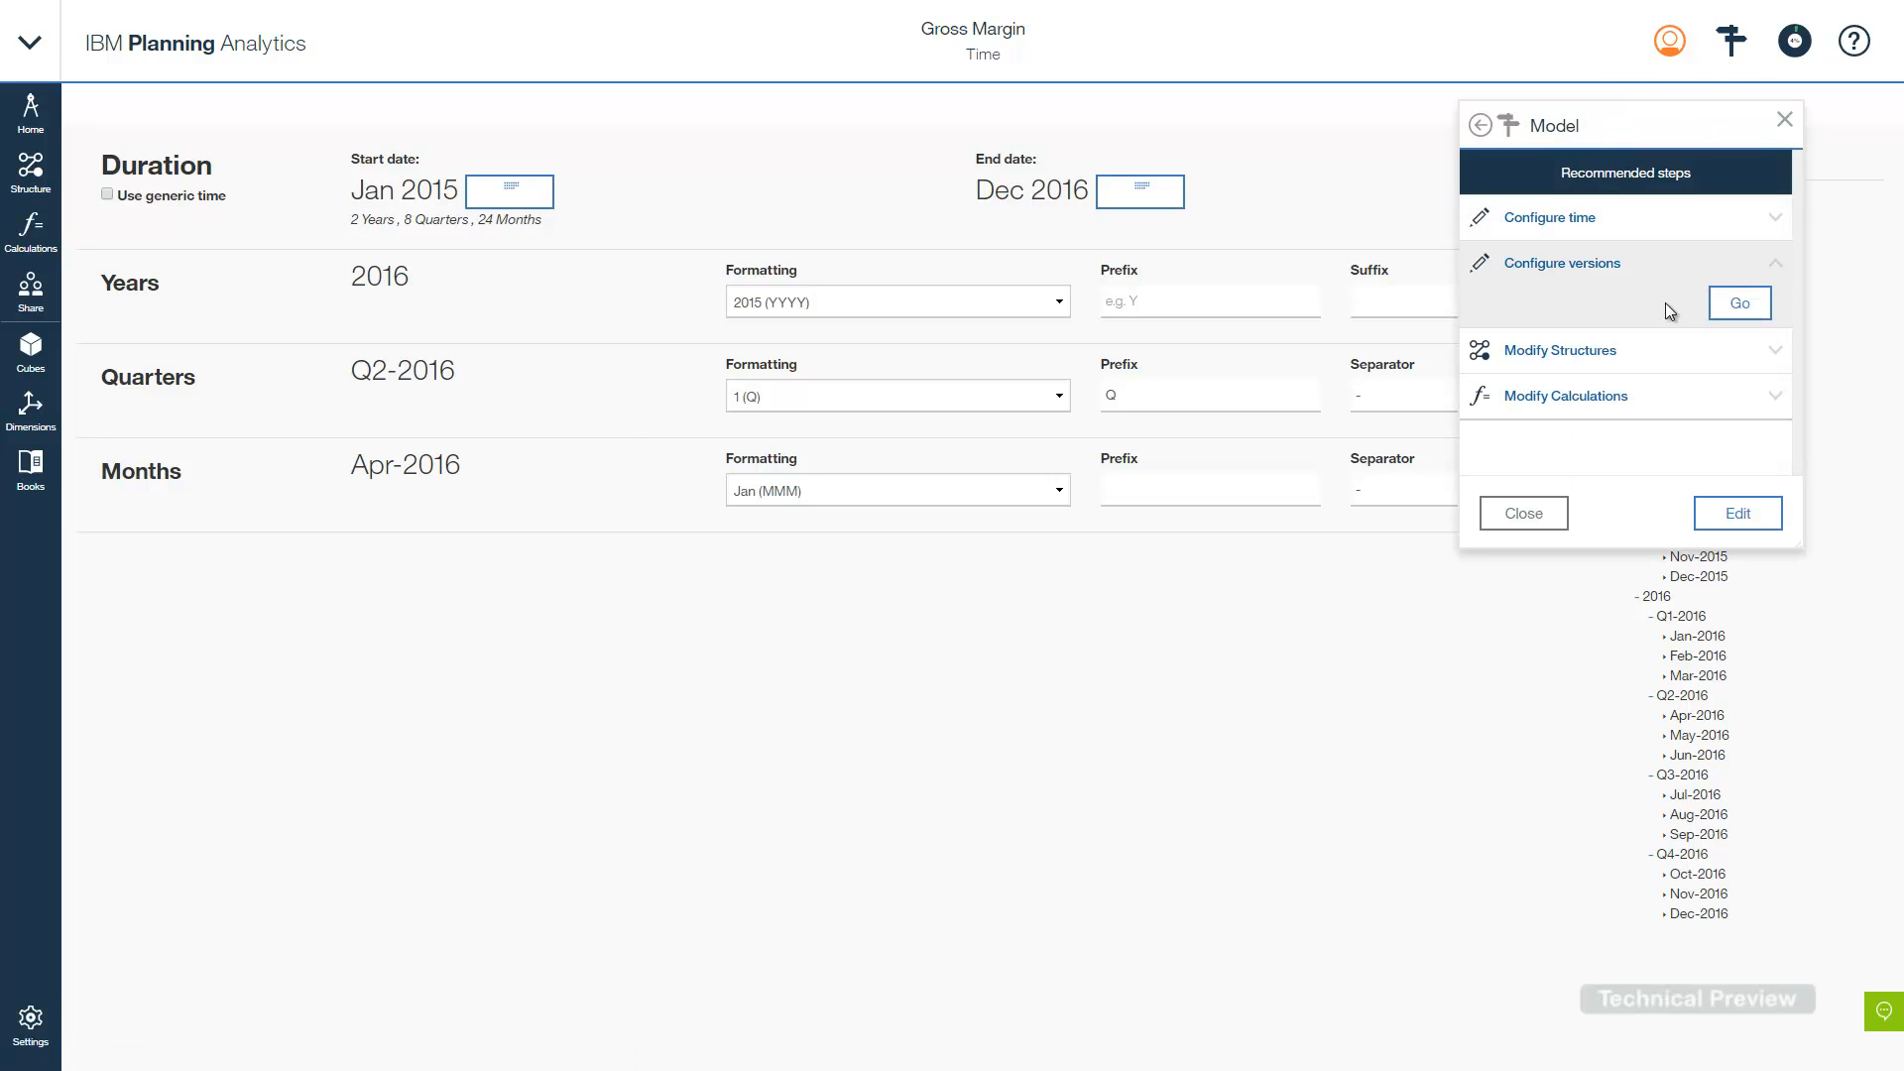
pyautogui.click(1737, 306)
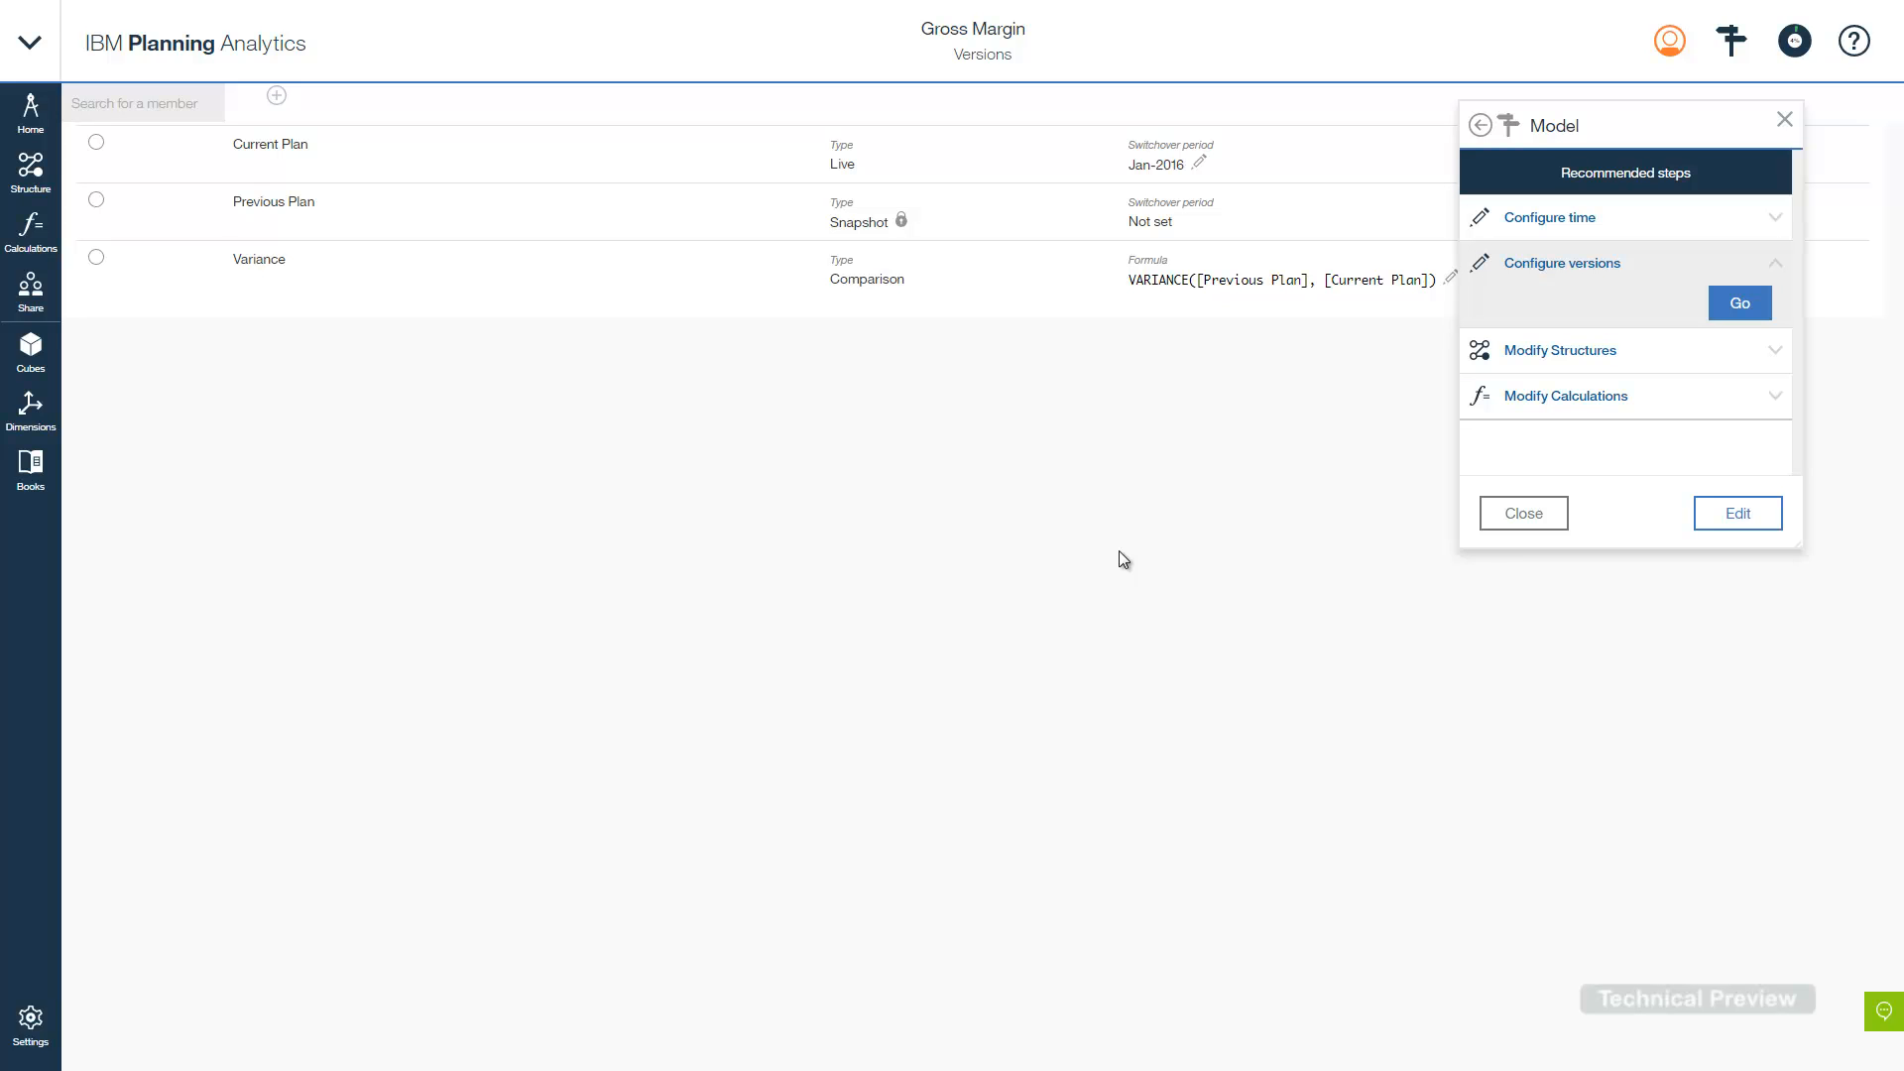
pyautogui.click(1686, 361)
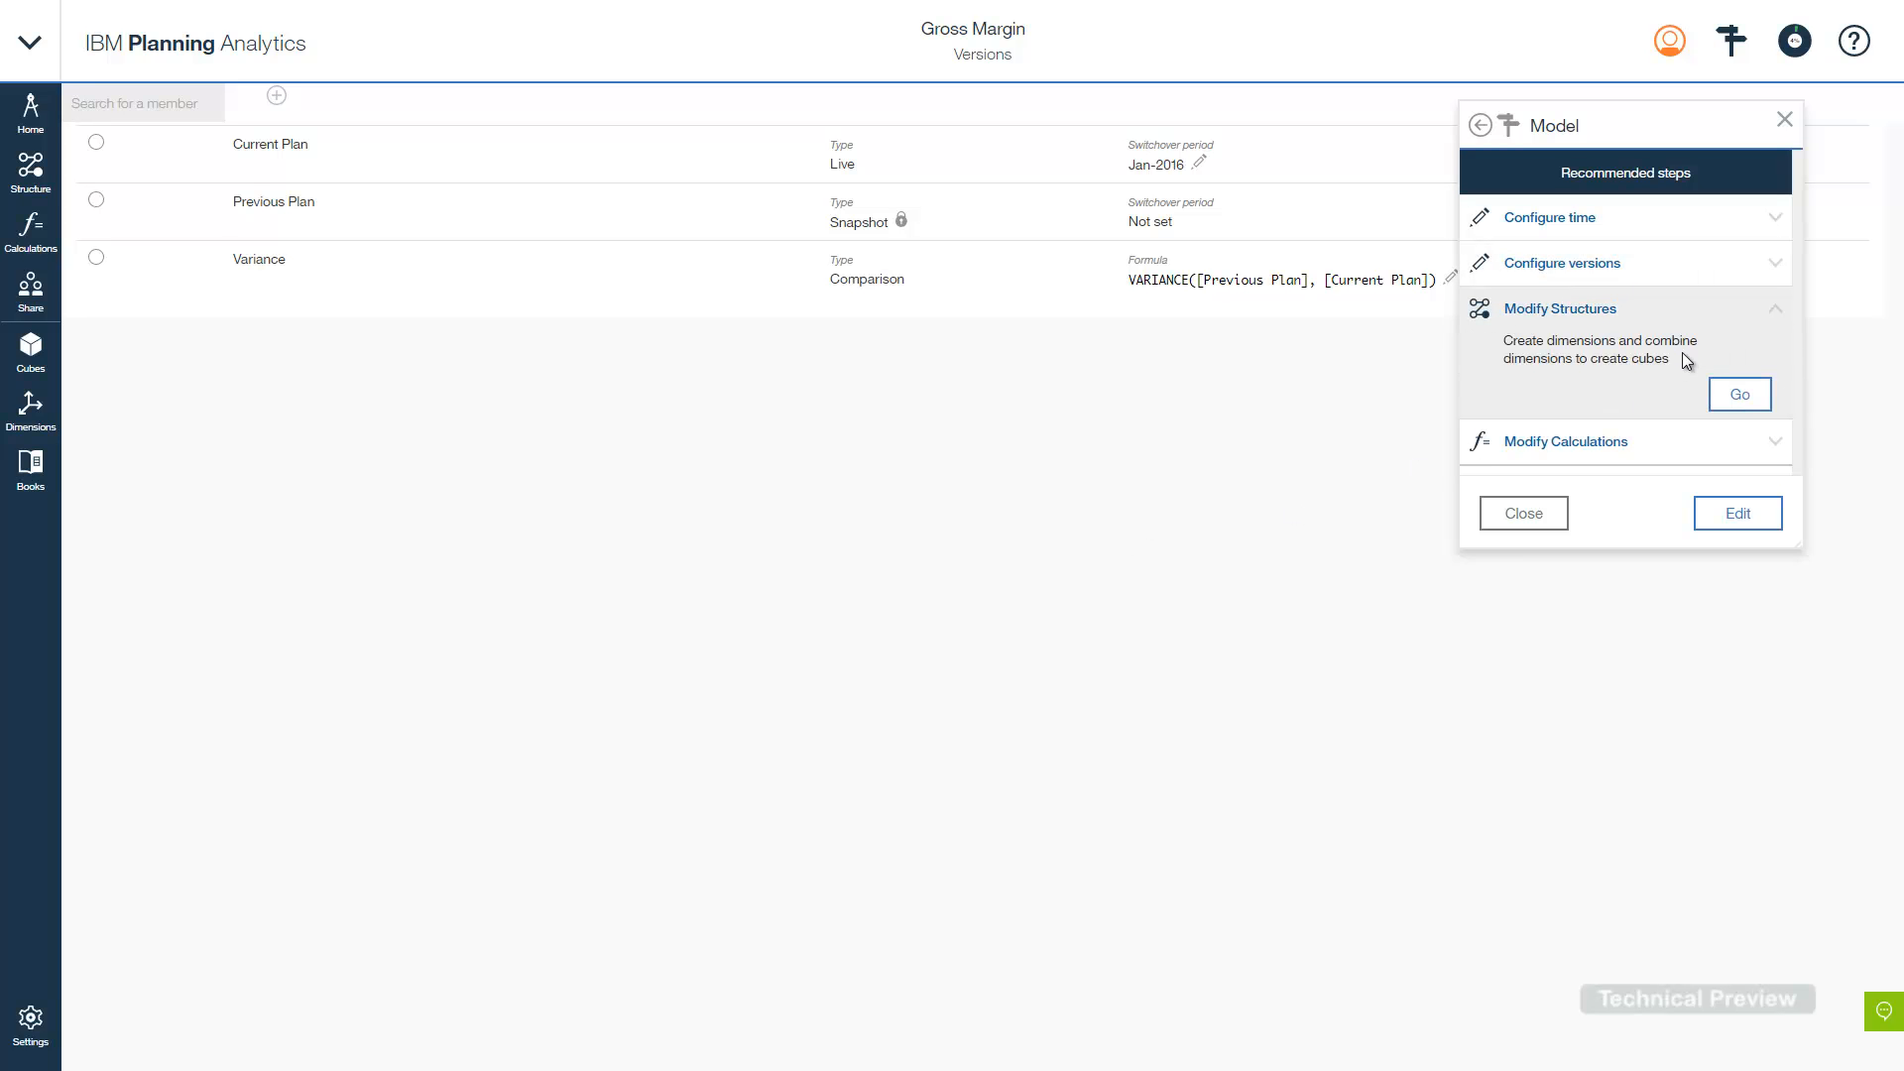
# - Open the Cube overview and add a New Dimension column beside Measures, Time, Versions, Products, Regions
pyautogui.click(1738, 397)
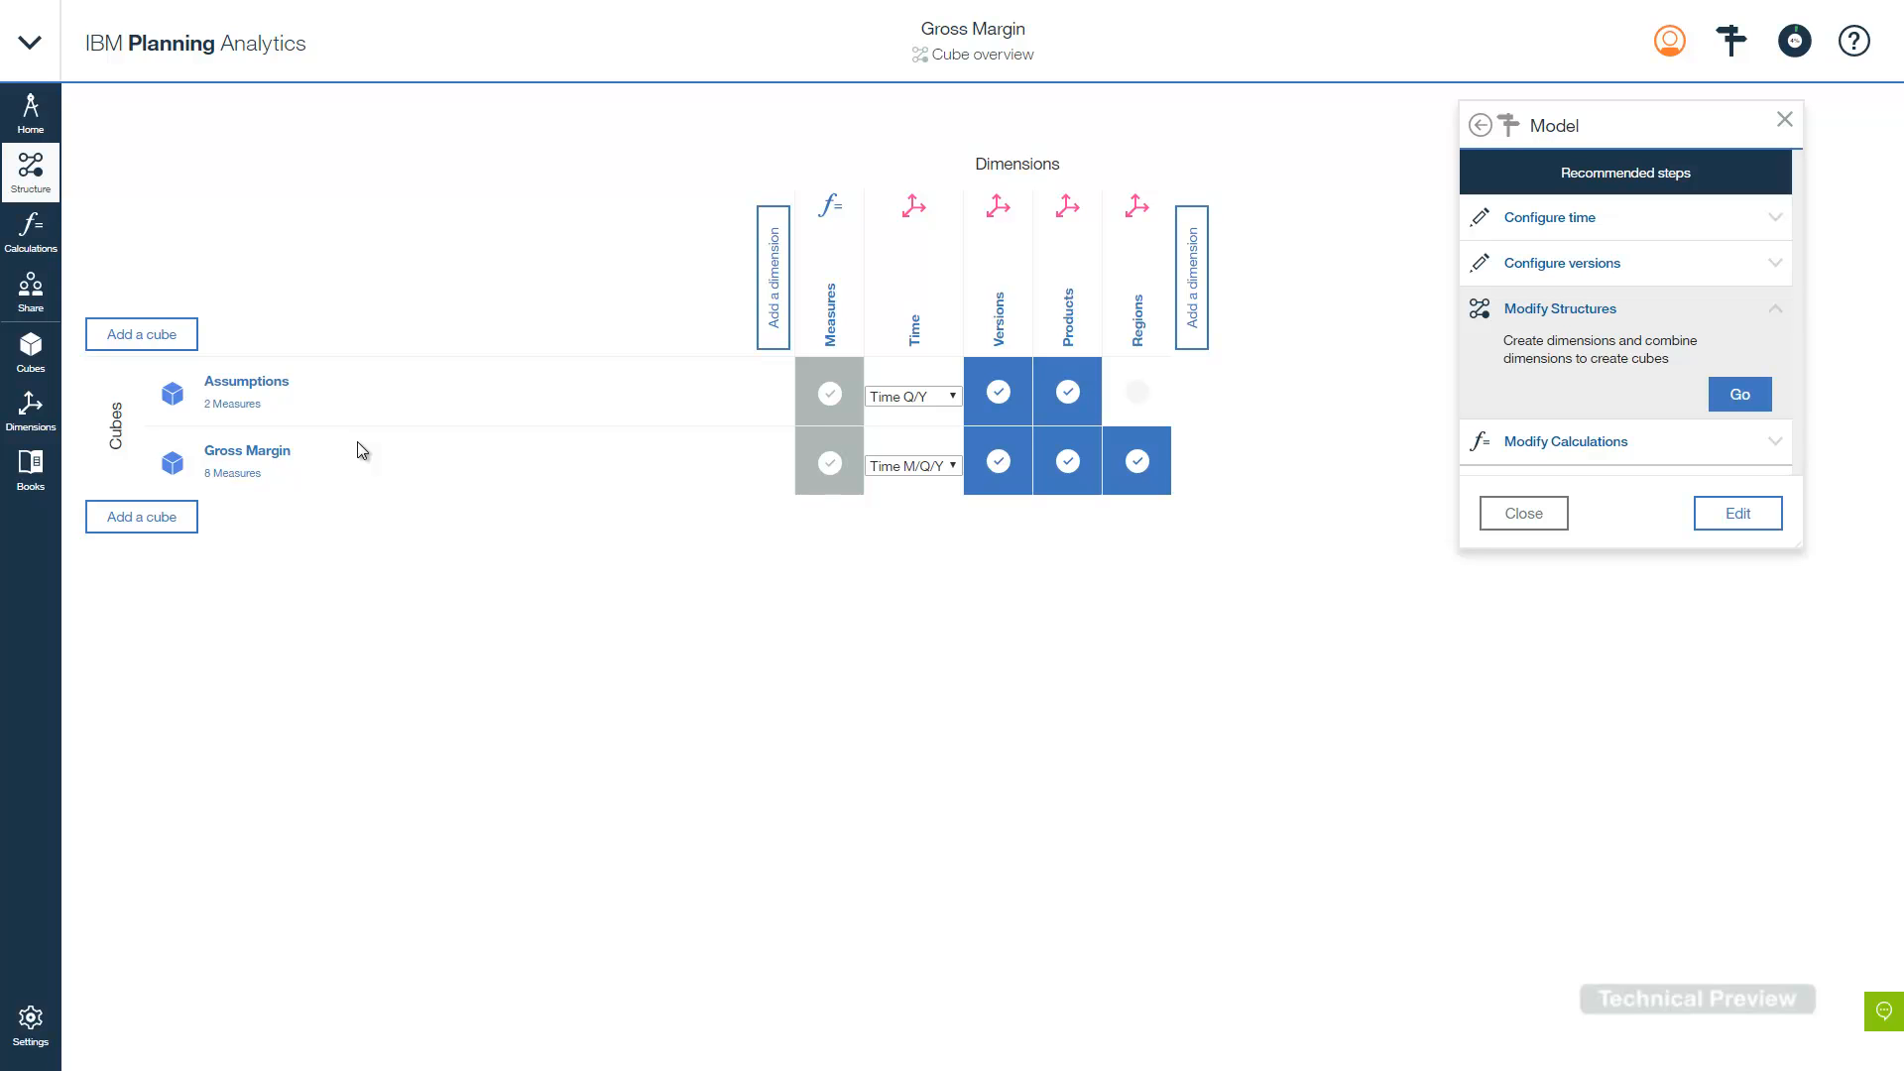
pyautogui.click(1191, 298)
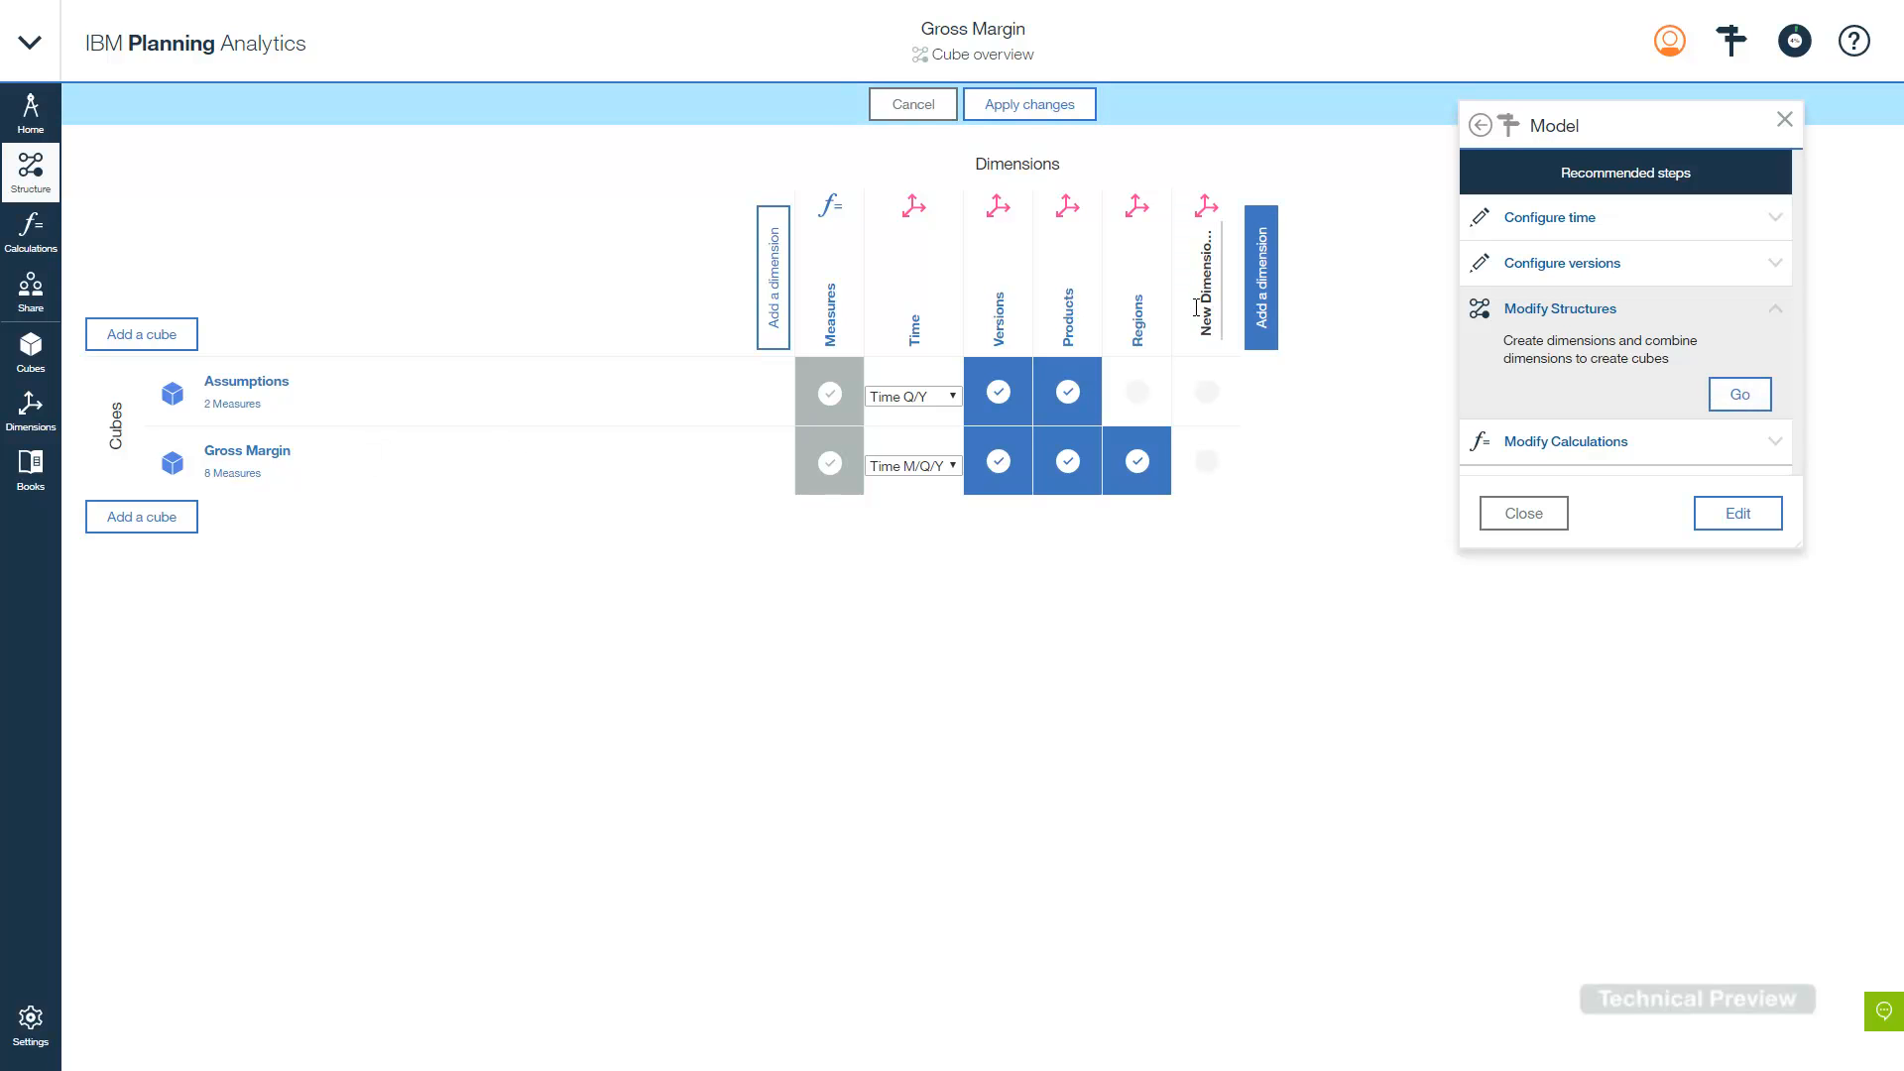
# - Name the new dimension 'Channels' and add a cube named 'Revenue analysis'
pyautogui.write('Channels')
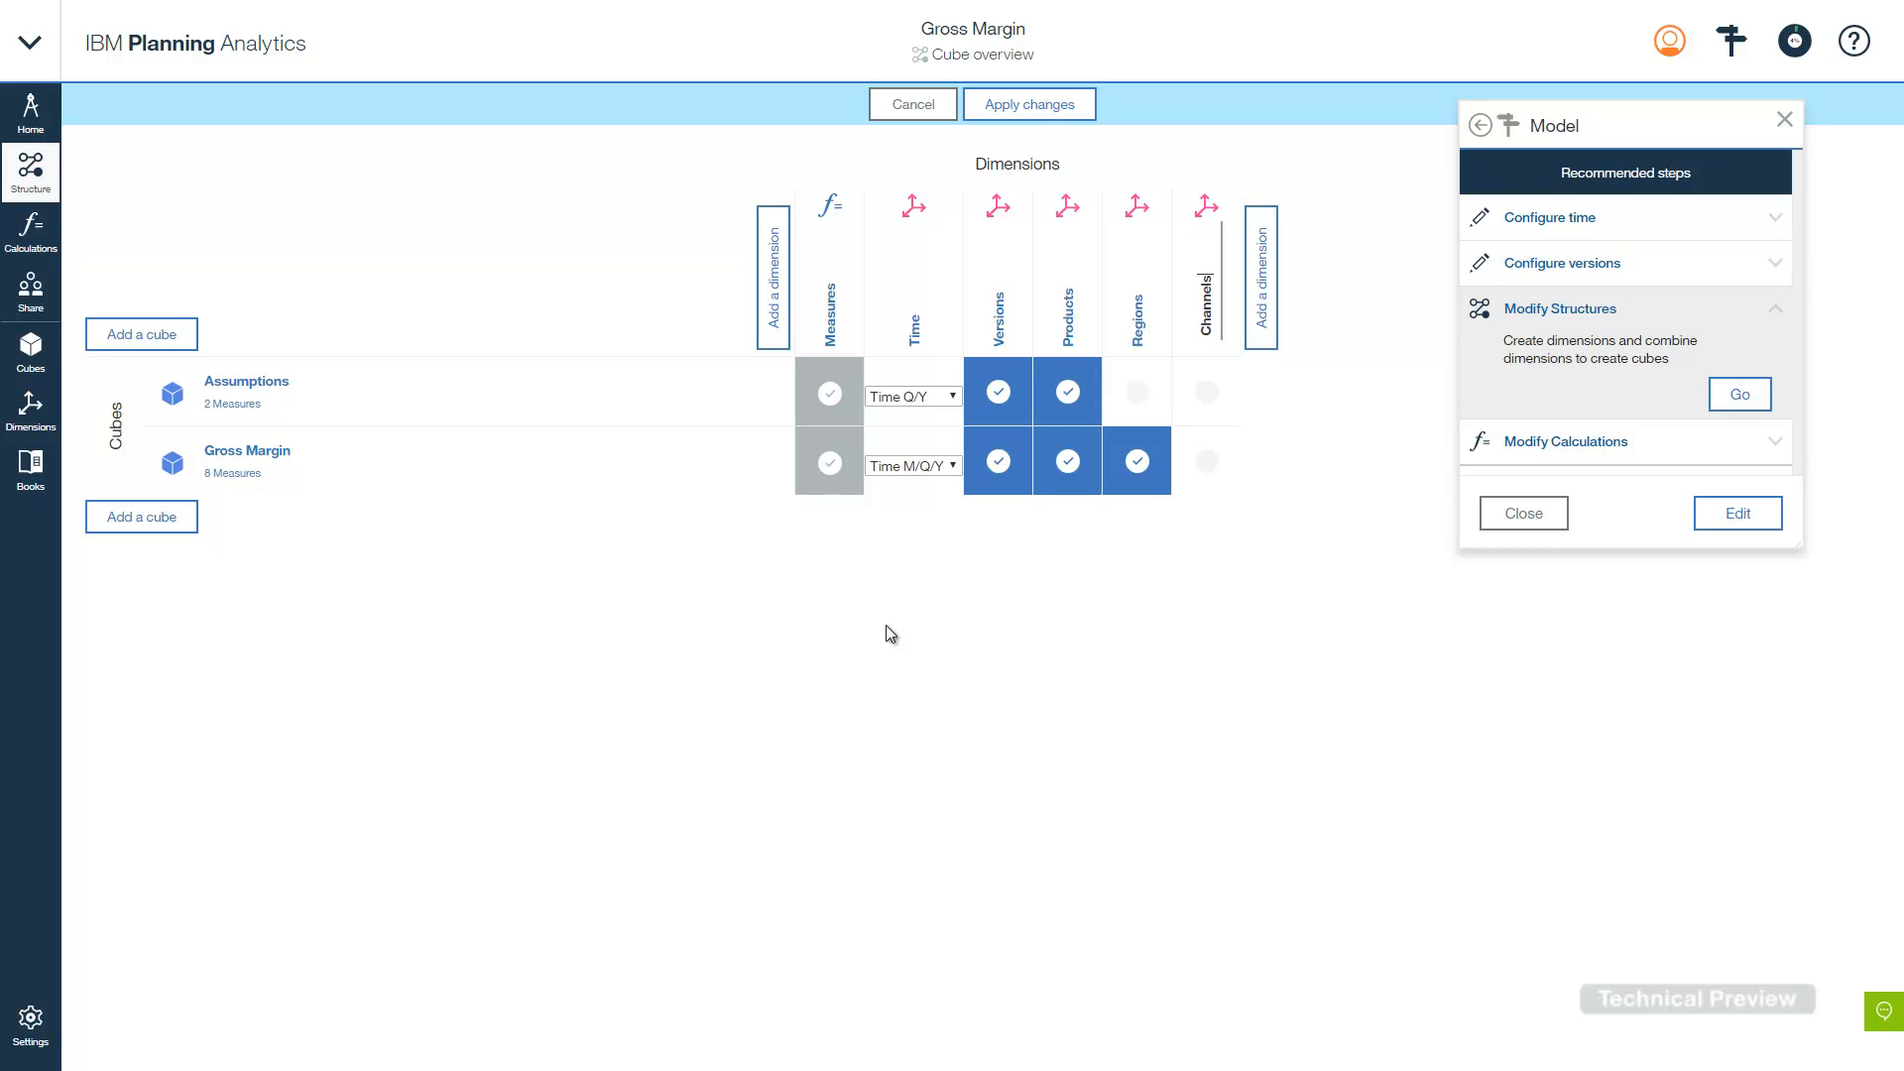
pyautogui.click(155, 520)
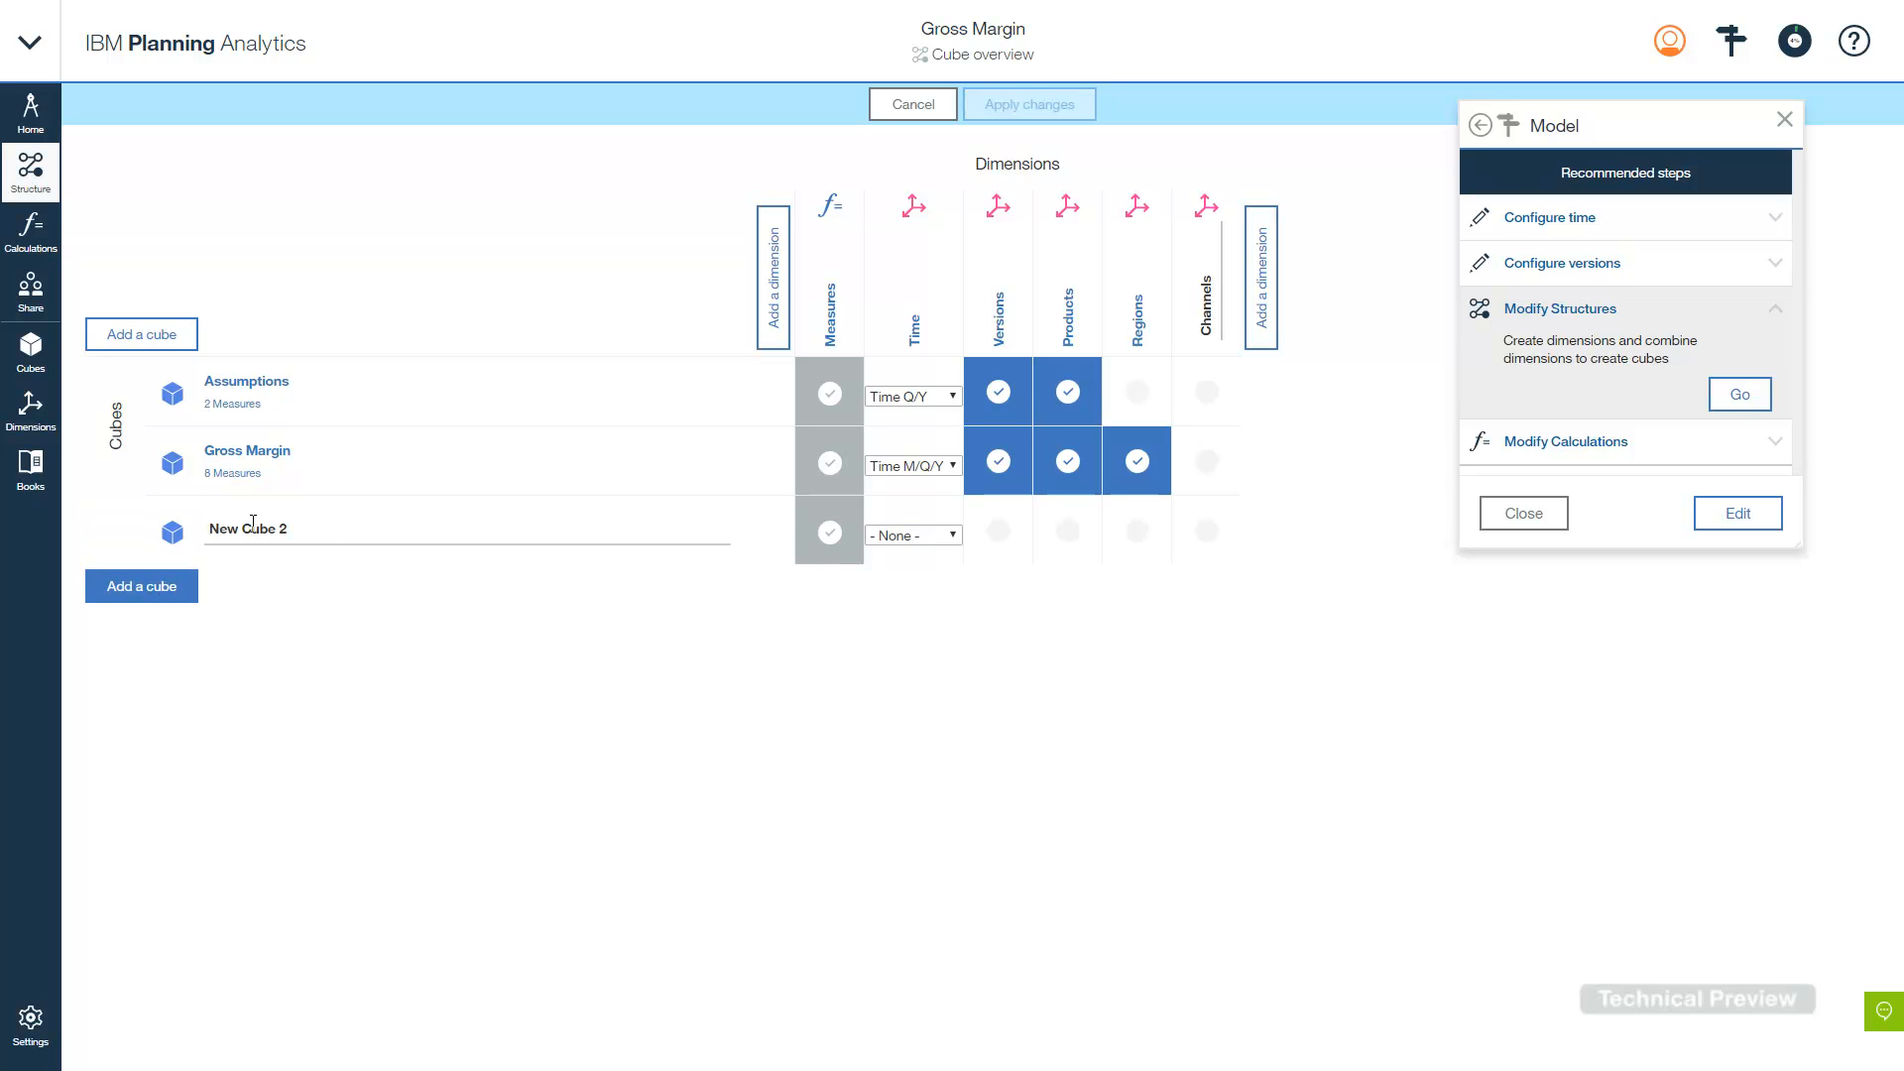
pyautogui.write('Reven')
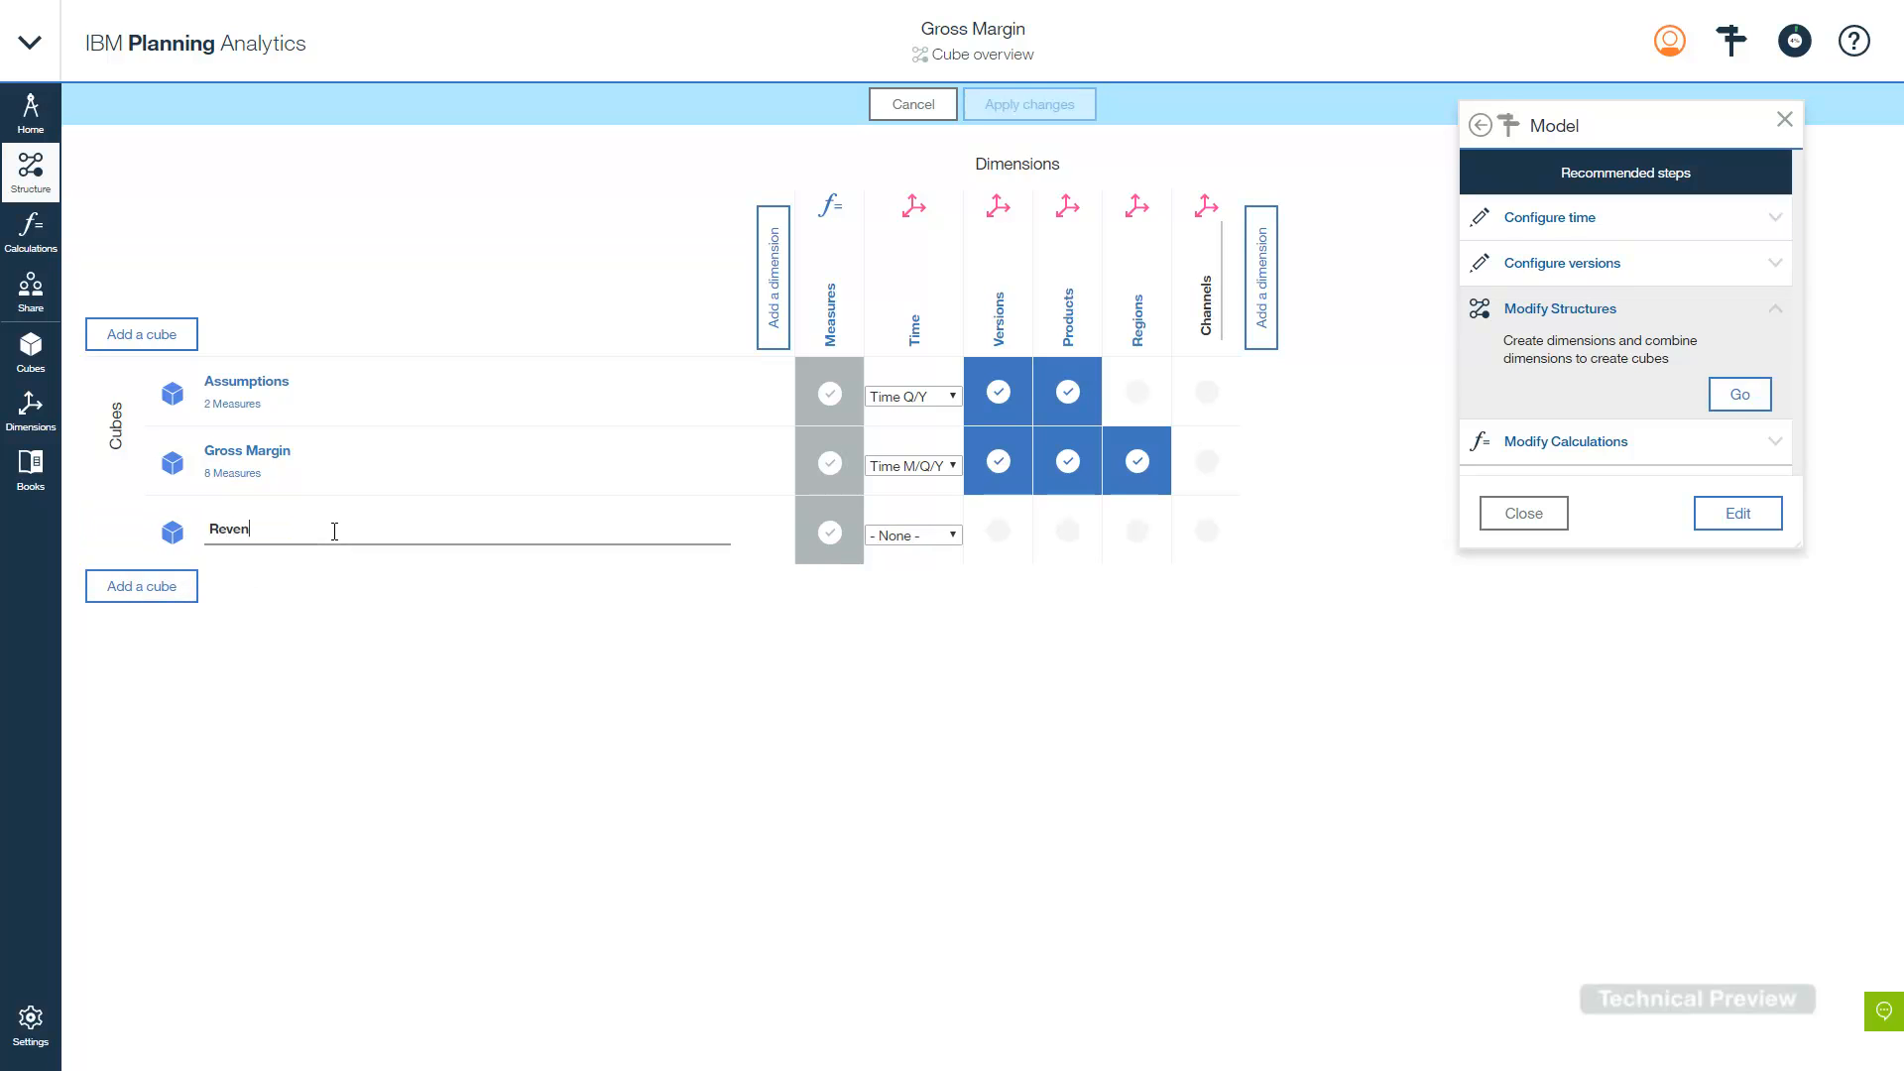
pyautogui.write('ue analysis')
# - Give Revenue analysis Time M/Q/Y, Versions, Products, Regions and Channels, then apply the changes
pyautogui.click(954, 536)
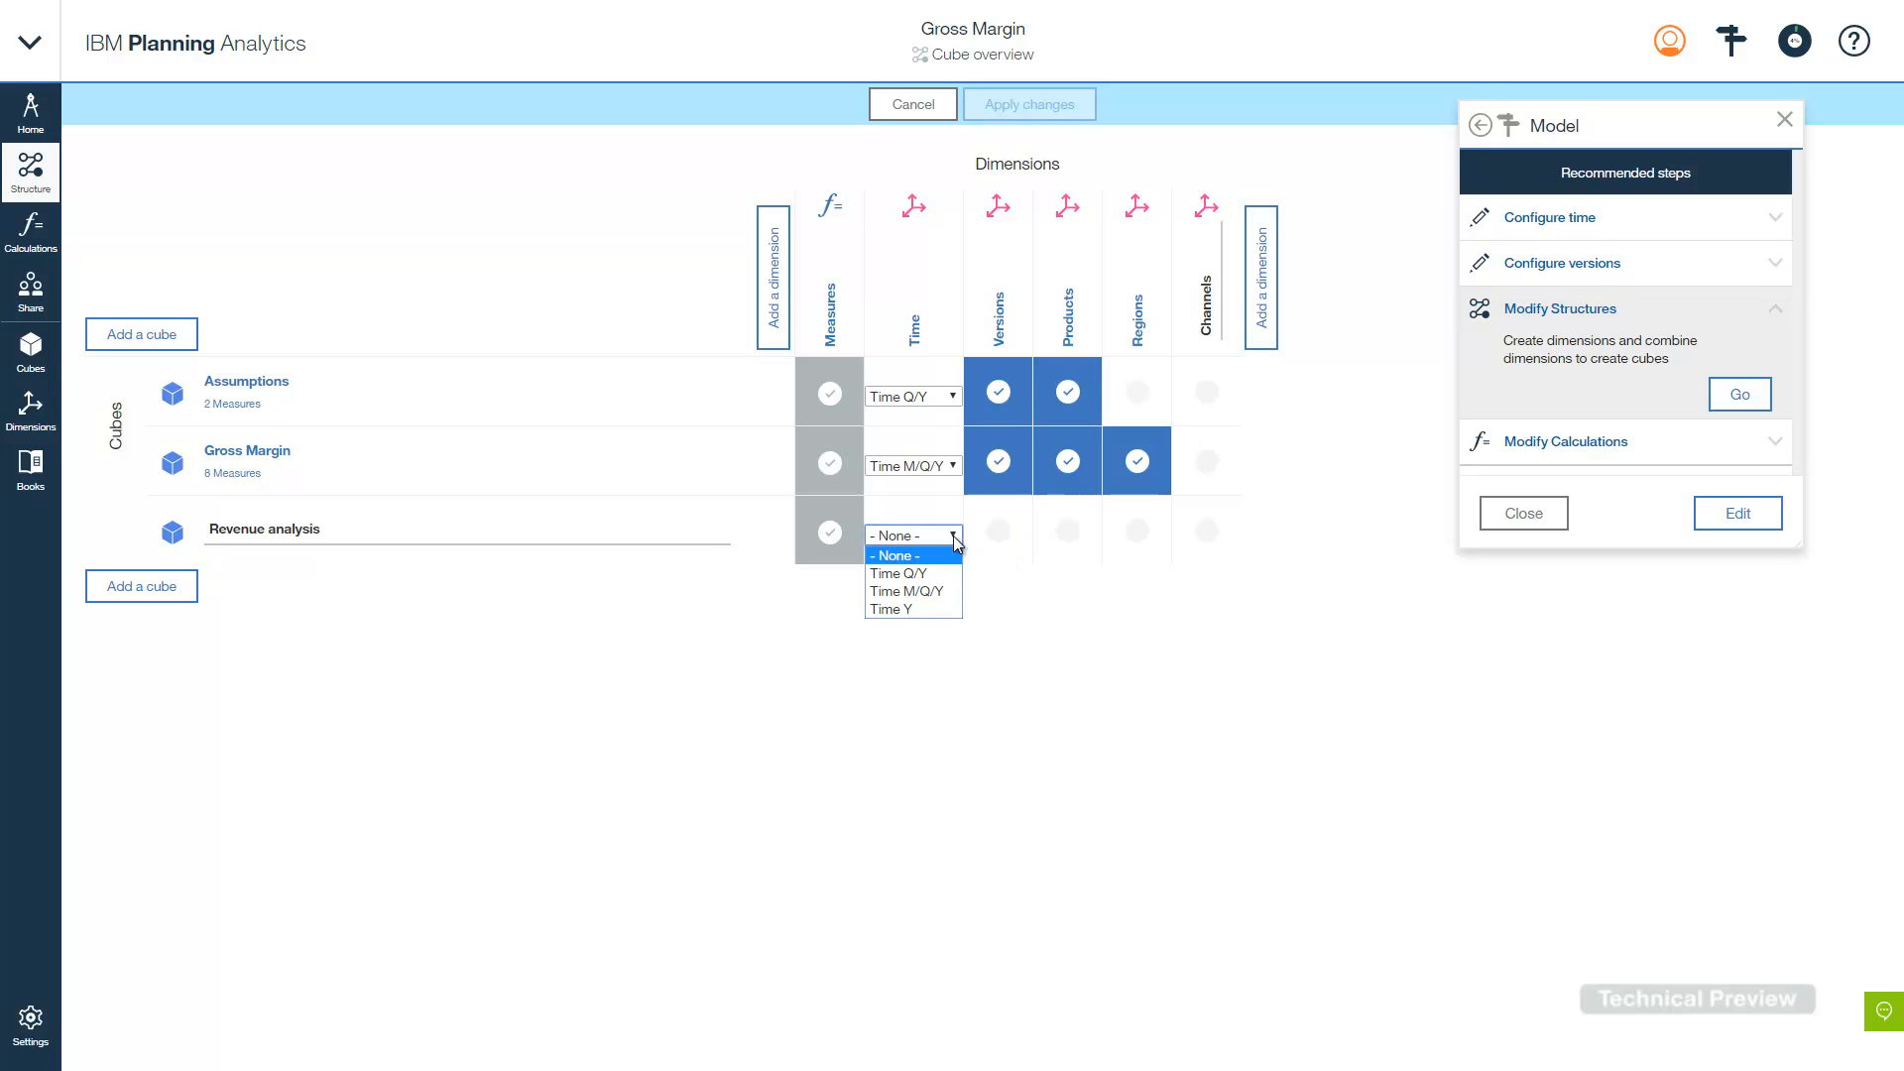
pyautogui.click(937, 593)
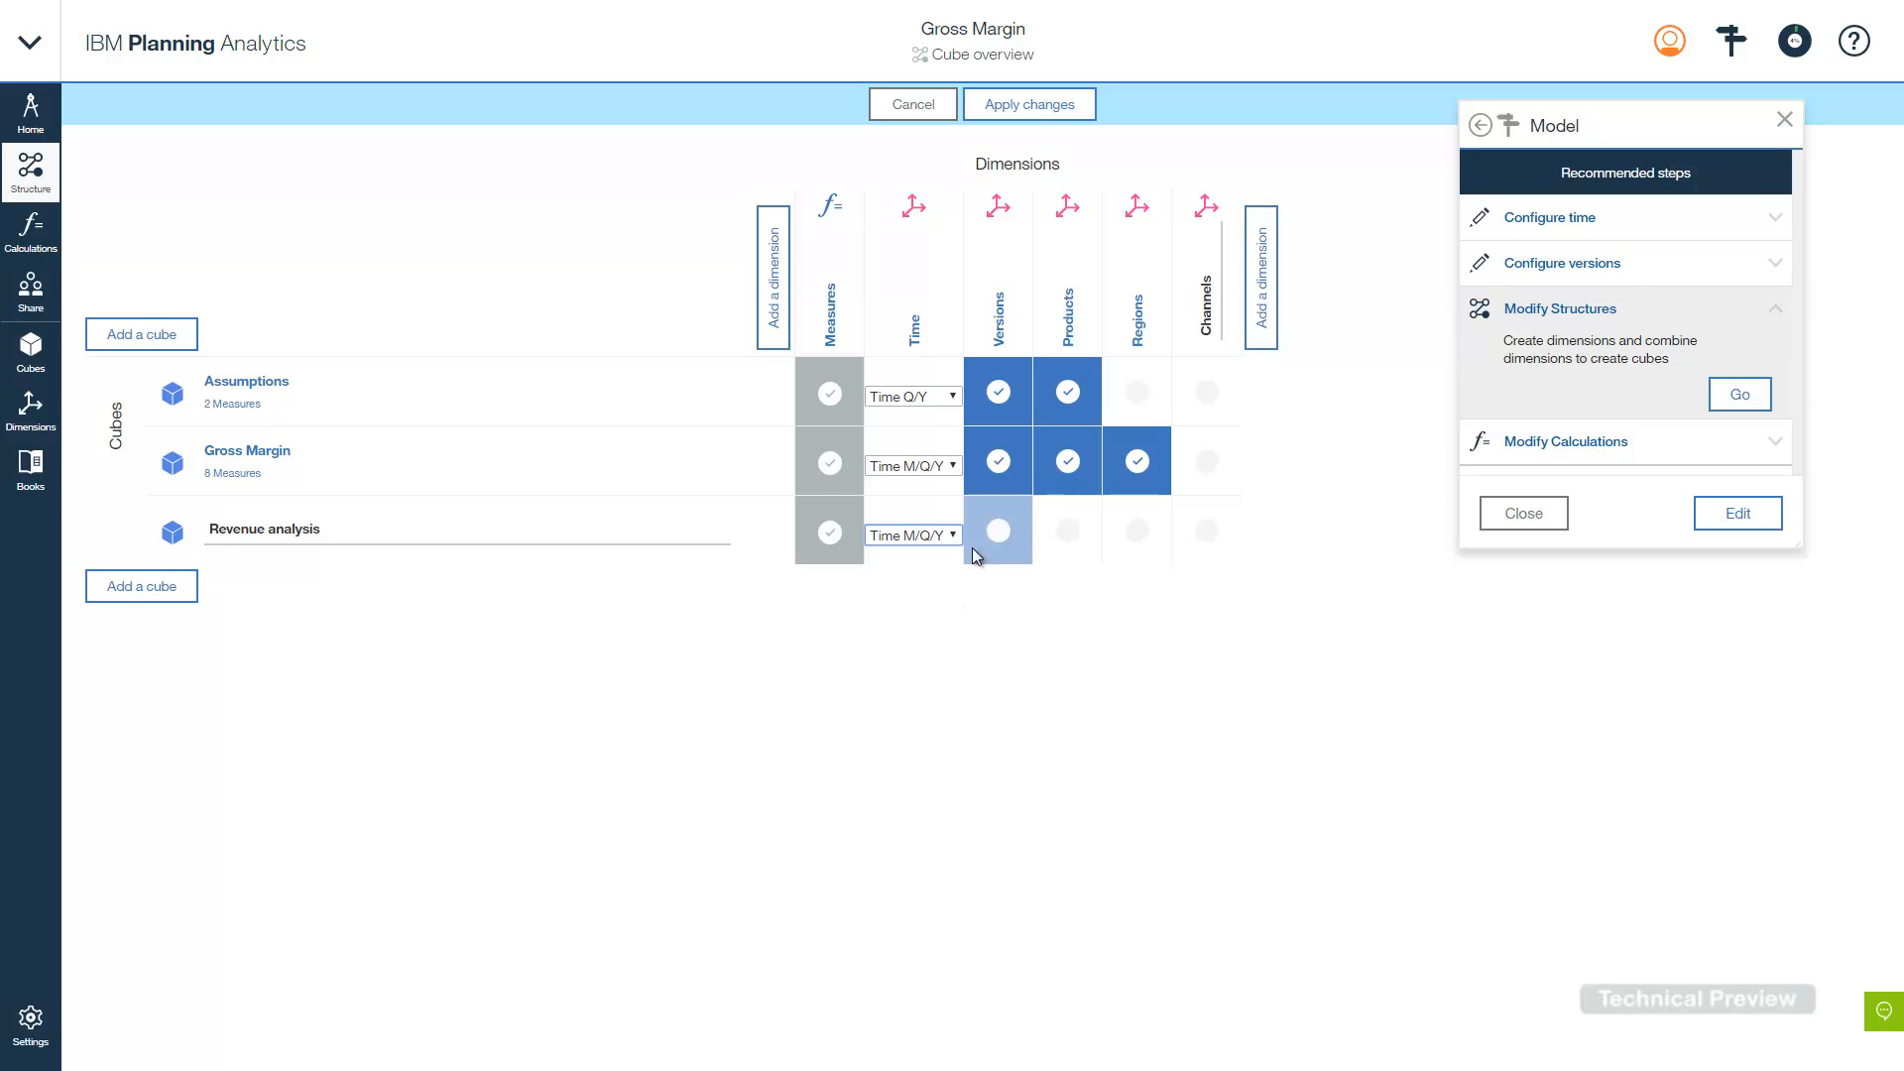
pyautogui.click(1032, 536)
pyautogui.click(1073, 534)
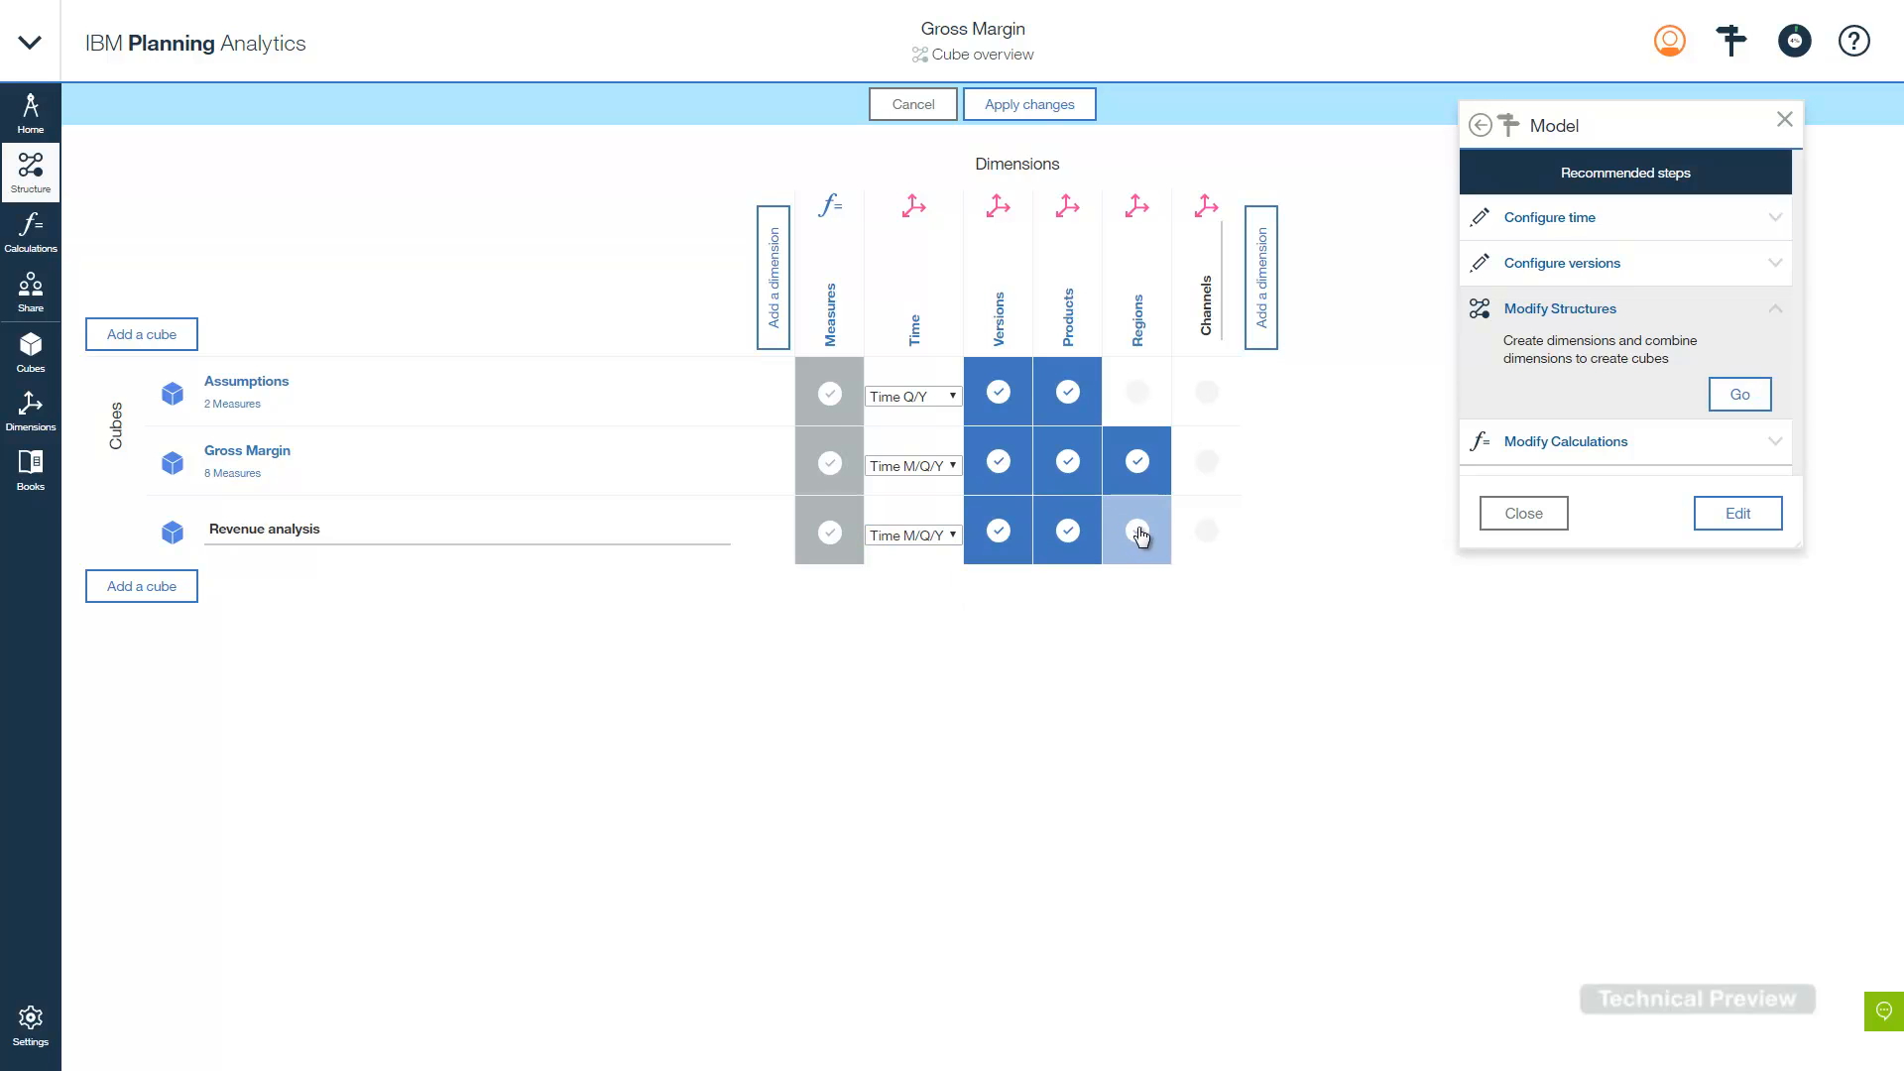
pyautogui.click(1173, 531)
pyautogui.click(1210, 534)
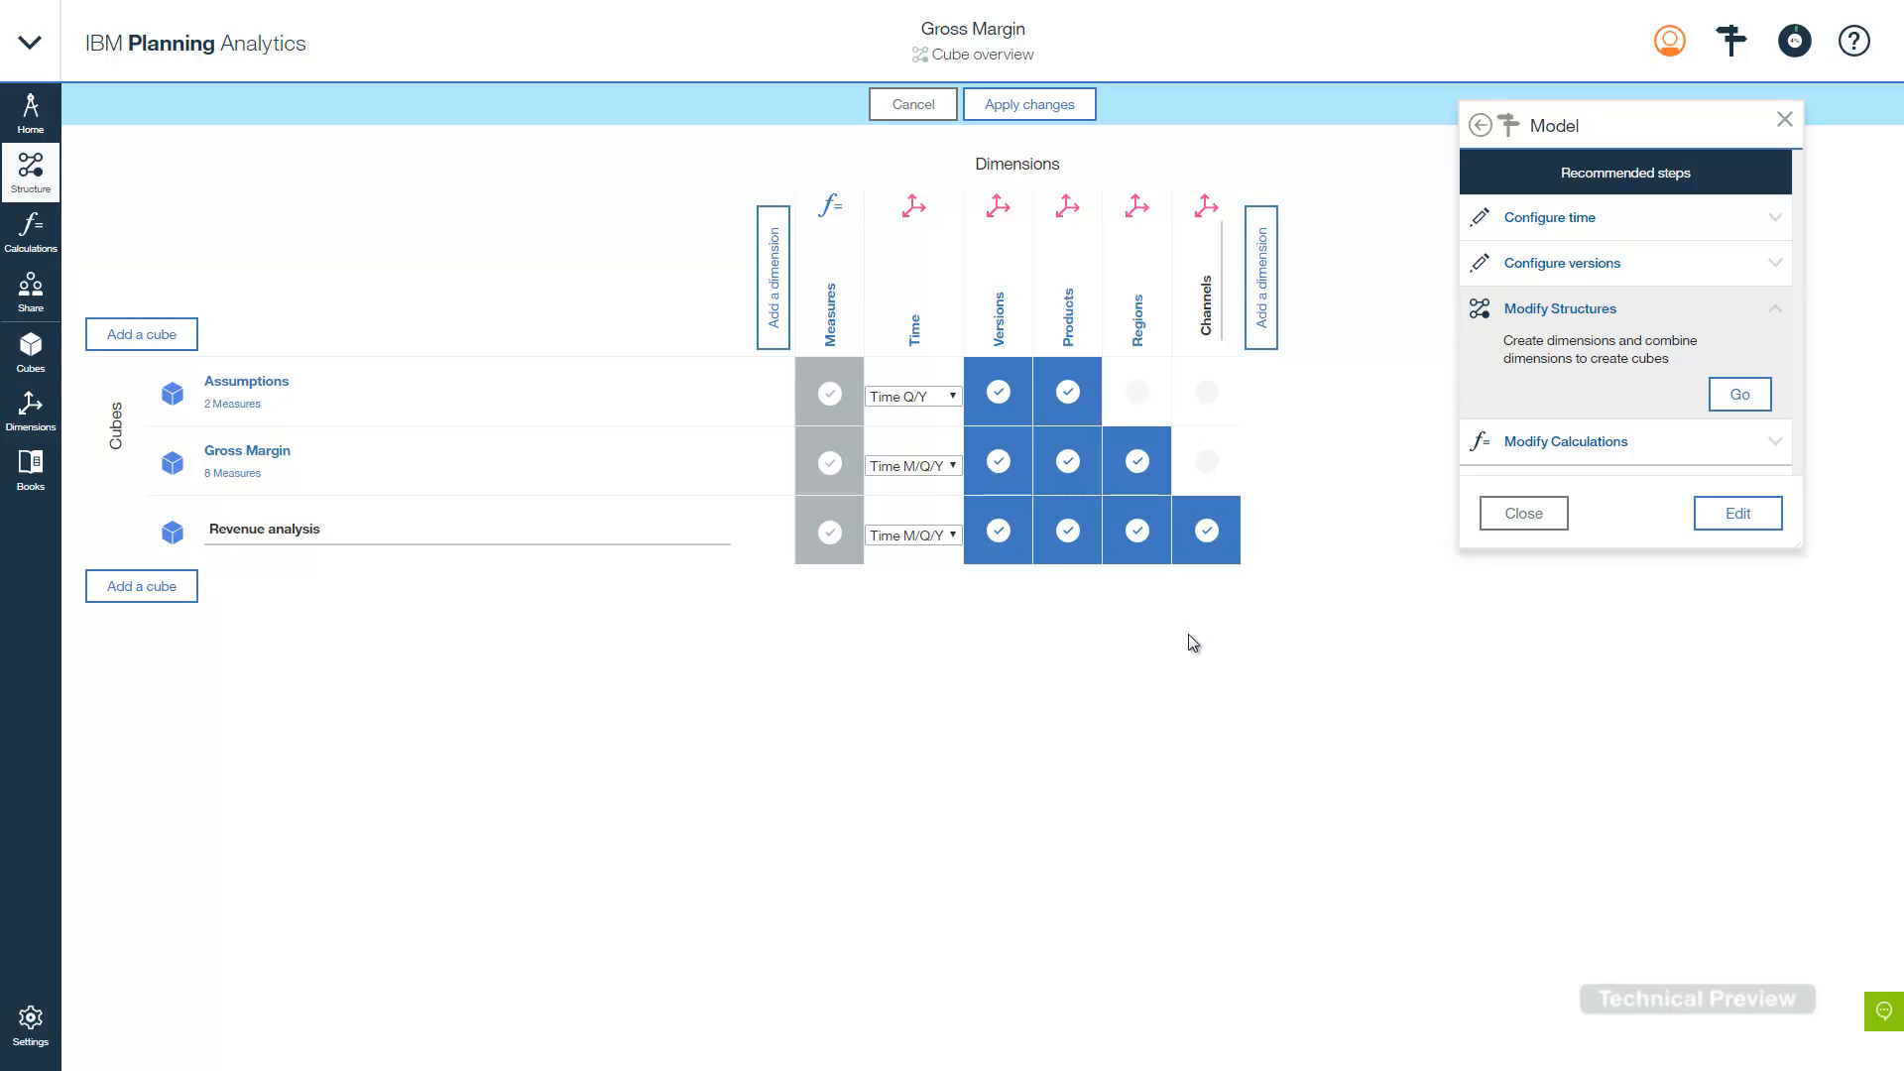
pyautogui.click(1039, 106)
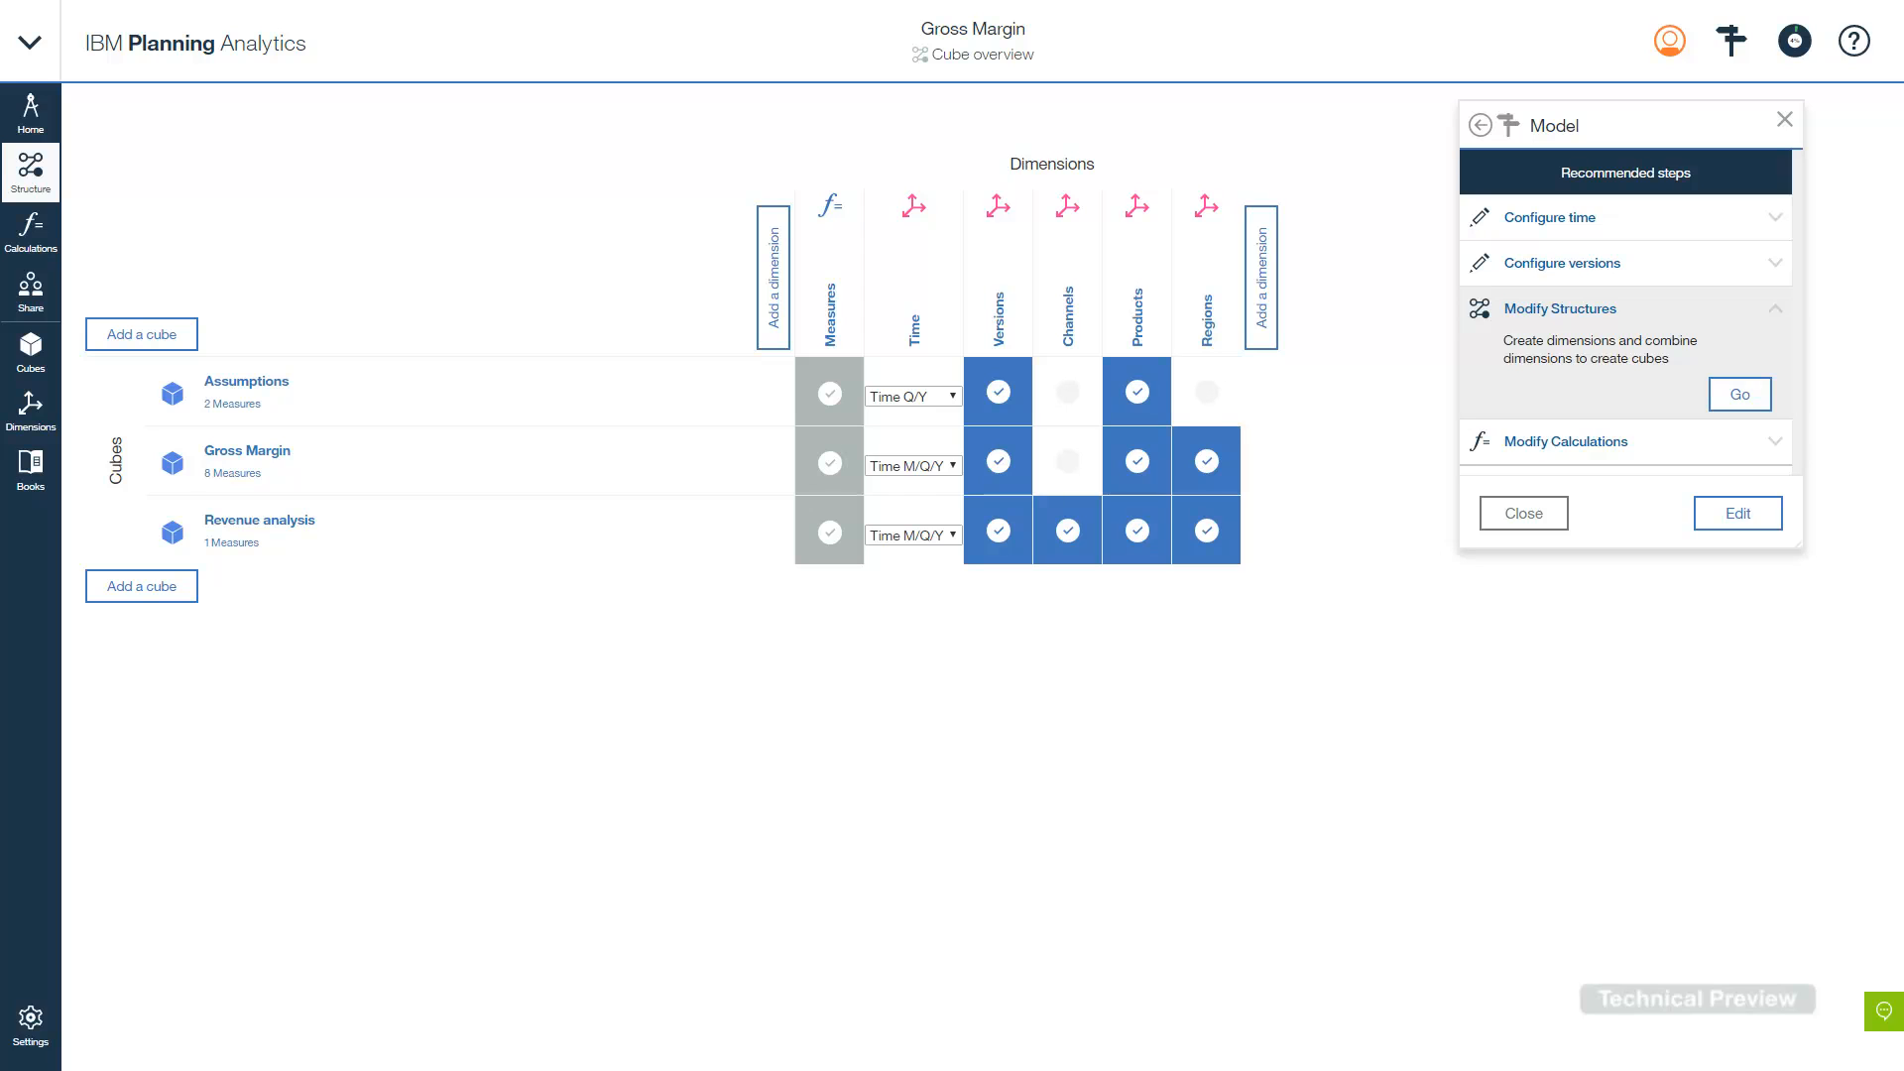
pyautogui.click(1605, 445)
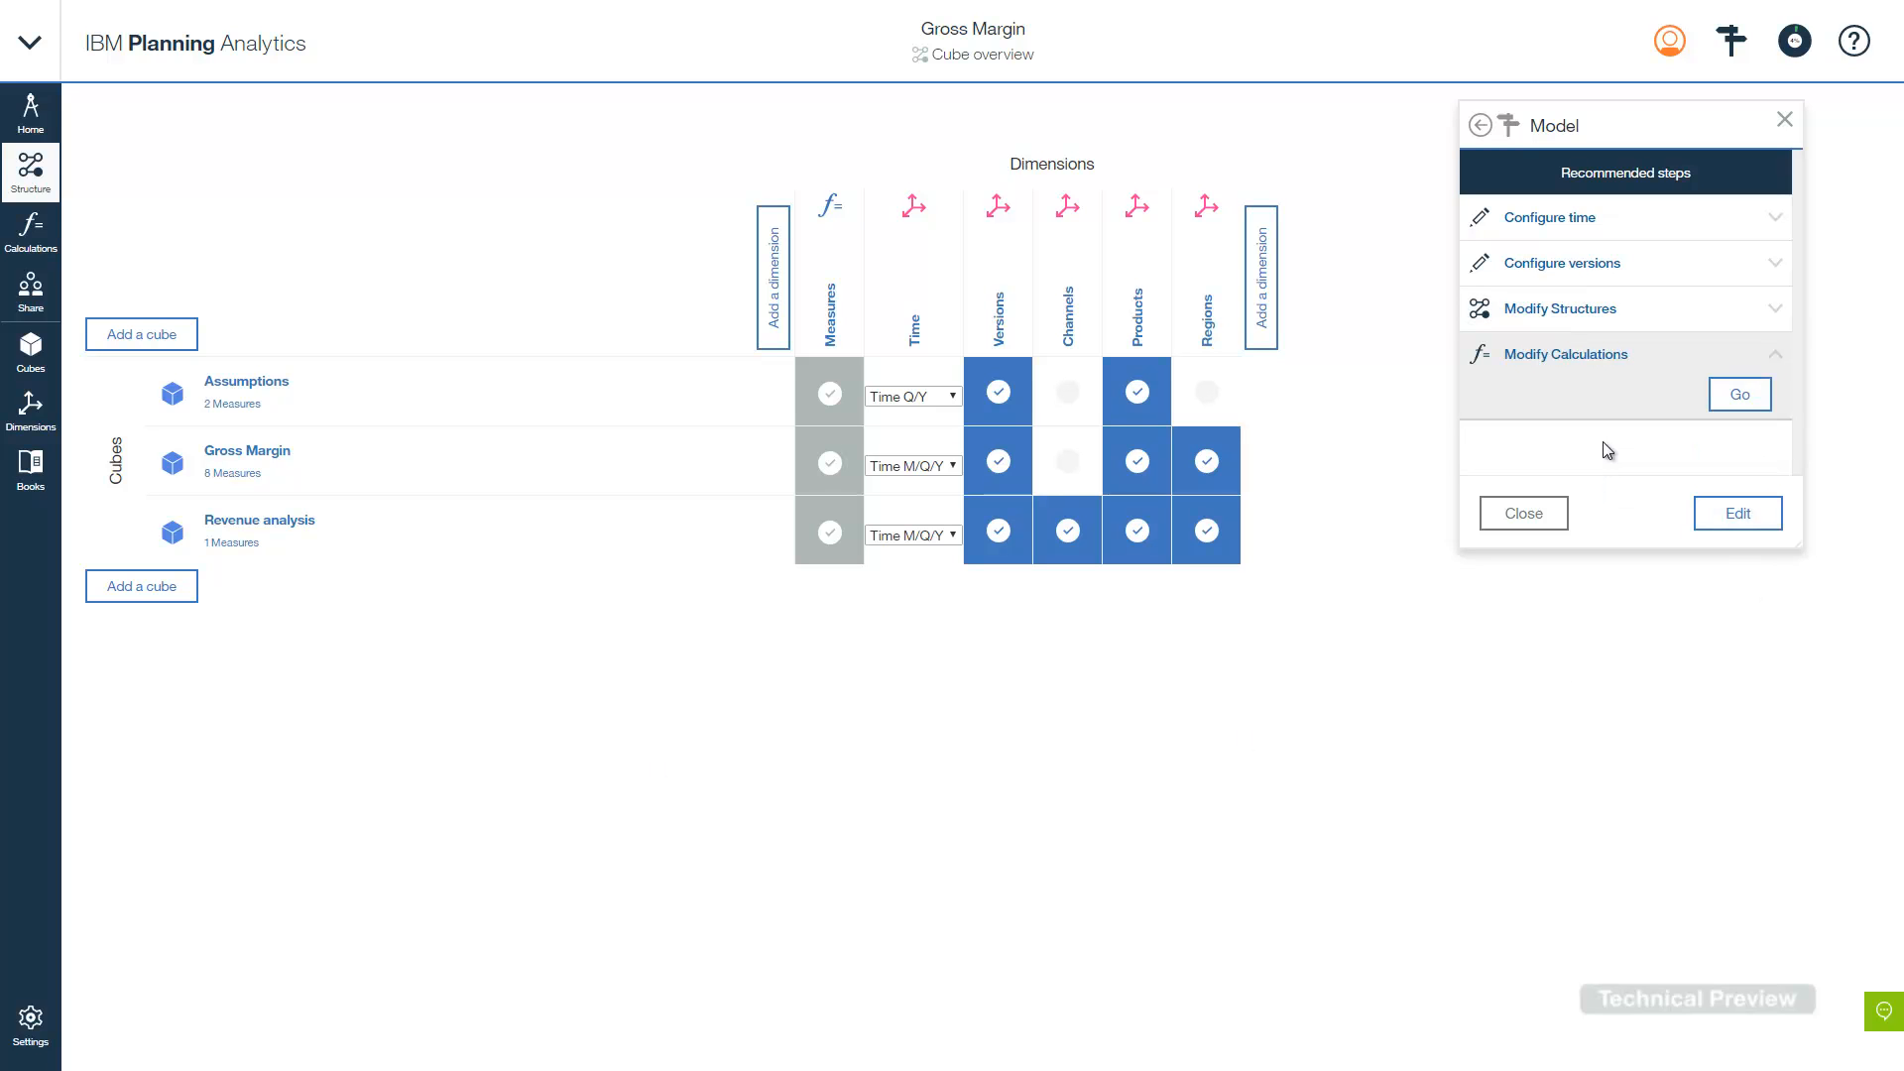
# - Open the Gross Margin calculation overview and add an empty rule line under Discount %
pyautogui.click(1731, 397)
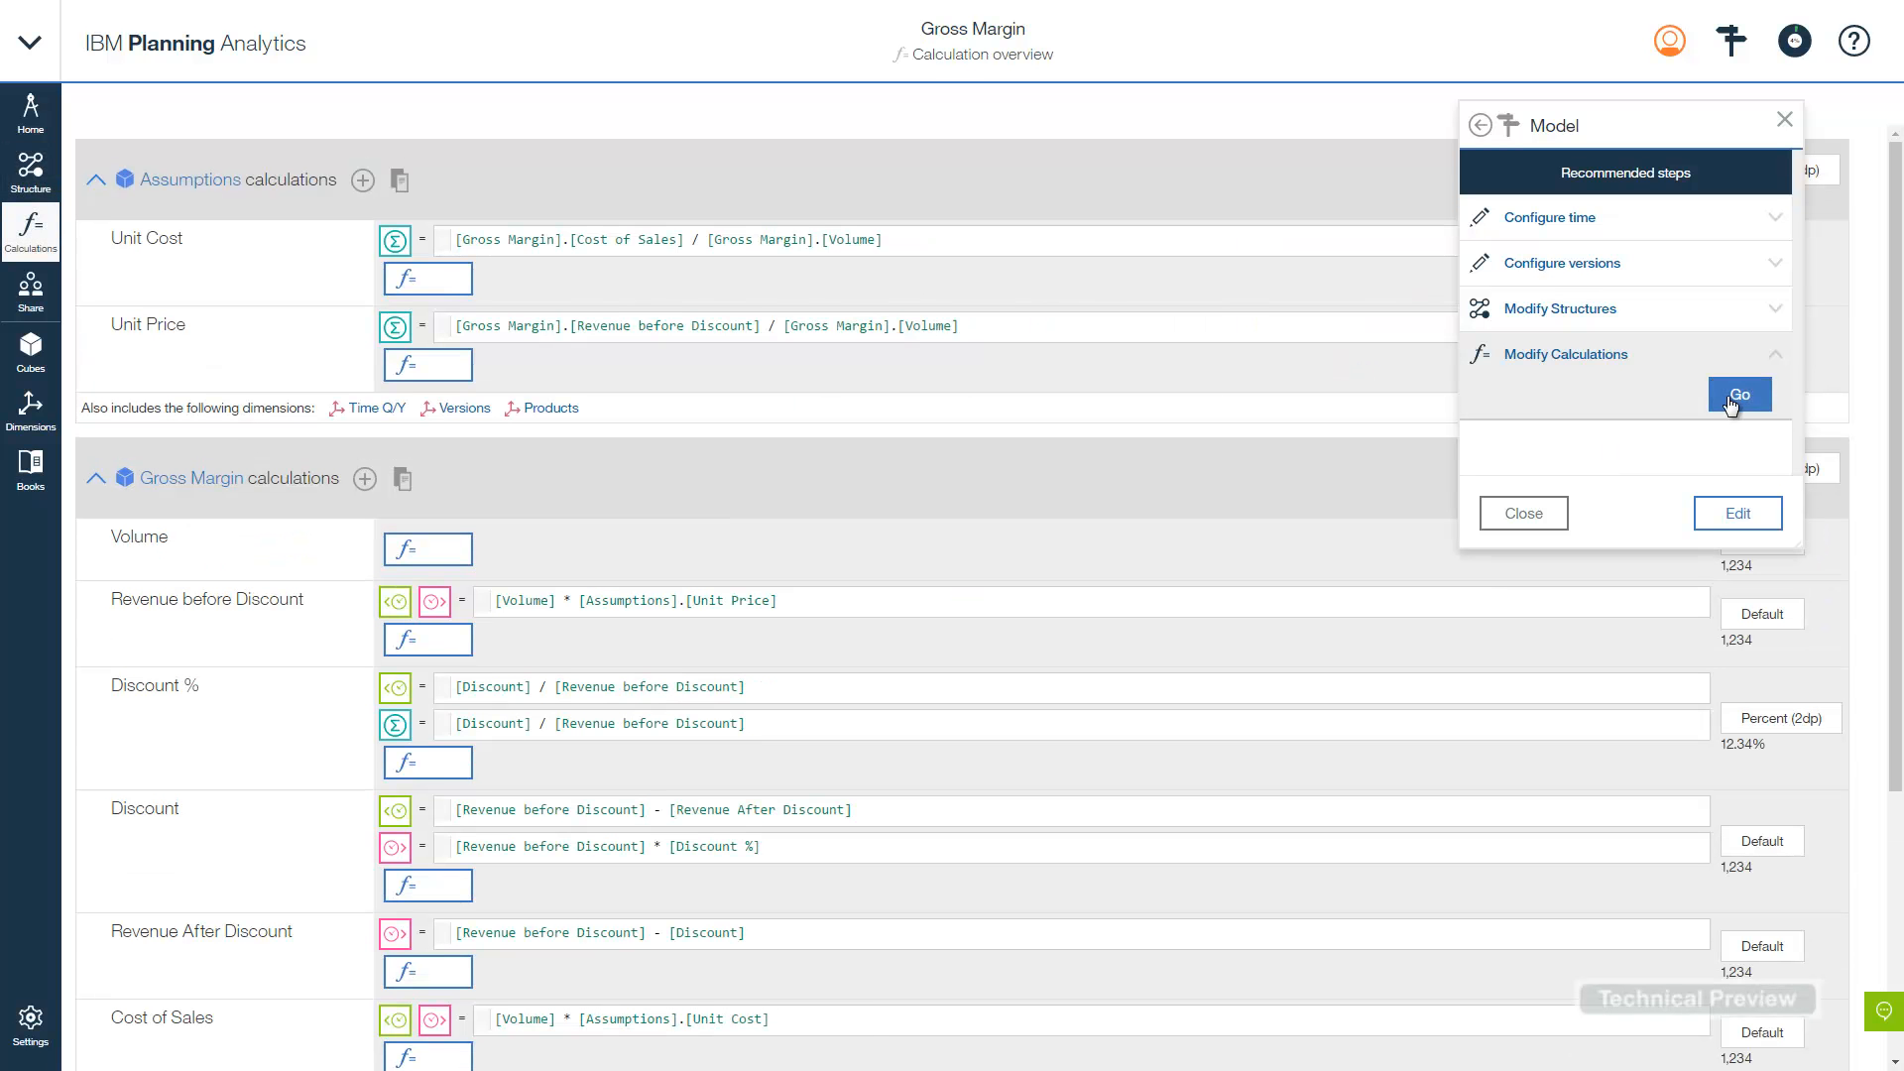
pyautogui.click(1505, 508)
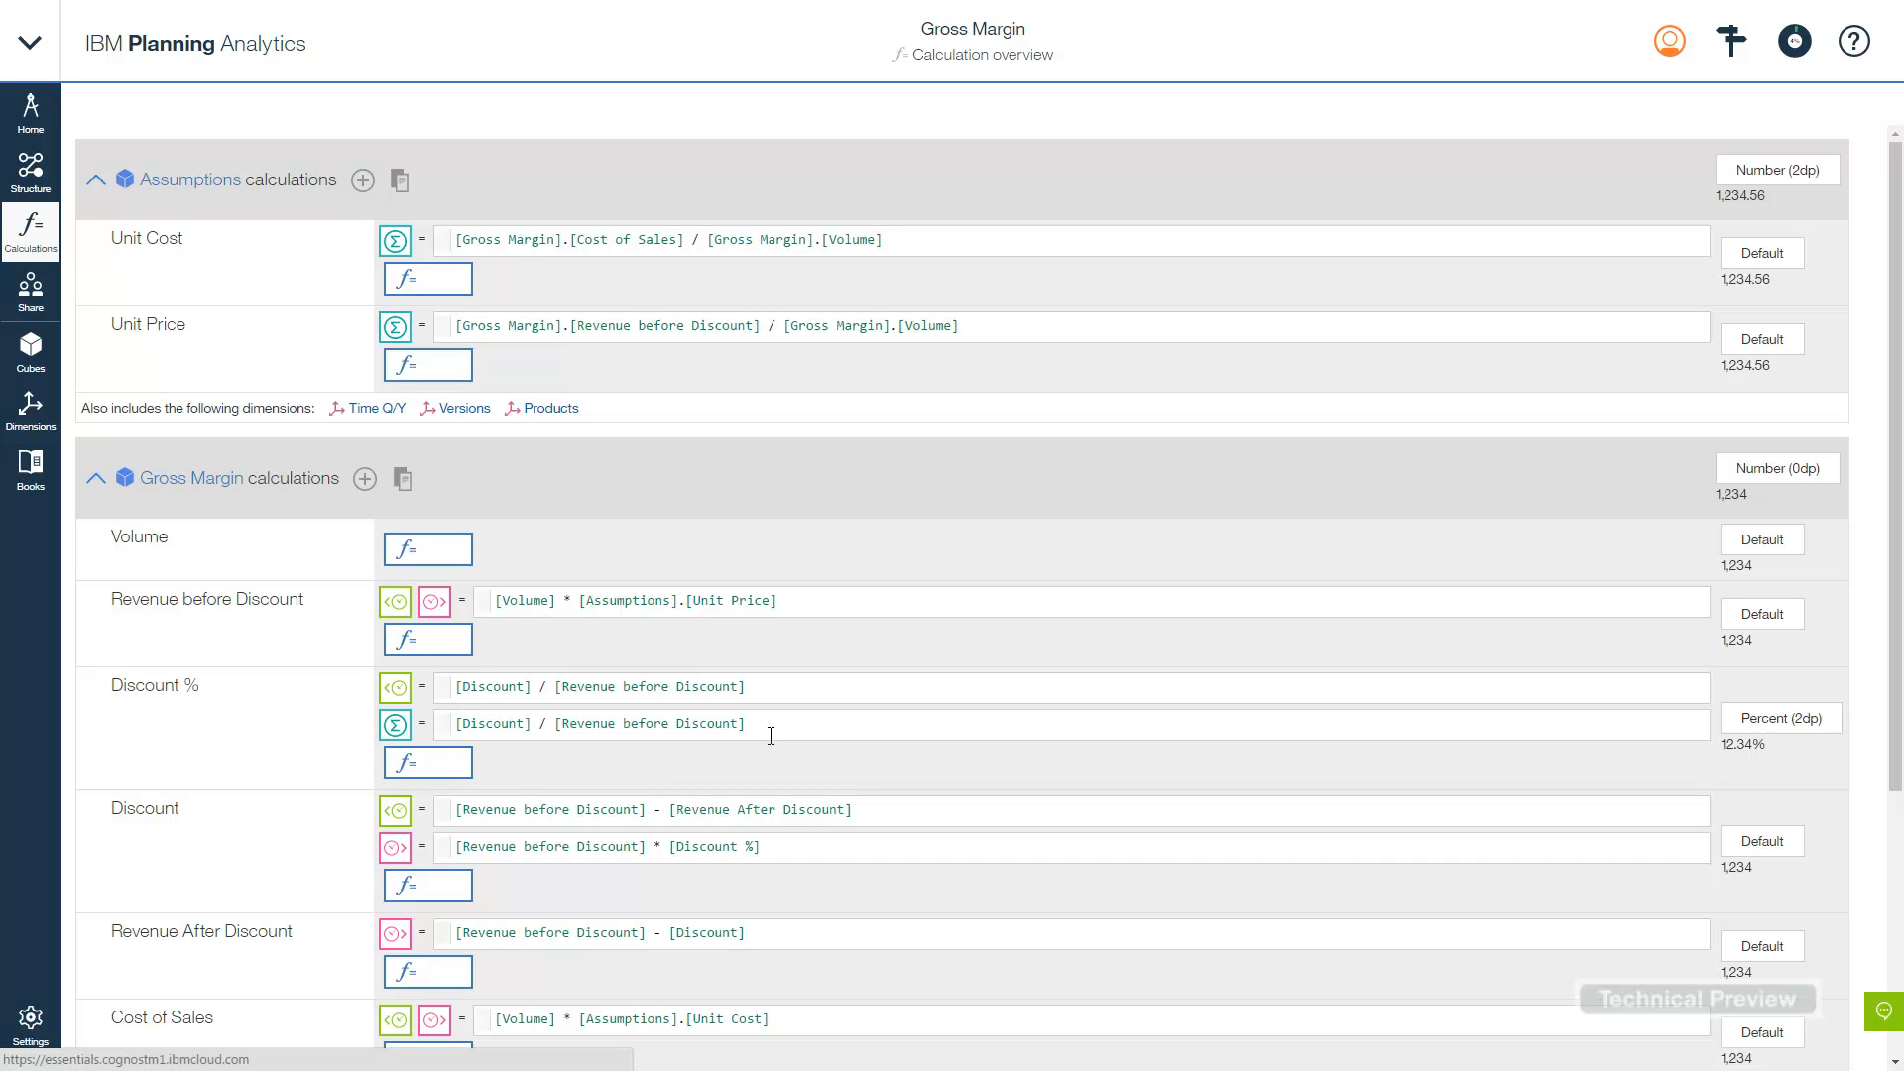
pyautogui.click(404, 764)
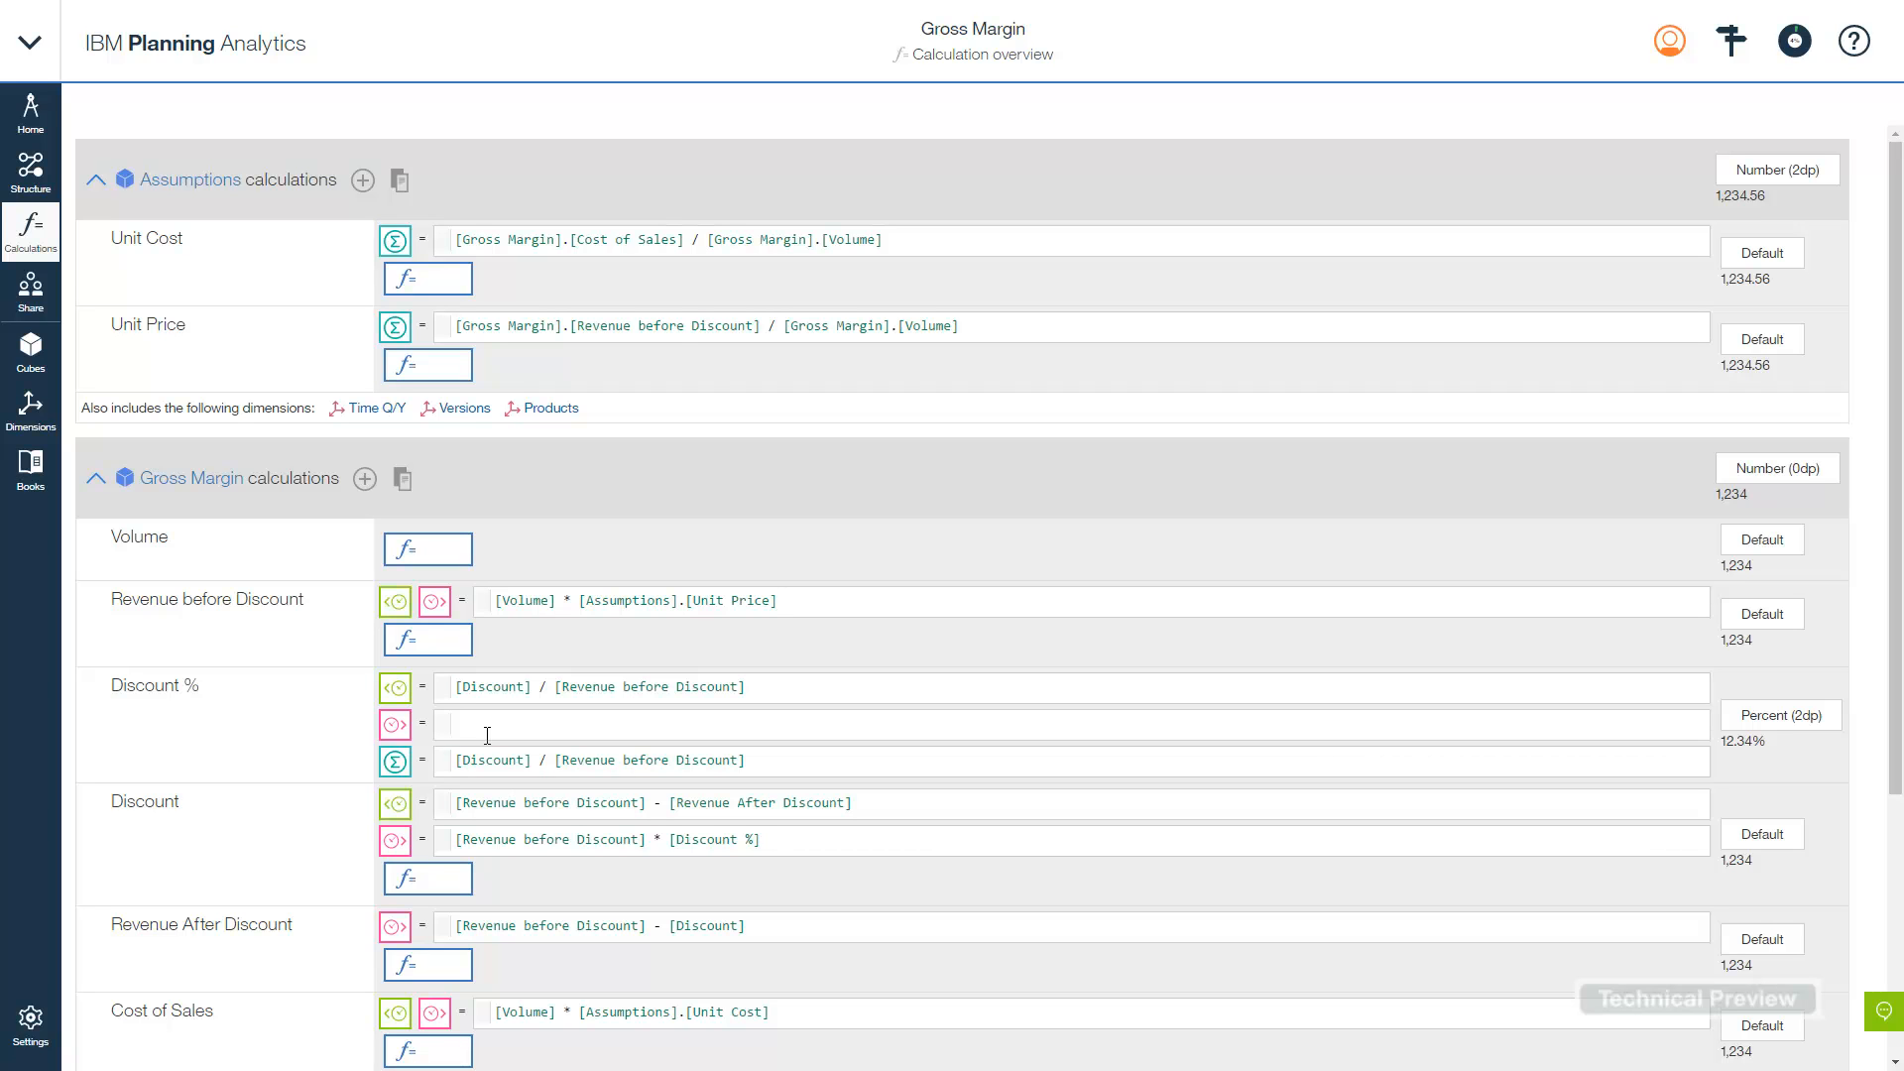
# - Replace the Revenue before Discount formula with [Volume] * [Assumptions].[Unit Price] using autocomplete
pyautogui.moveTo(806, 605); pyautogui.dragTo(478, 603)
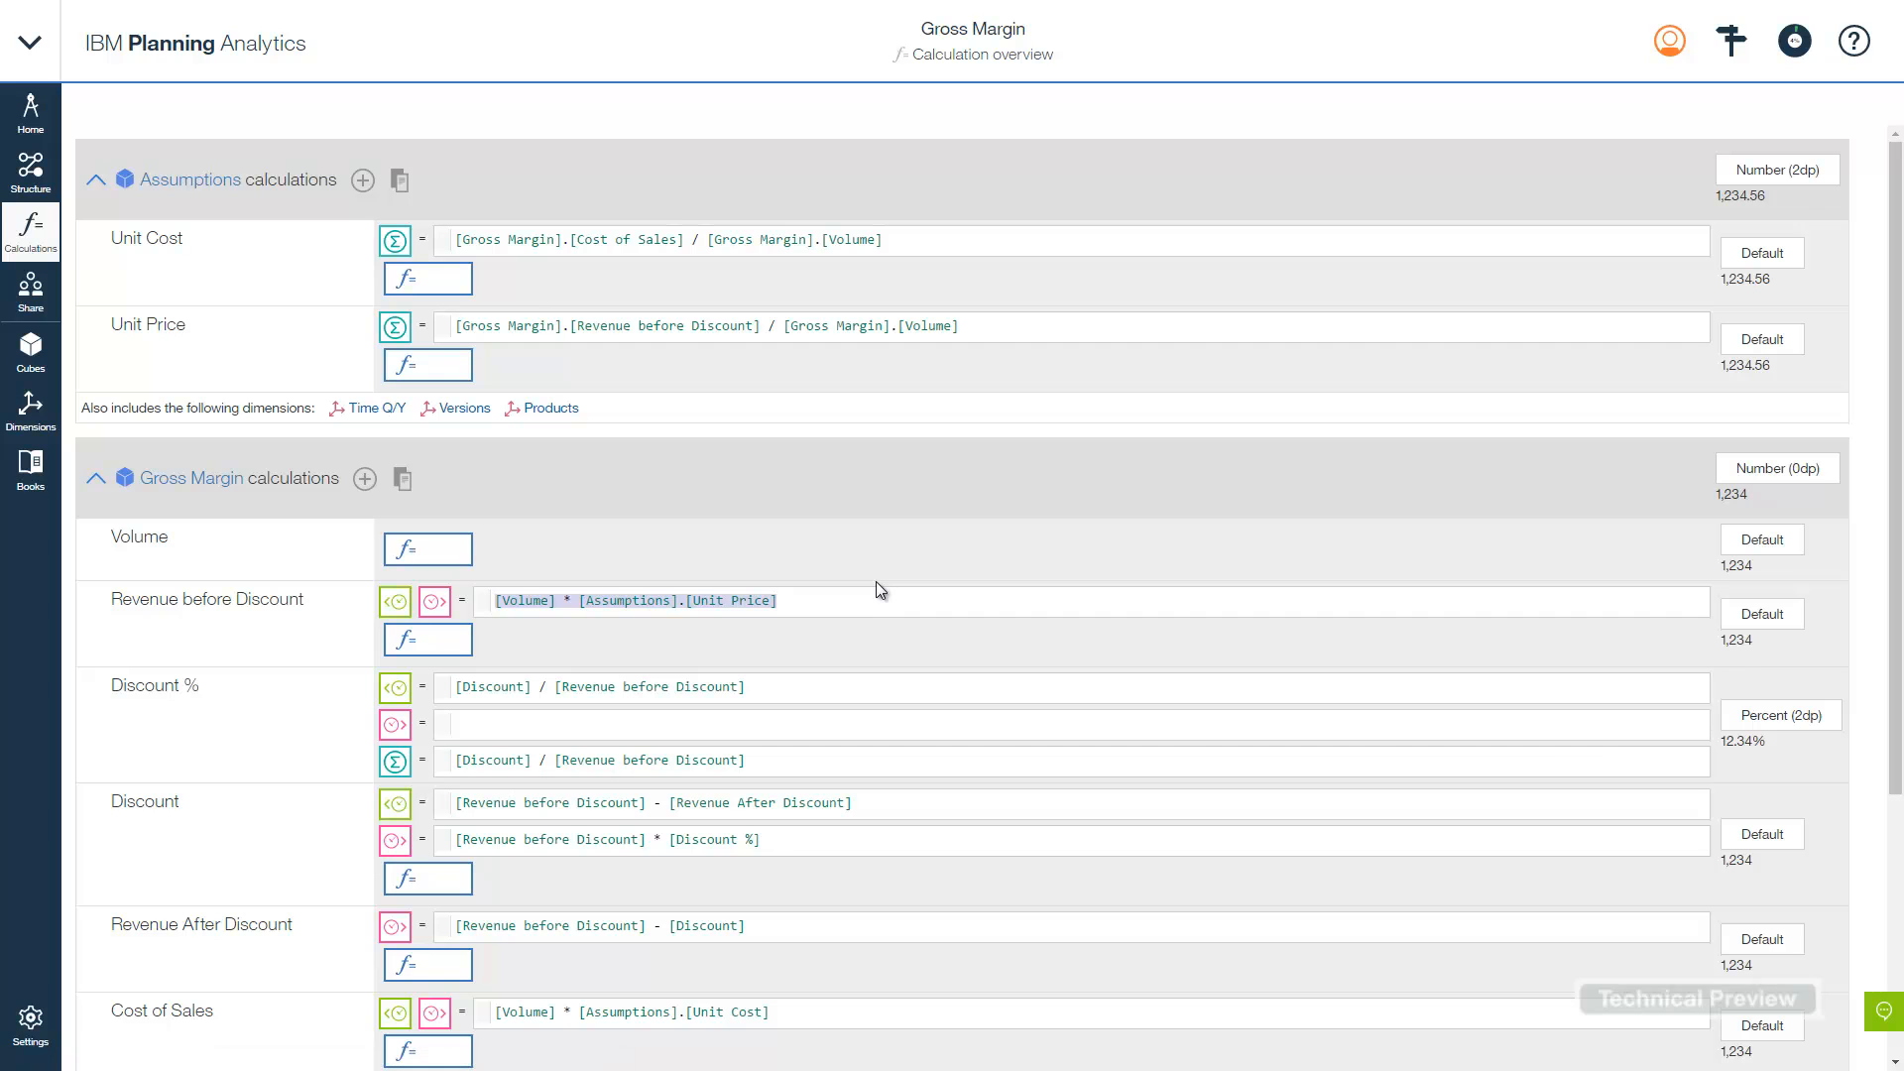
pyautogui.press('BackSpace')
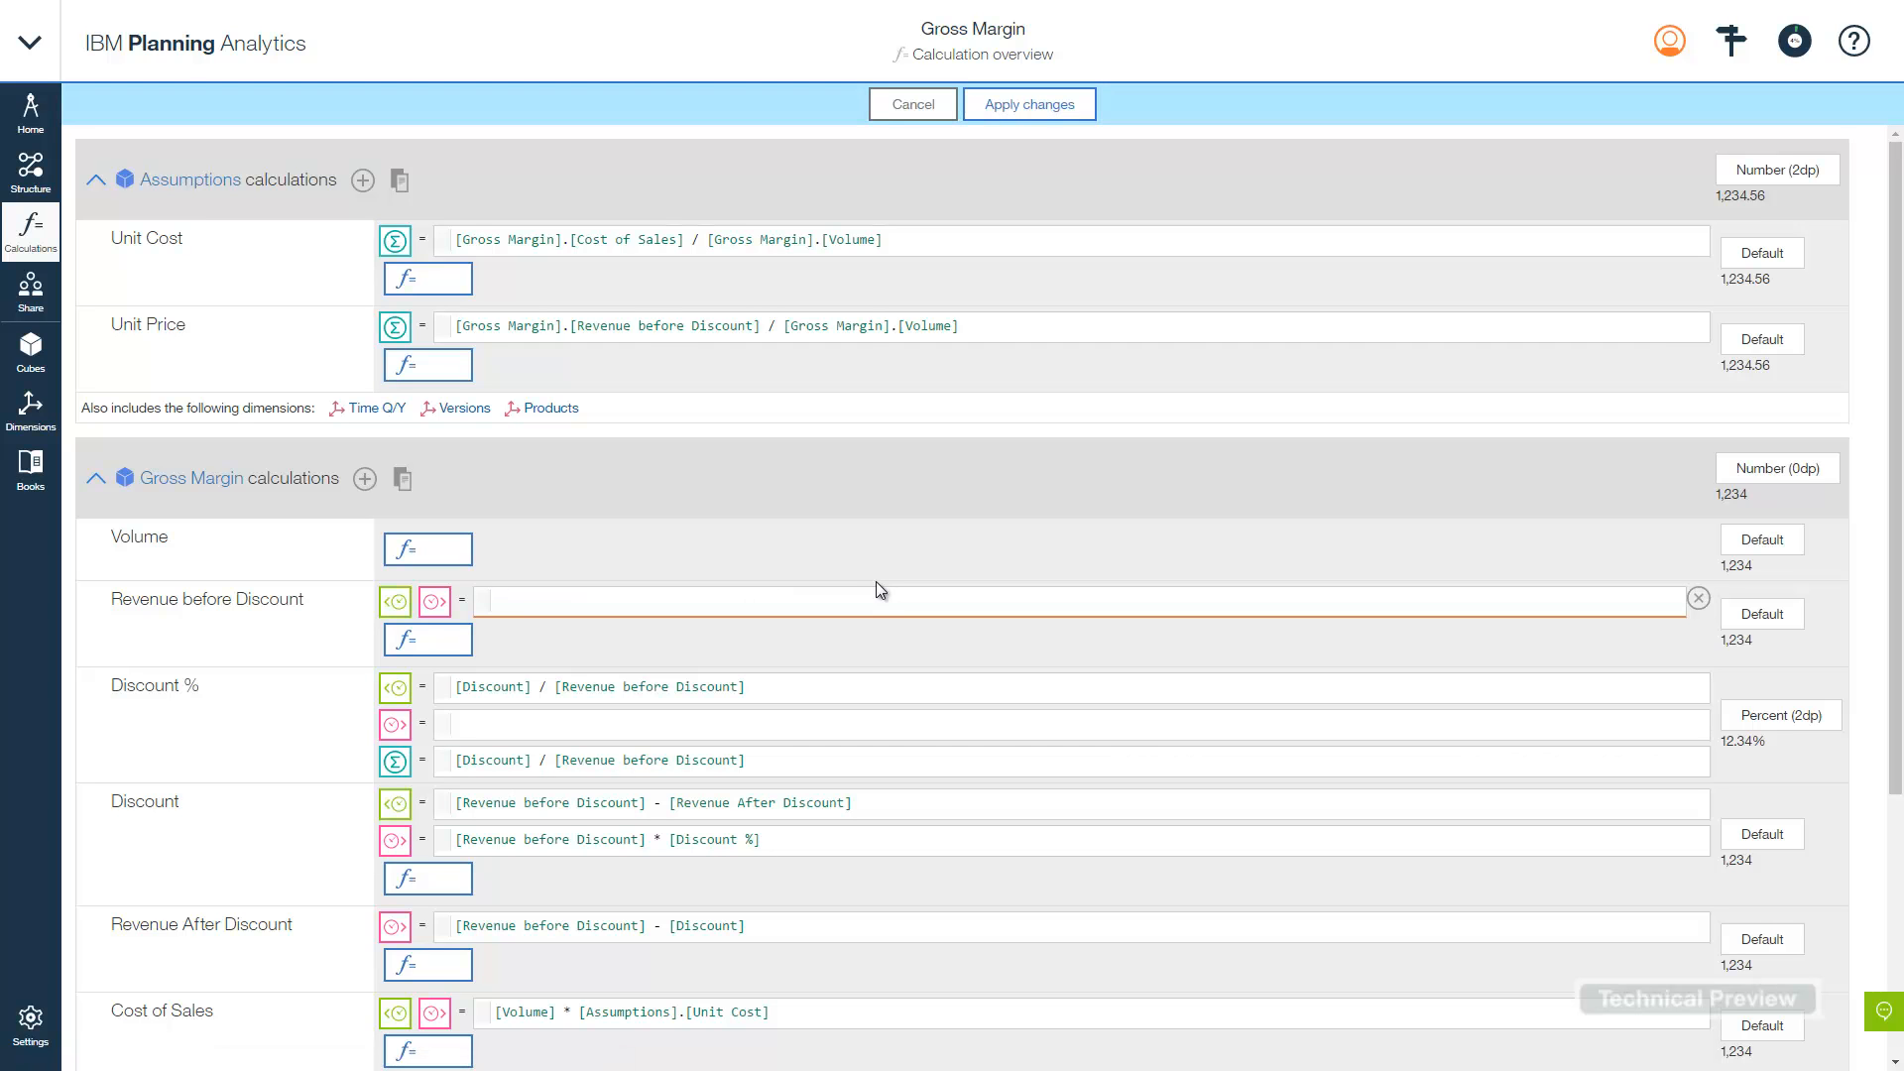
pyautogui.write('vol')
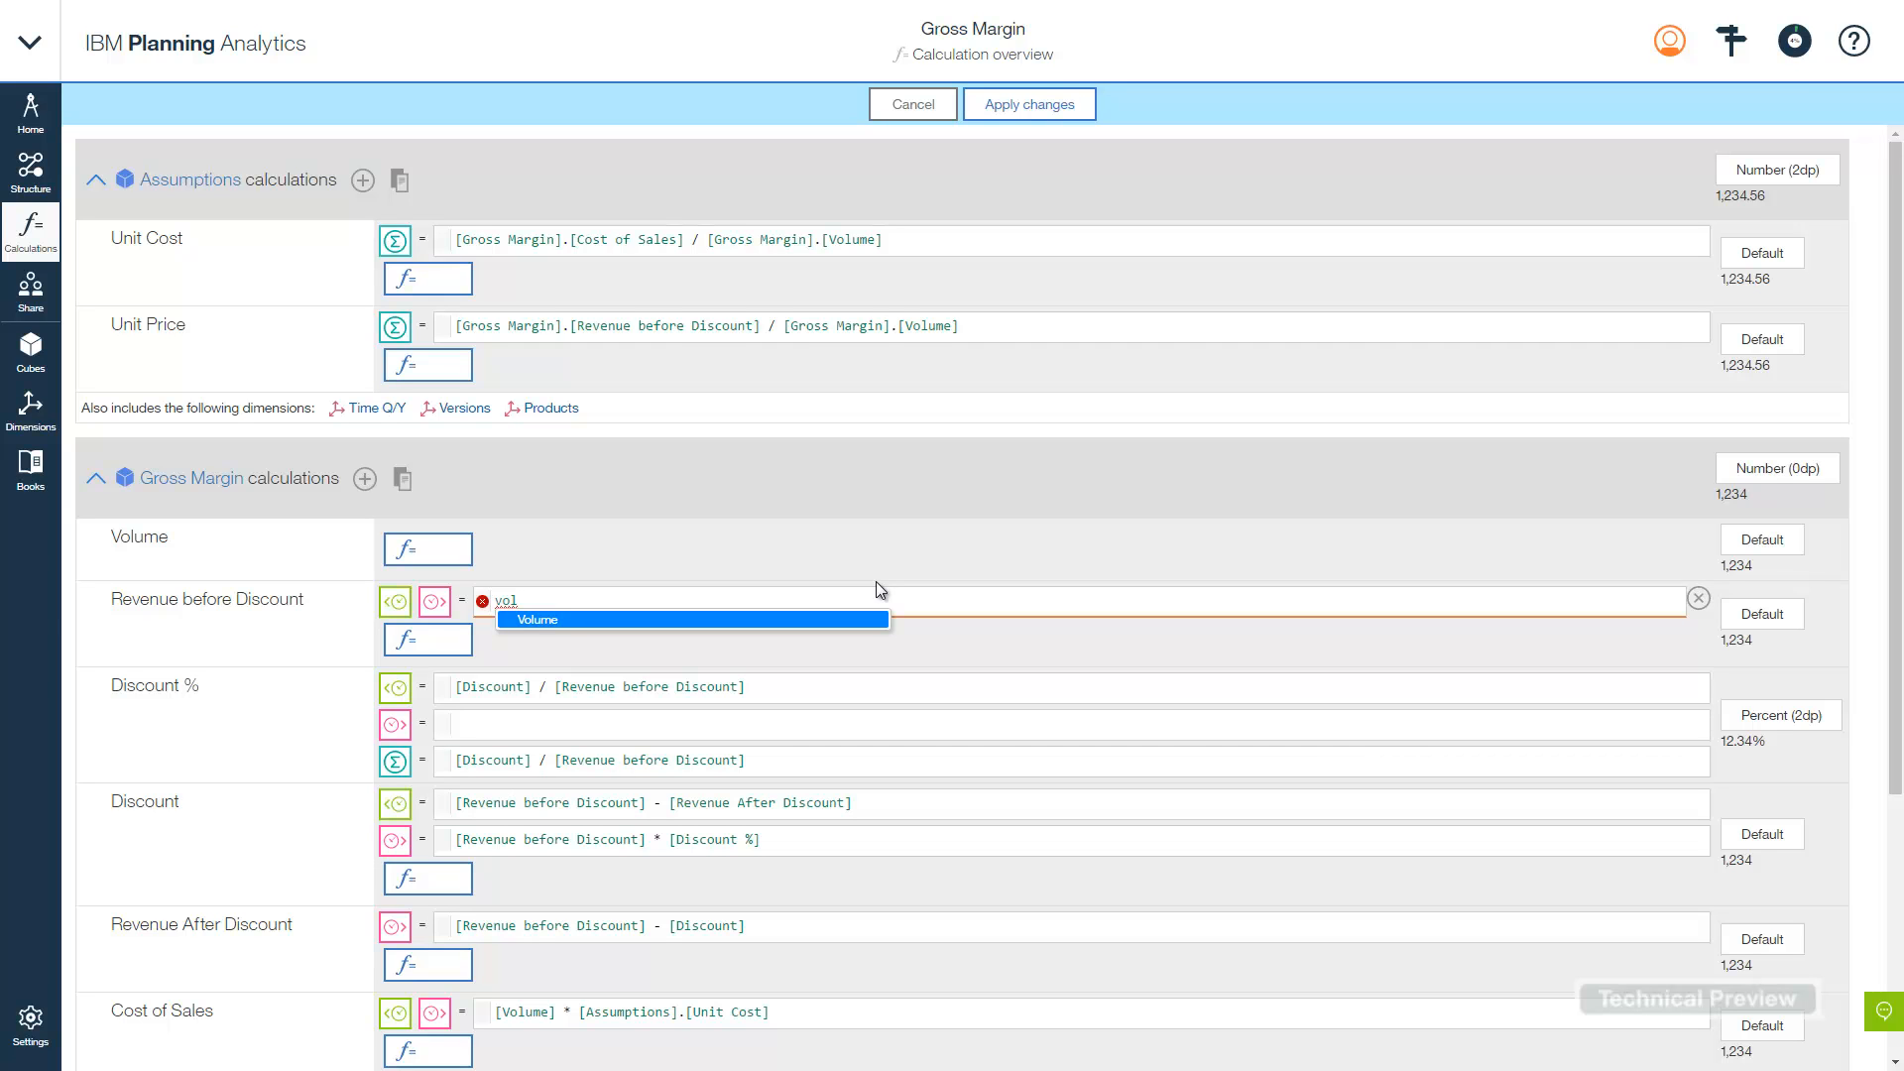
pyautogui.press('Return')
pyautogui.write('* pri')
pyautogui.press('Return')
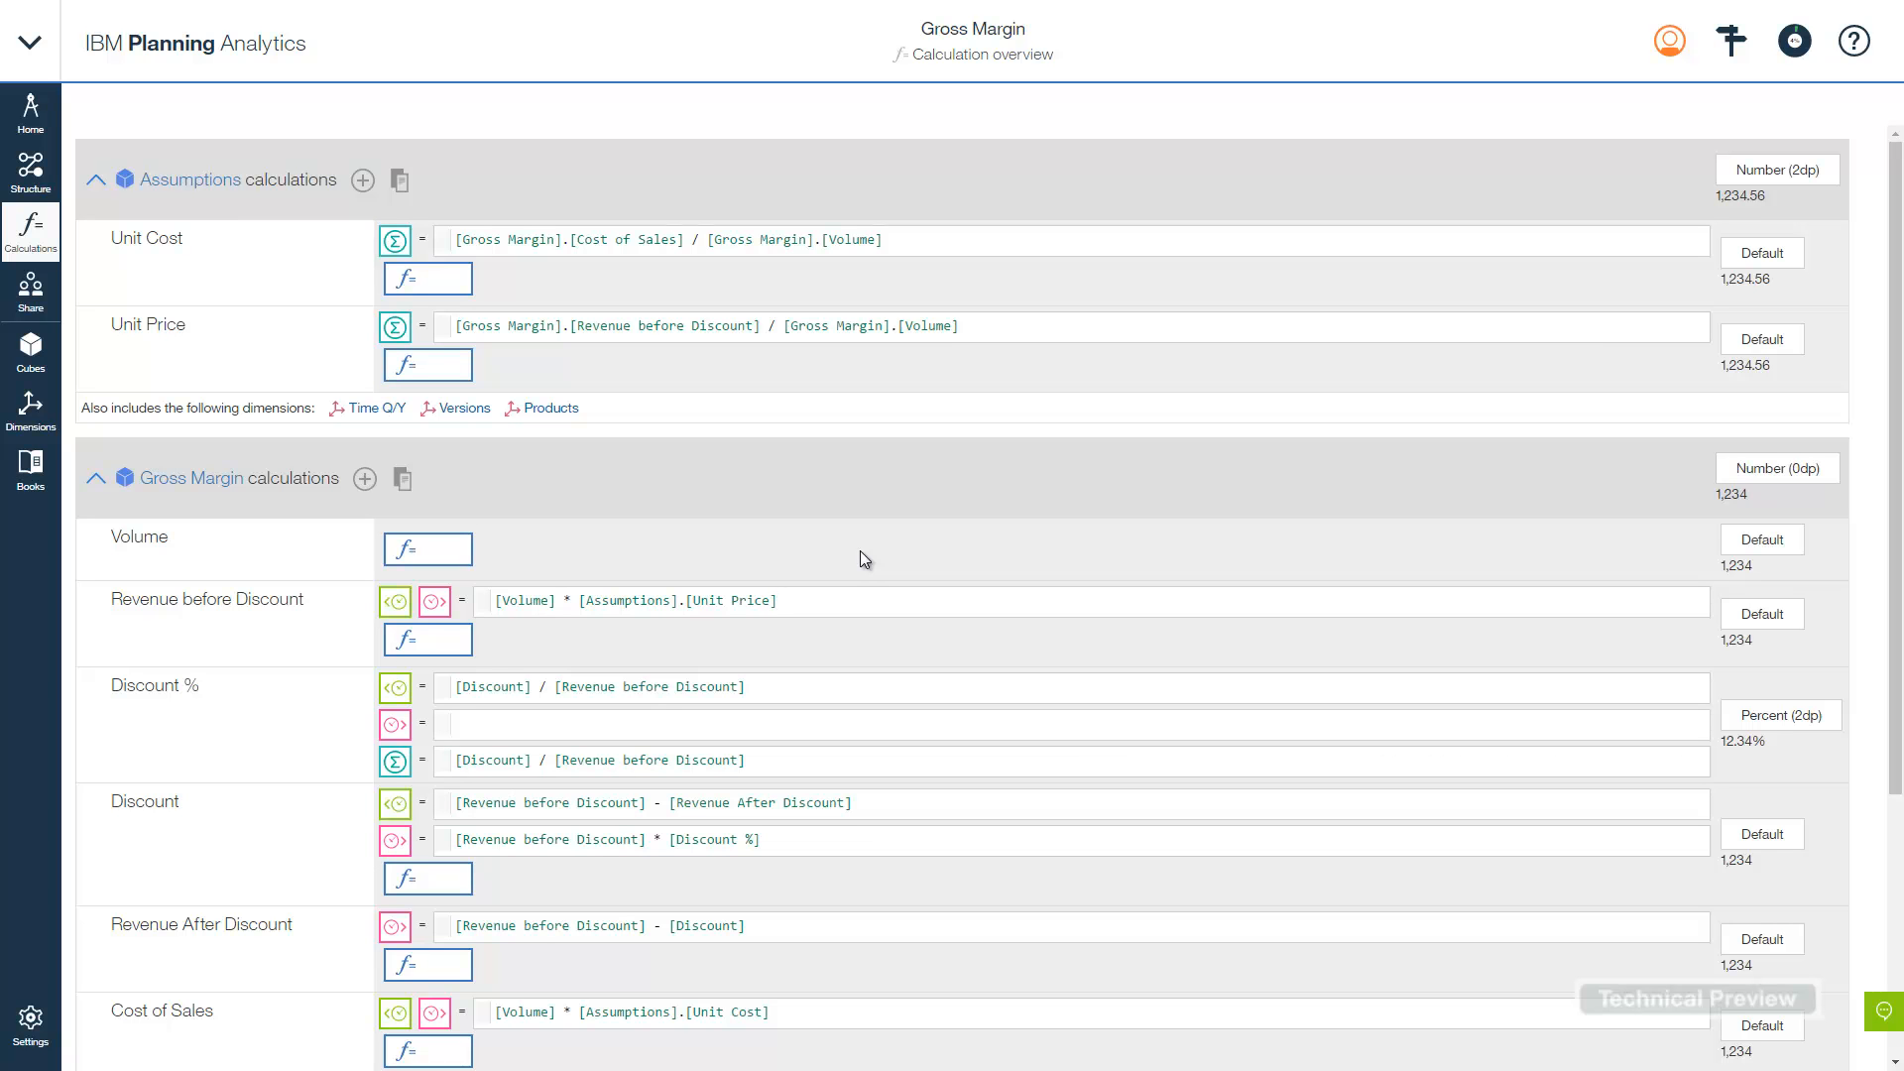
# - Begin renaming the Default Measures Member to 'Revenue', then abandon the rename
pyautogui.scroll(-4, 267, 739)
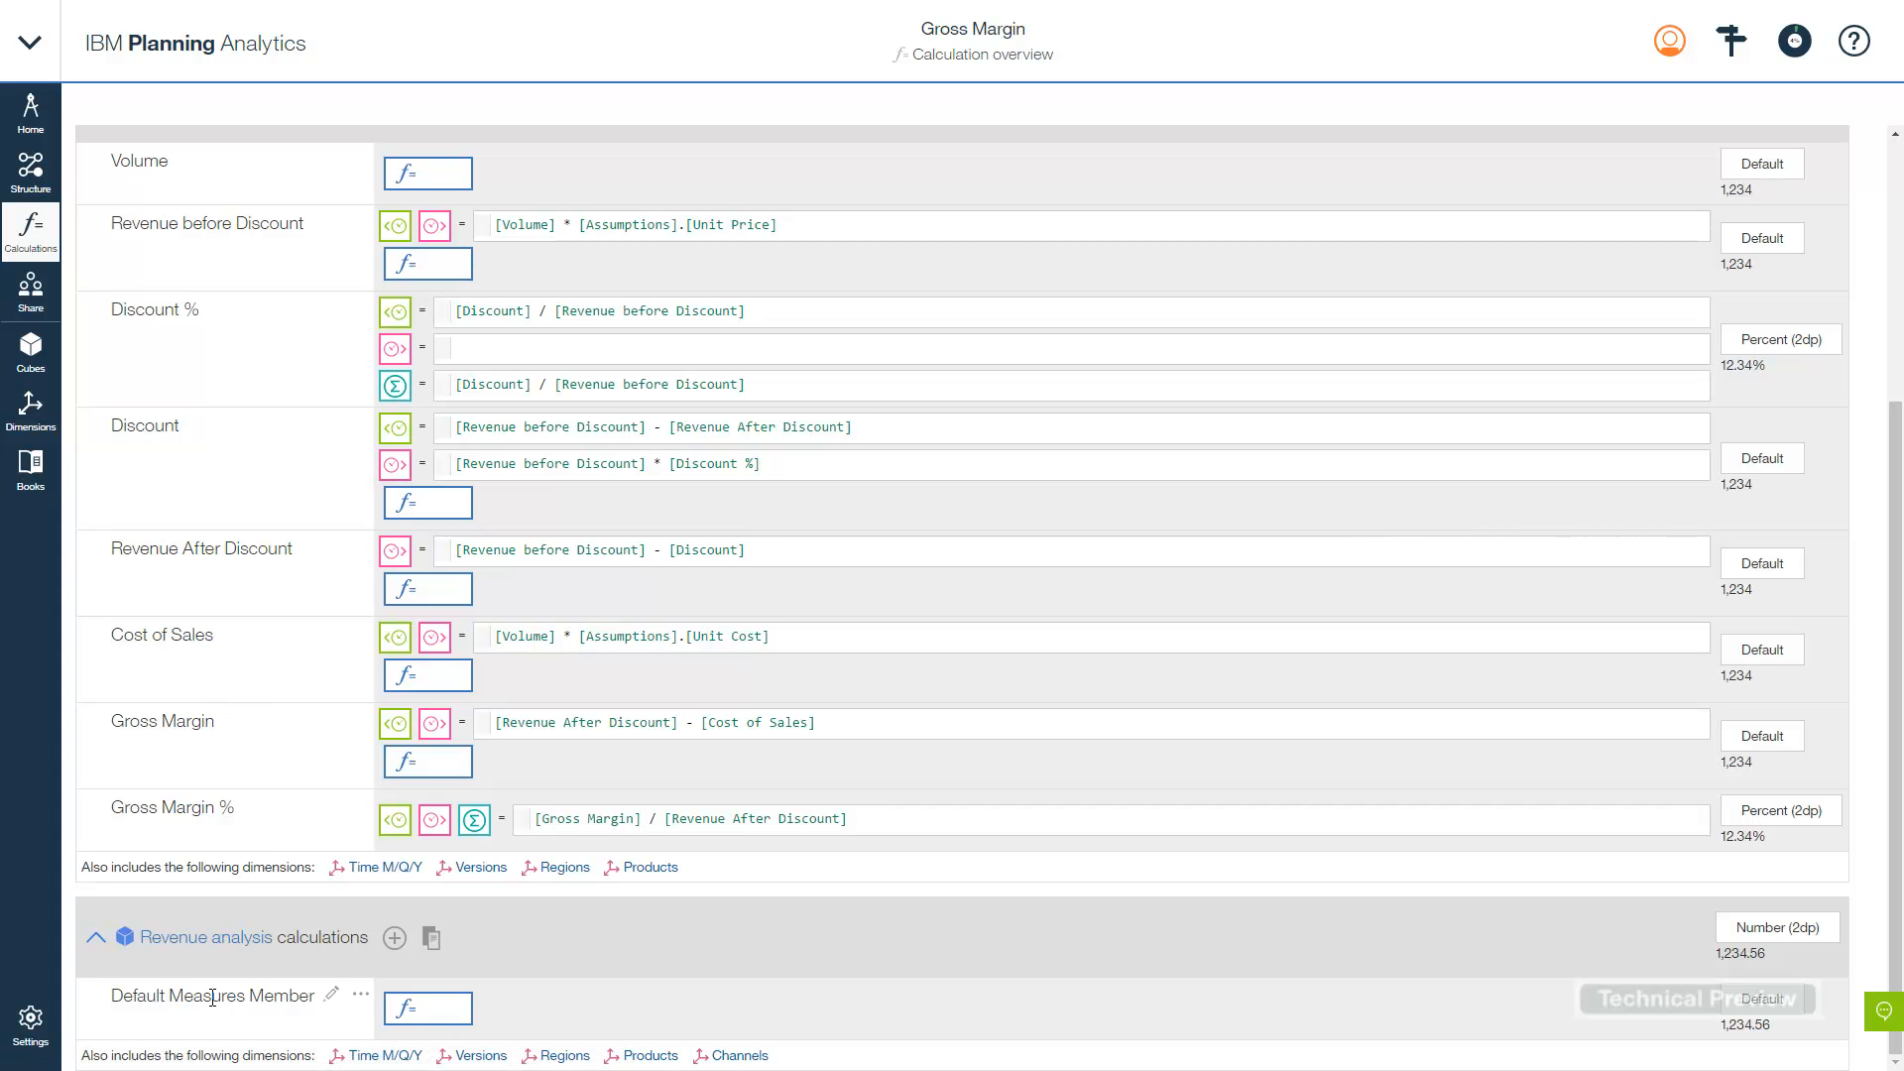
pyautogui.click(330, 995)
pyautogui.hotkey('ctrl', 'a')
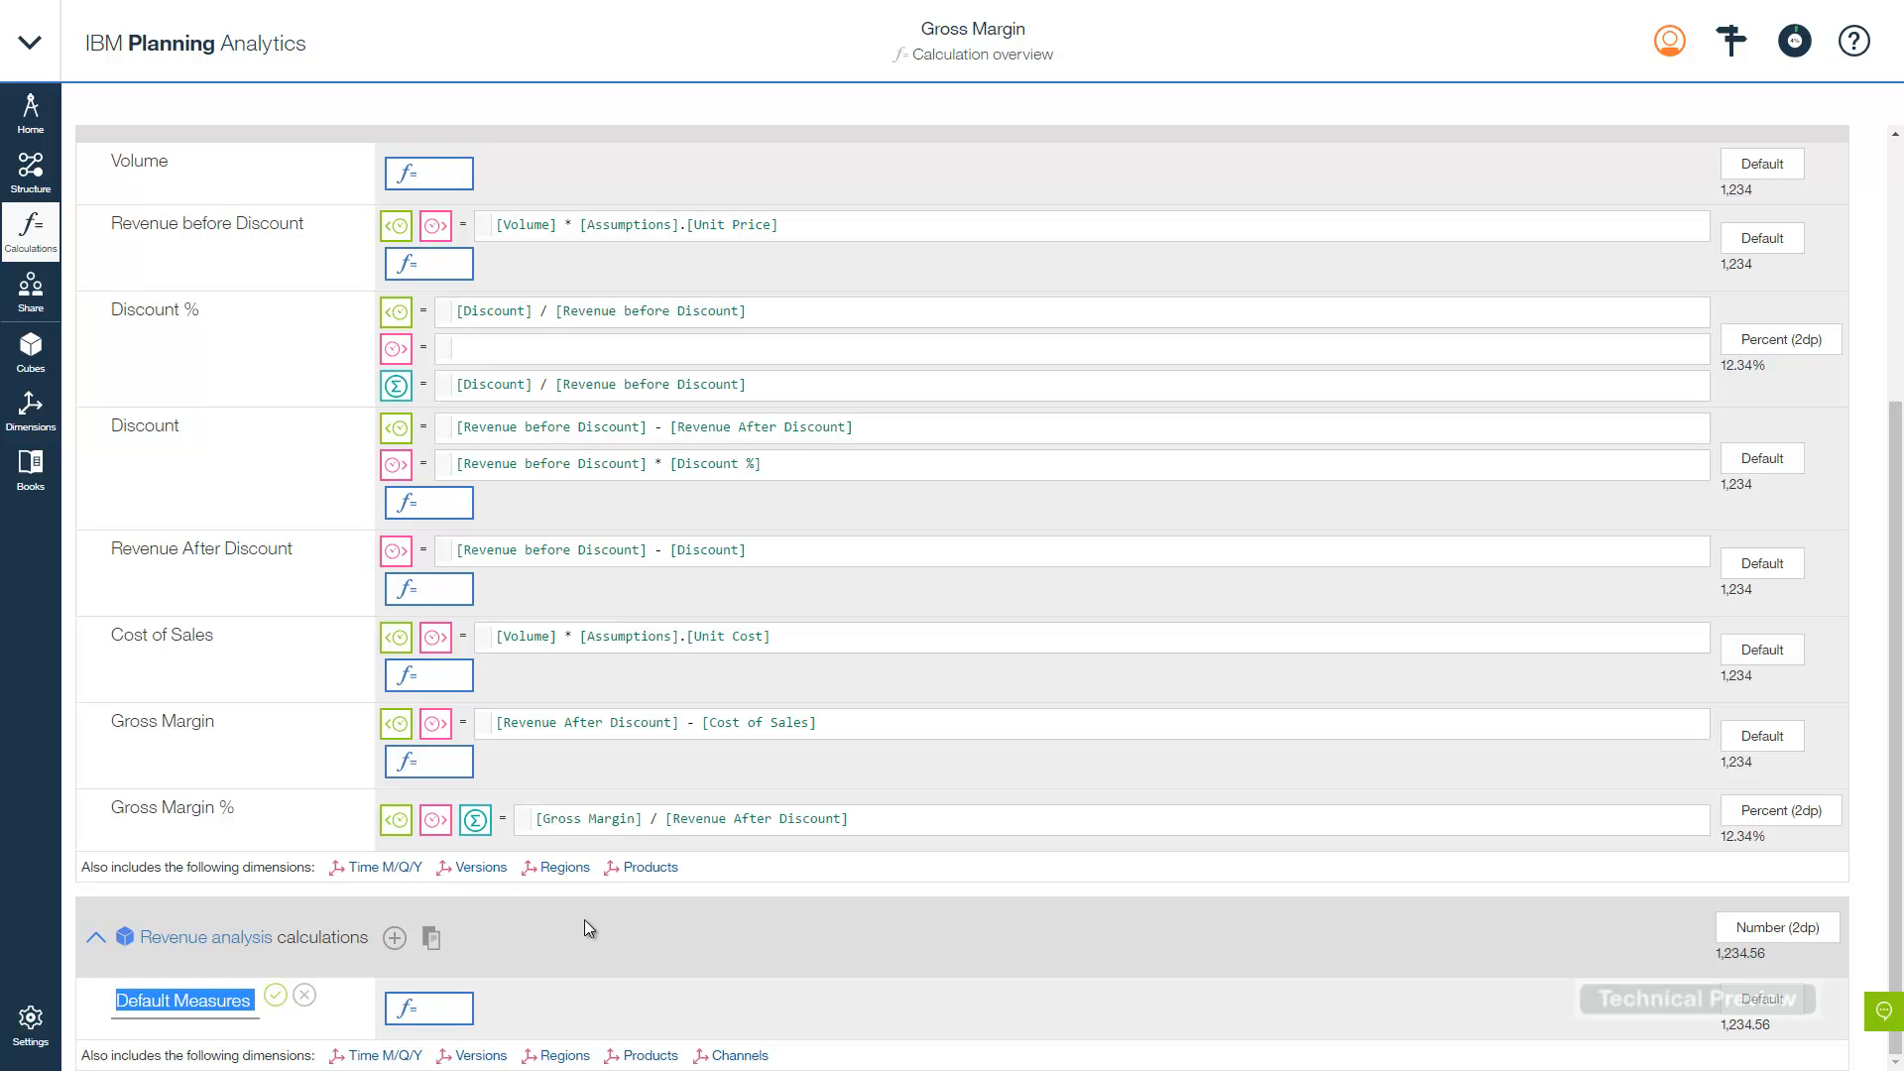
pyautogui.write('Revenue')
pyautogui.press('Escape')
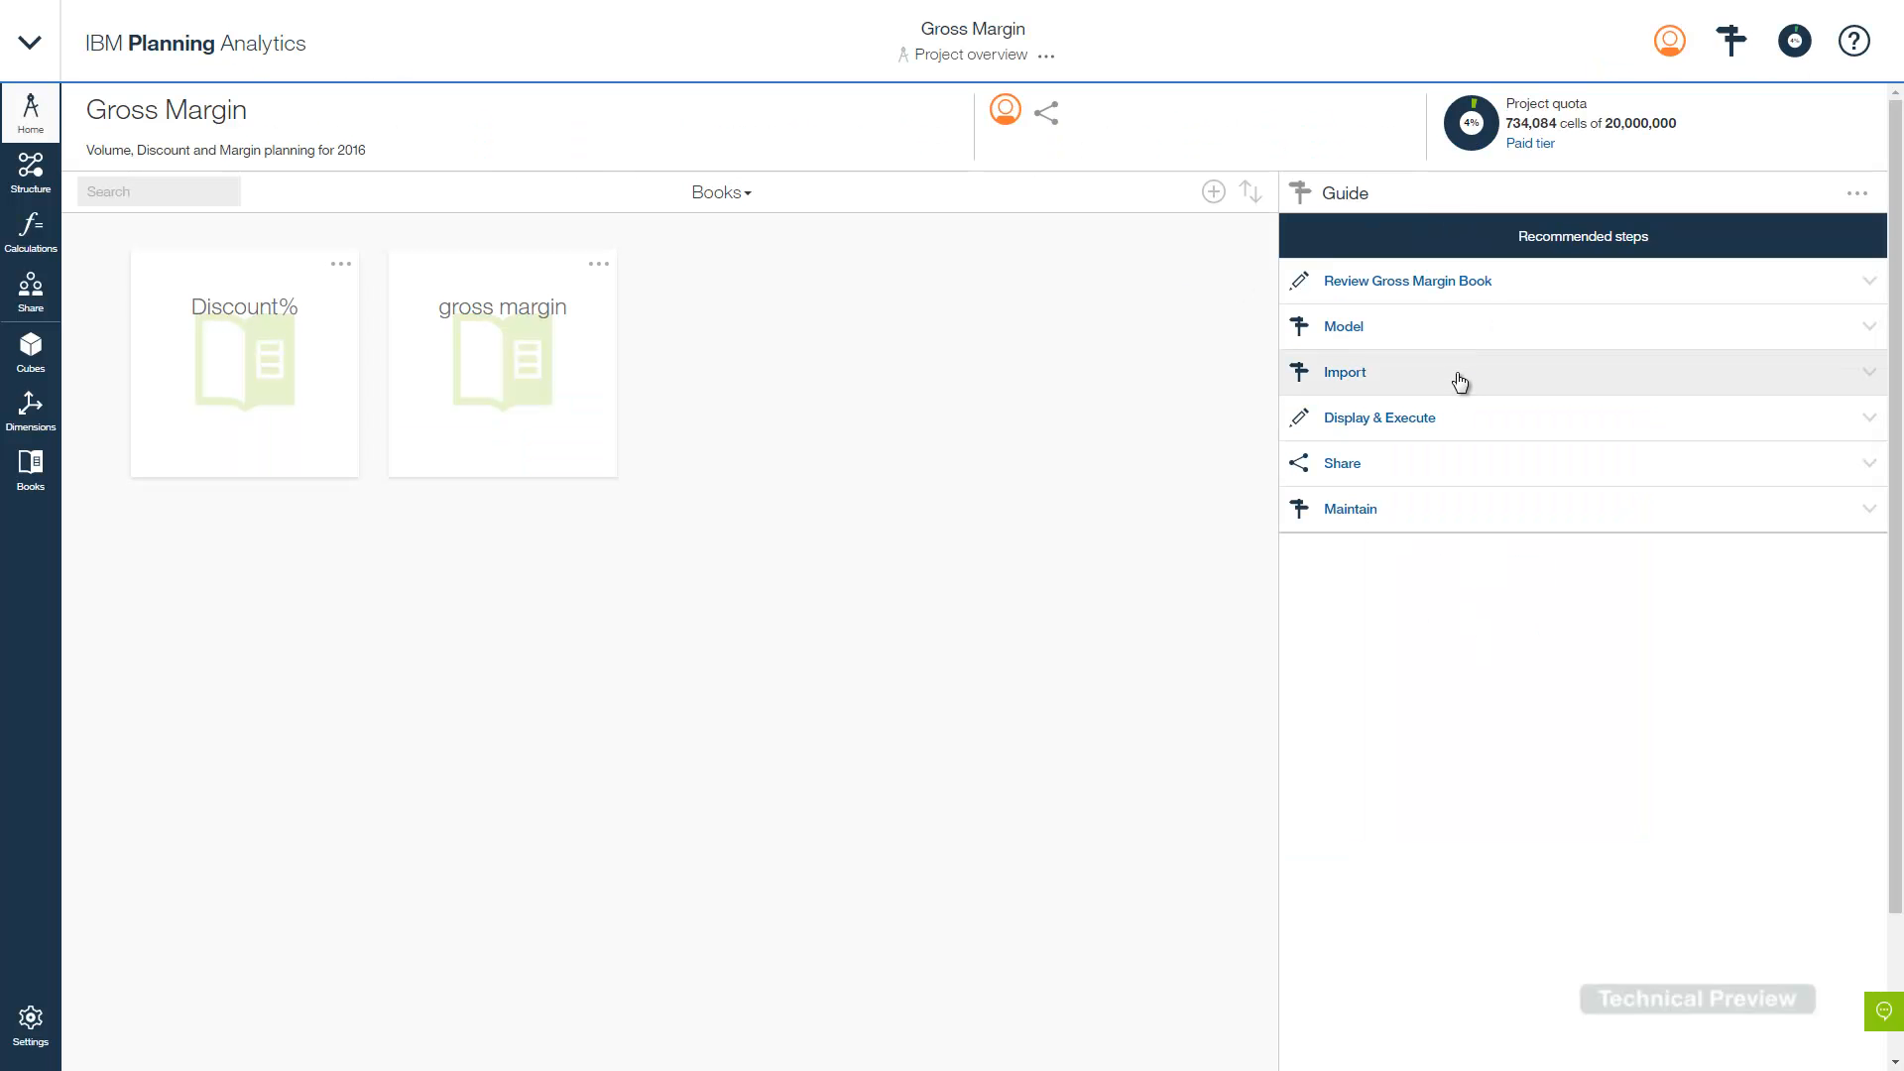
# - Go to the Products dimension through the Import guide's Update Products dimension step
pyautogui.click(1460, 381)
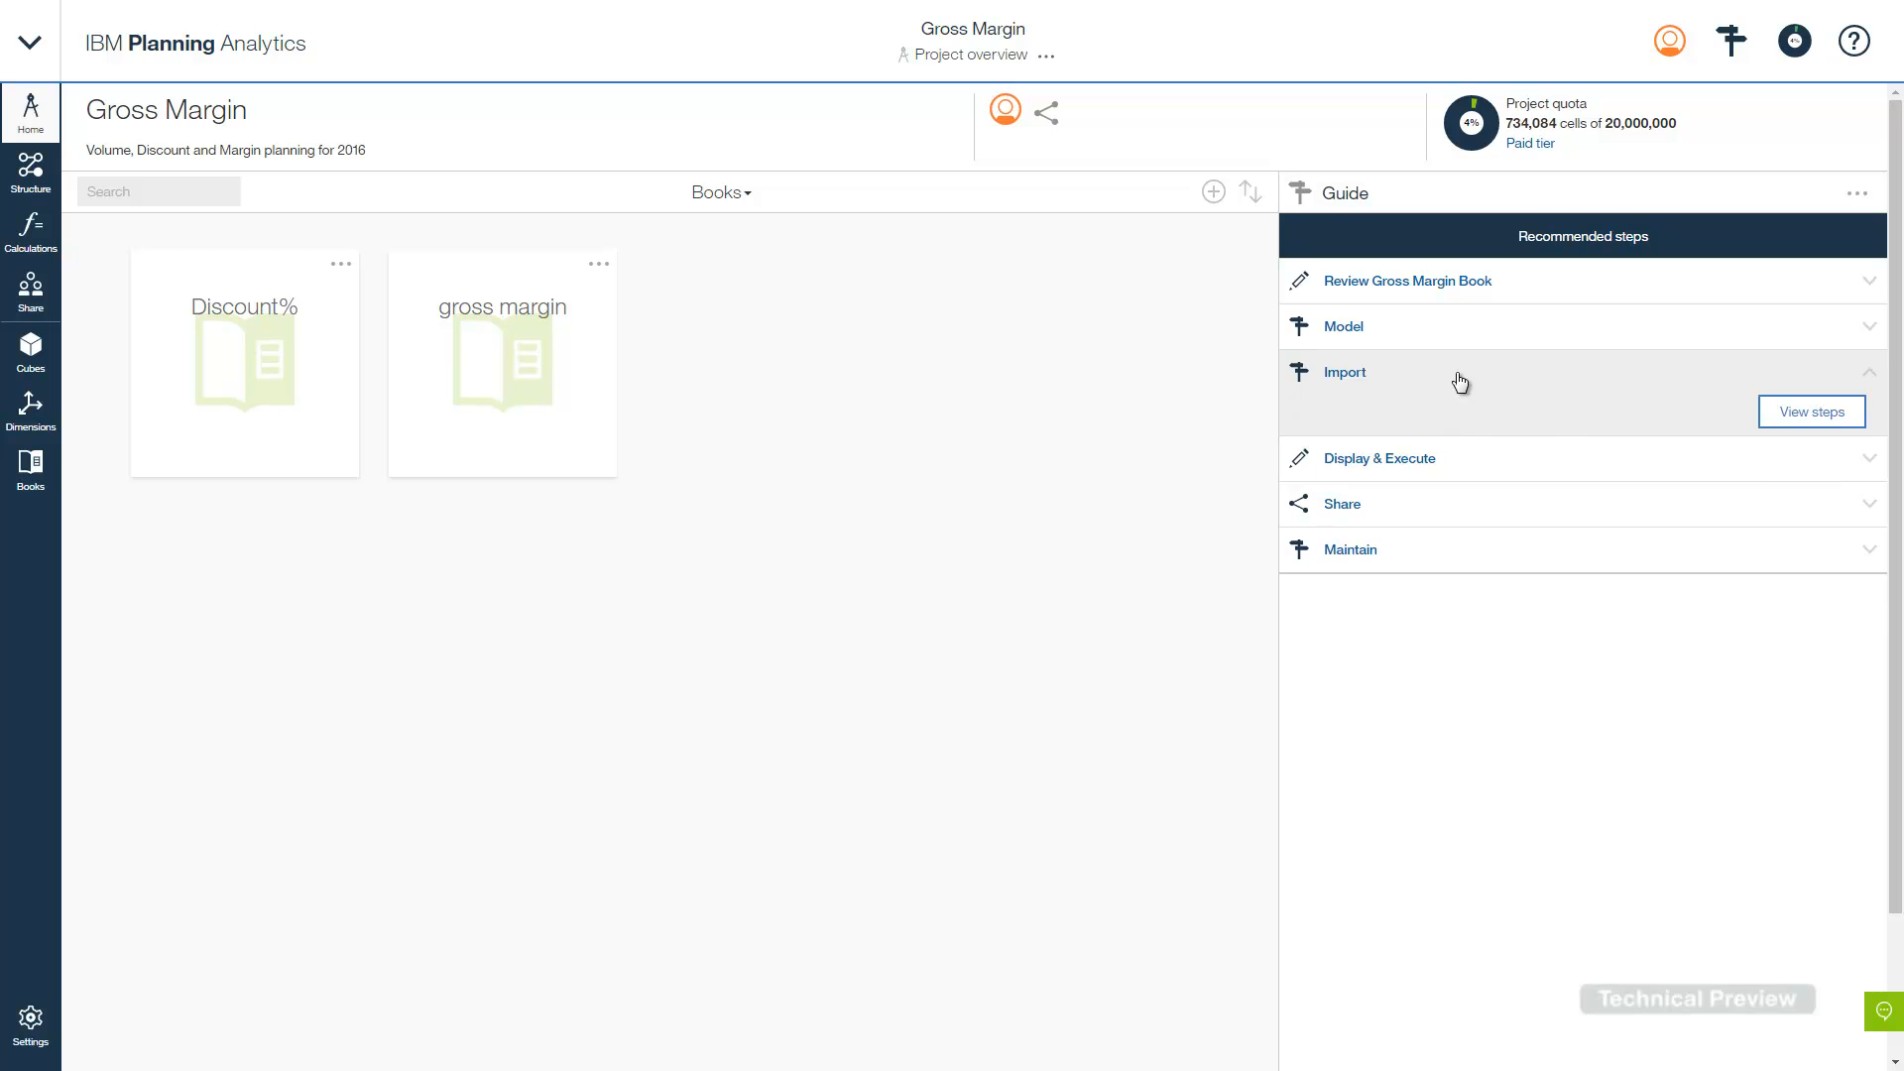
pyautogui.click(1806, 412)
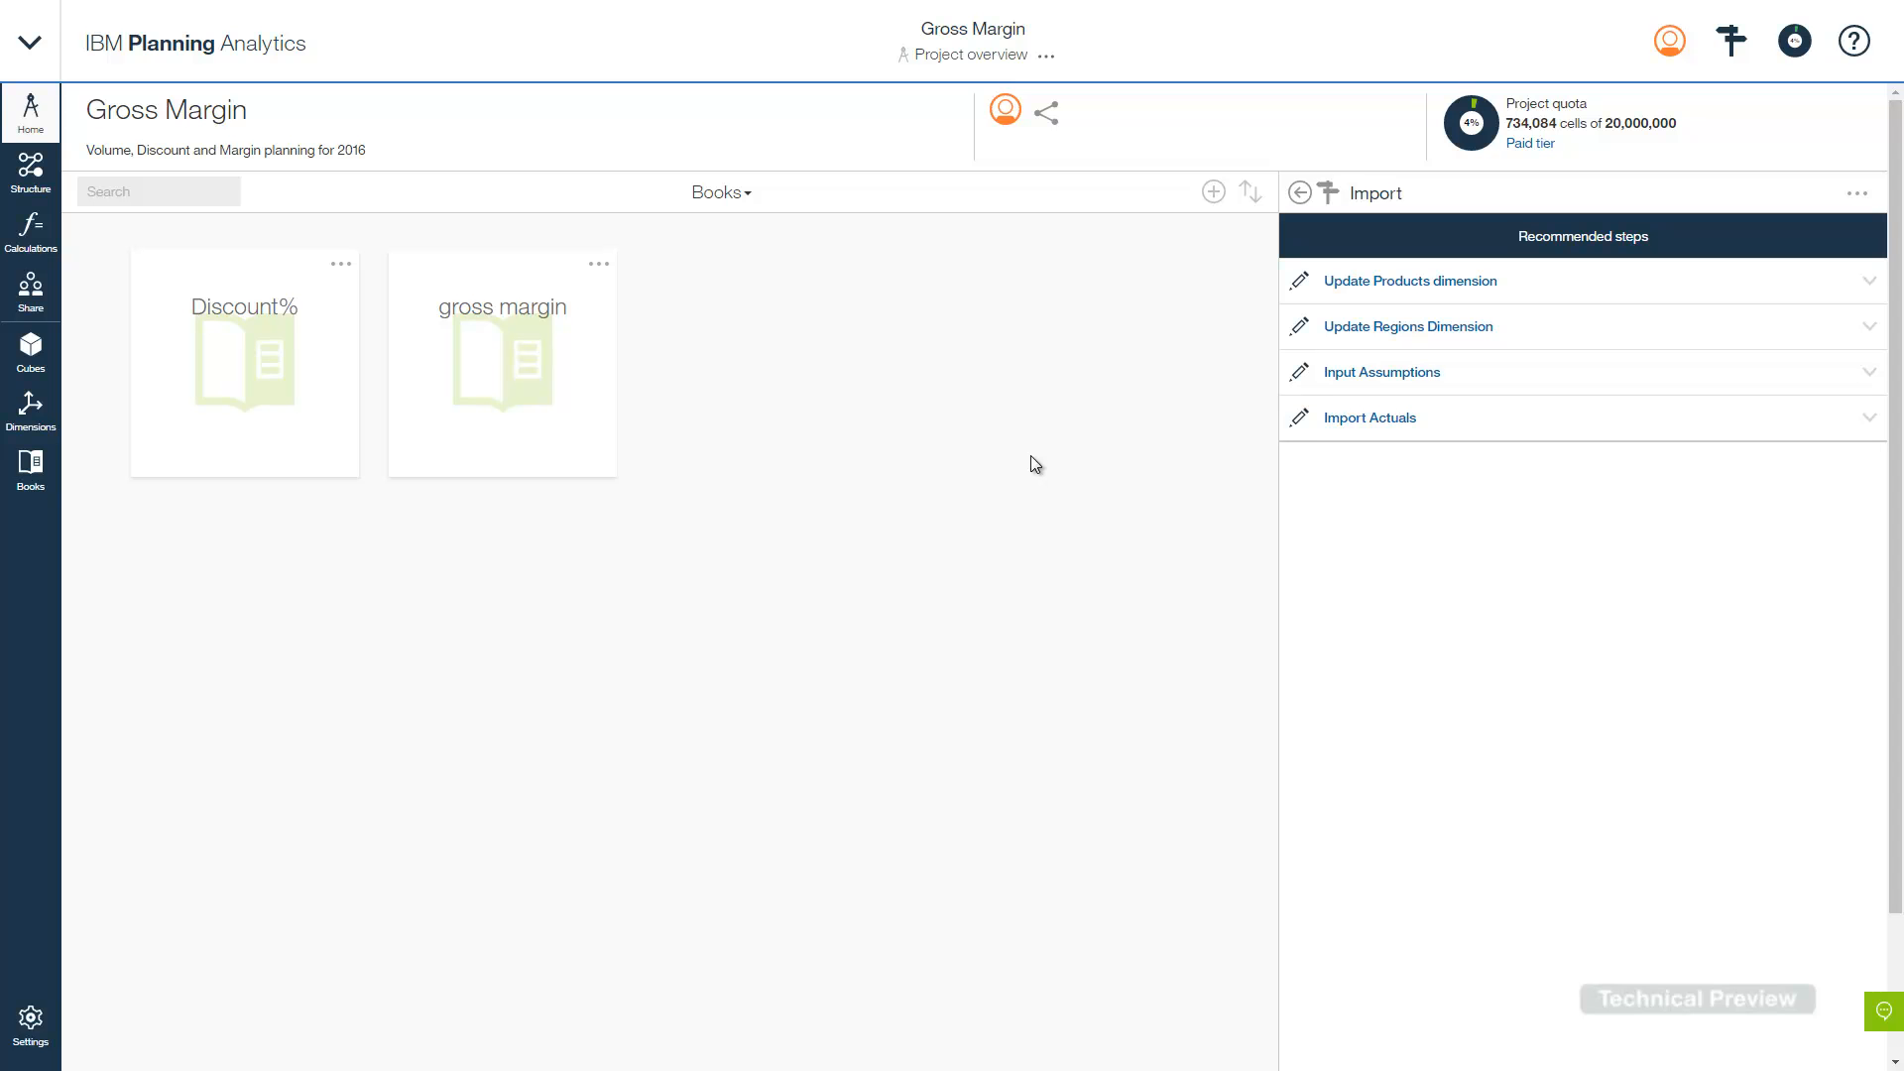
pyautogui.click(1434, 283)
pyautogui.click(1845, 357)
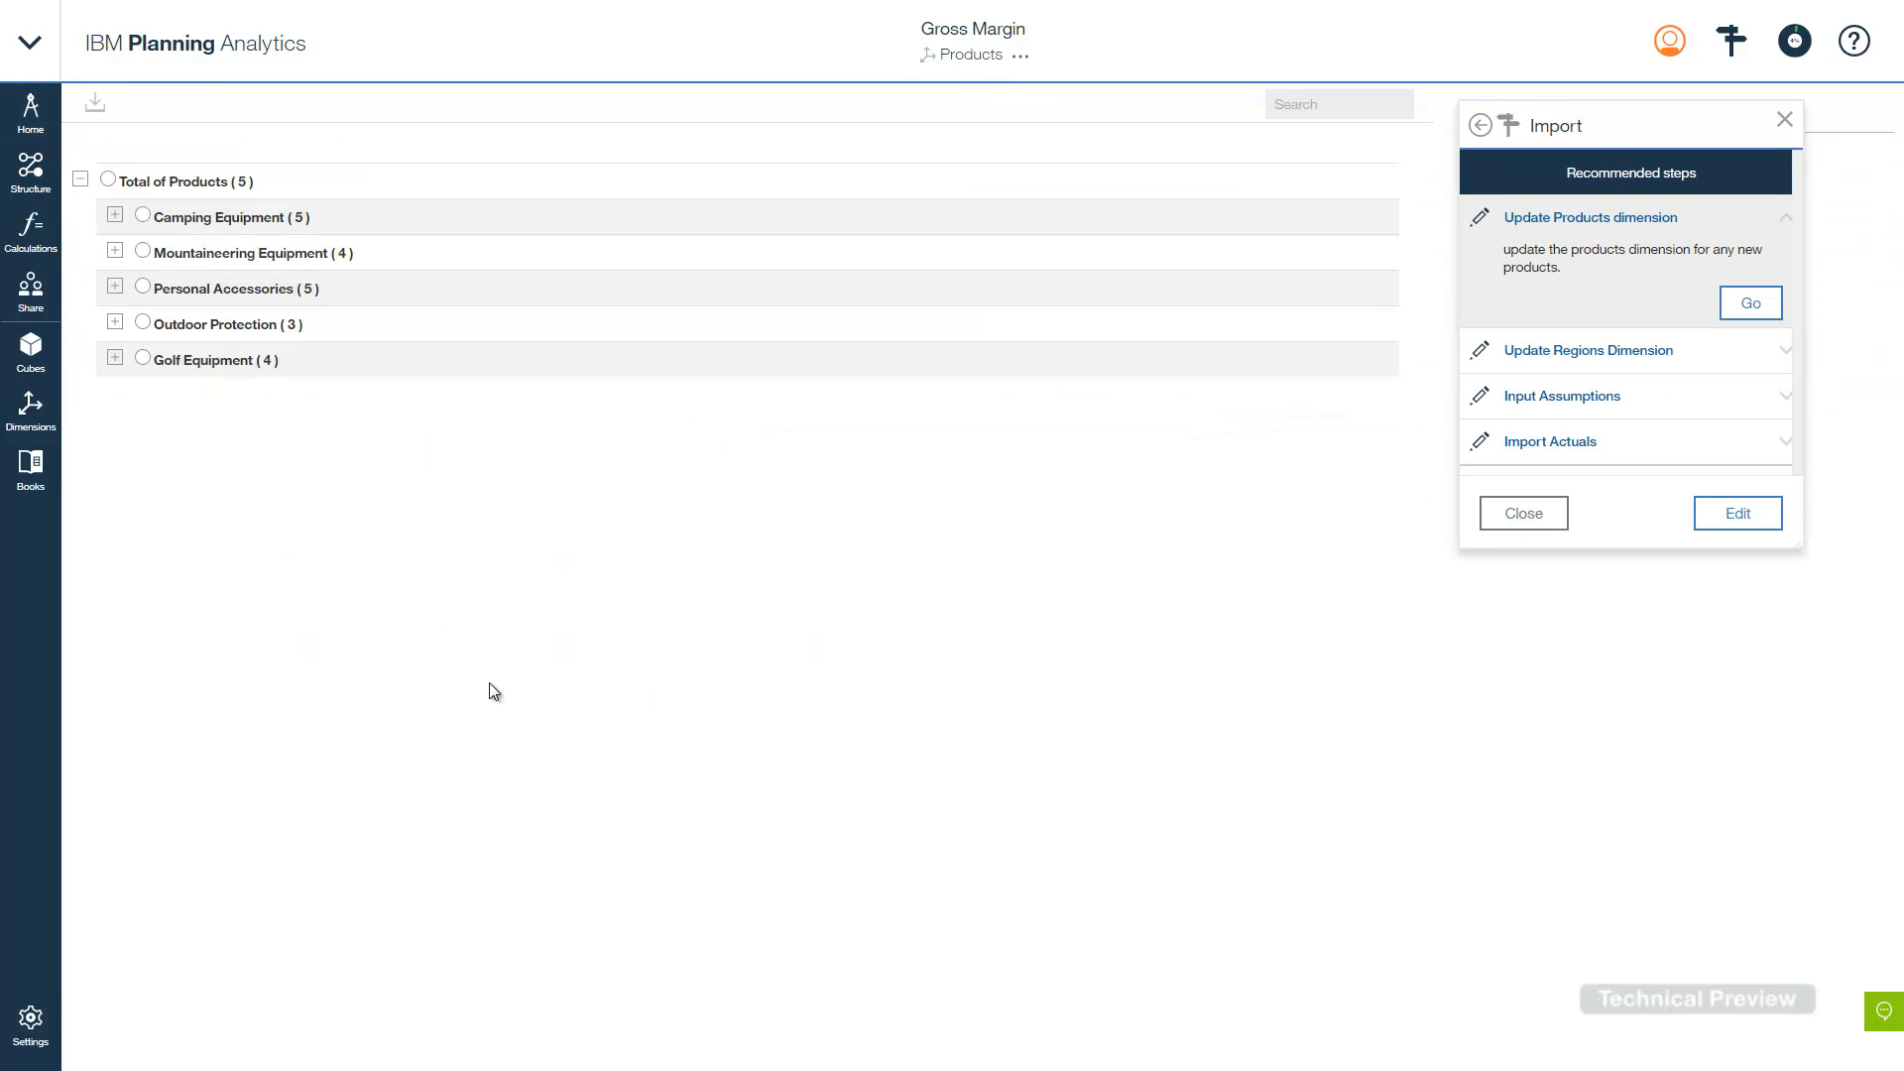
# - Choose Products.csv as the import file for Products and bring up the column mapping
pyautogui.click(96, 105)
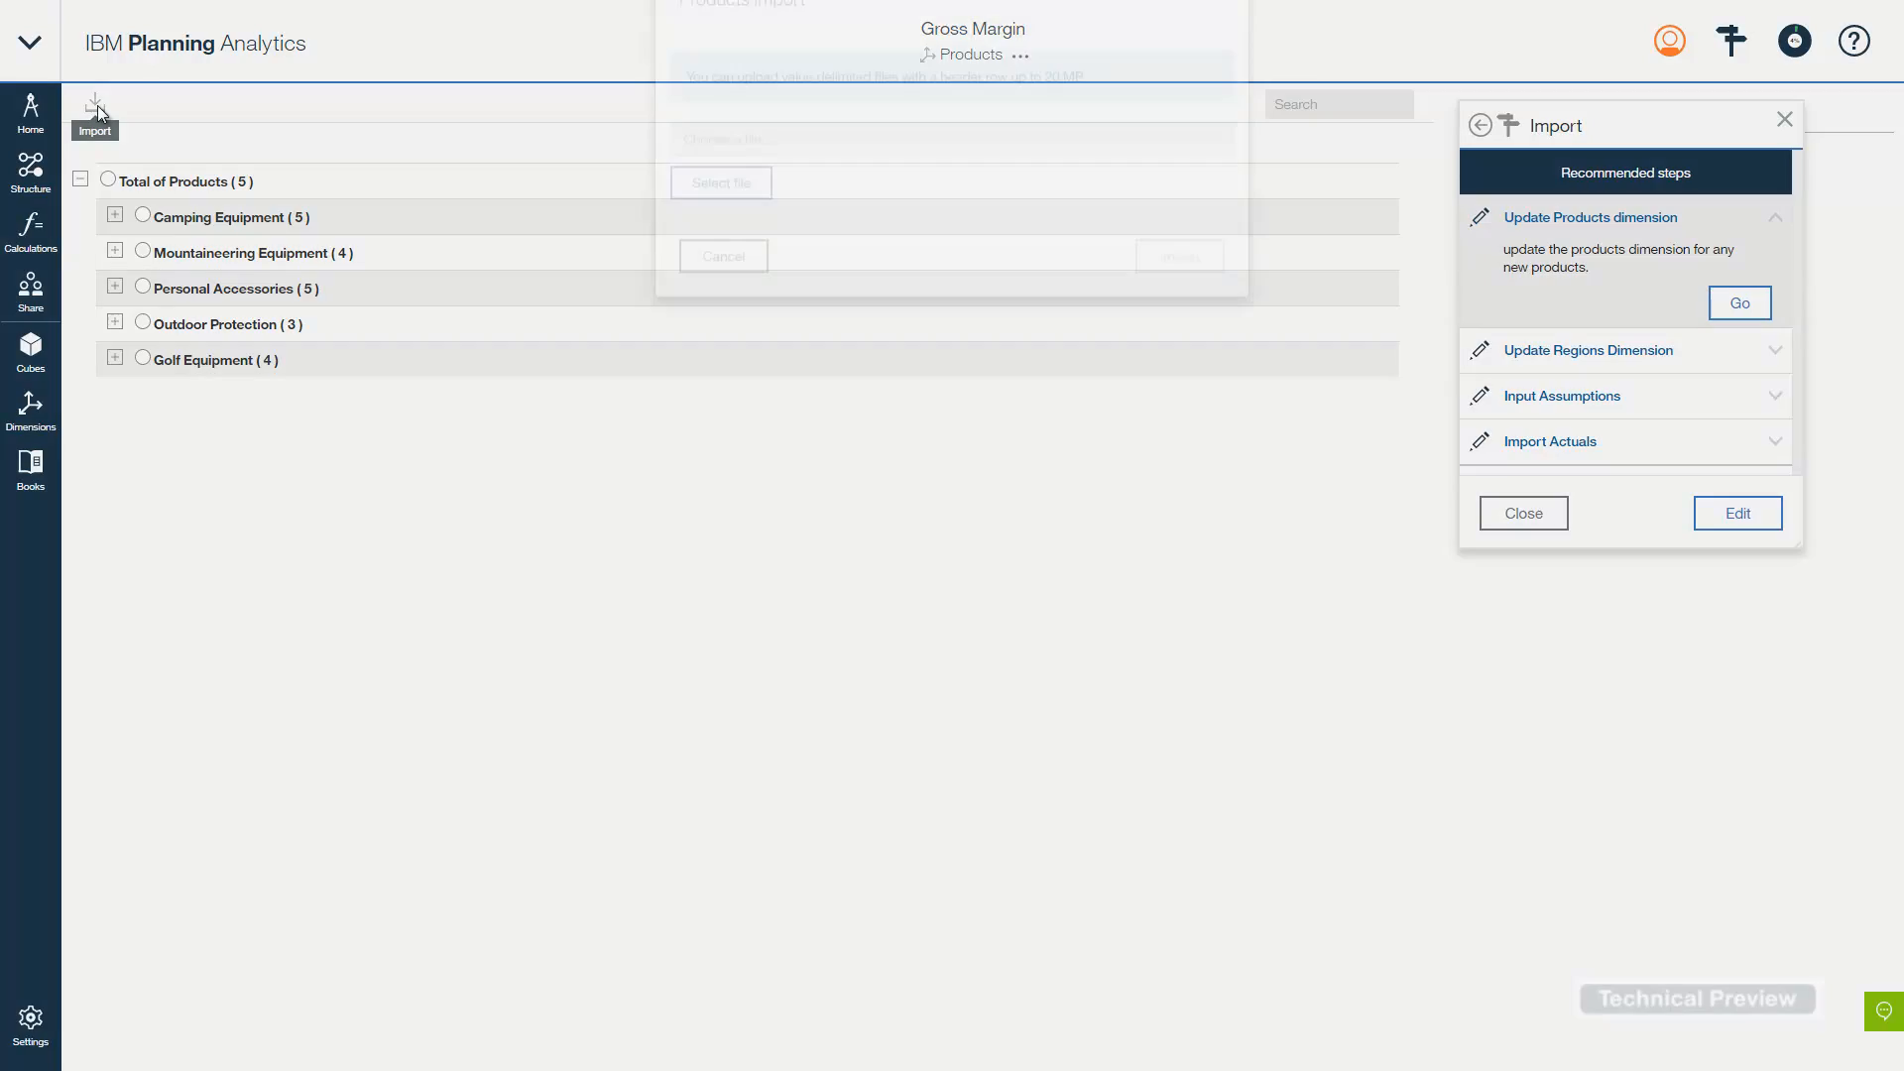
pyautogui.click(724, 251)
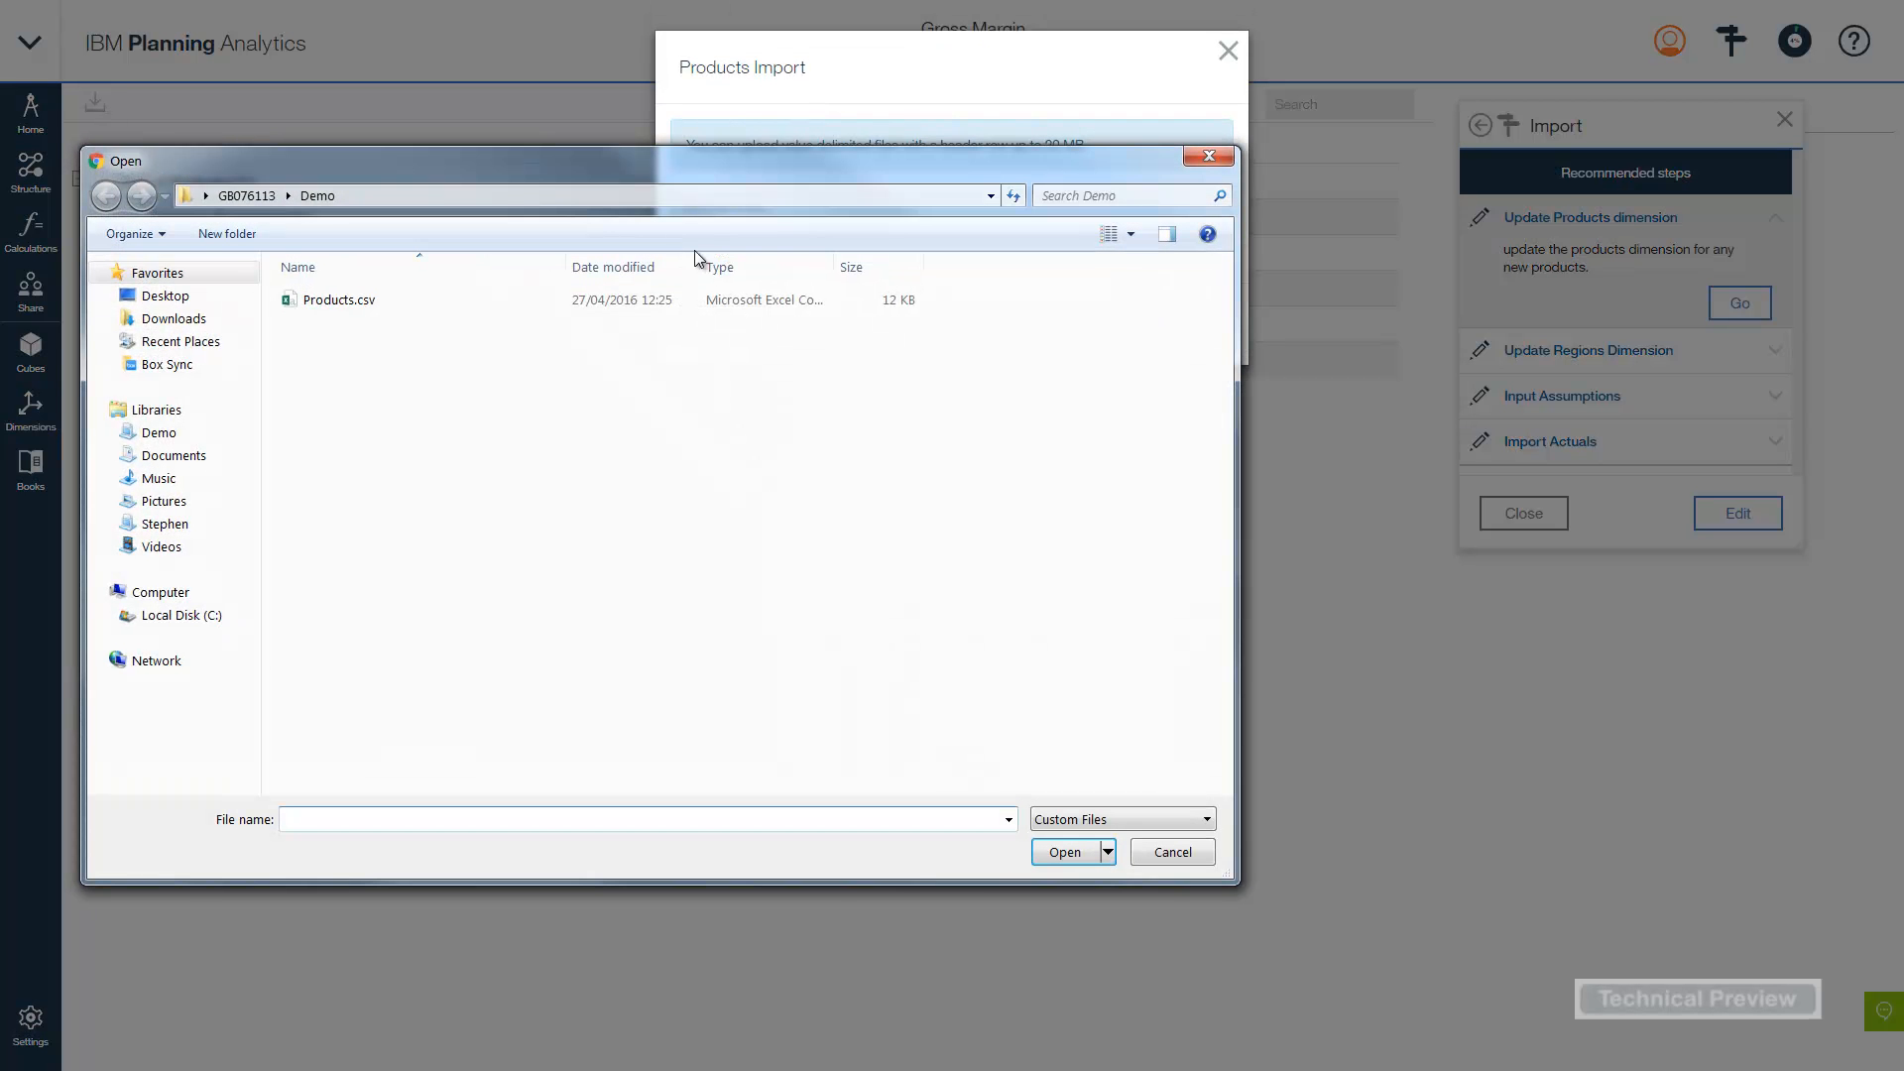
pyautogui.click(339, 300)
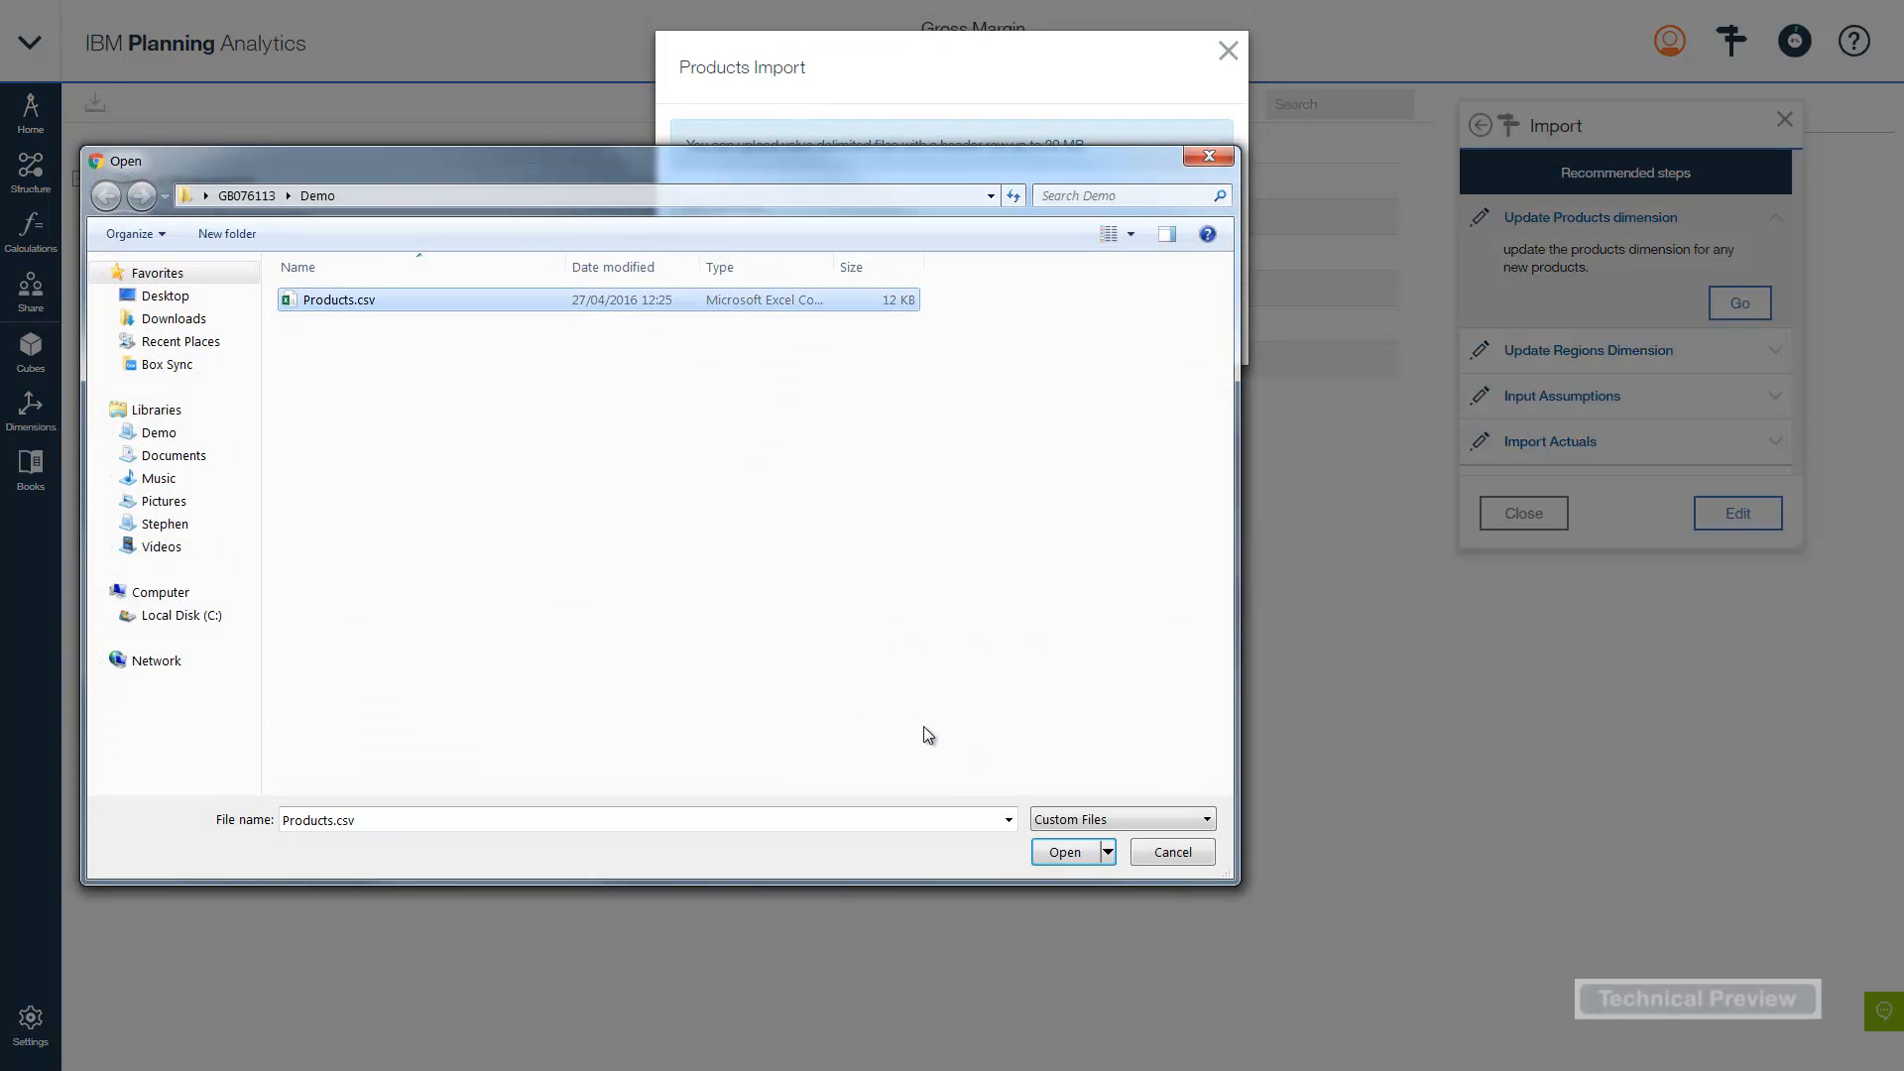
pyautogui.click(1065, 855)
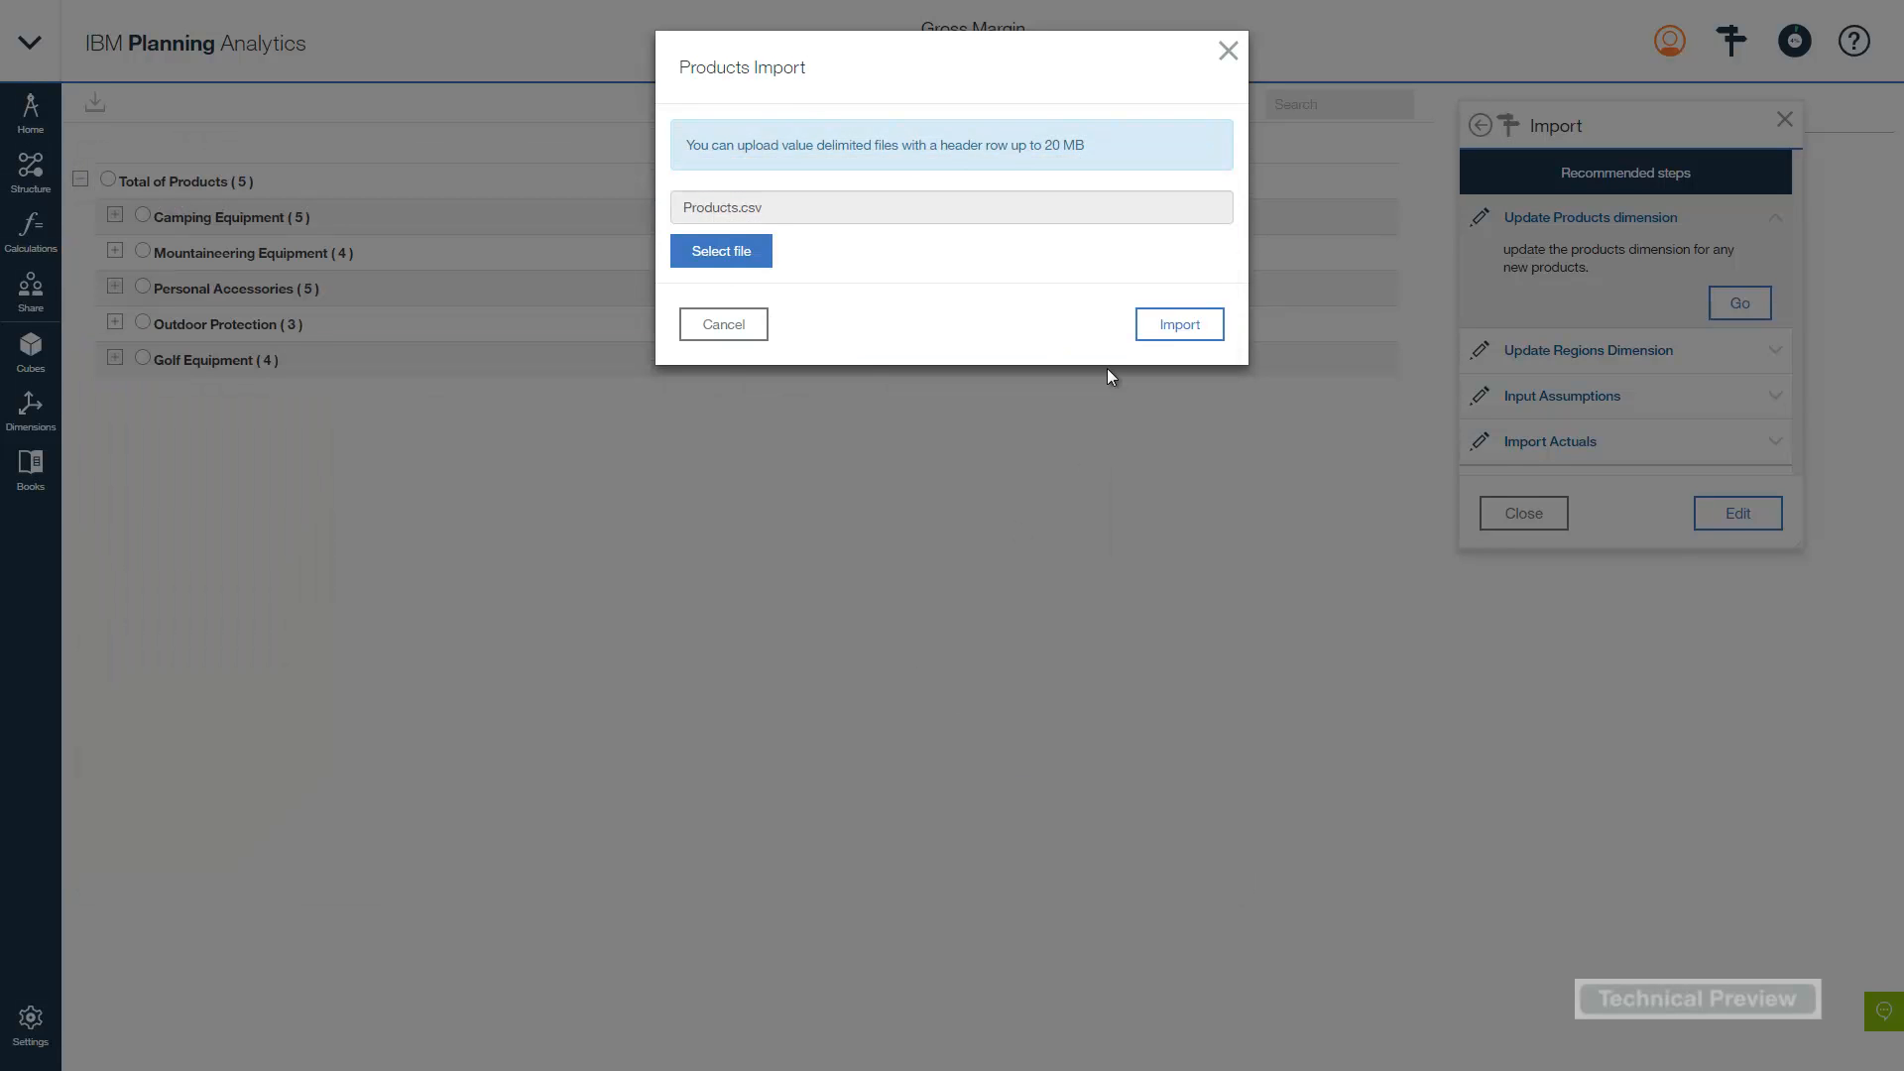
pyautogui.click(1184, 335)
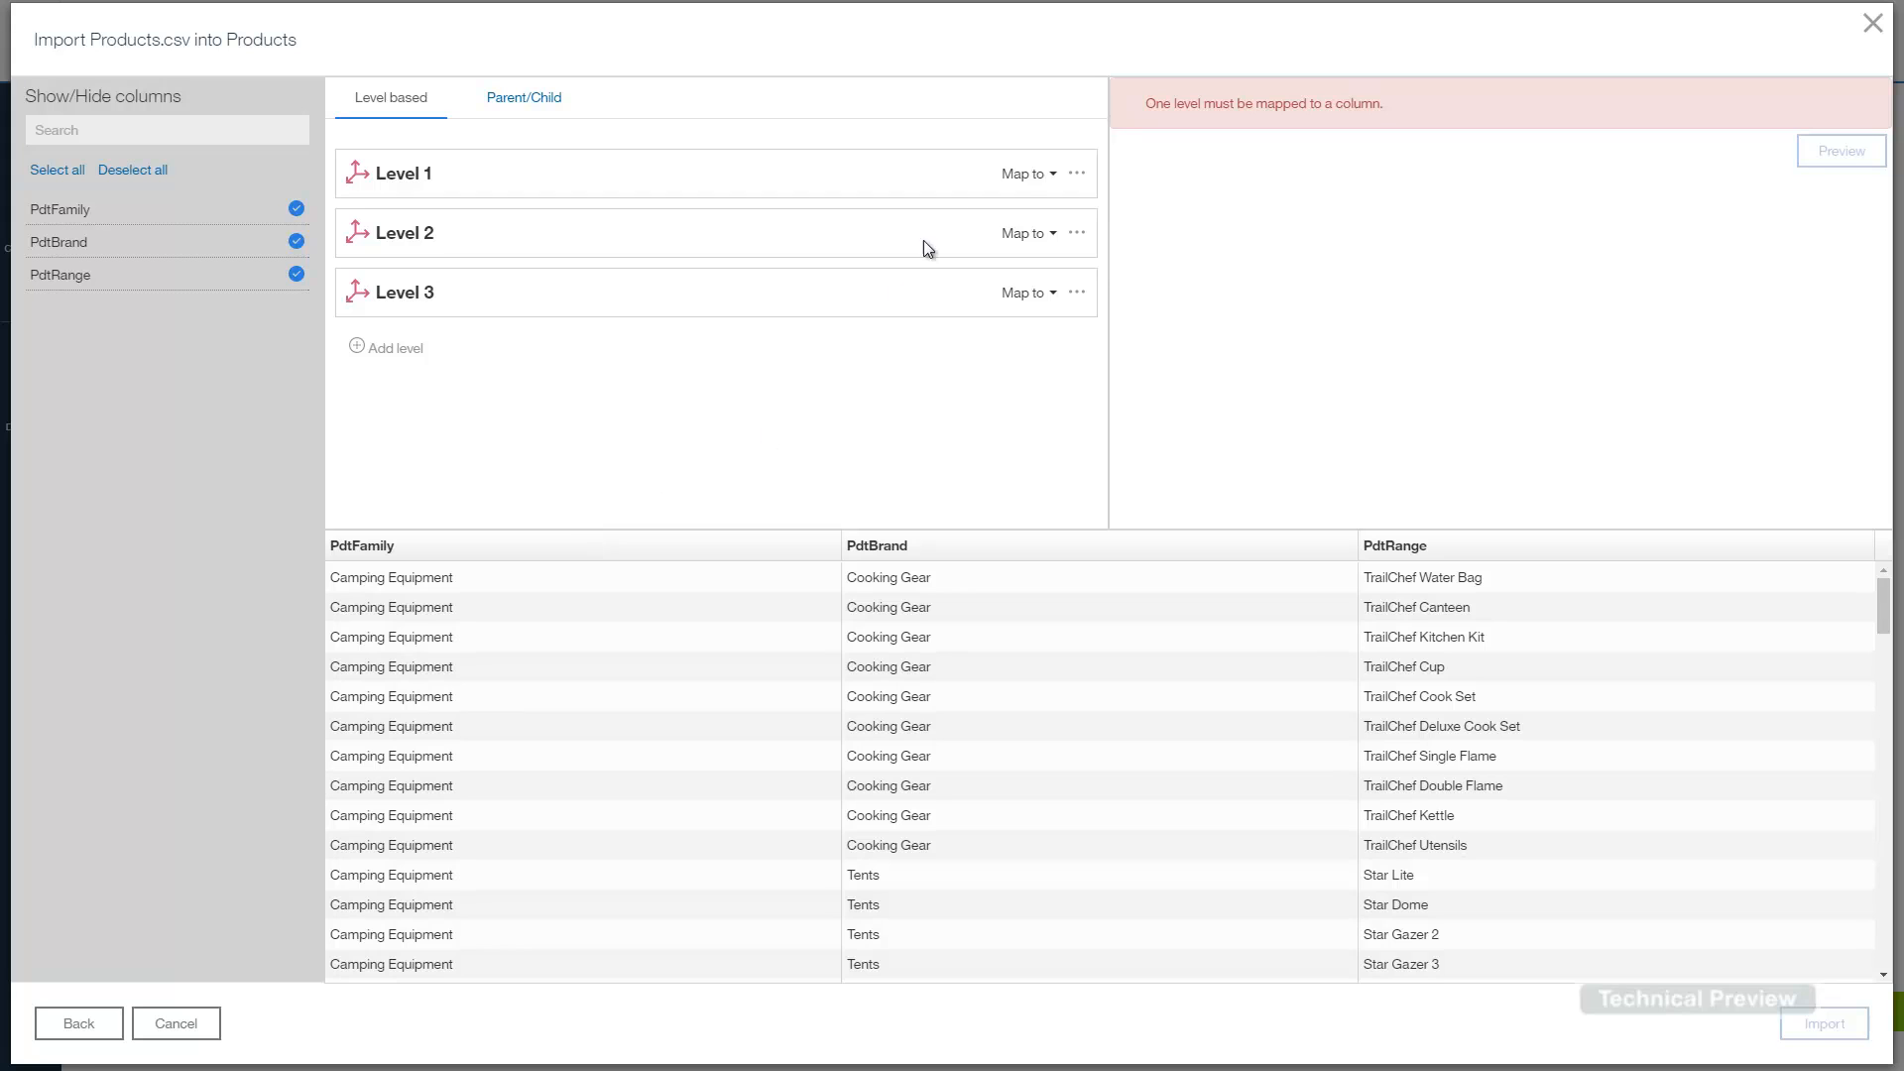
# - Map Levels 1, 2 and 3 to PdtFamily, PdtBrand and PdtRange
pyautogui.click(1025, 176)
pyautogui.click(1037, 208)
pyautogui.click(1030, 236)
pyautogui.click(1036, 262)
pyautogui.click(1031, 295)
pyautogui.click(1041, 337)
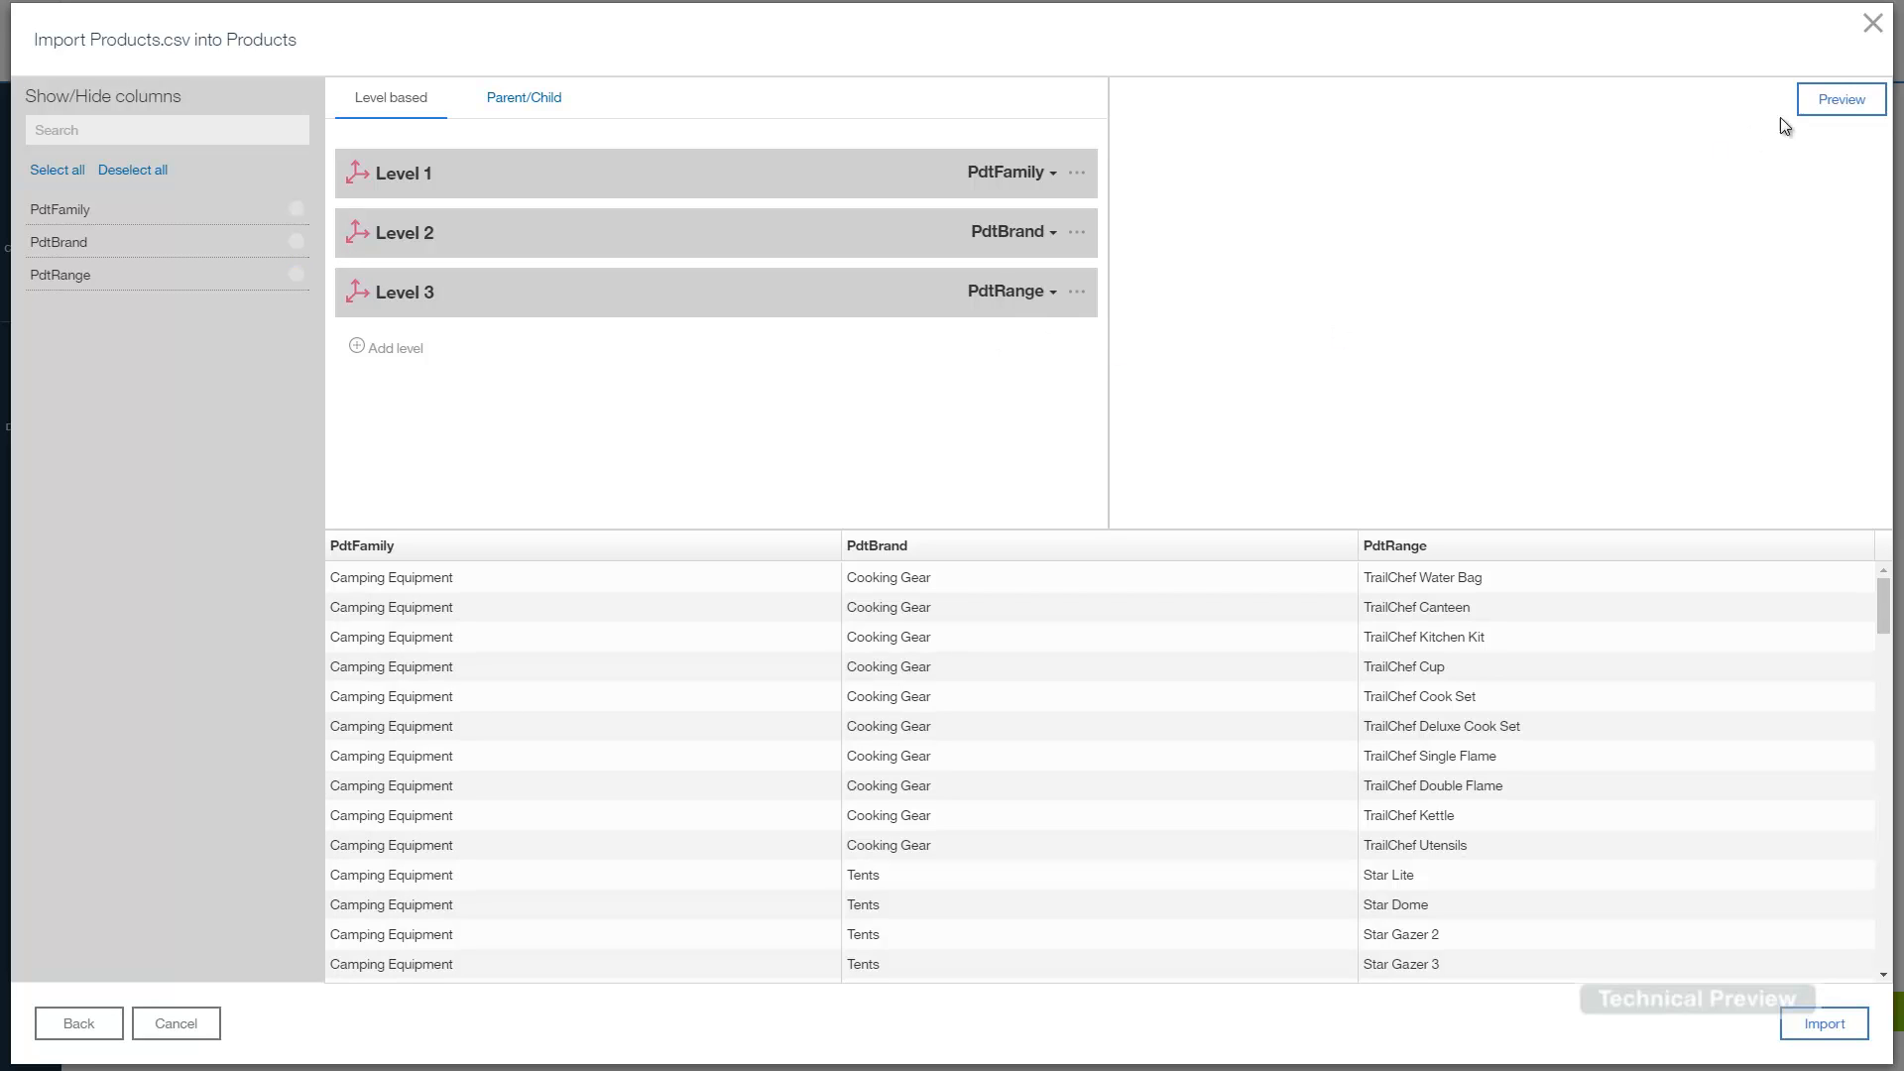
# - Preview the hierarchy, checking Camping Equipment and Sleeping Bags, then run the import
pyautogui.click(1835, 105)
pyautogui.click(1156, 133)
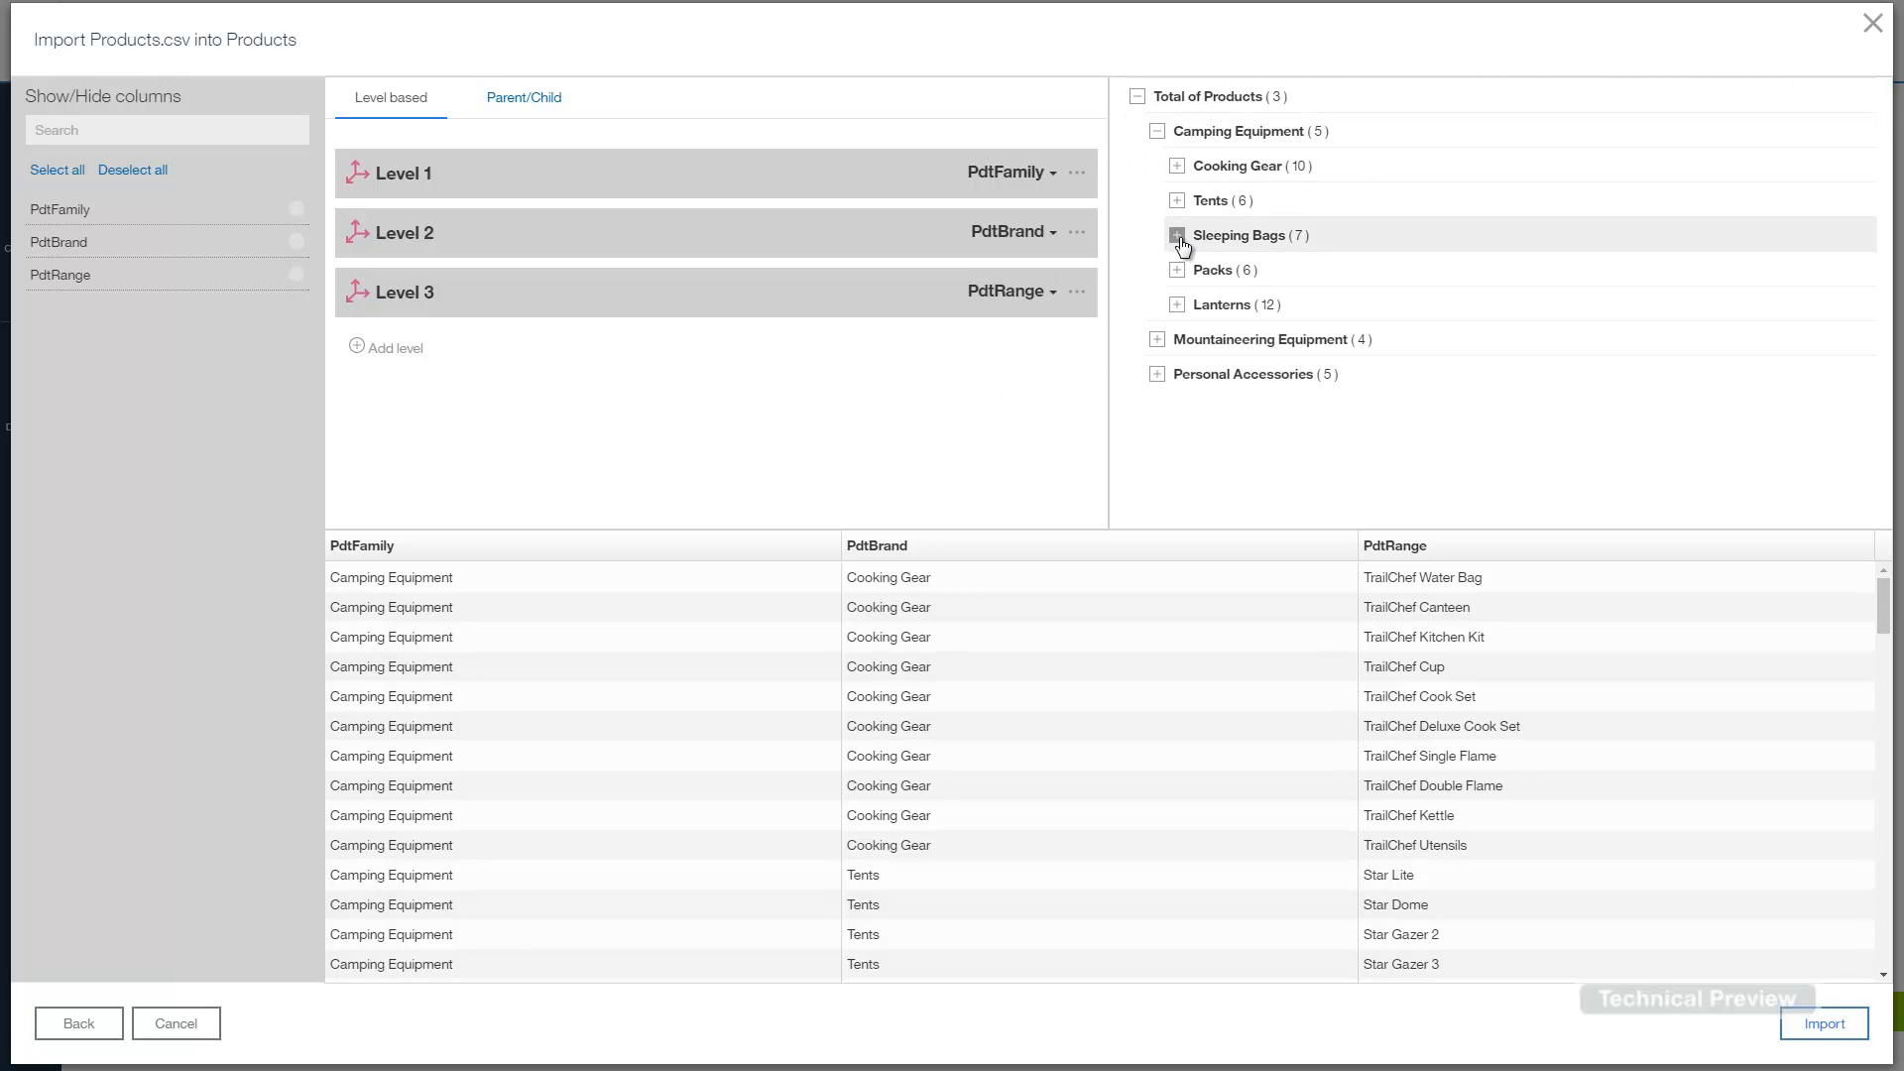
pyautogui.click(1177, 236)
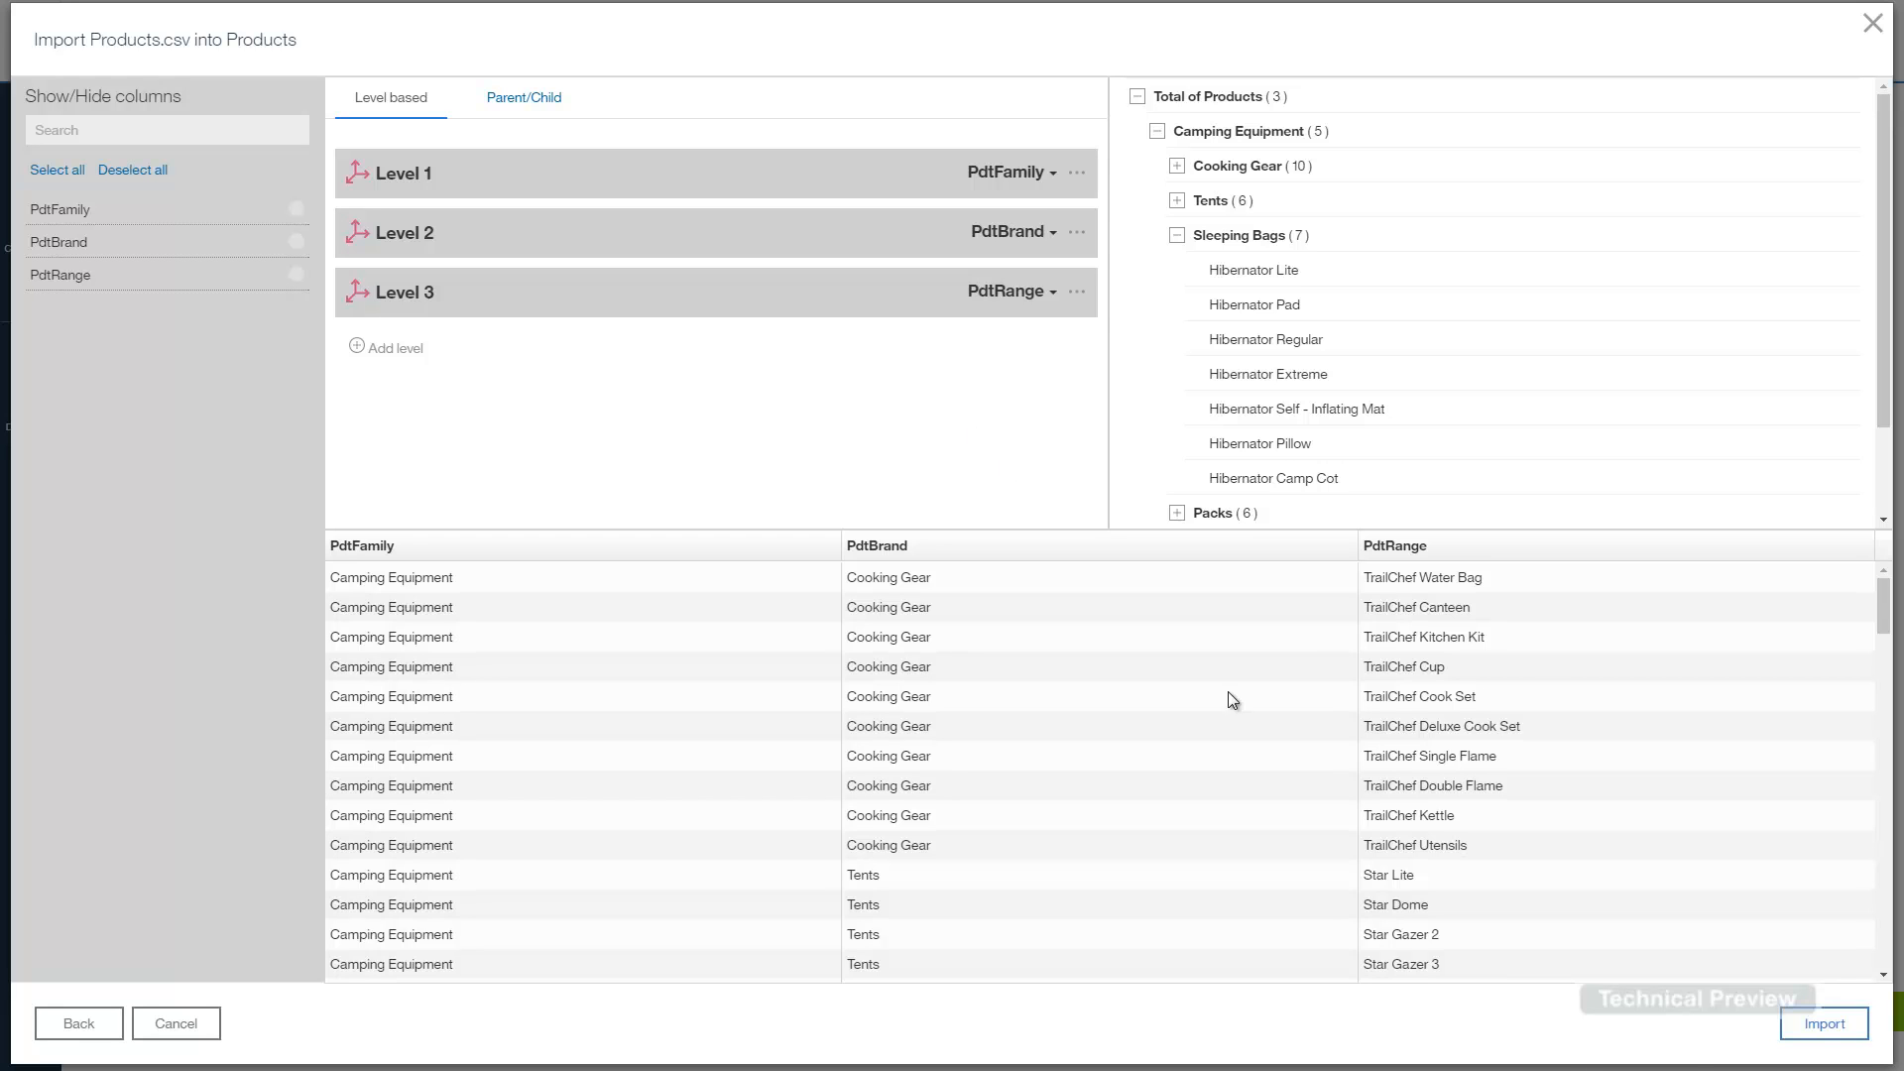
pyautogui.click(1825, 1022)
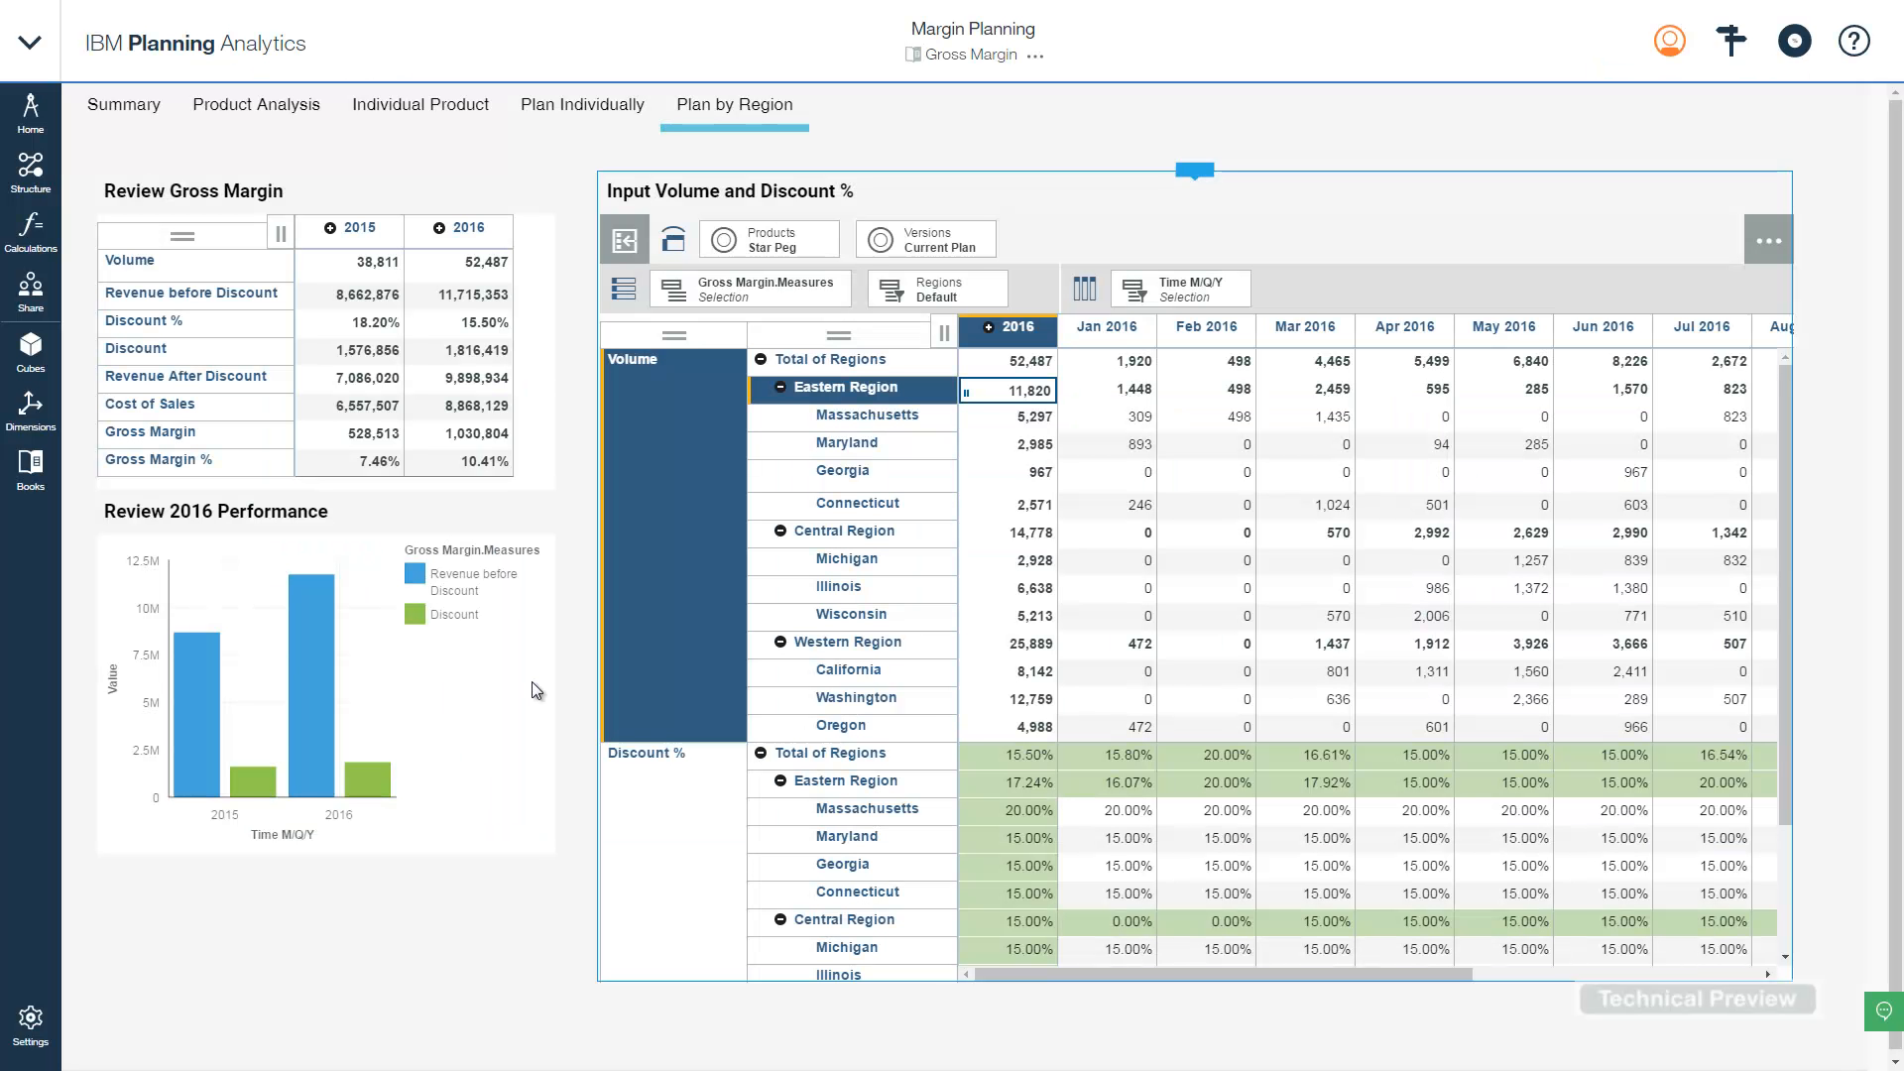
# - Turn on authoring for the Gross Margin book and add a new freeform sheet
pyautogui.click(1035, 56)
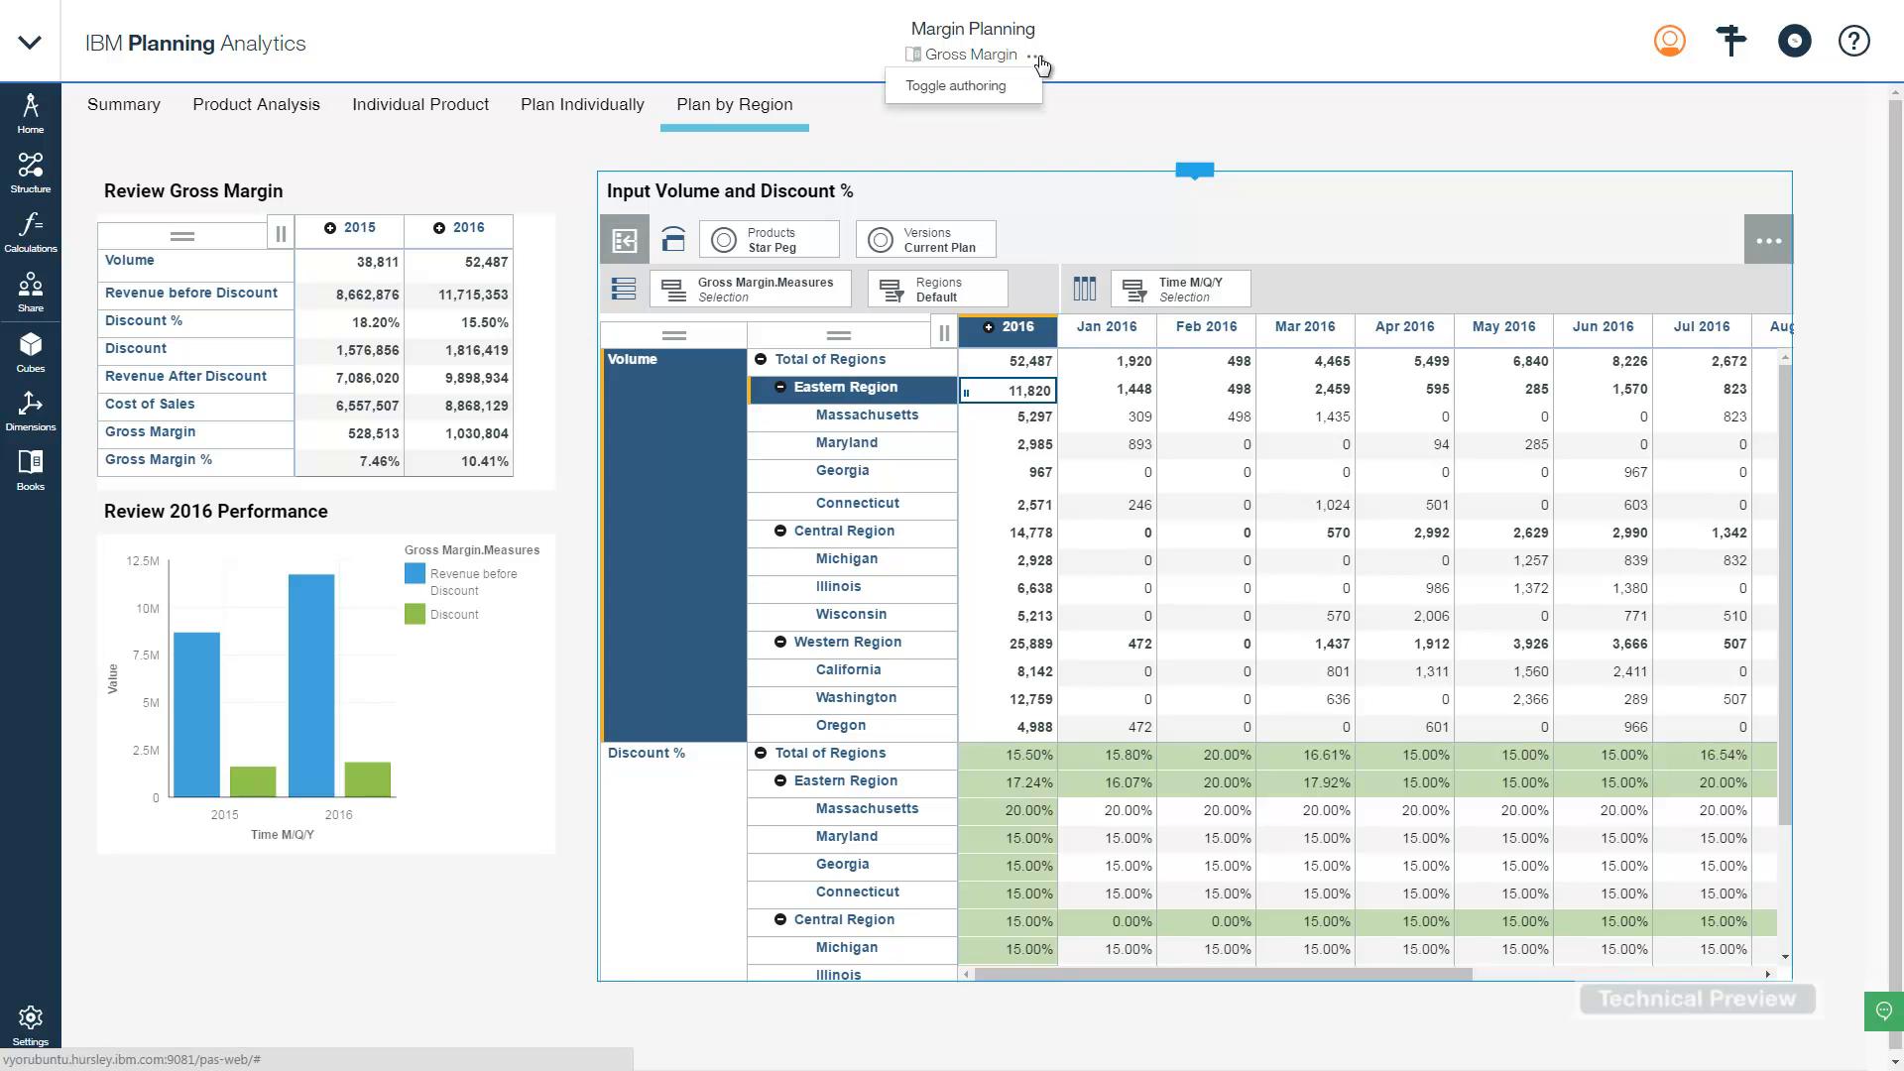
pyautogui.click(997, 89)
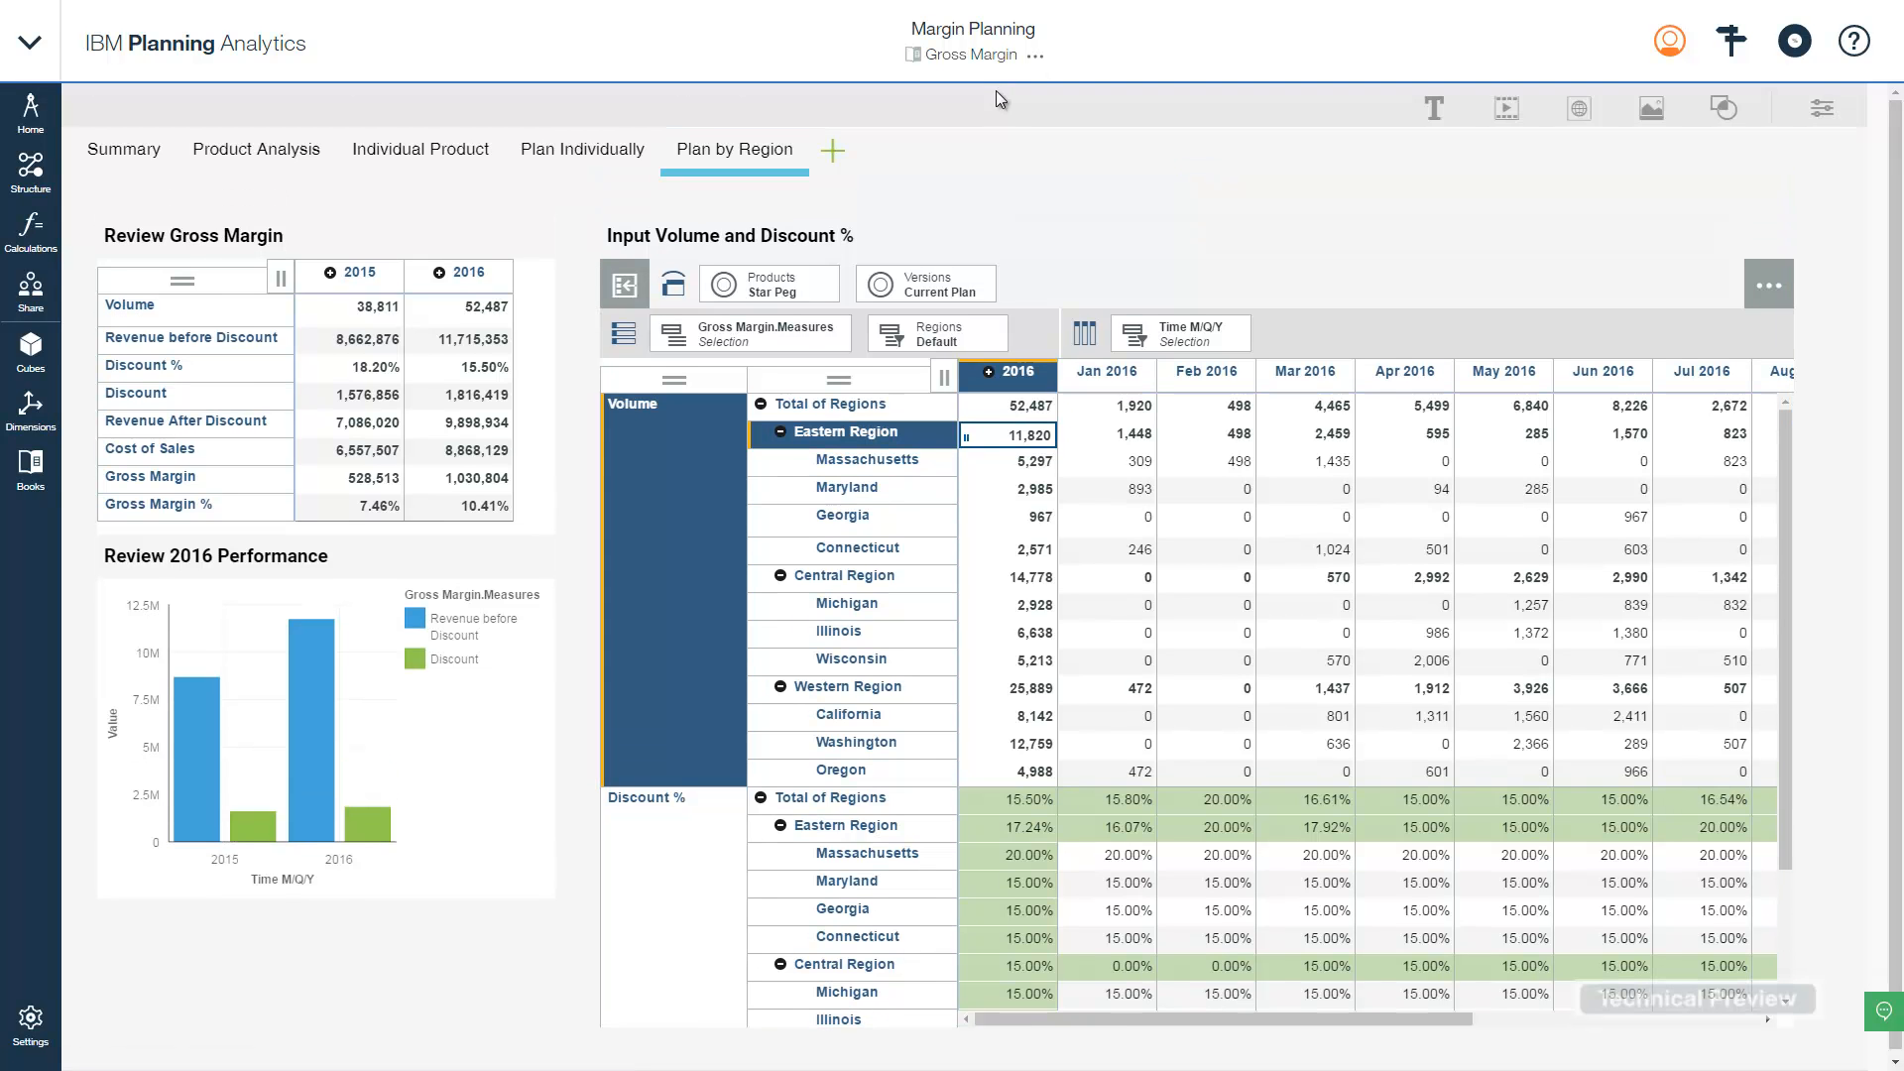
pyautogui.click(831, 157)
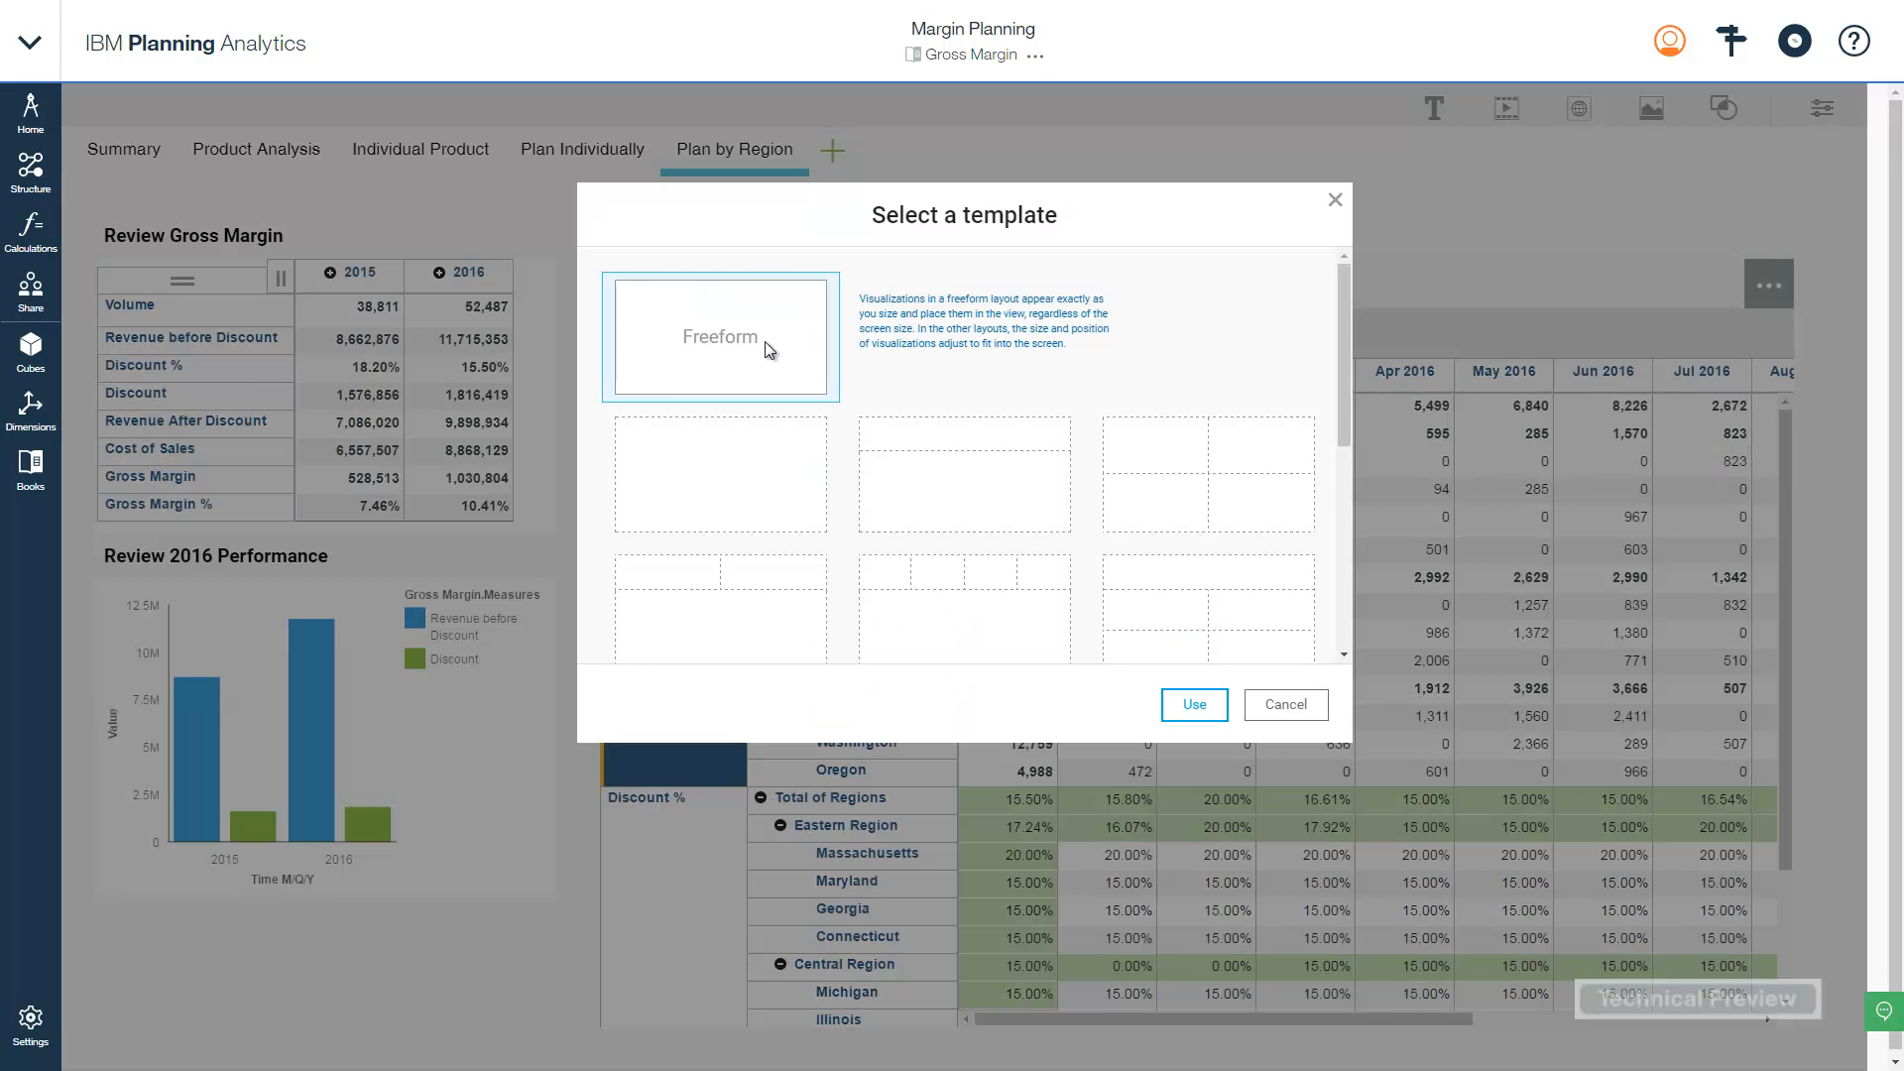
pyautogui.doubleClick(764, 341)
# - Rename Sheet 1 to 'Product Trend'
pyautogui.click(855, 161)
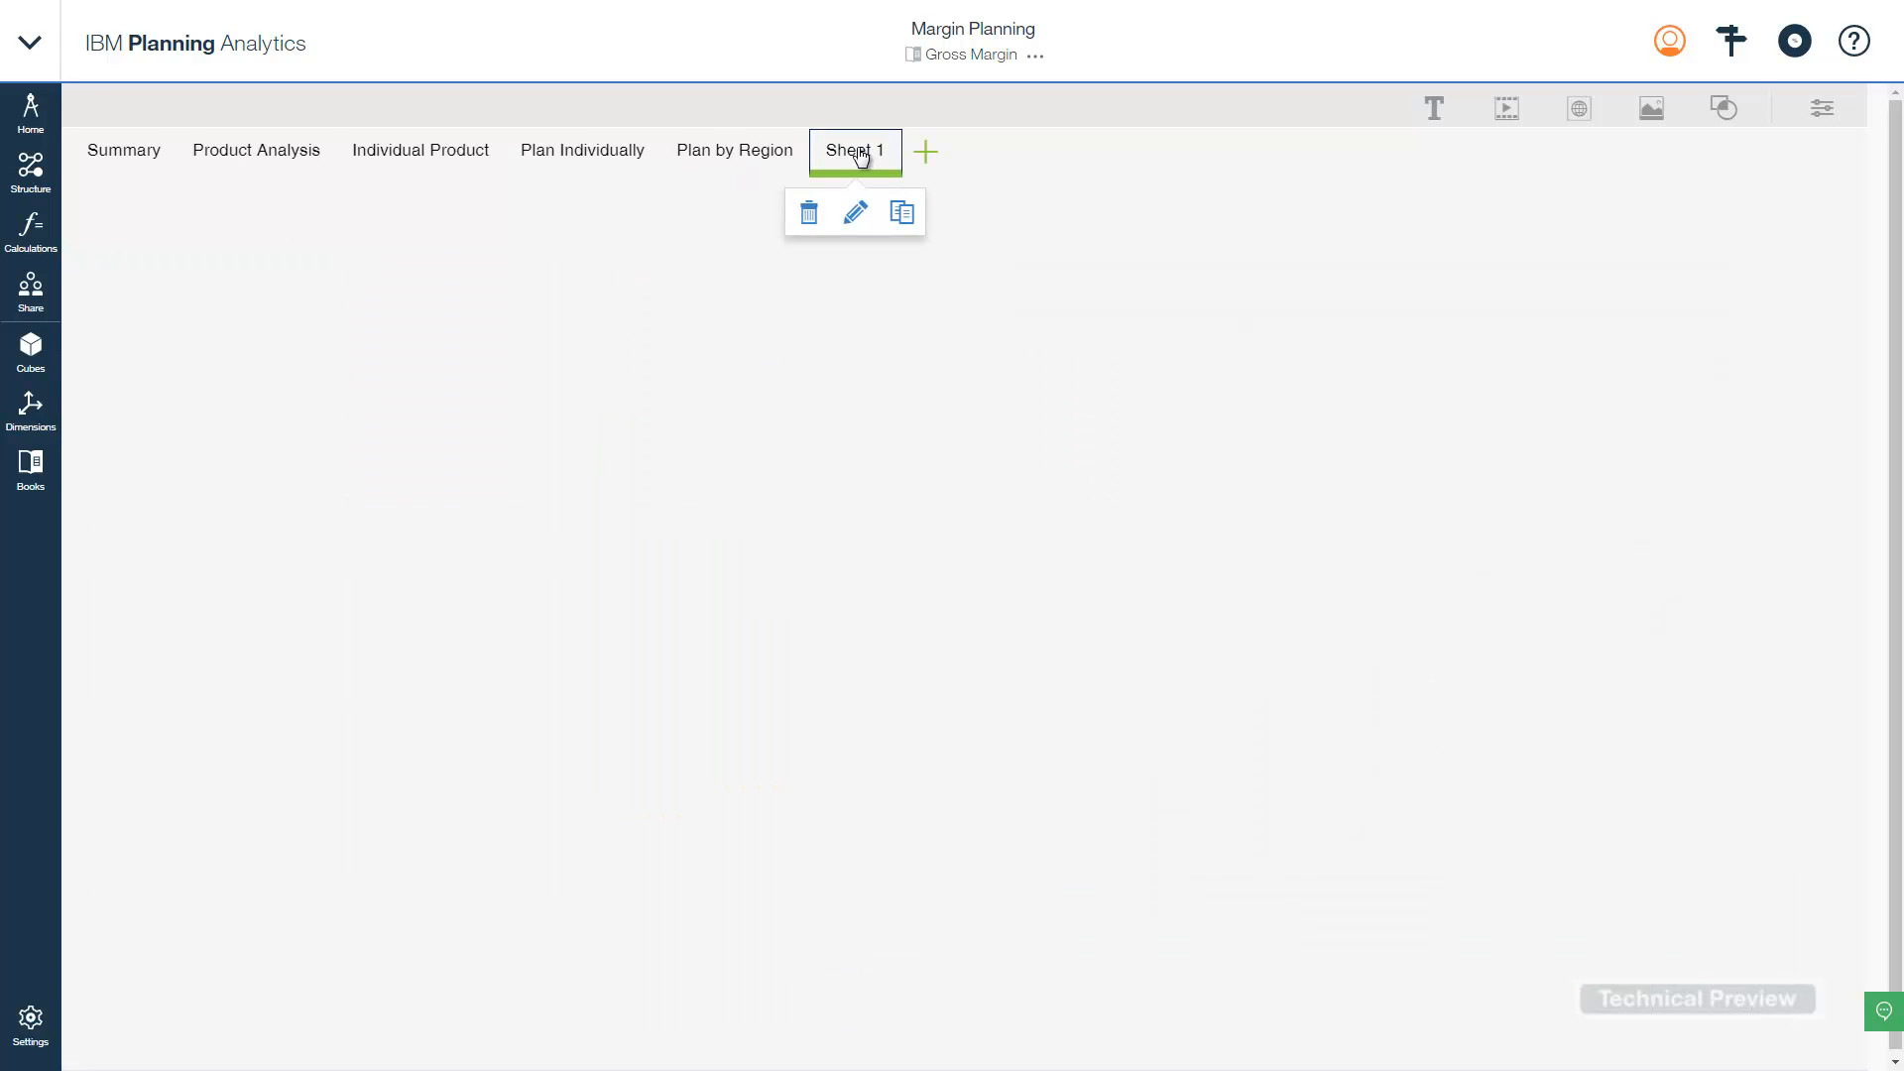
pyautogui.click(850, 208)
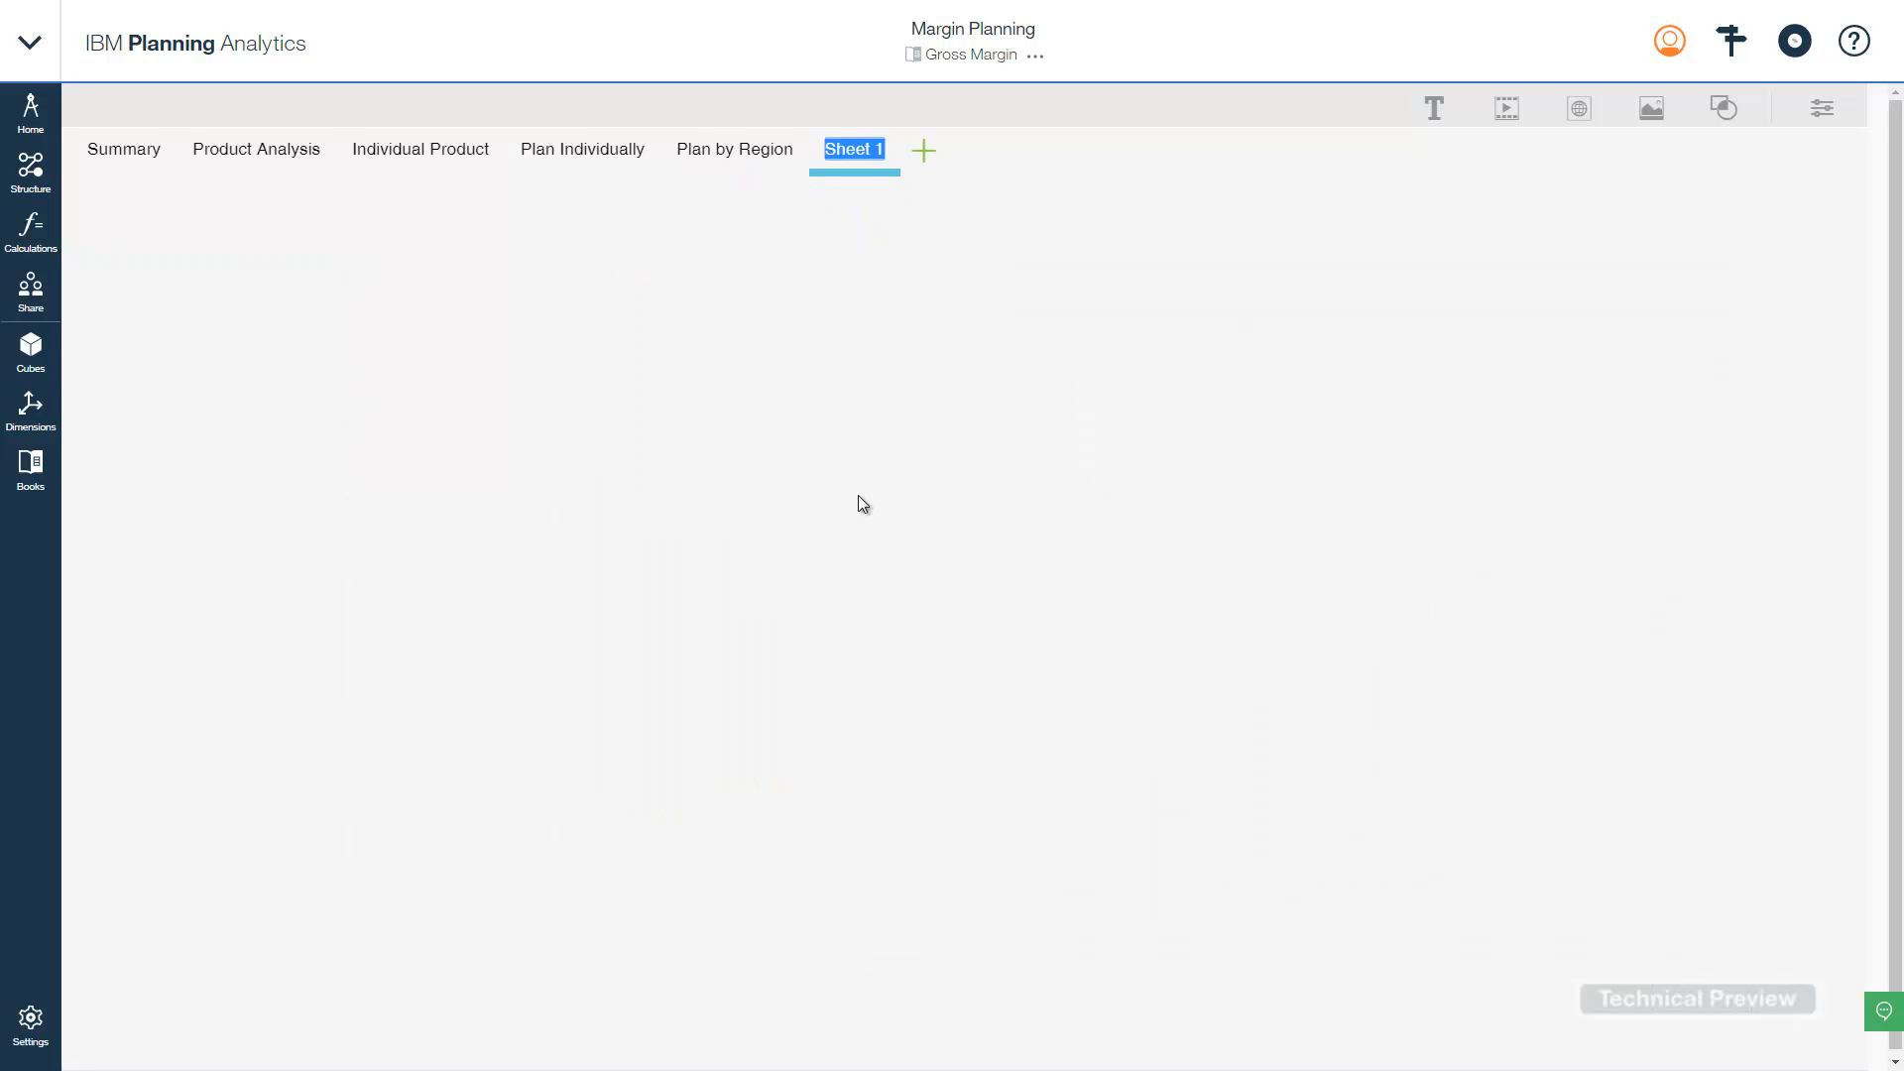
pyautogui.write('Product Trend')
pyautogui.press('Return')
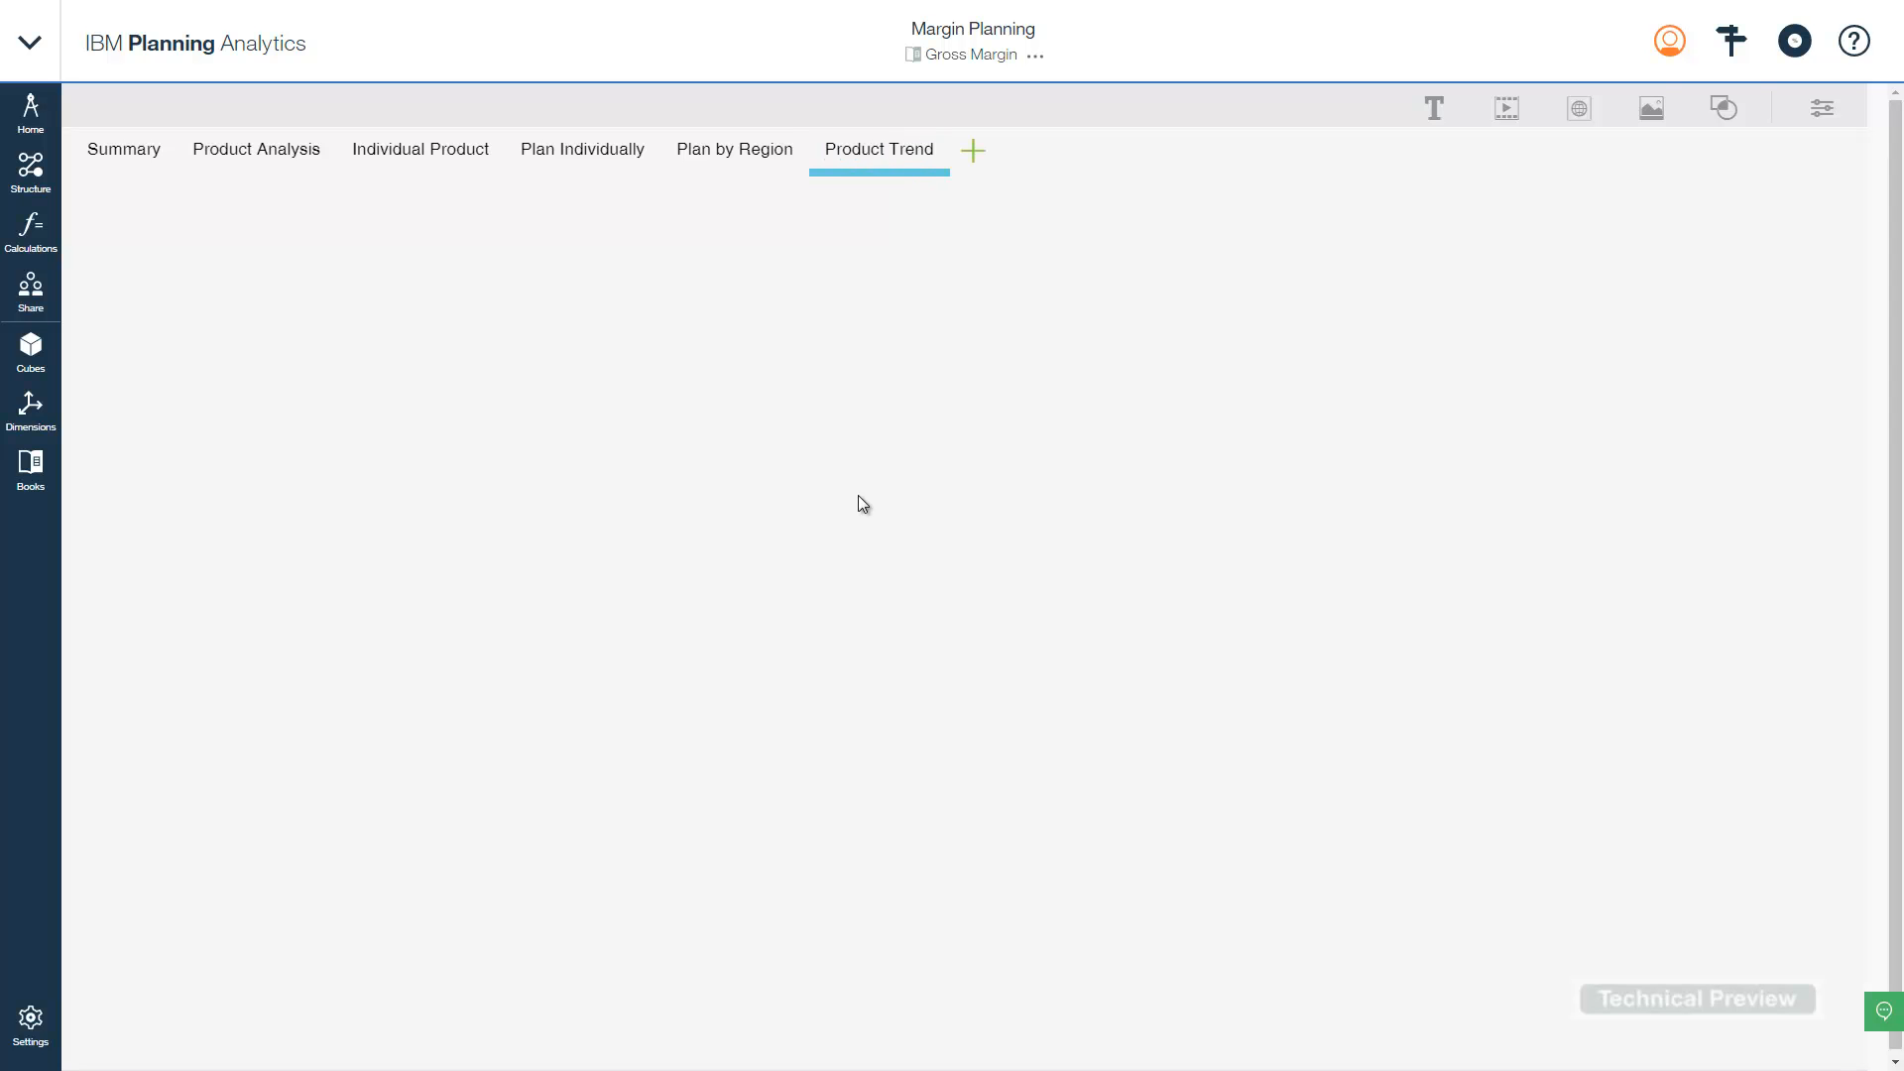
# - Drop the Gross Margin cube onto Product Trend, move it top-left and stretch it wide and short
pyautogui.click(31, 353)
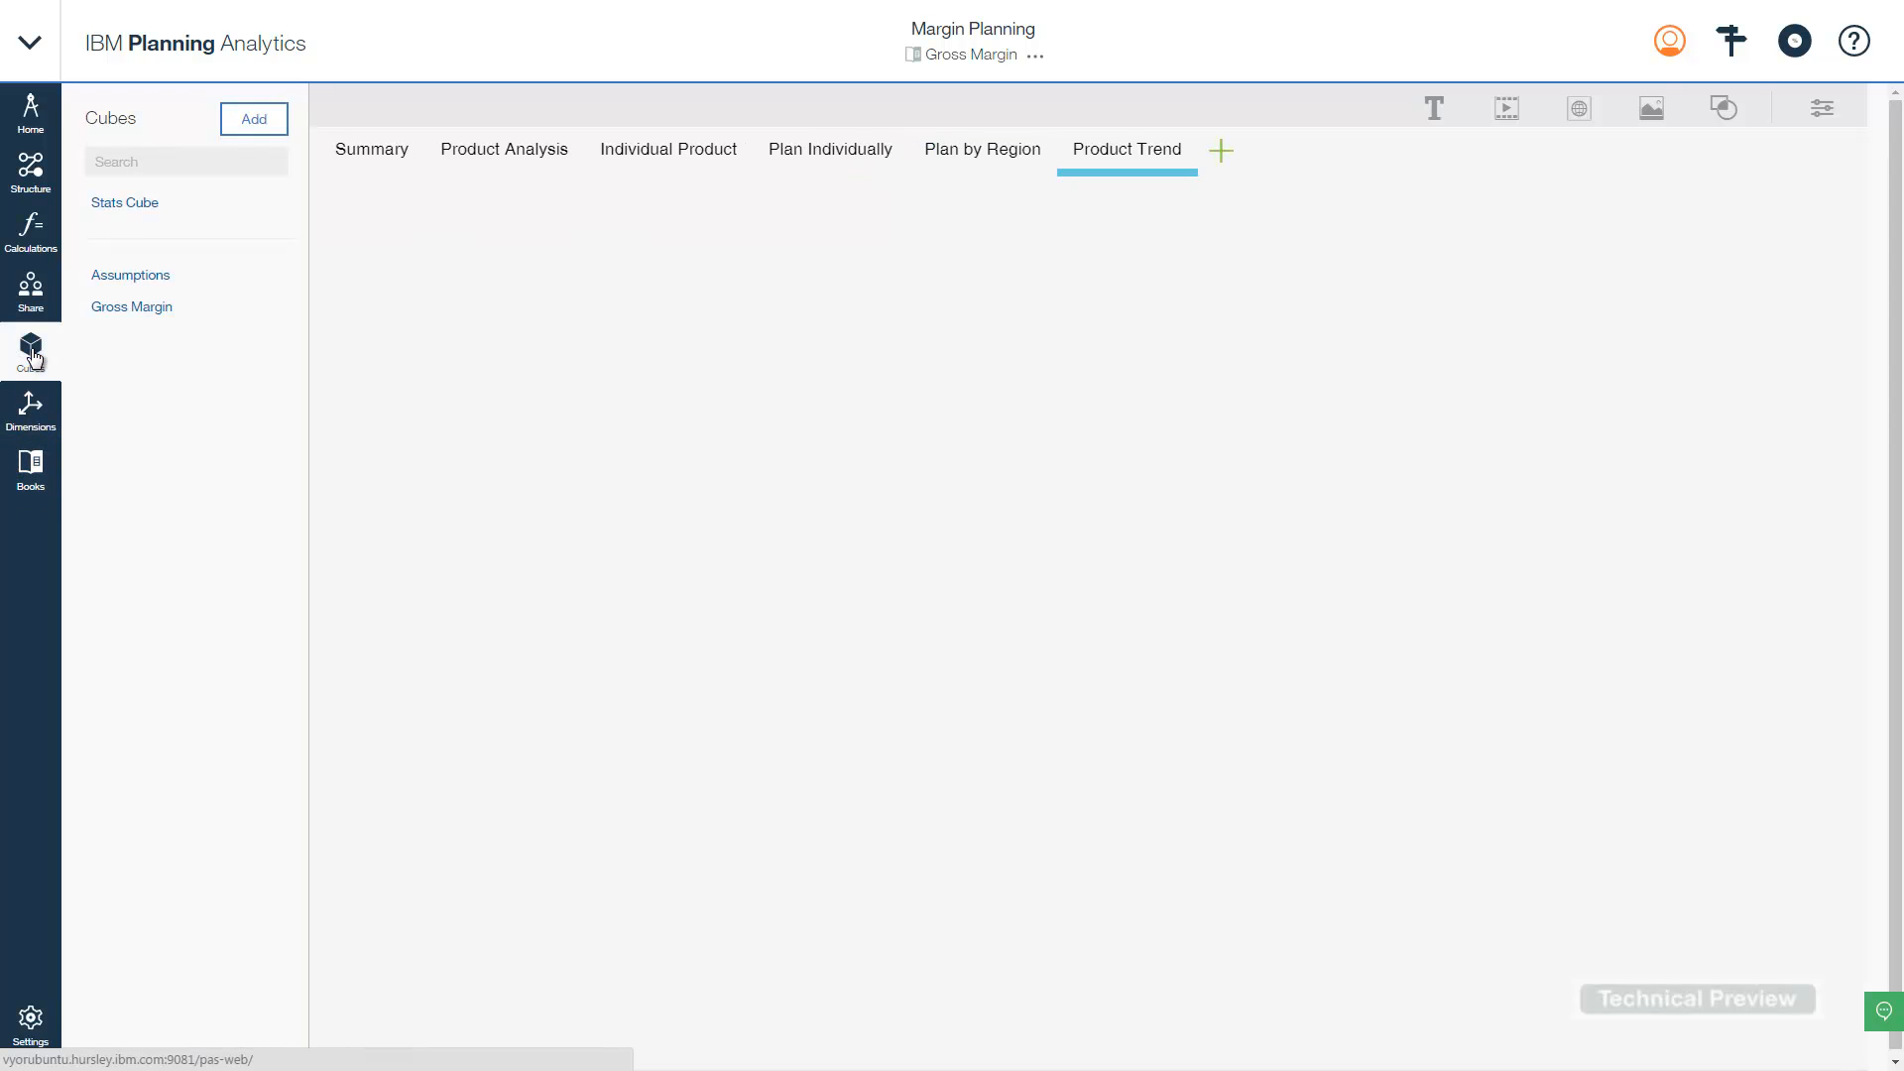
pyautogui.moveTo(136, 306); pyautogui.dragTo(655, 347)
pyautogui.click(32, 362)
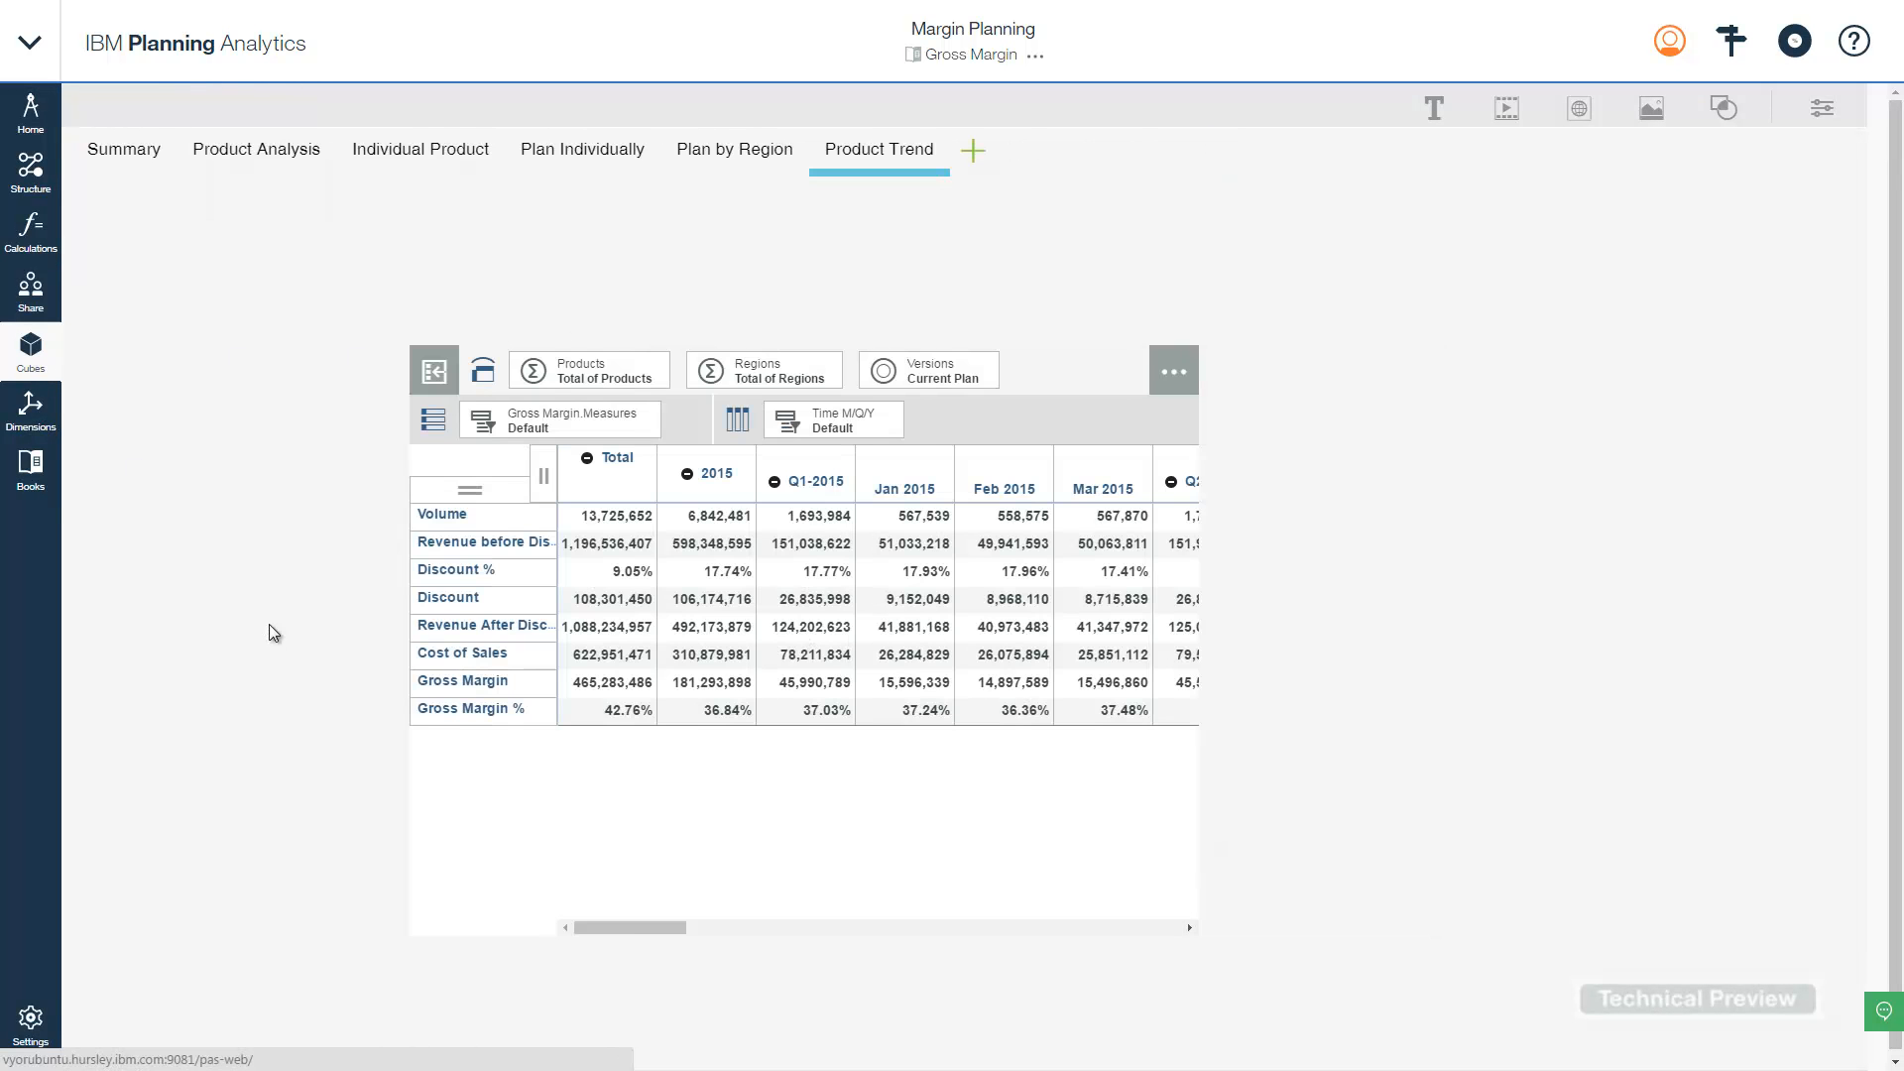
pyautogui.click(1047, 424)
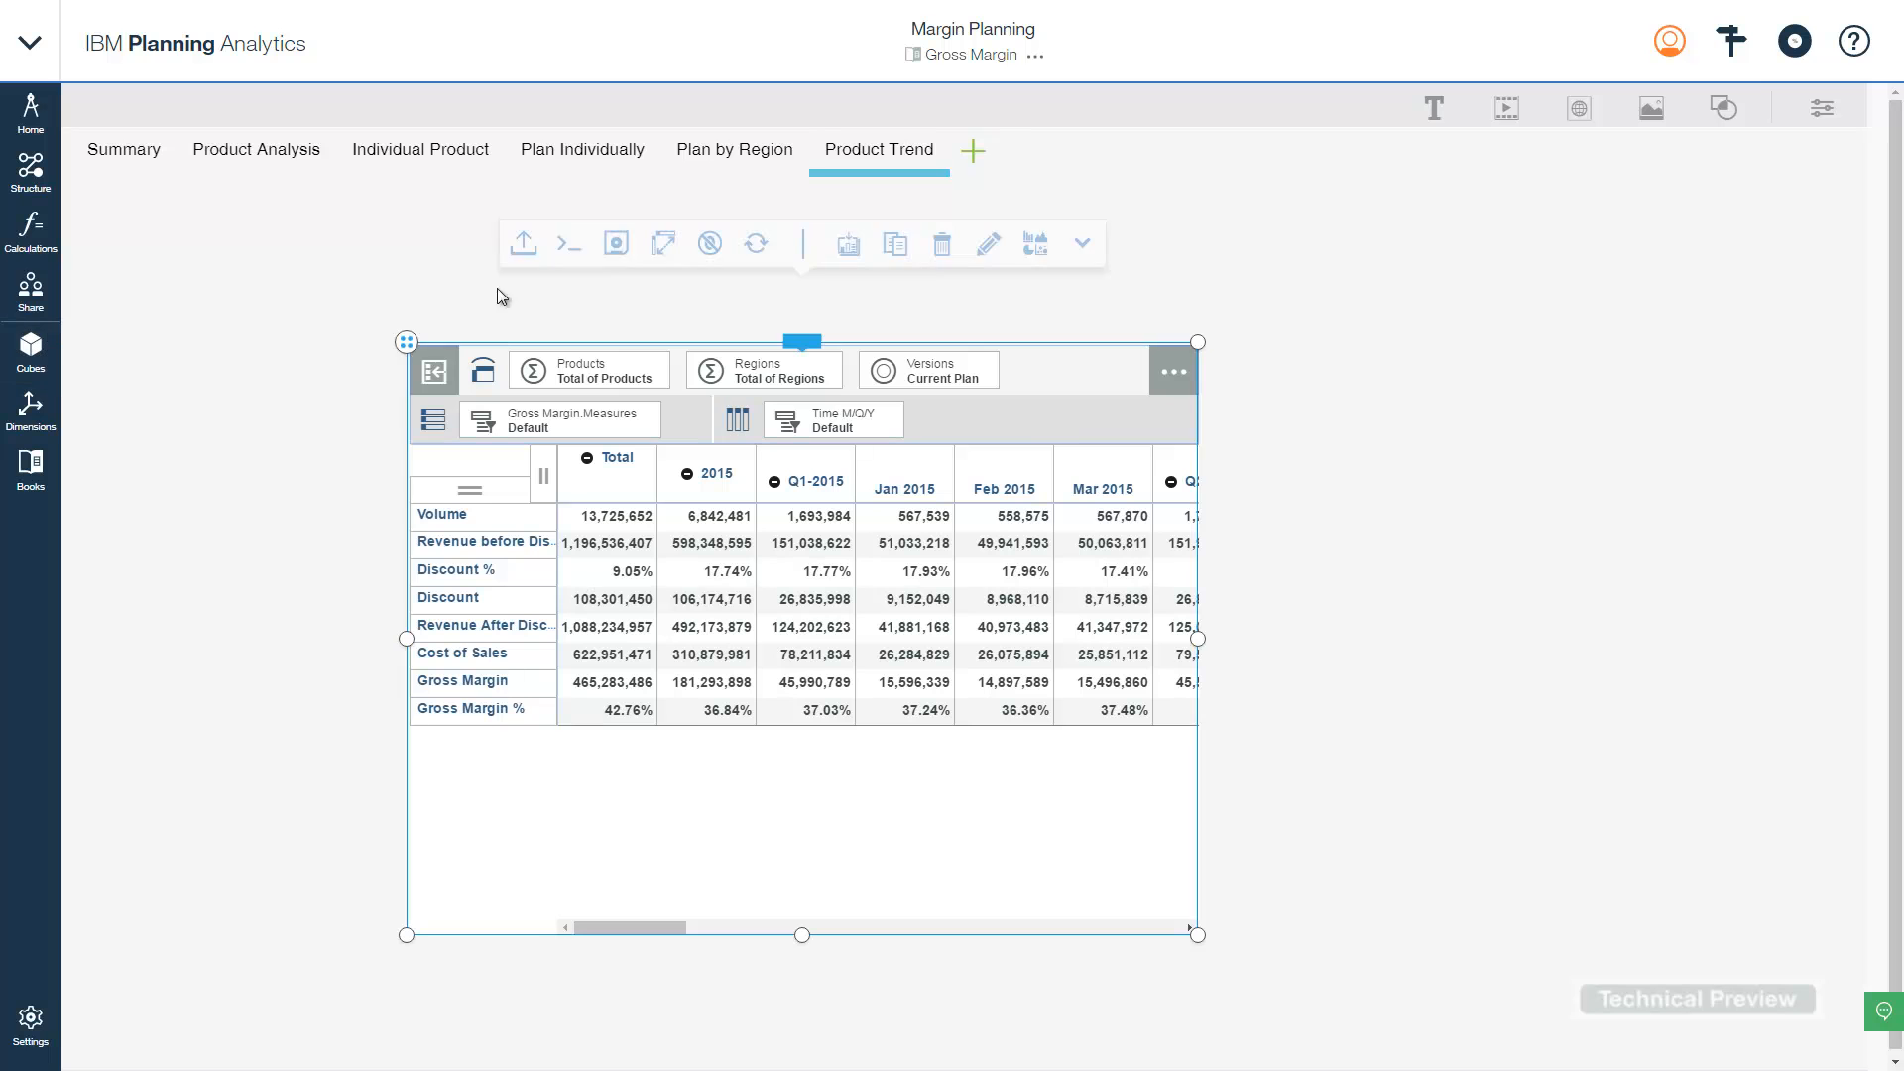
pyautogui.moveTo(407, 341); pyautogui.dragTo(184, 212)
pyautogui.moveTo(985, 801); pyautogui.dragTo(1643, 623)
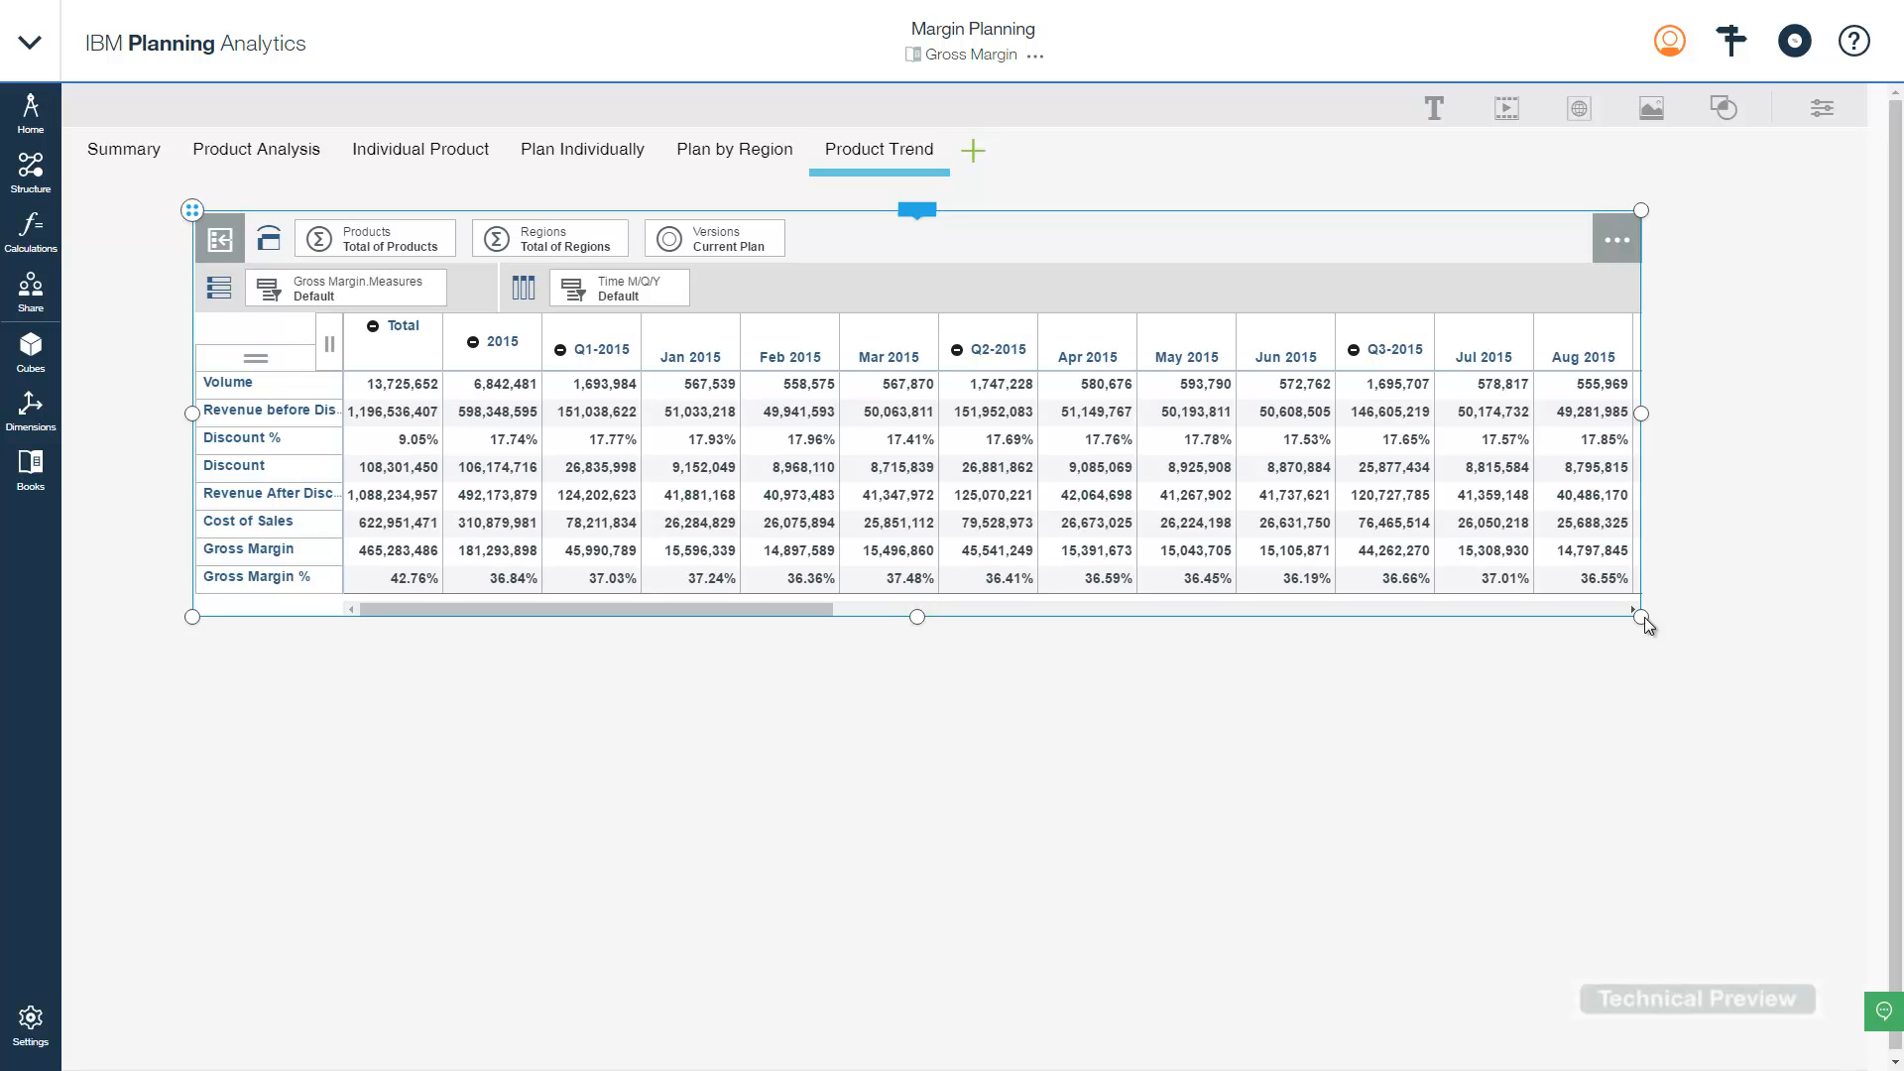
# - Expand the Time M/Q/Y columns down to Quarter level
pyautogui.click(327, 339)
pyautogui.click(478, 720)
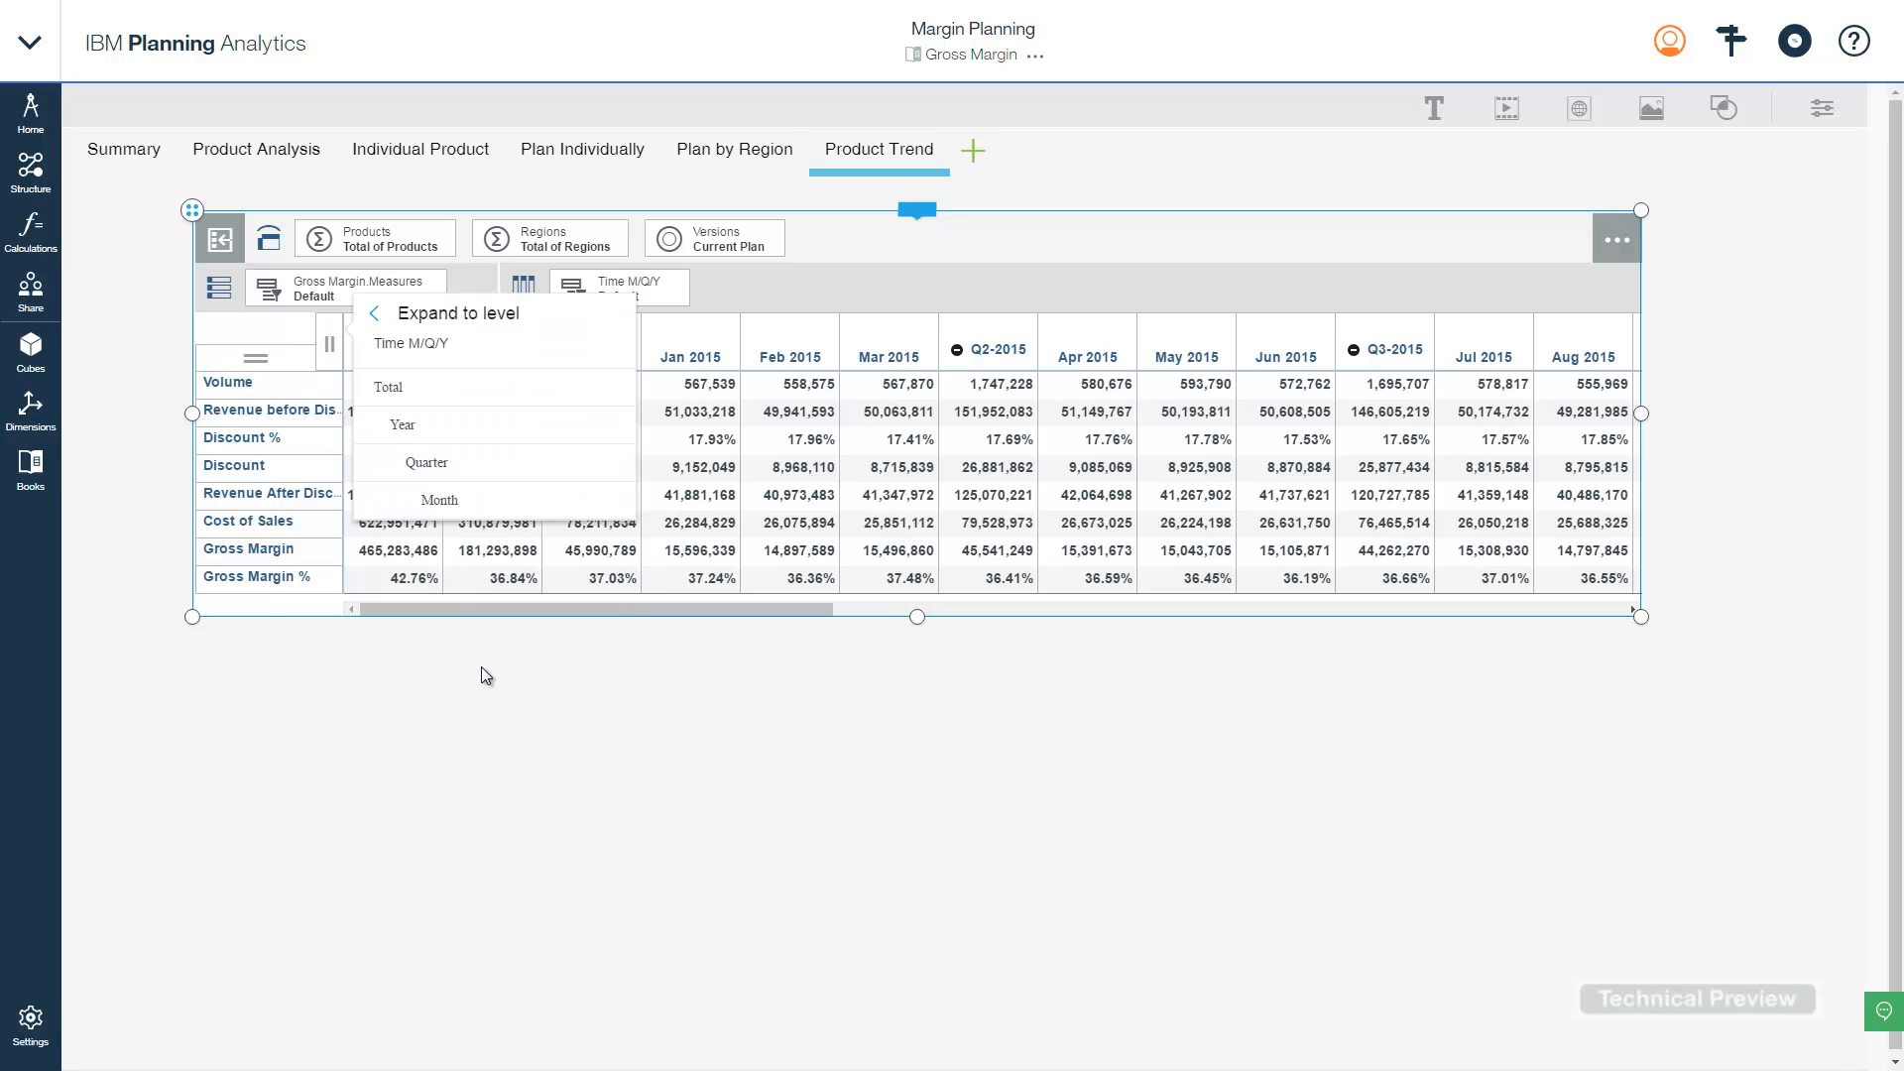
pyautogui.click(471, 461)
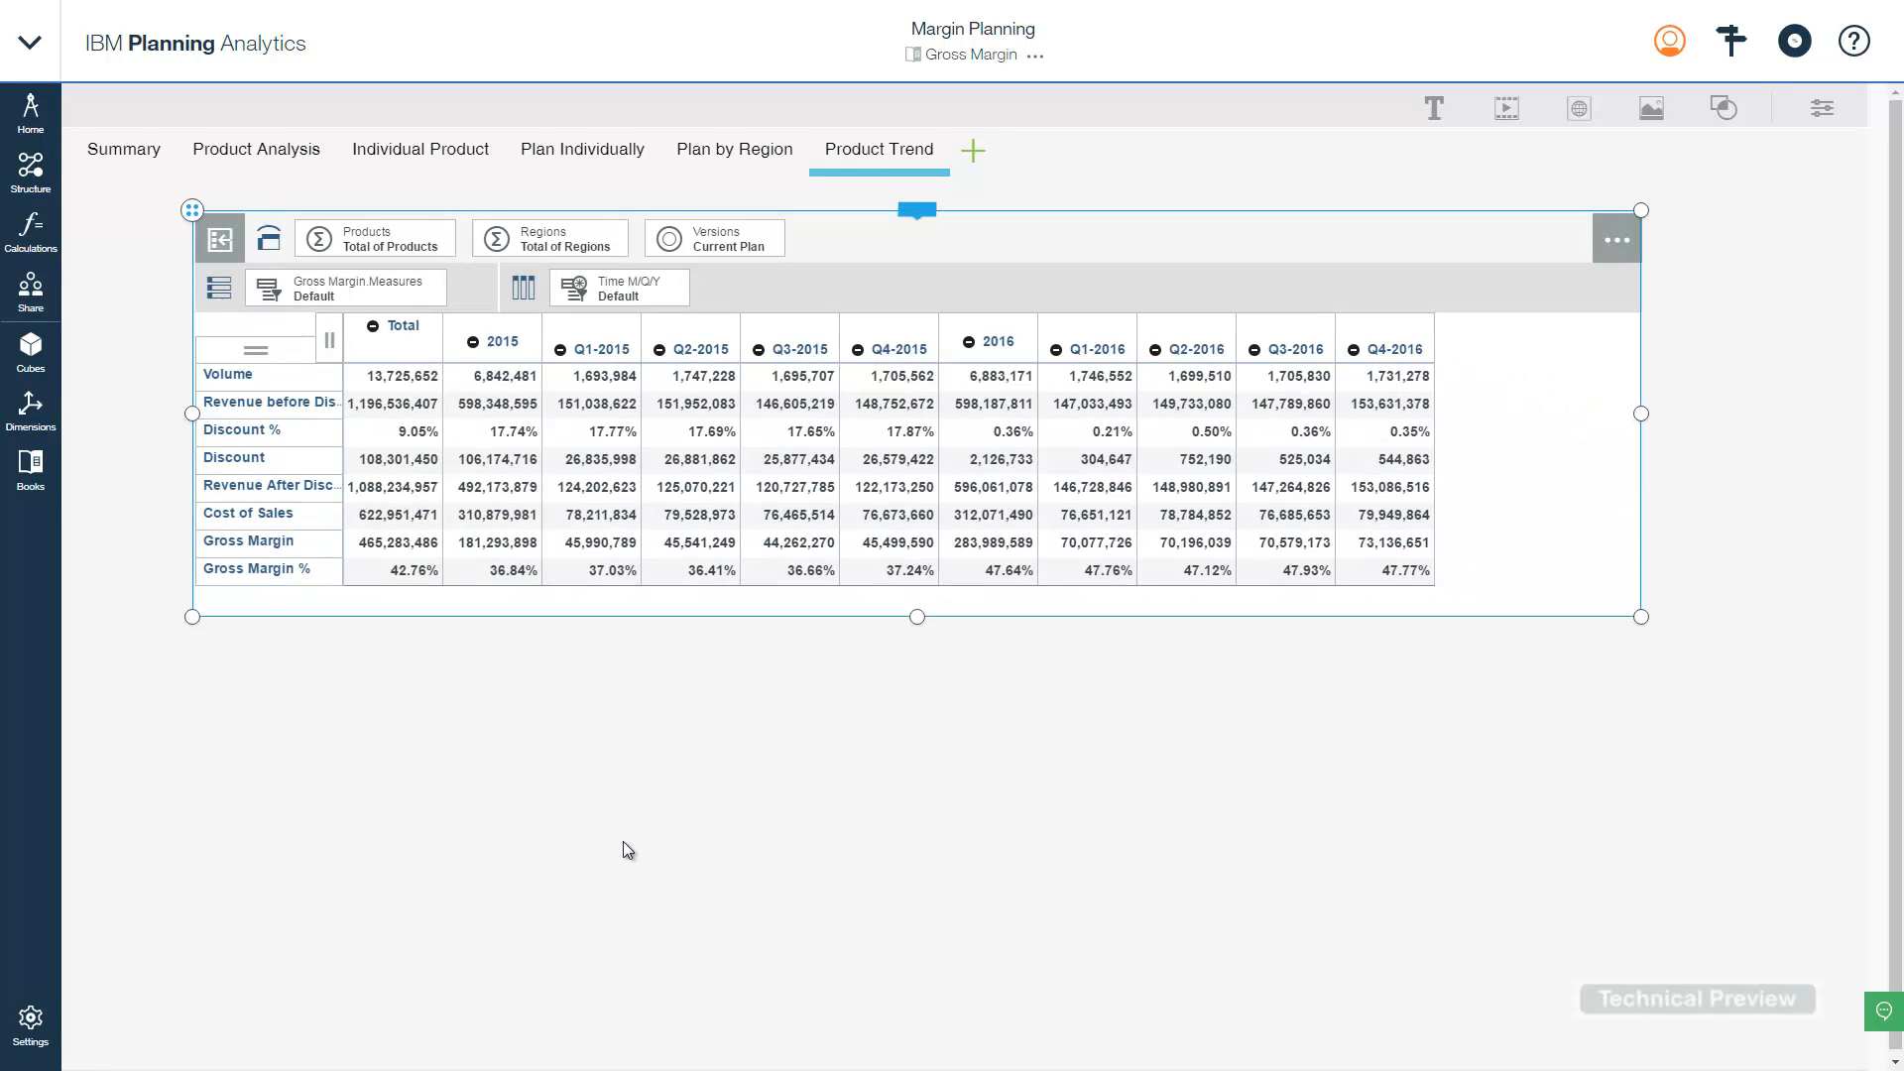
# - Hide the Total column and shorten the view slightly
pyautogui.click(401, 348)
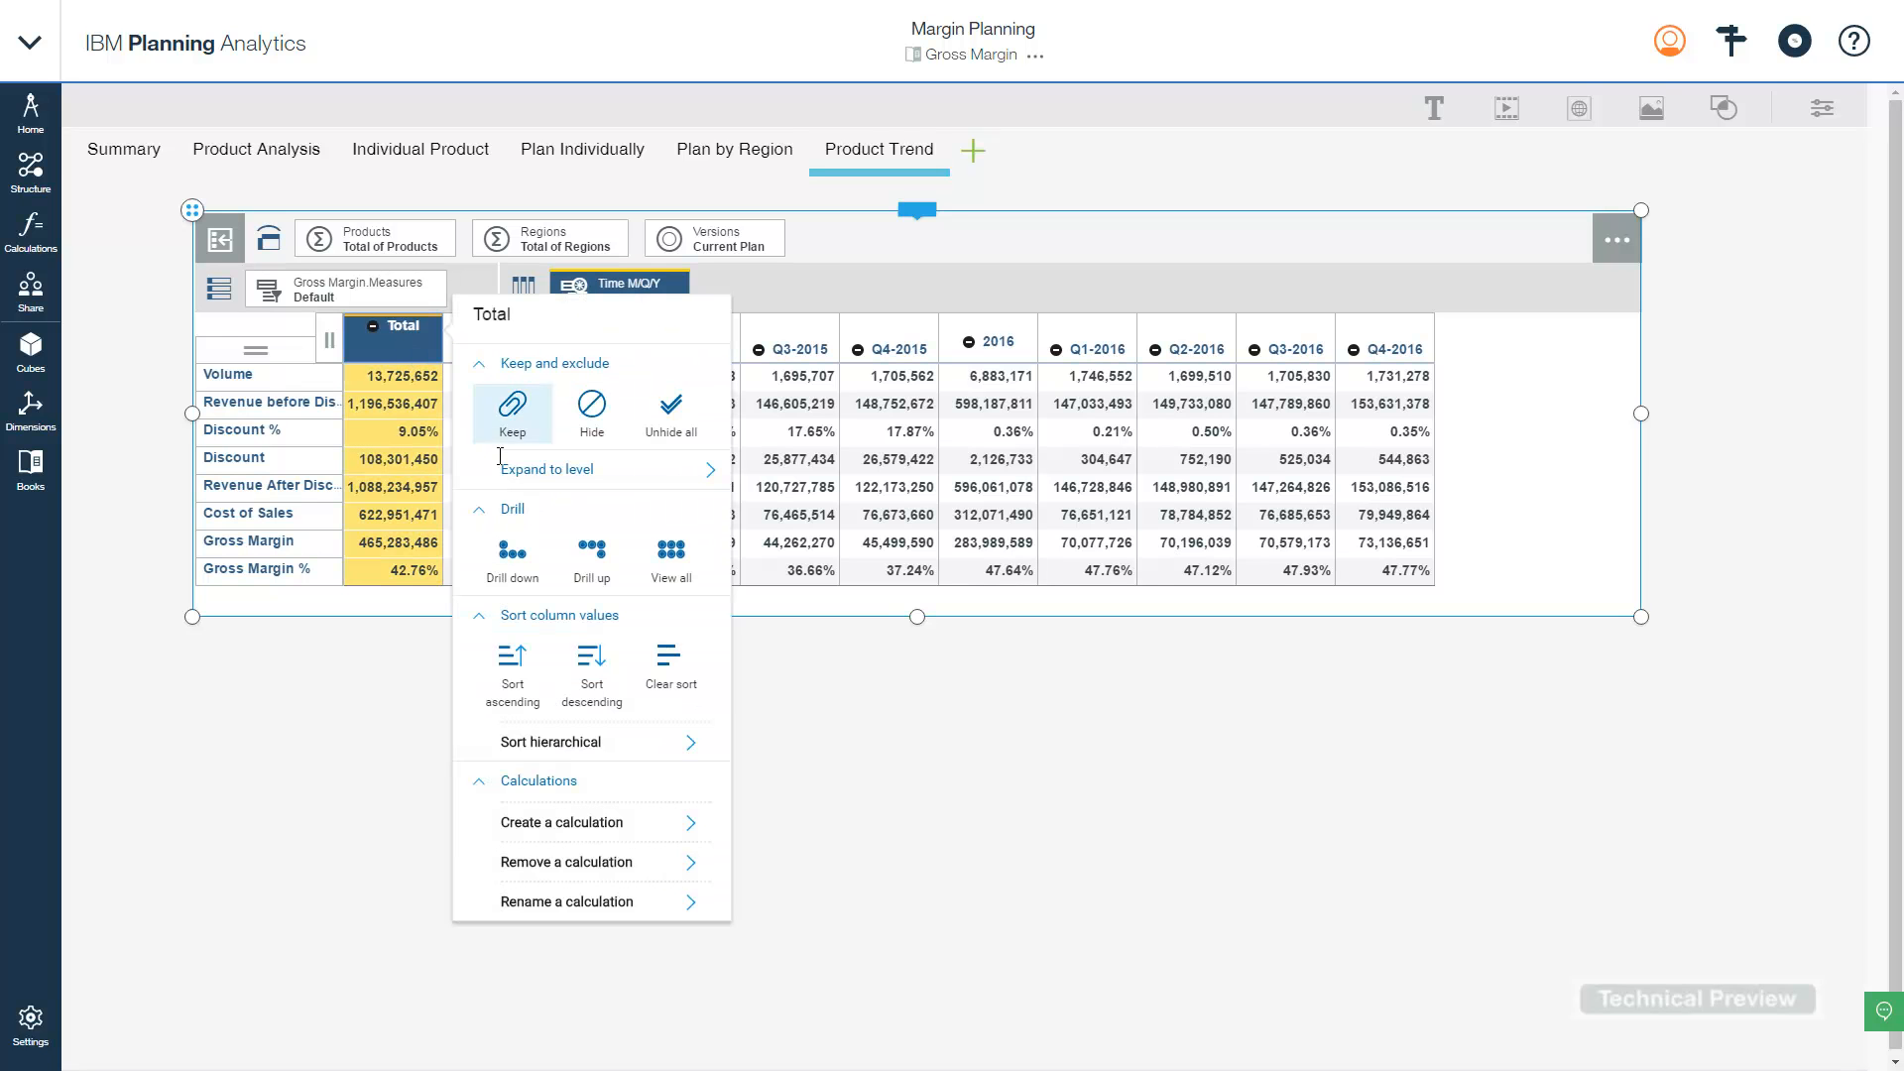
pyautogui.click(592, 412)
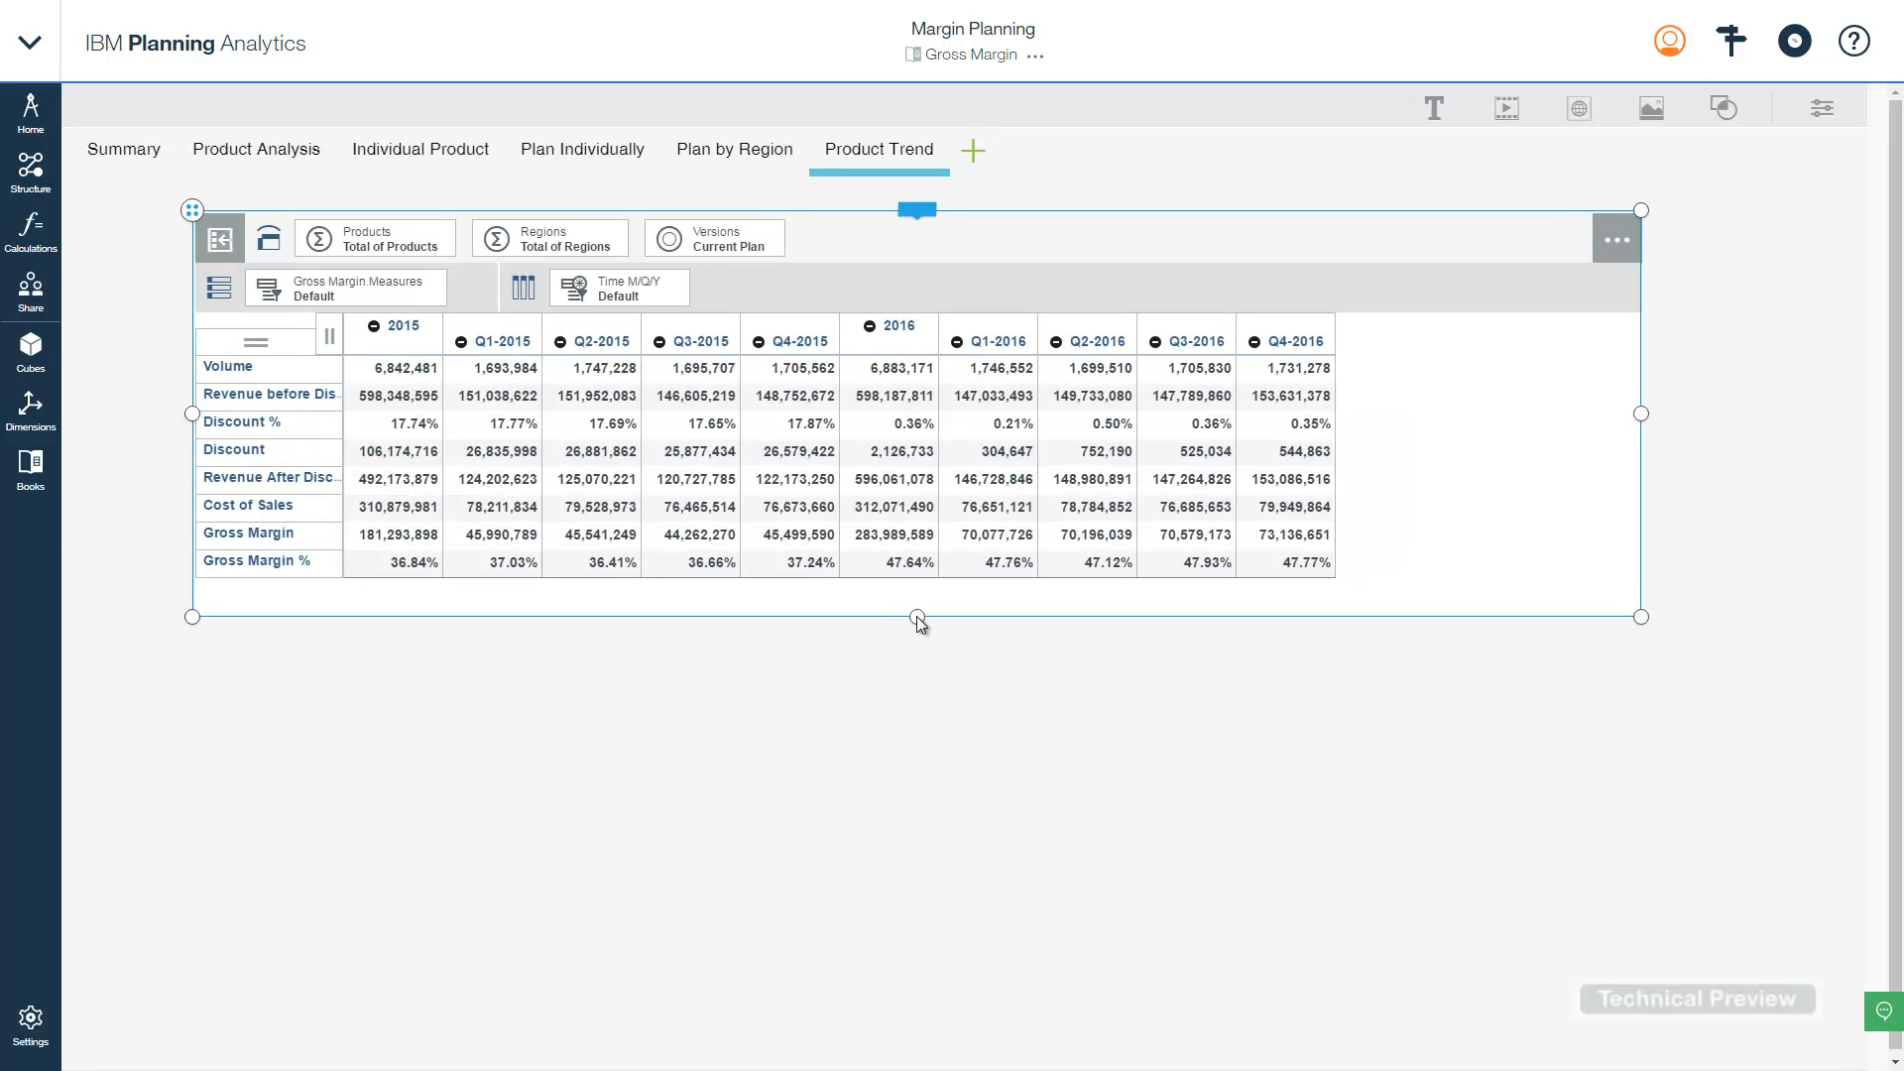
pyautogui.moveTo(917, 616); pyautogui.dragTo(922, 606)
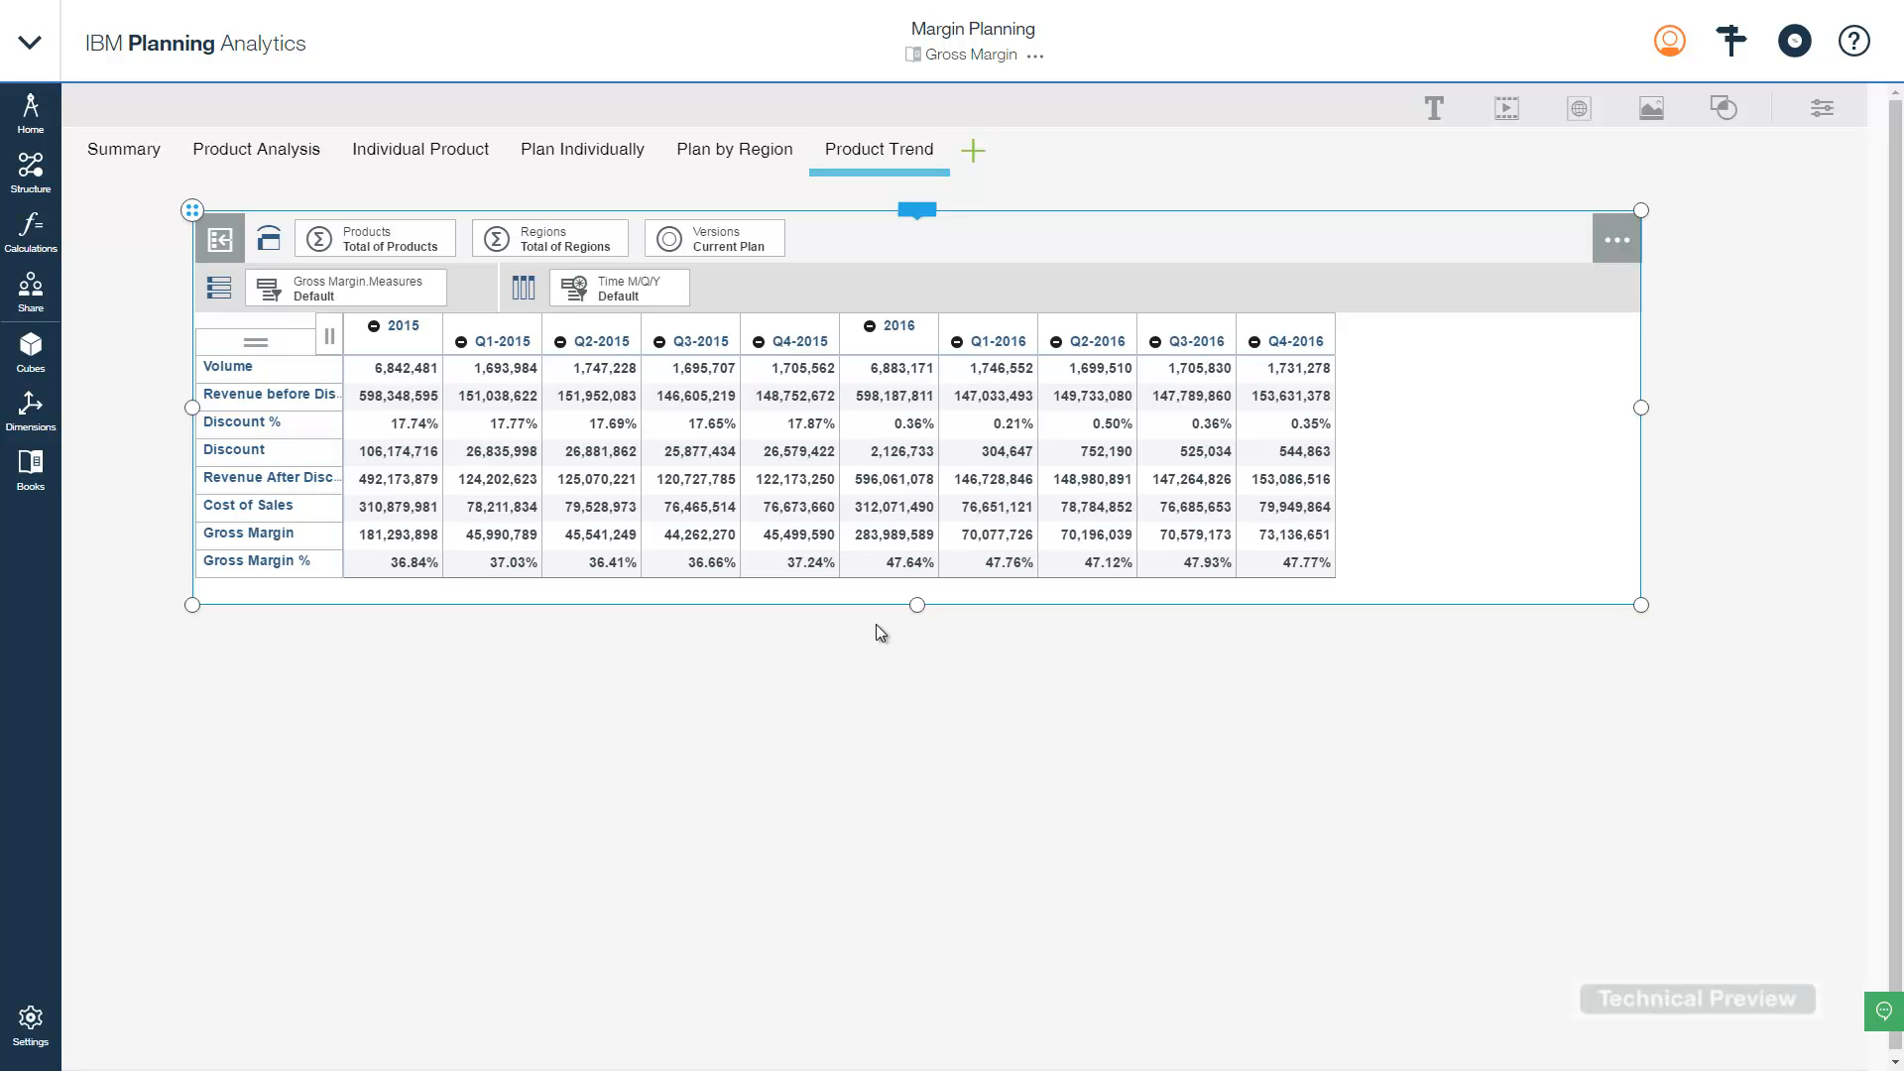
# - Duplicate the Gross Margin view and place the copy beneath the original
pyautogui.click(924, 211)
pyautogui.click(1012, 162)
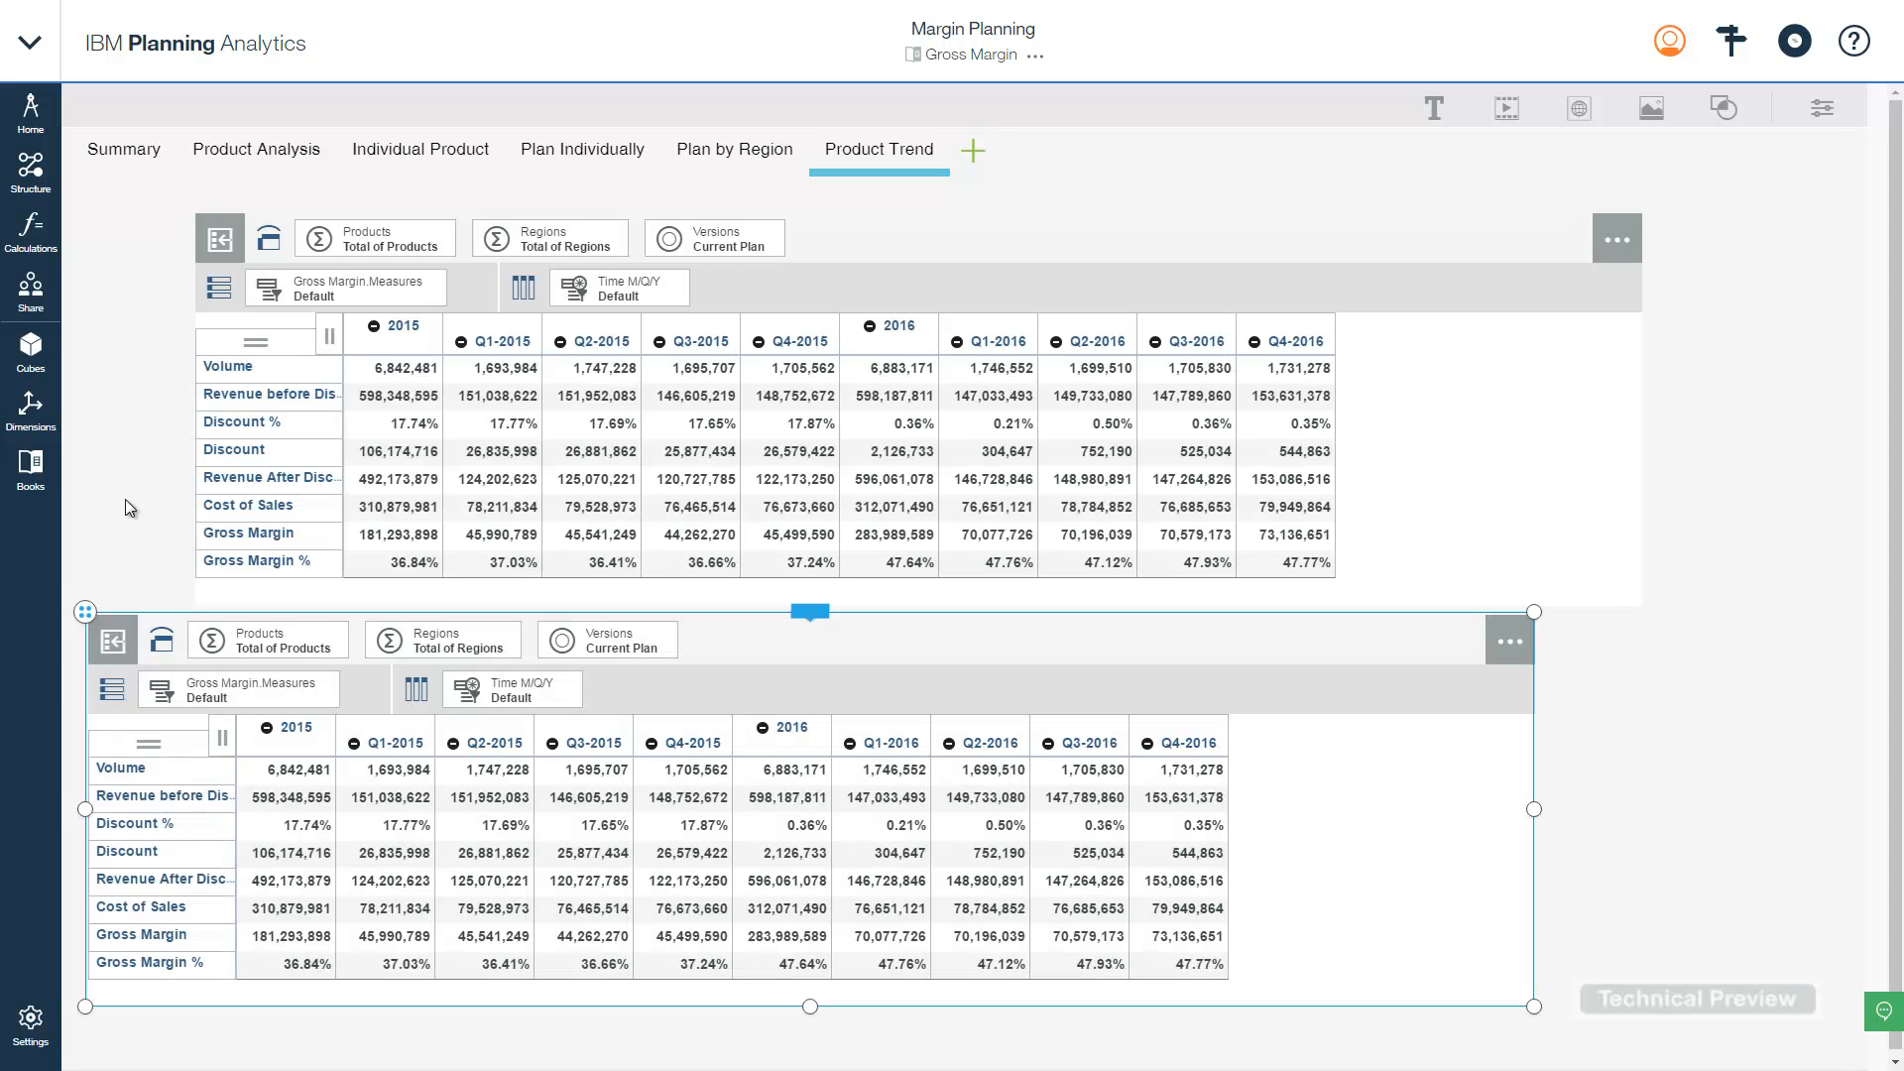
pyautogui.moveTo(97, 610); pyautogui.dragTo(194, 607)
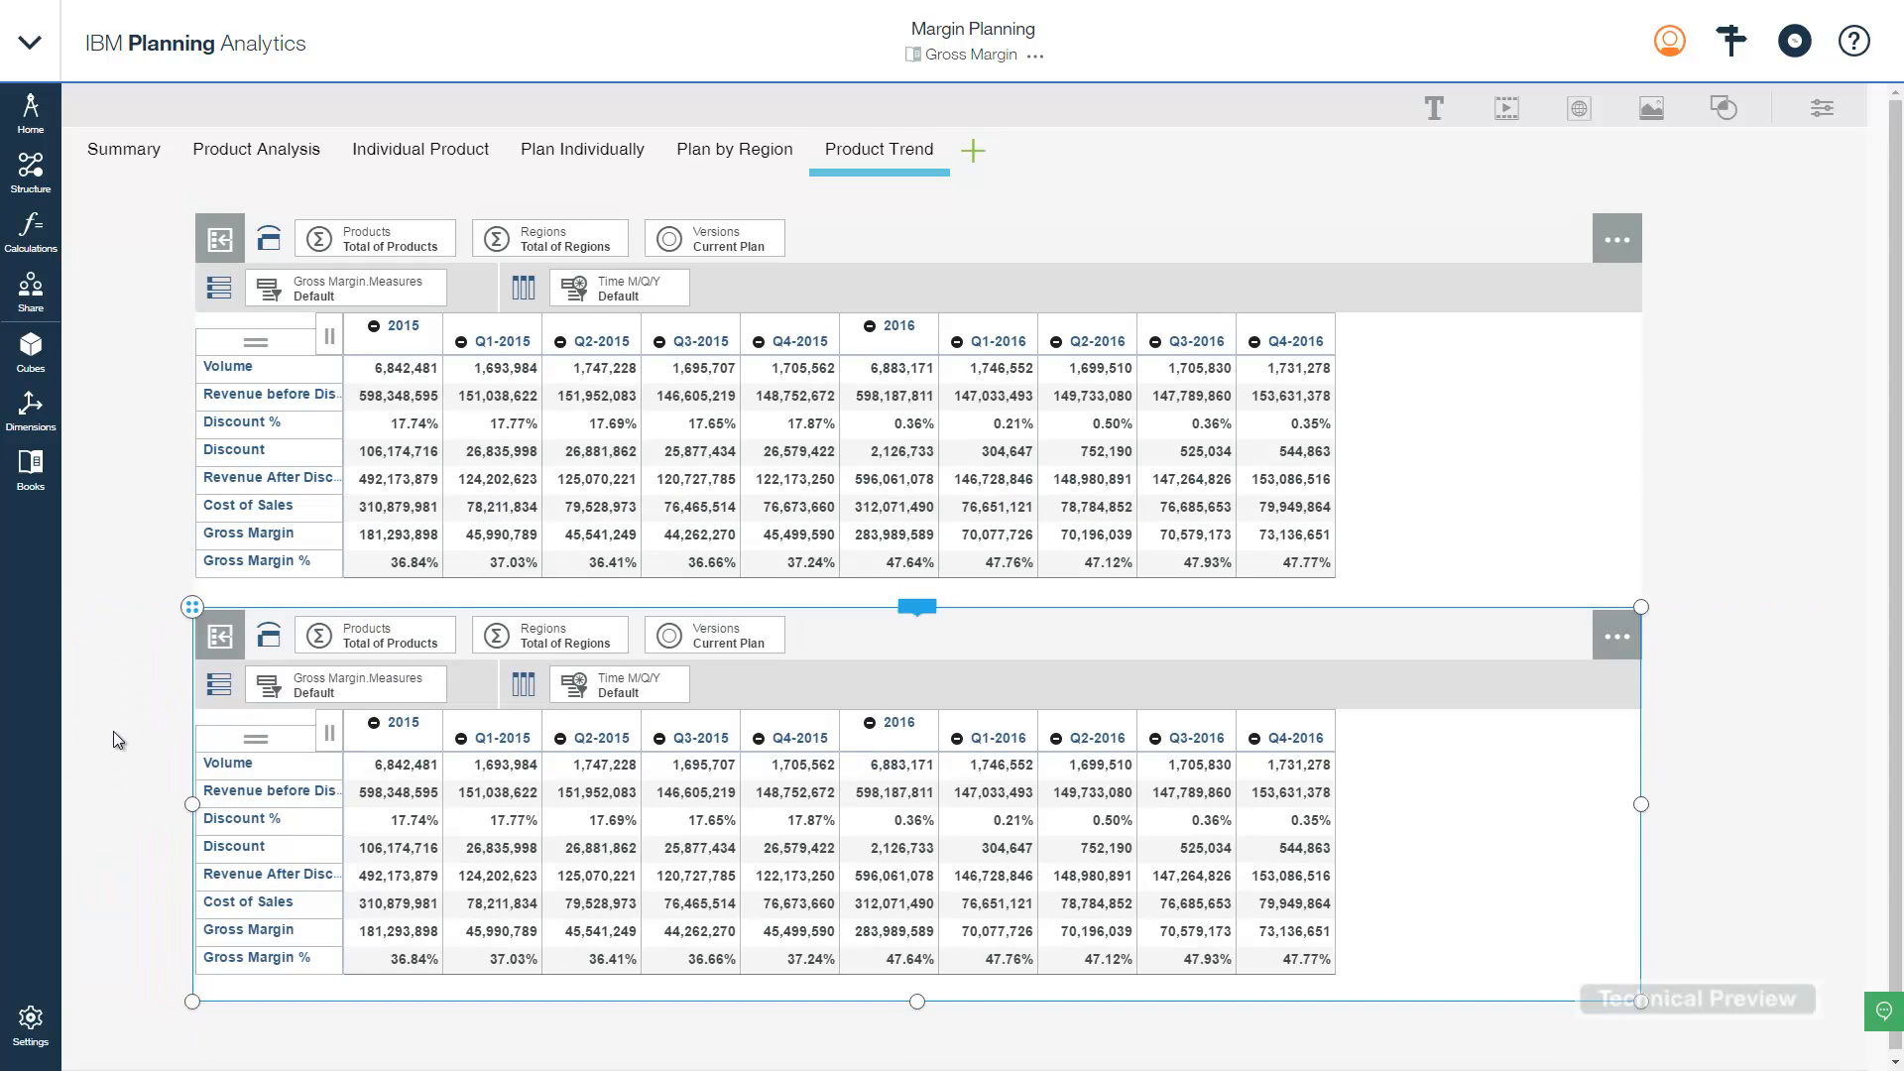
pyautogui.click(230, 764)
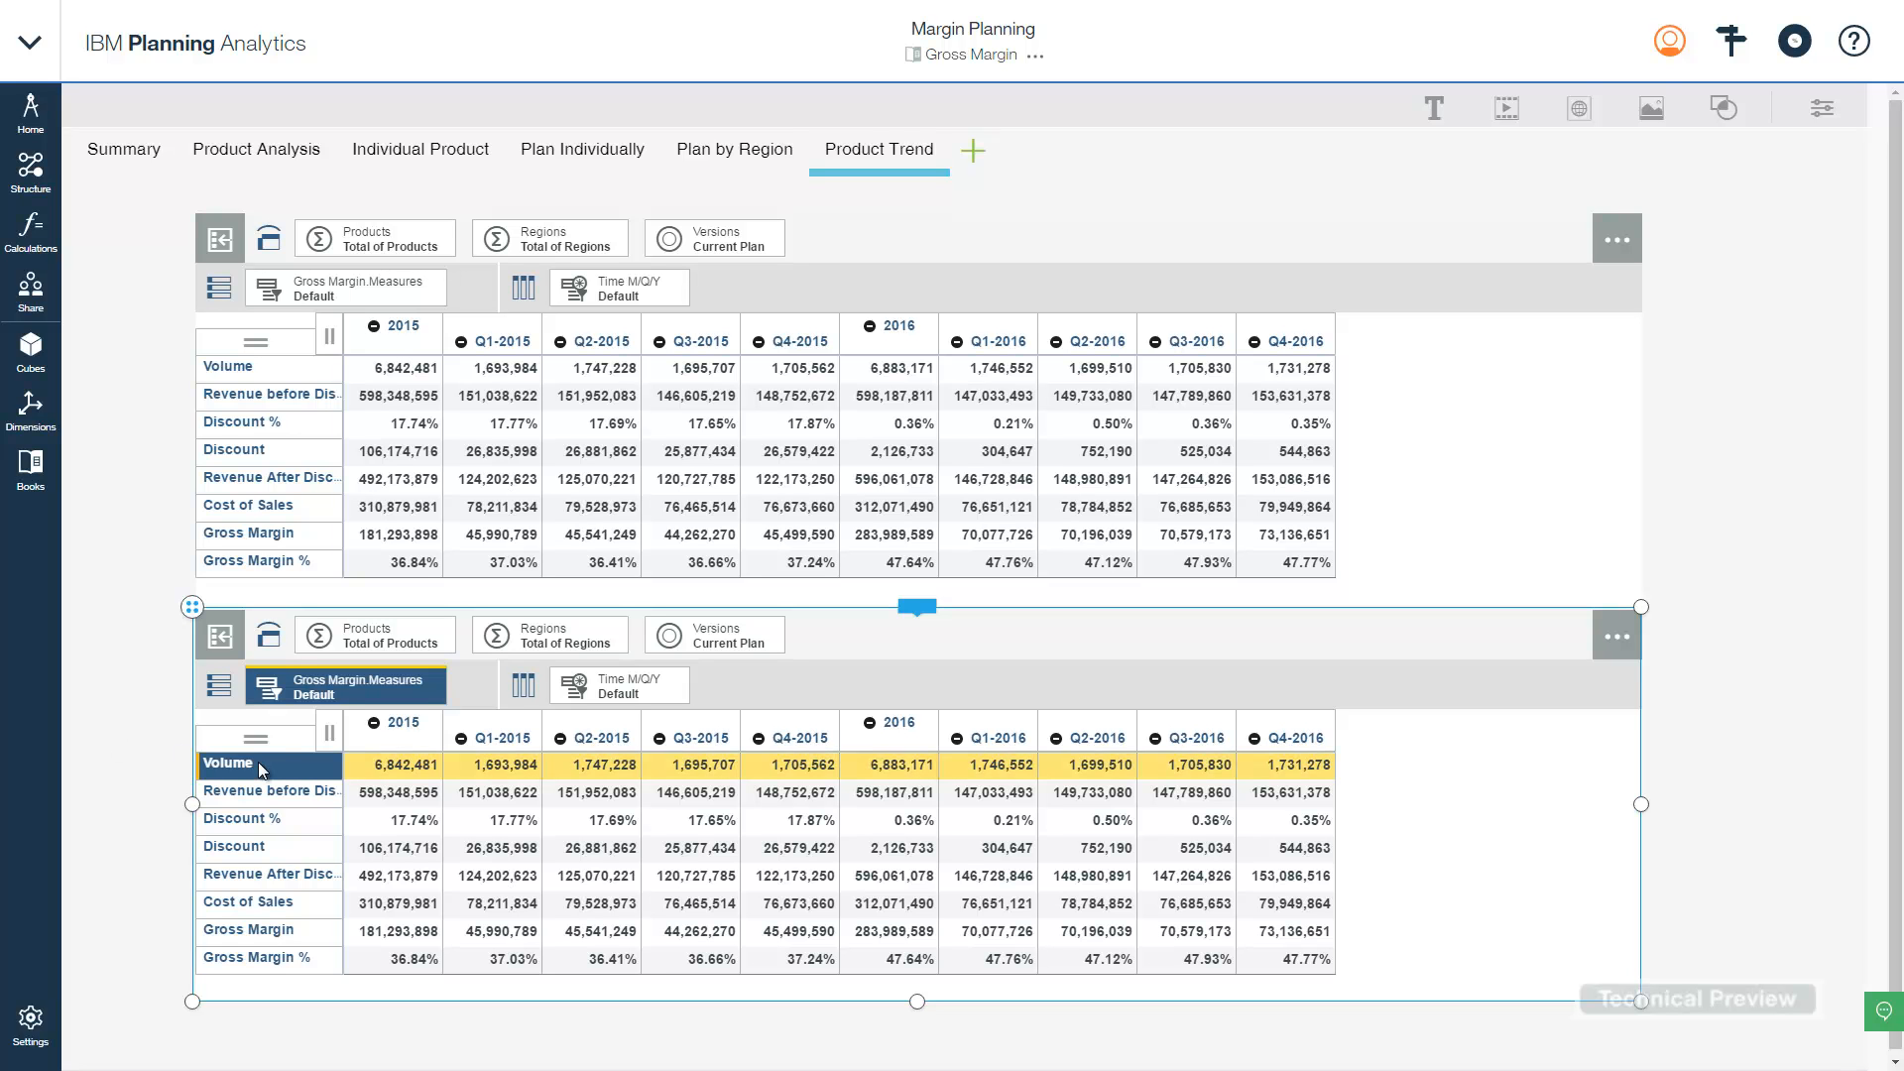
# - Put Volume in the lower view, drill Total of Products into its five categories, then edit the Time set
pyautogui.moveTo(277, 769); pyautogui.dragTo(389, 643)
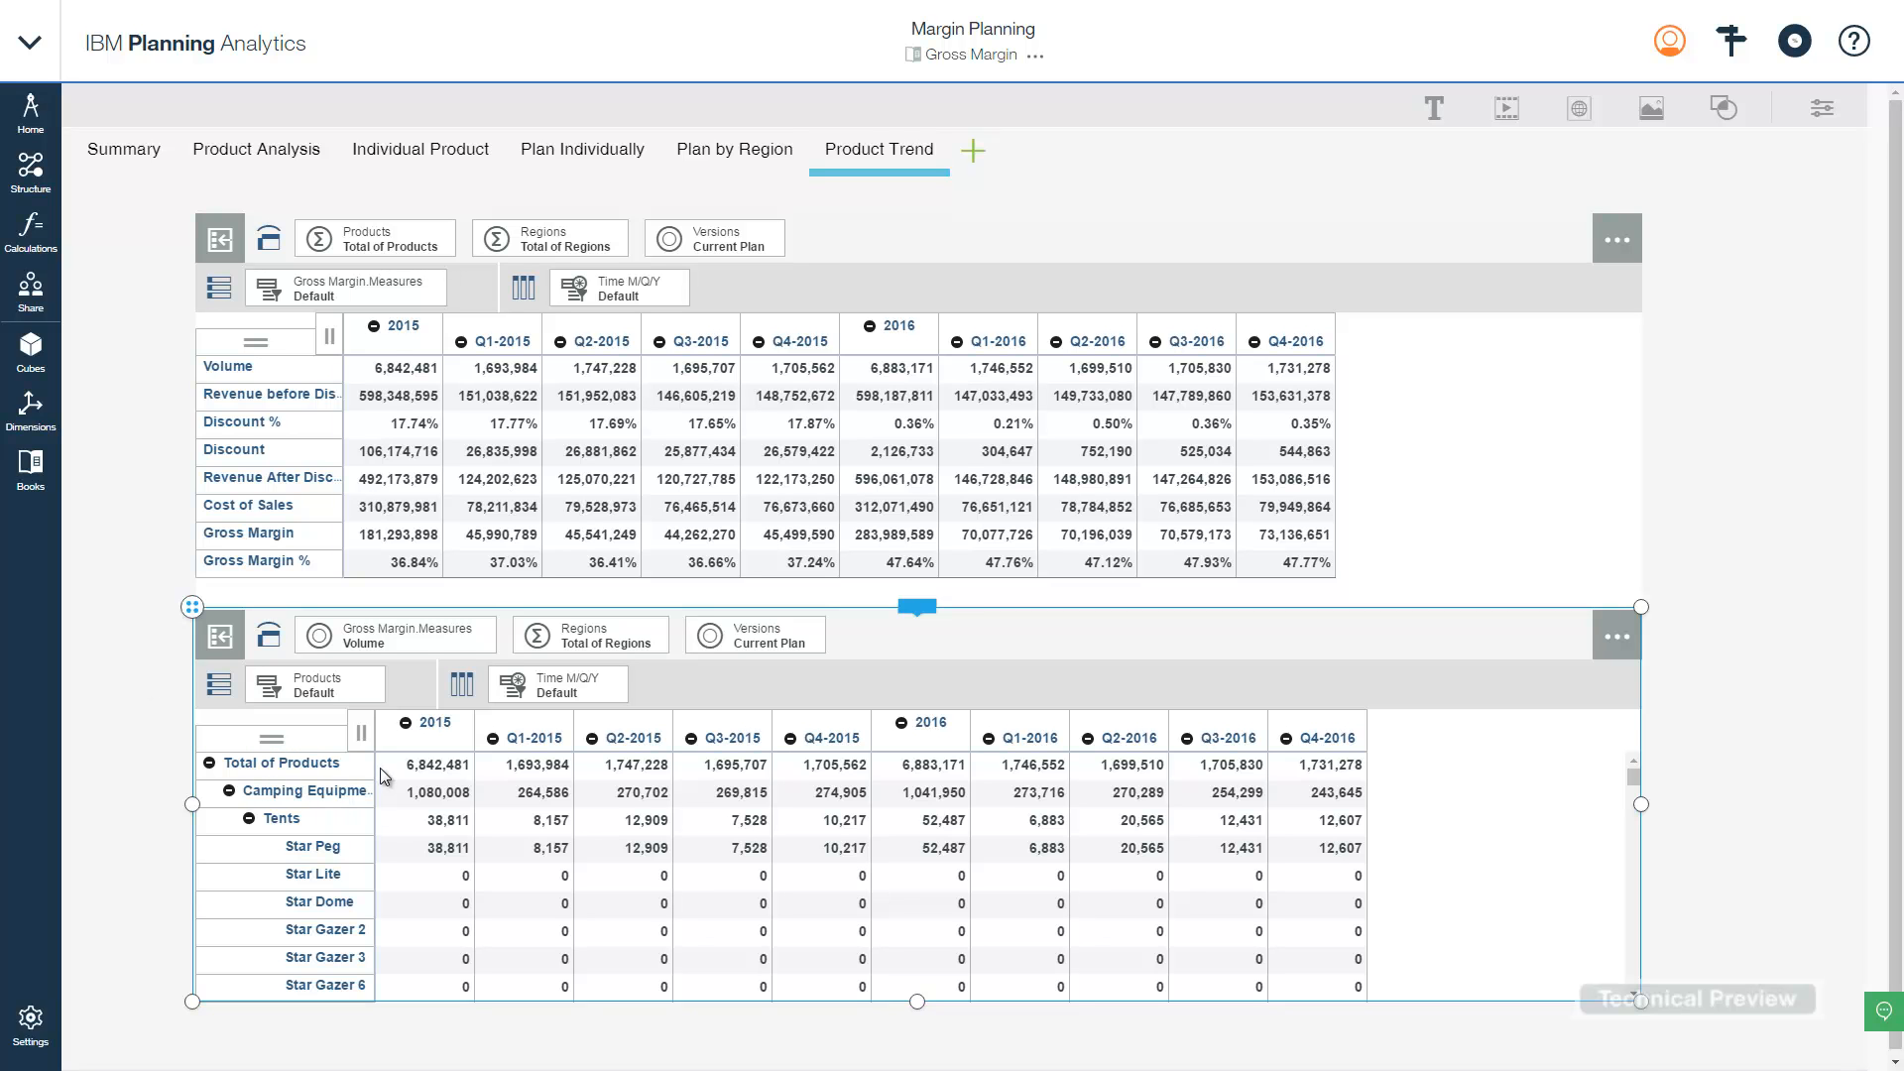
pyautogui.moveTo(374, 765); pyautogui.dragTo(496, 766)
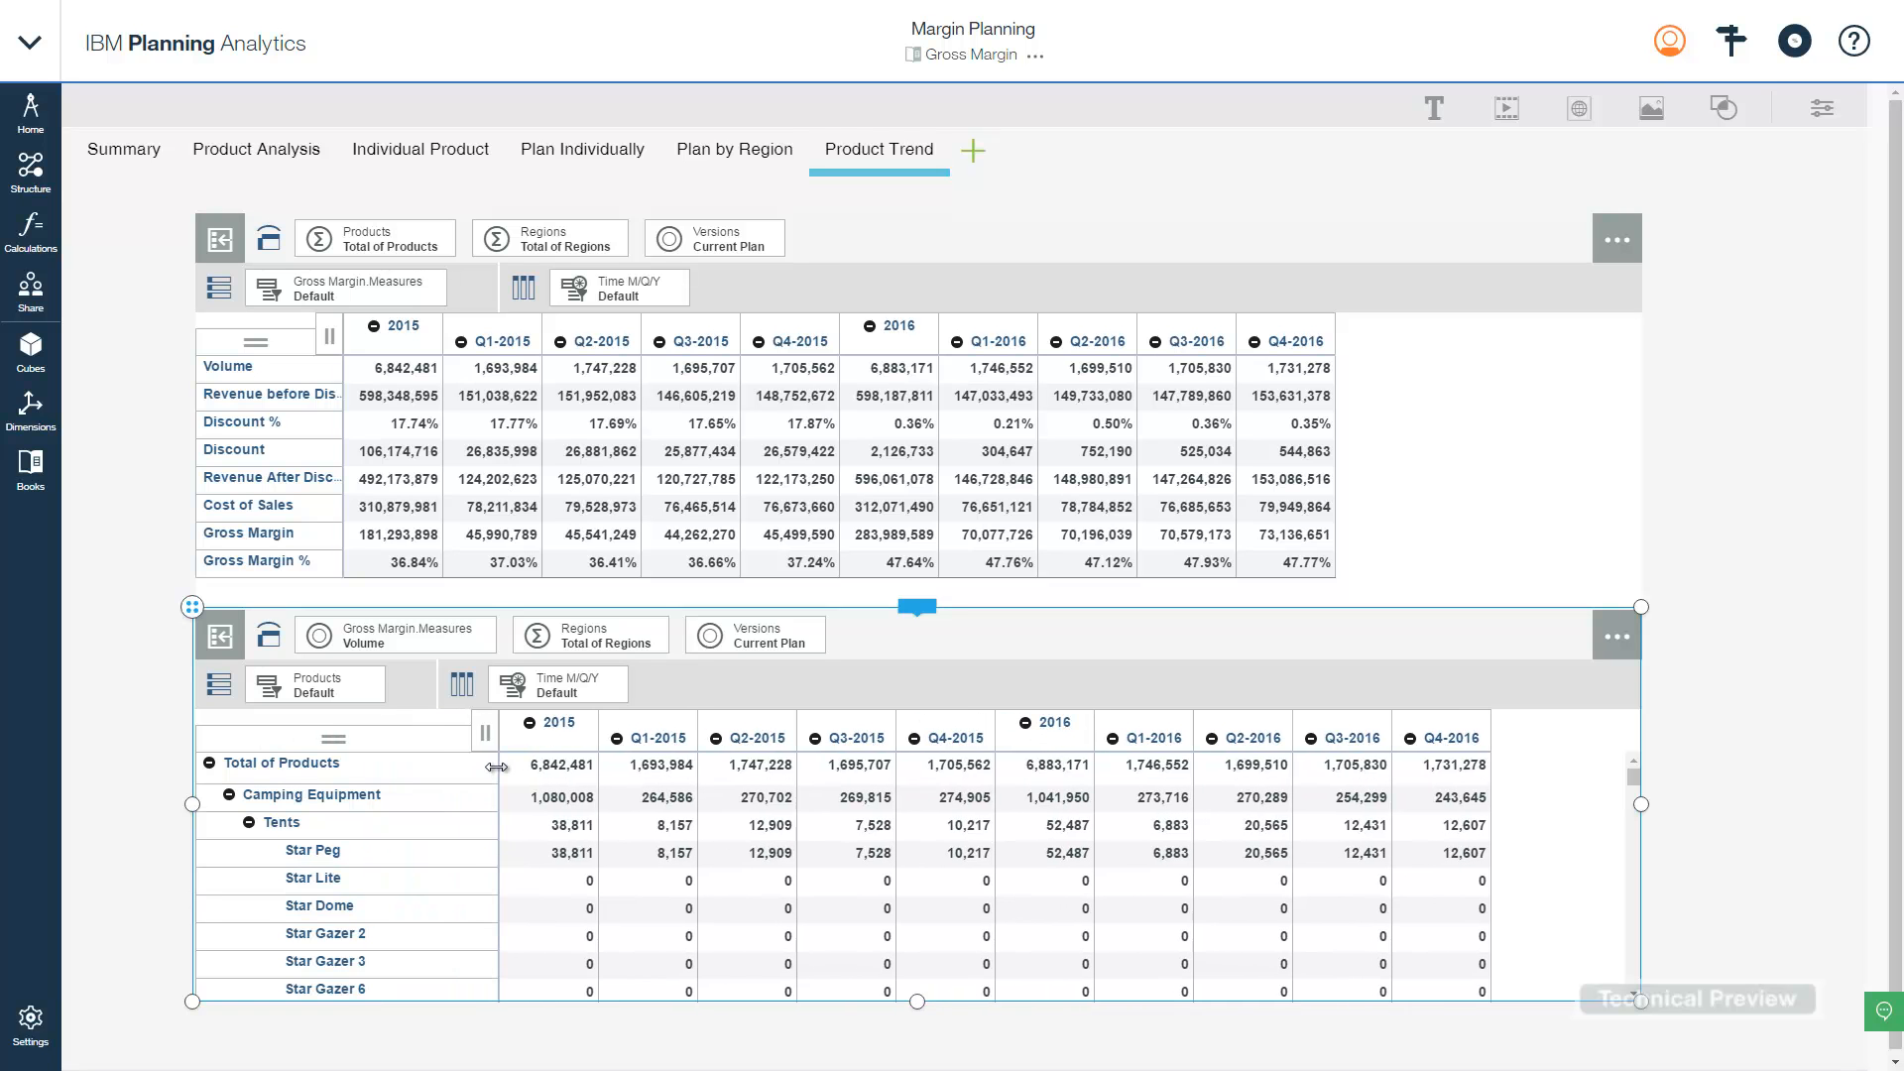
pyautogui.click(298, 769)
pyautogui.doubleClick(296, 769)
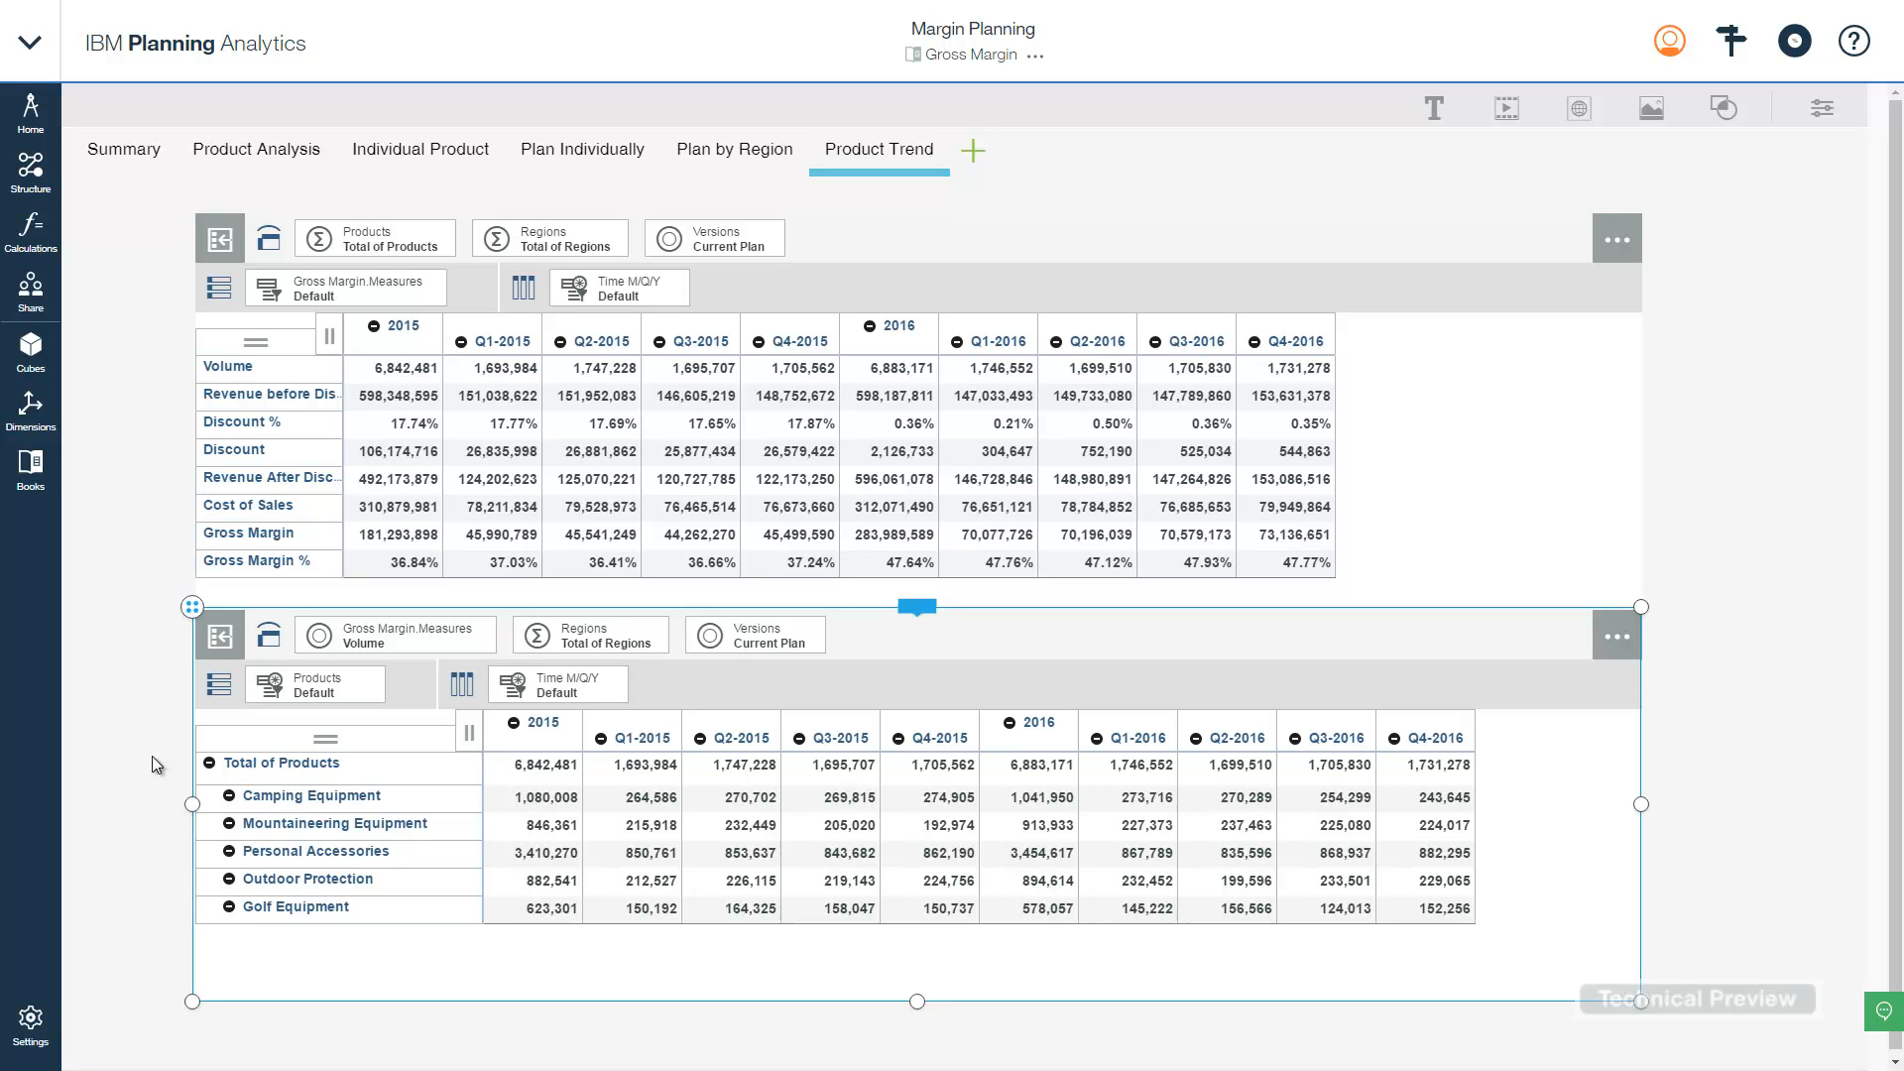
pyautogui.click(559, 689)
# - Replace the lower view's 2015 quarters with 2016 and its leaf months, Jan to Dec 2016
pyautogui.click(491, 482)
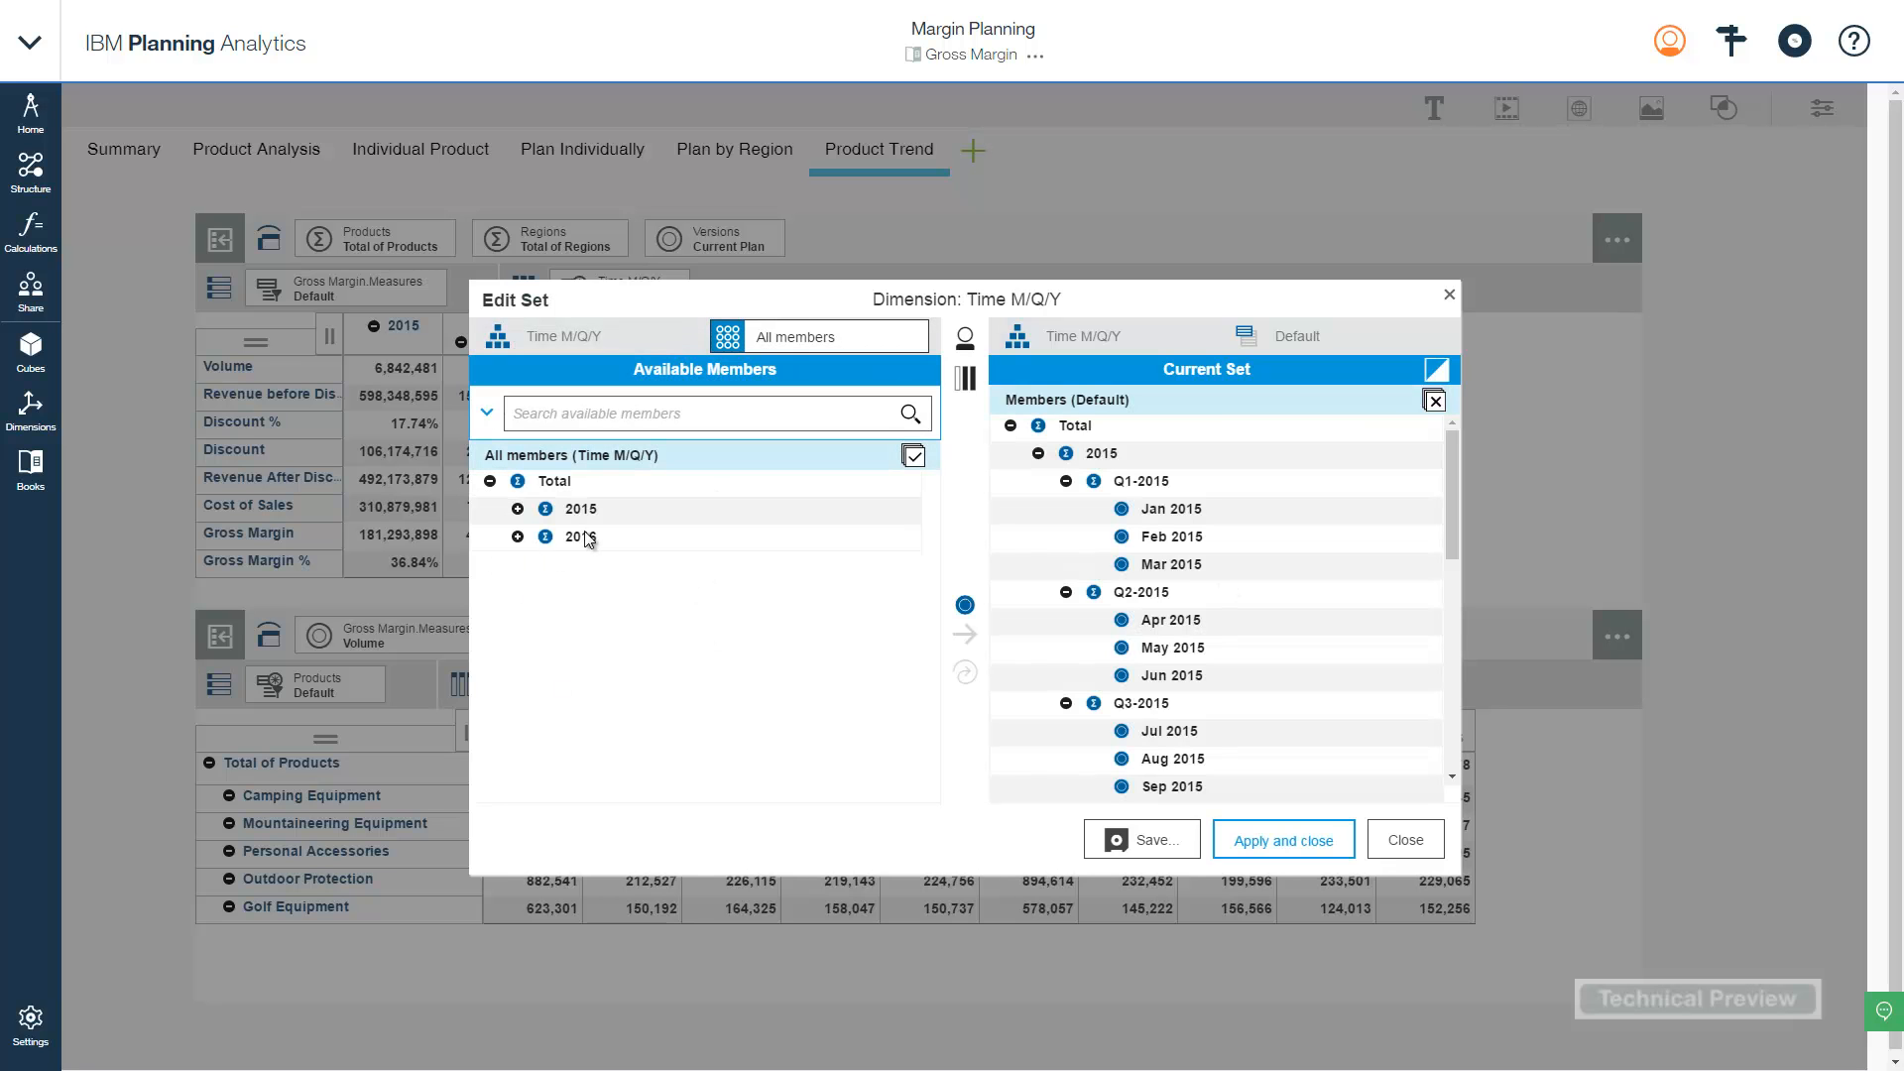
pyautogui.click(585, 536)
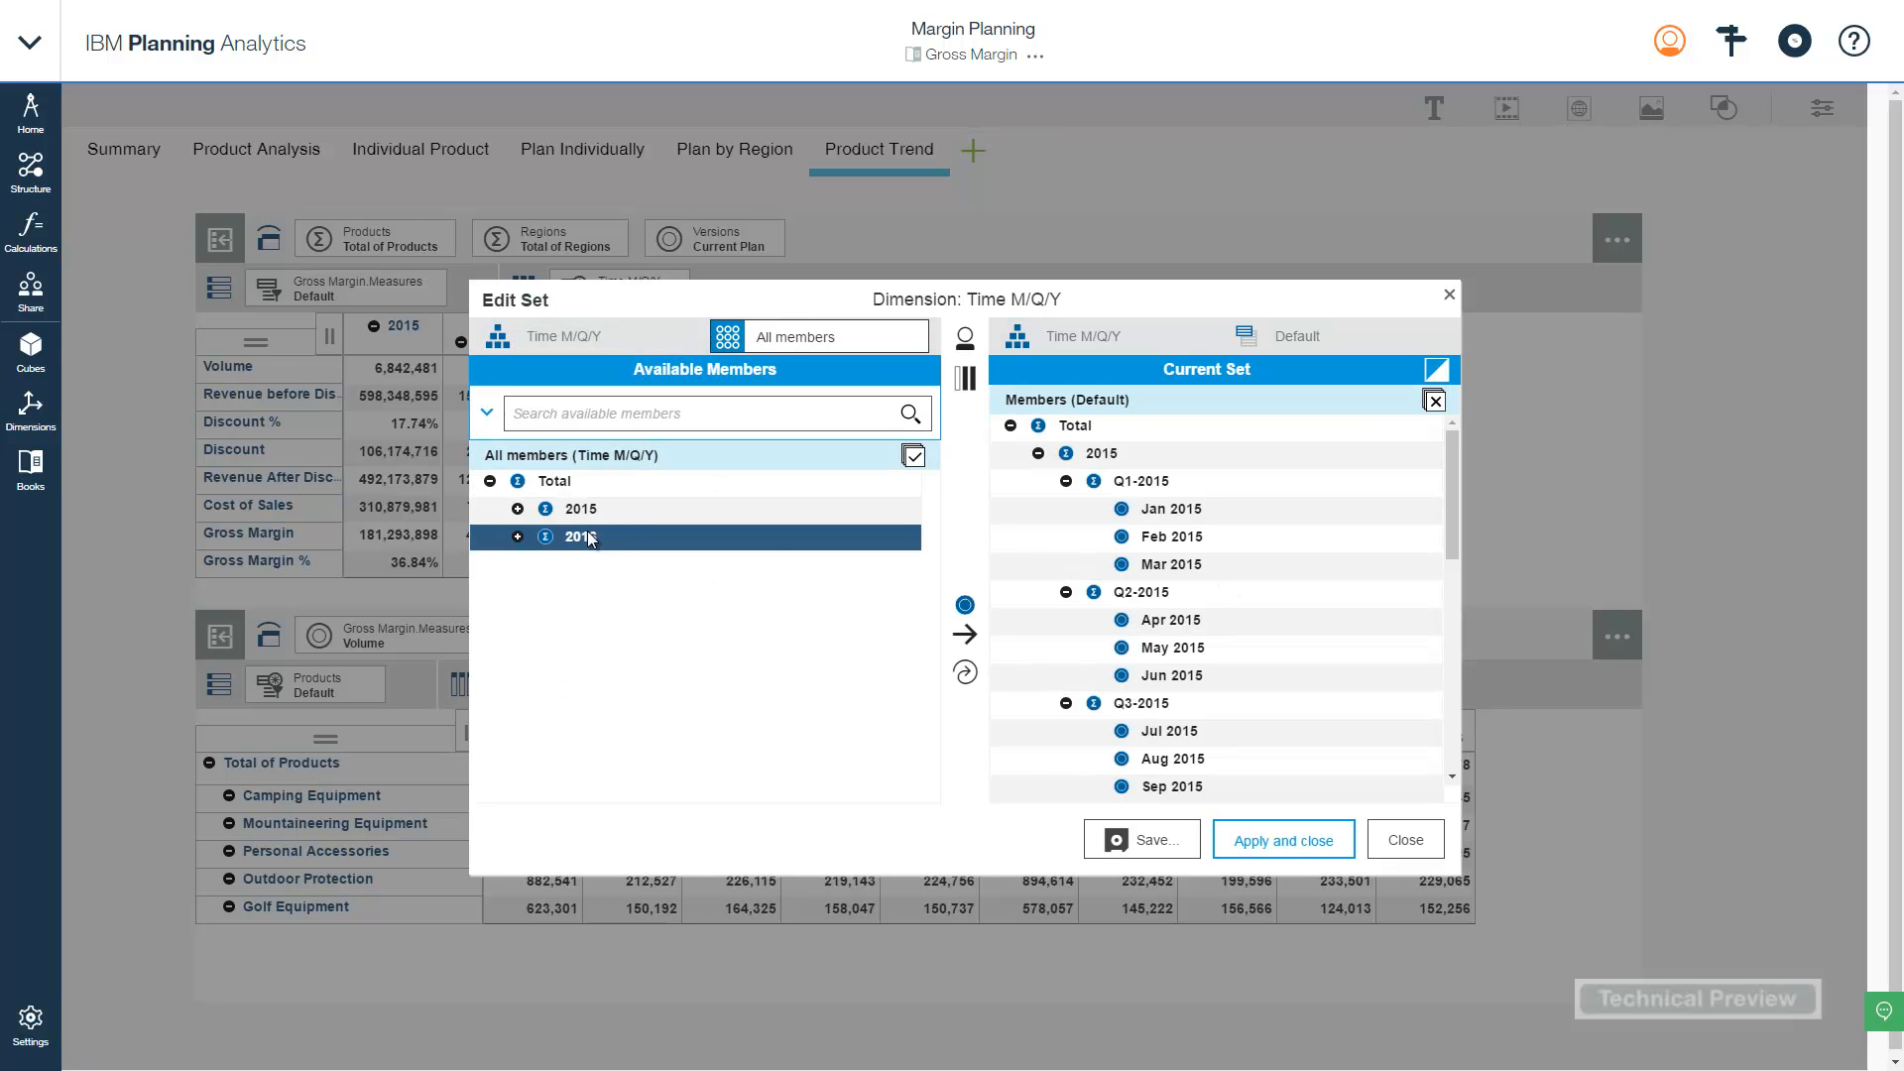
pyautogui.click(964, 606)
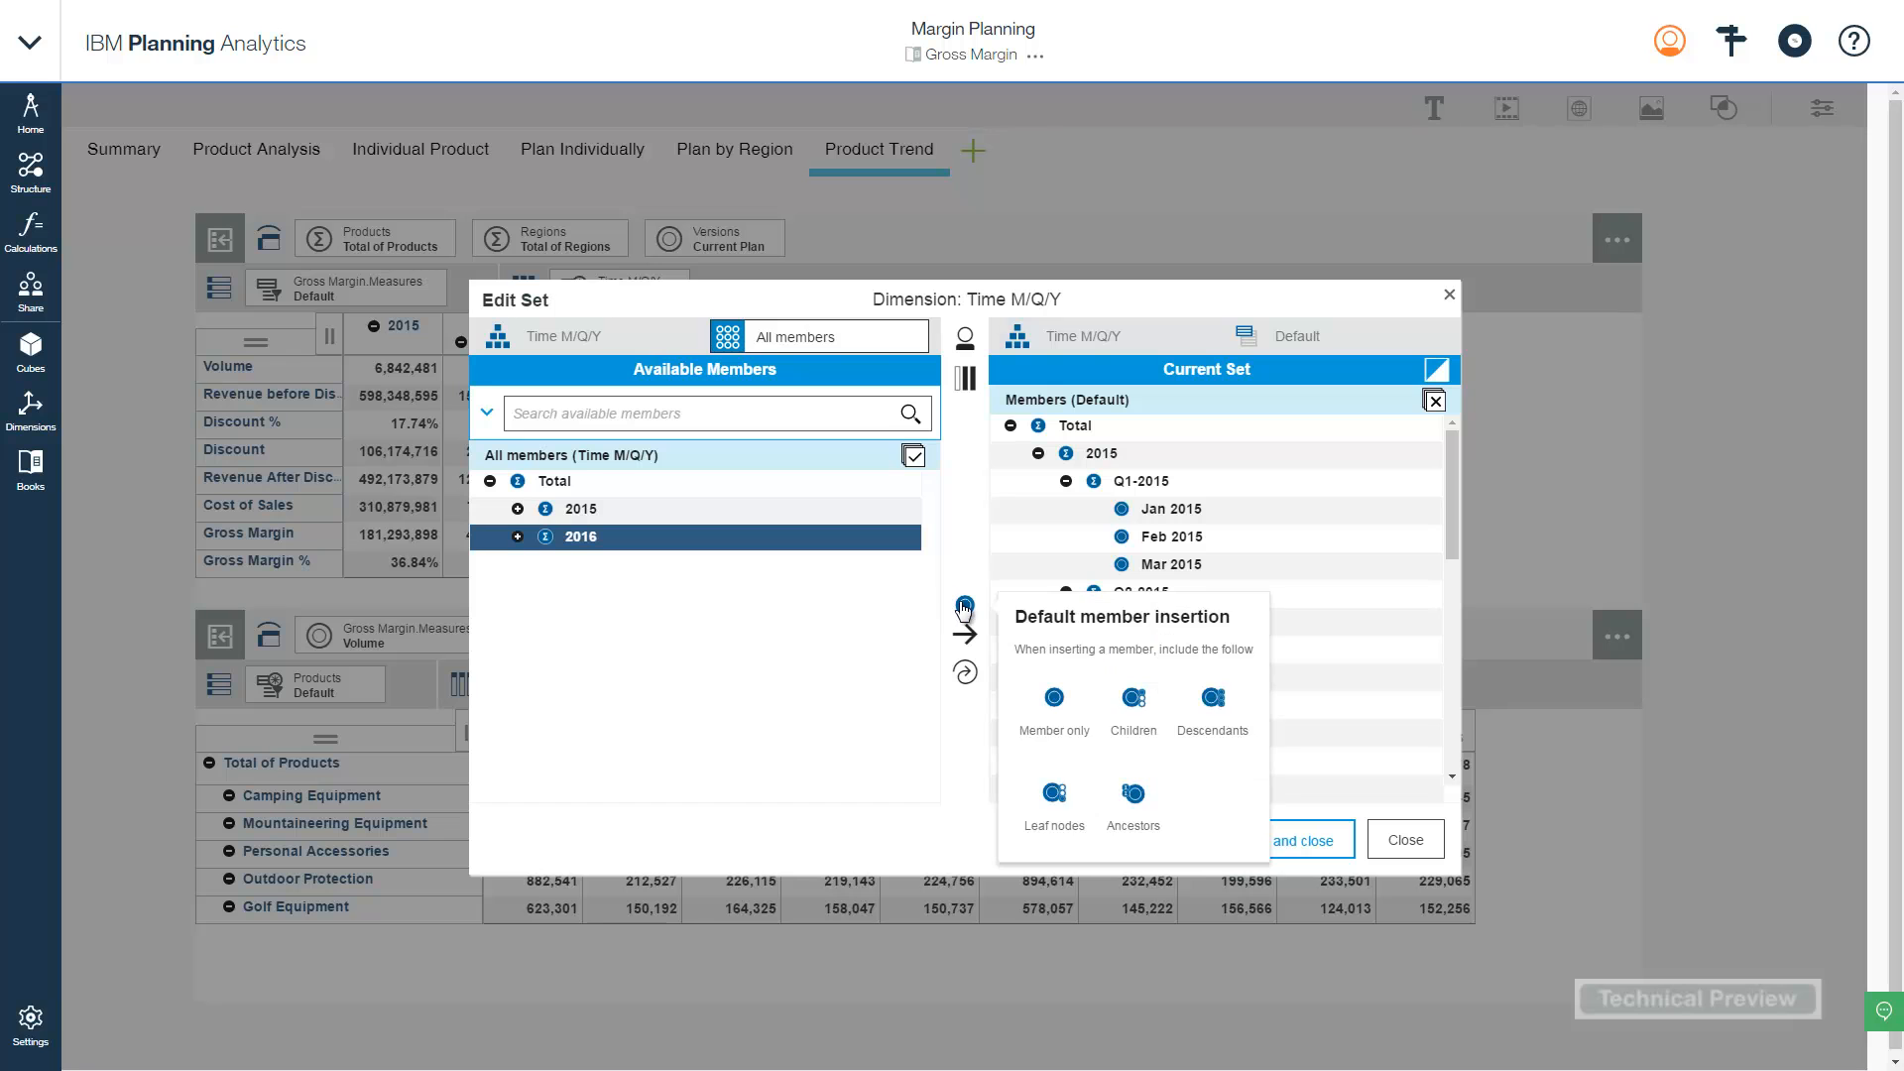
pyautogui.click(1052, 796)
pyautogui.click(964, 674)
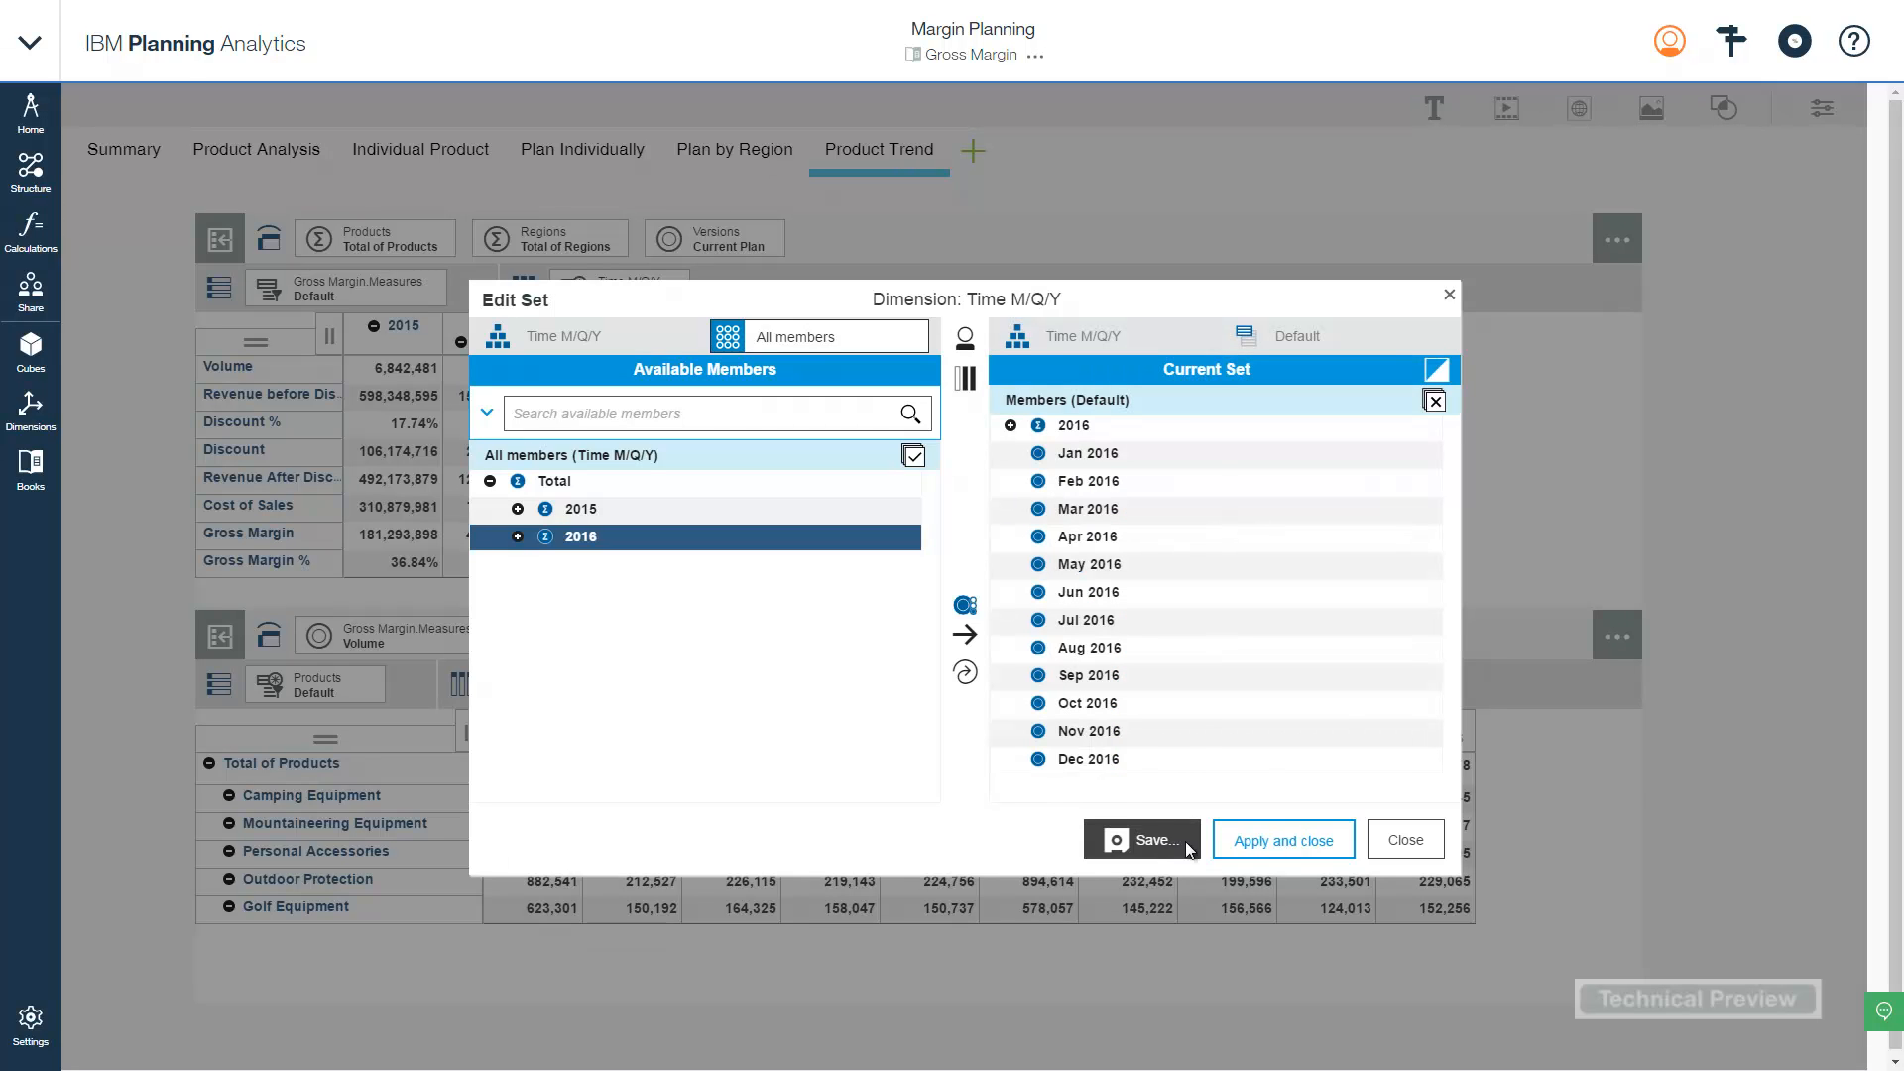
pyautogui.click(1270, 840)
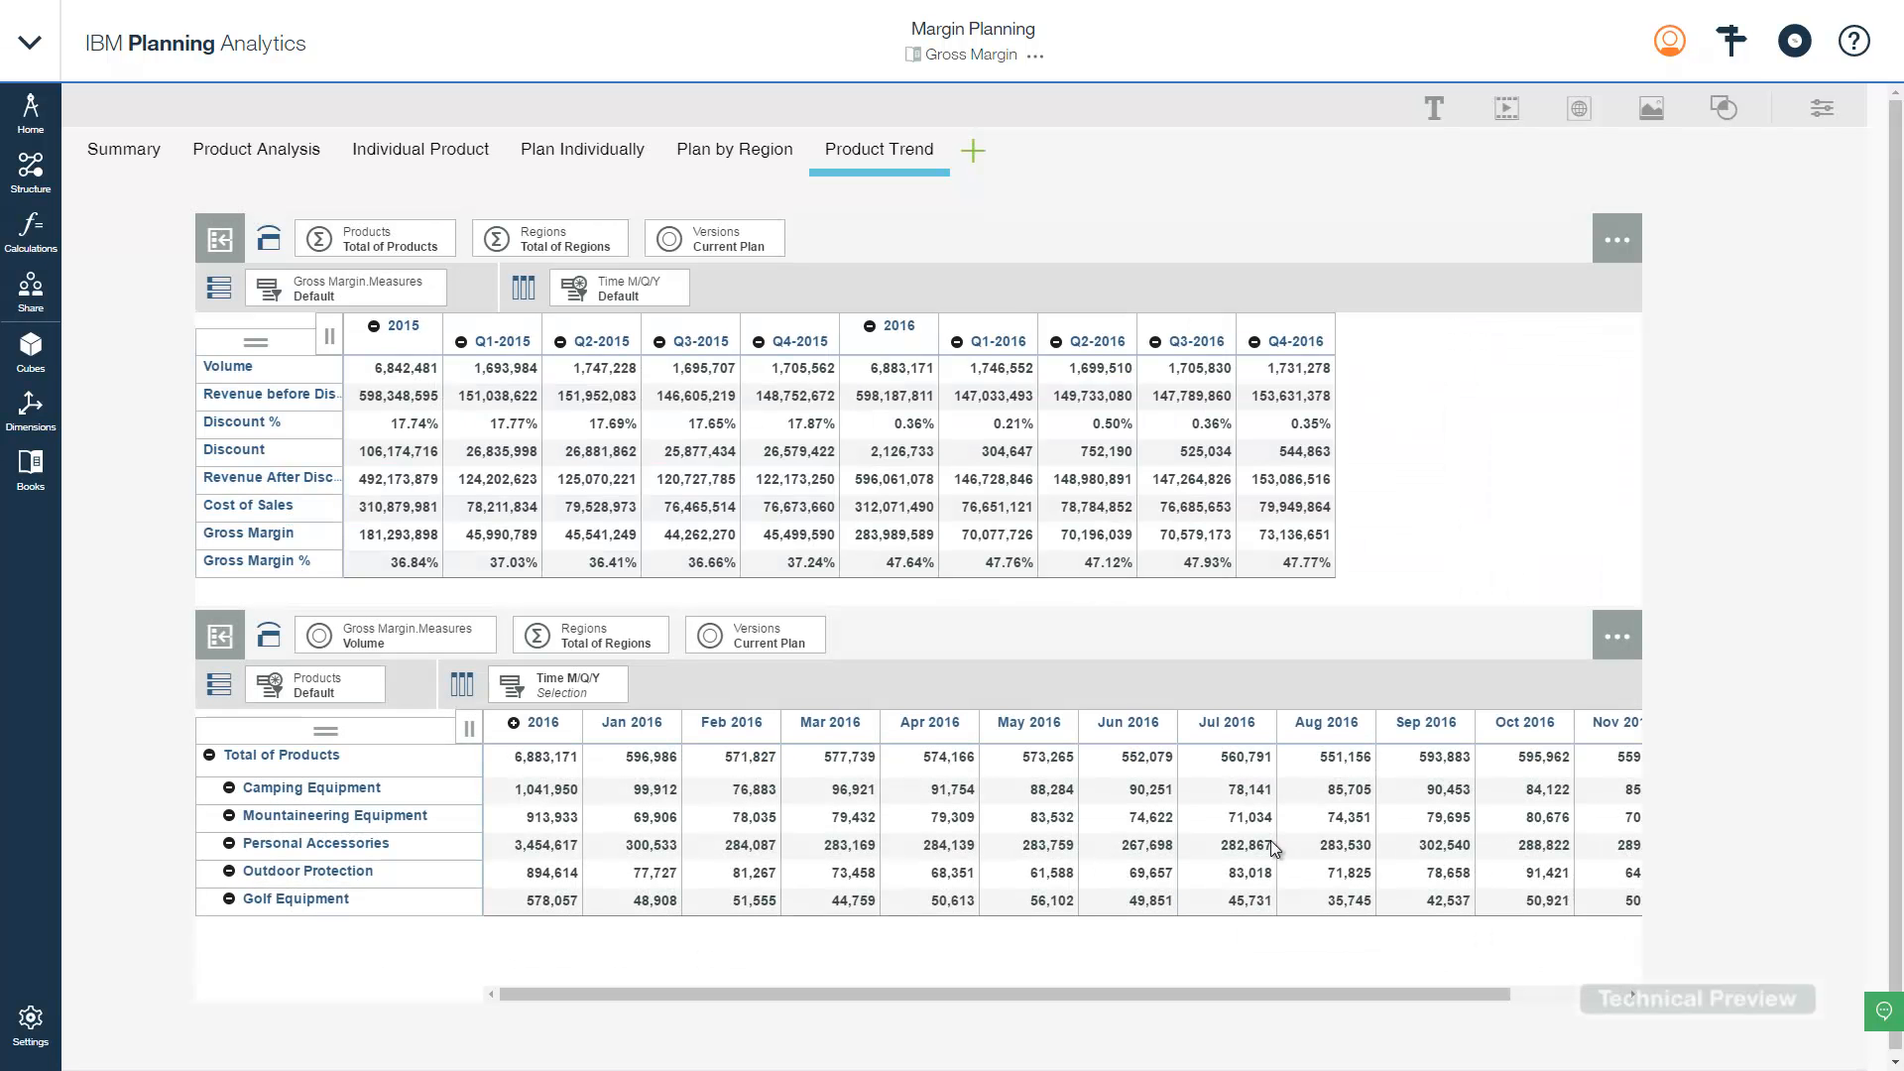
# - Hide the 2016 total column and swap the lower grid so months are rows and categories columns
pyautogui.click(563, 739)
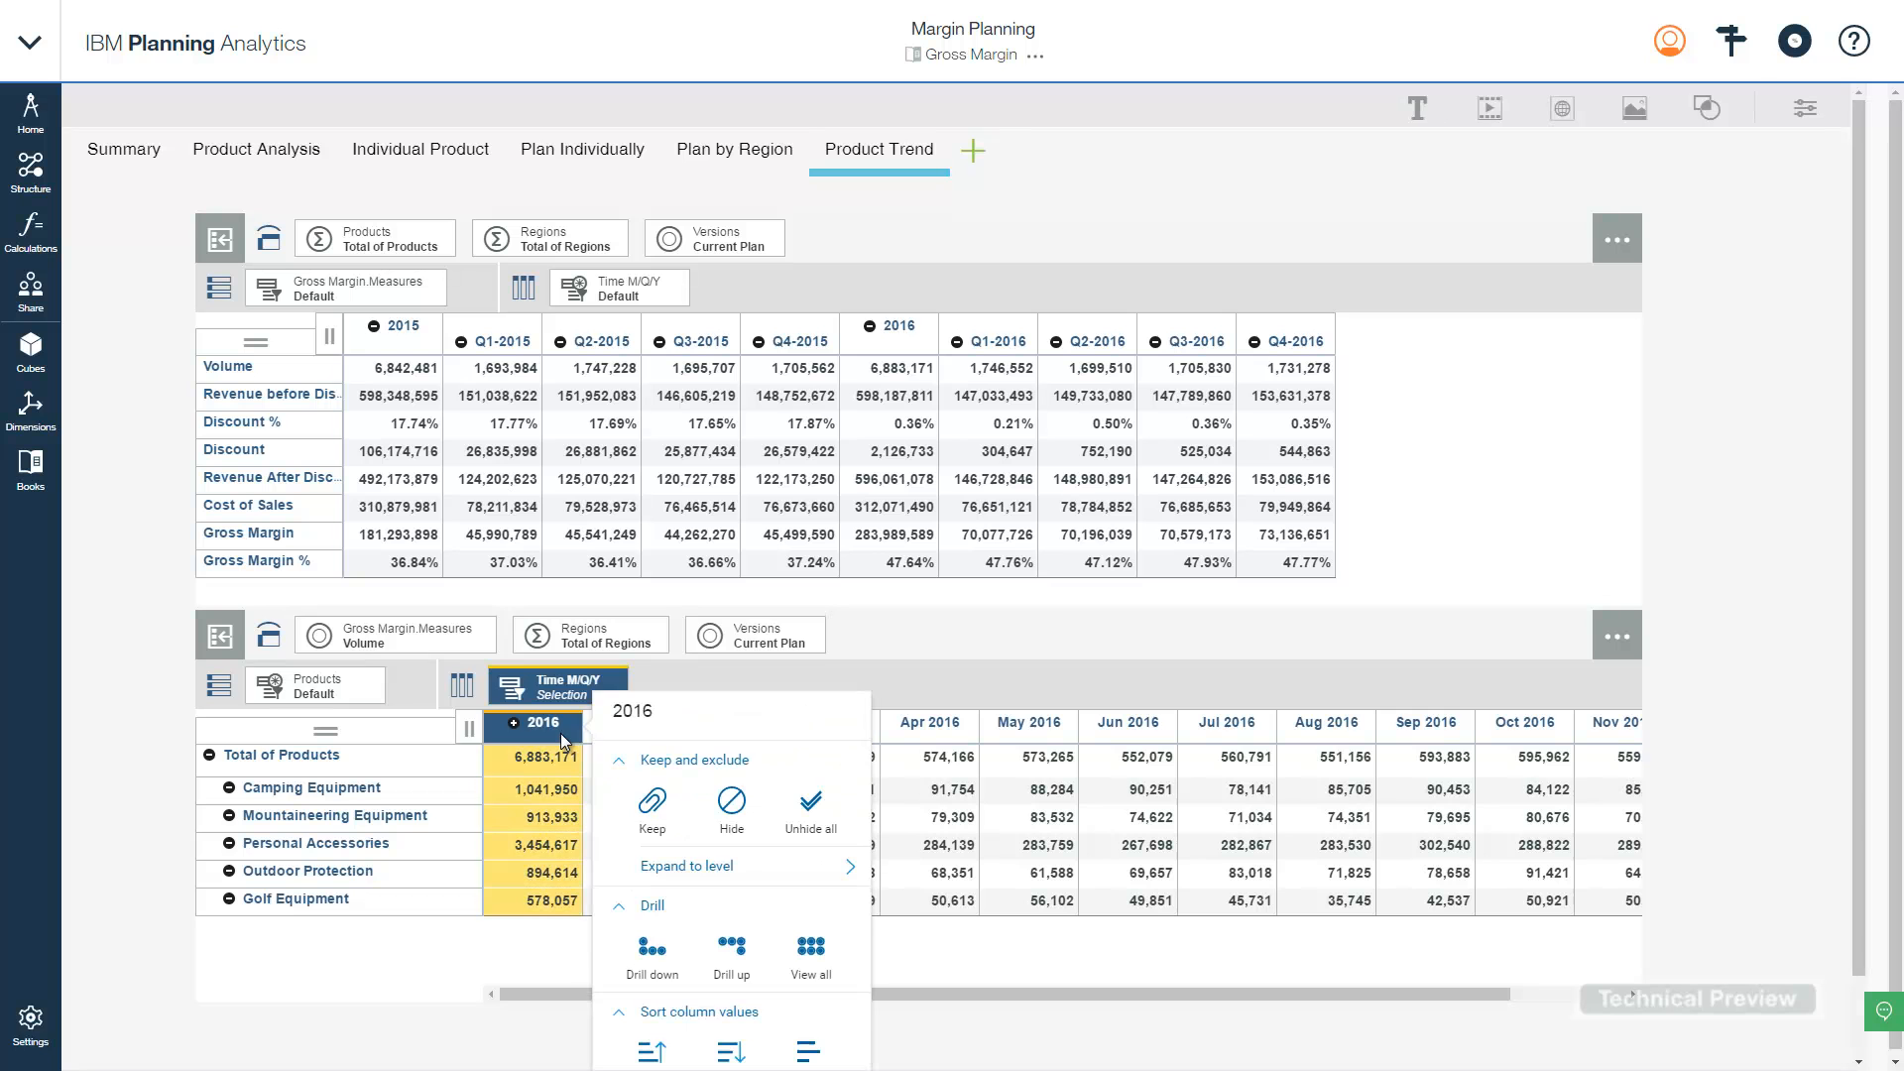
pyautogui.click(729, 803)
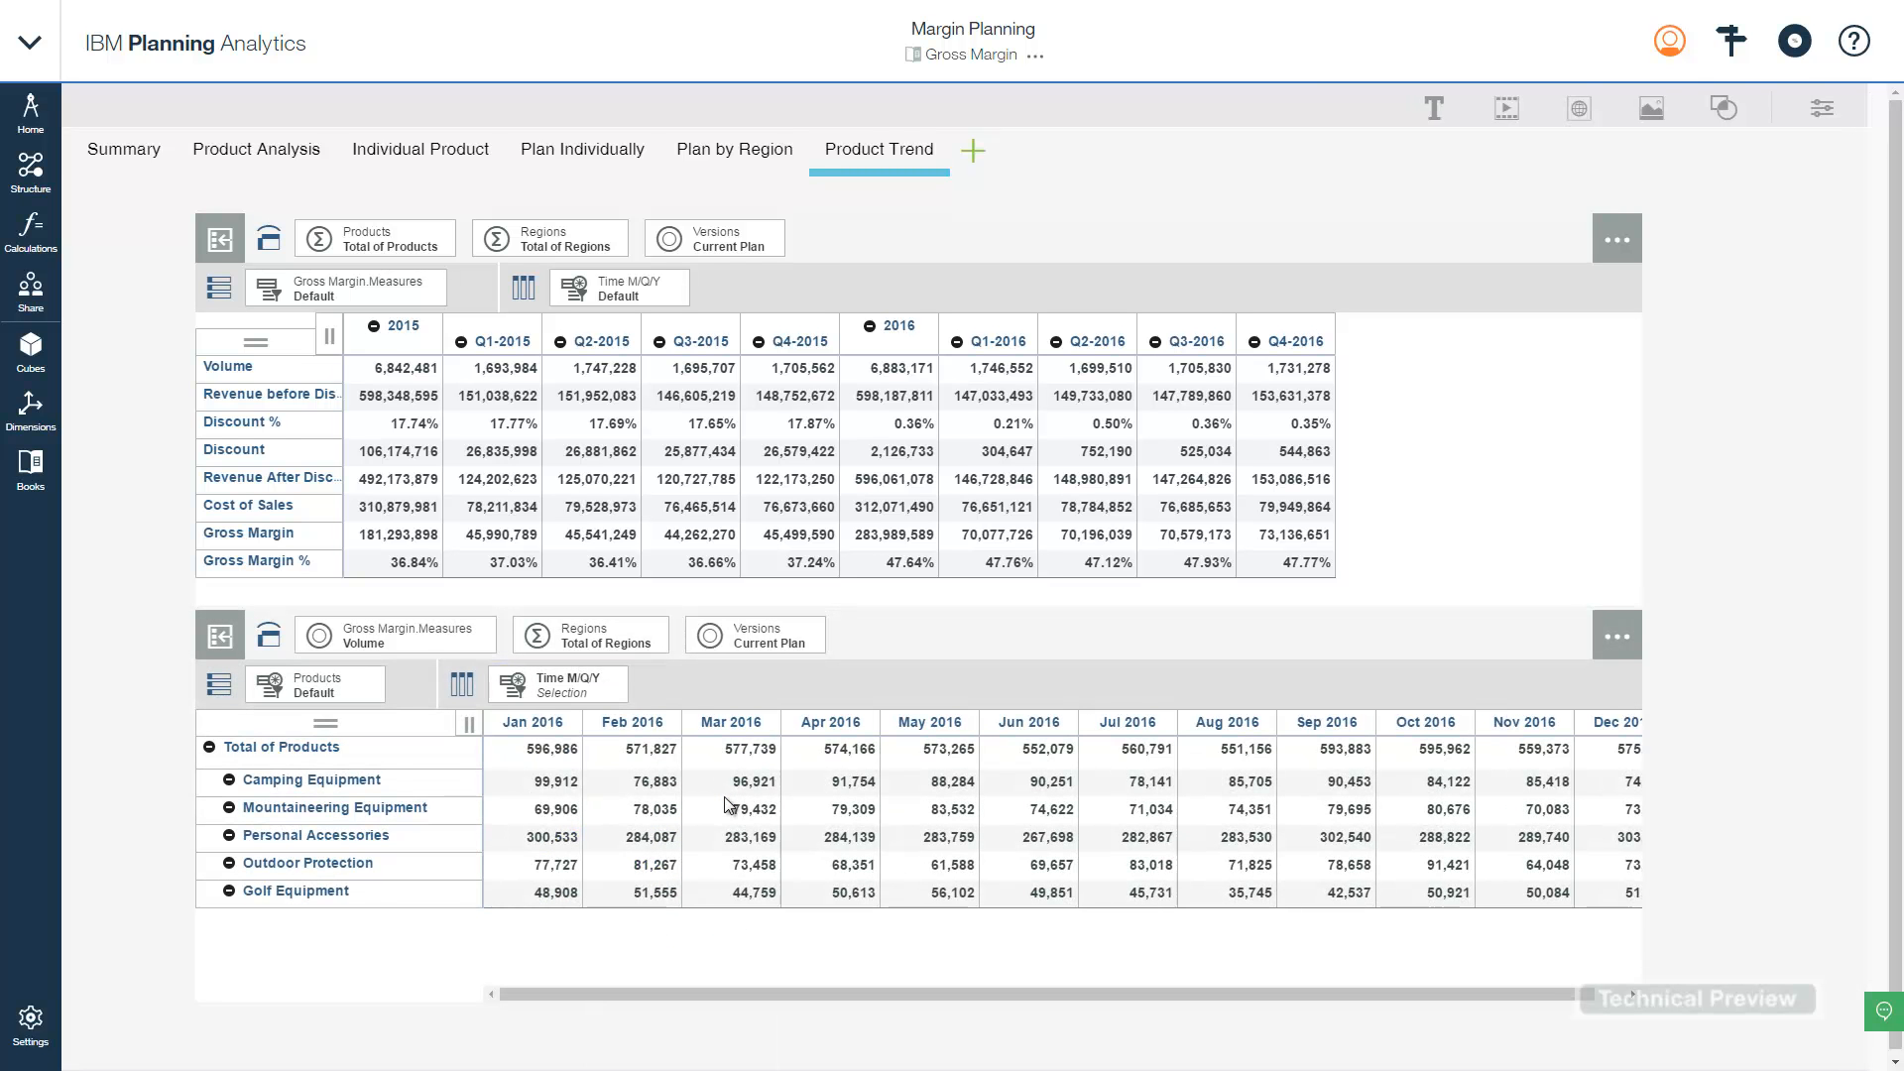
pyautogui.click(855, 688)
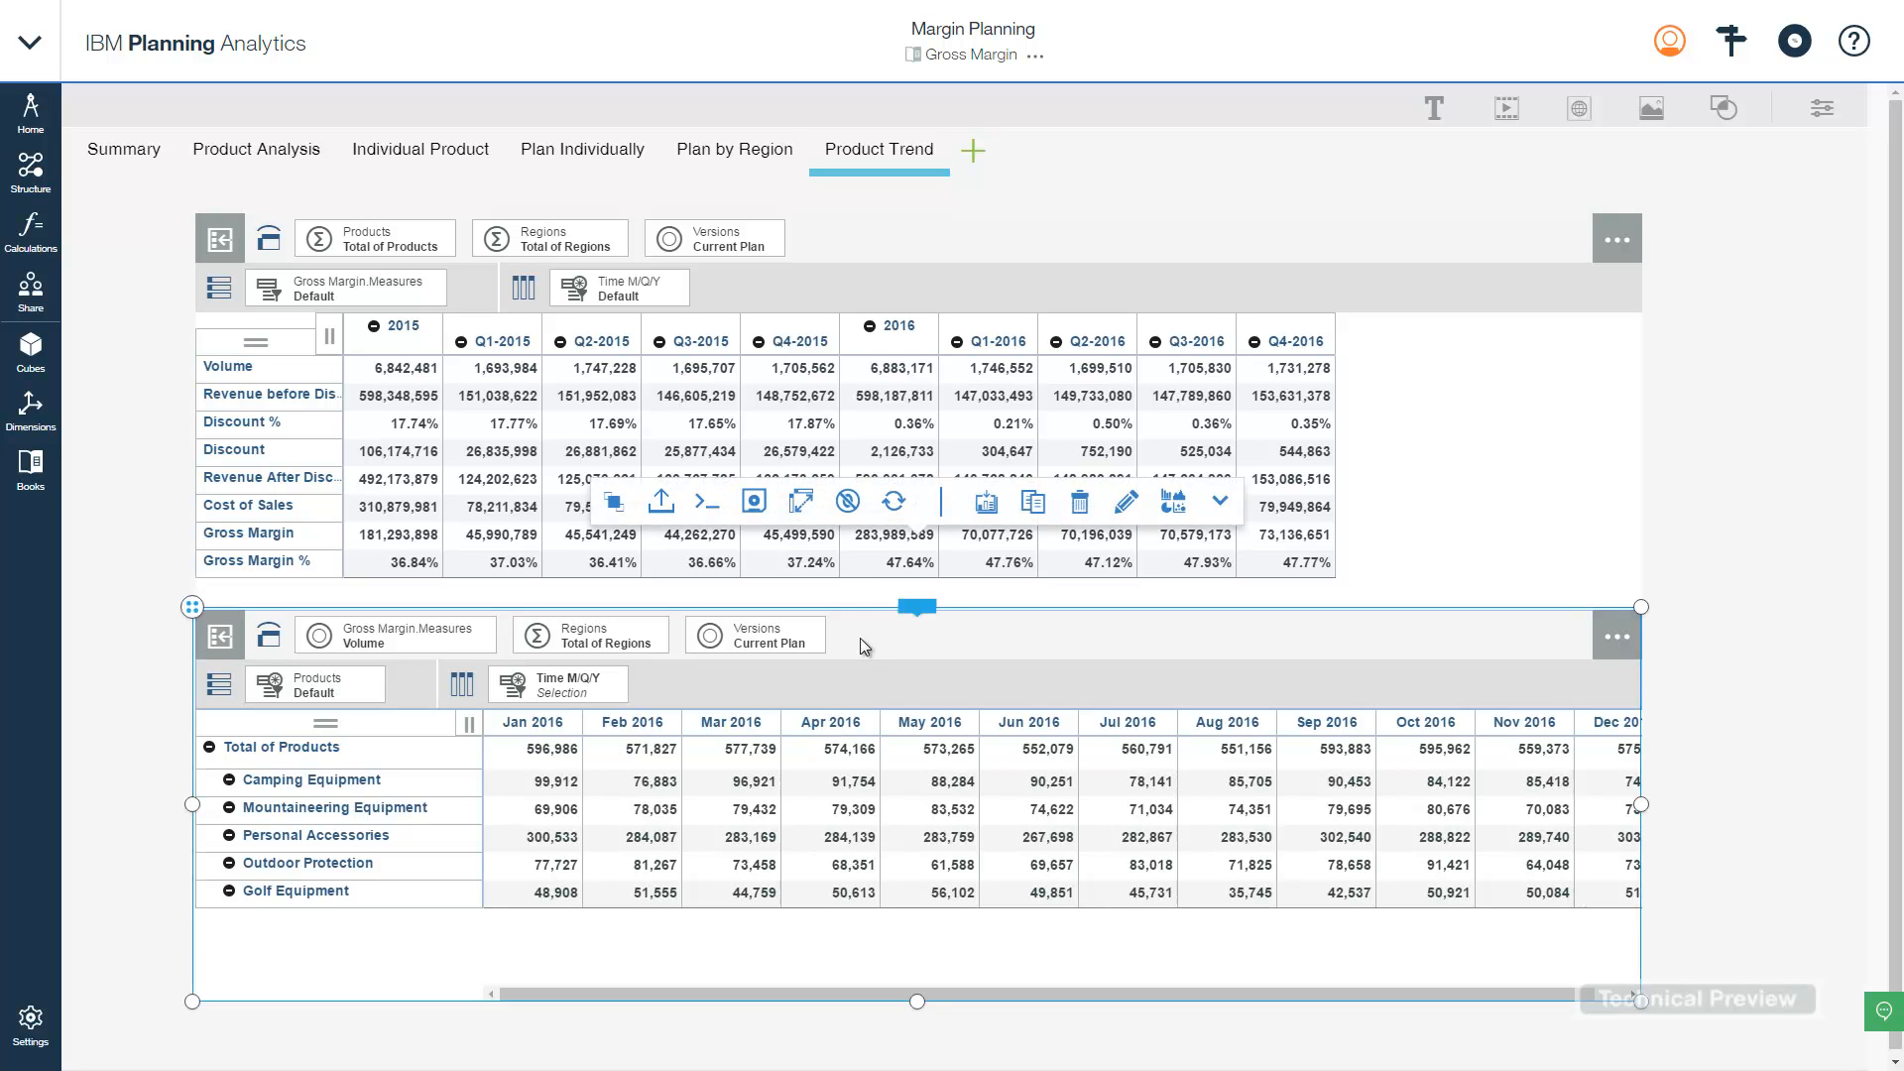
pyautogui.click(800, 501)
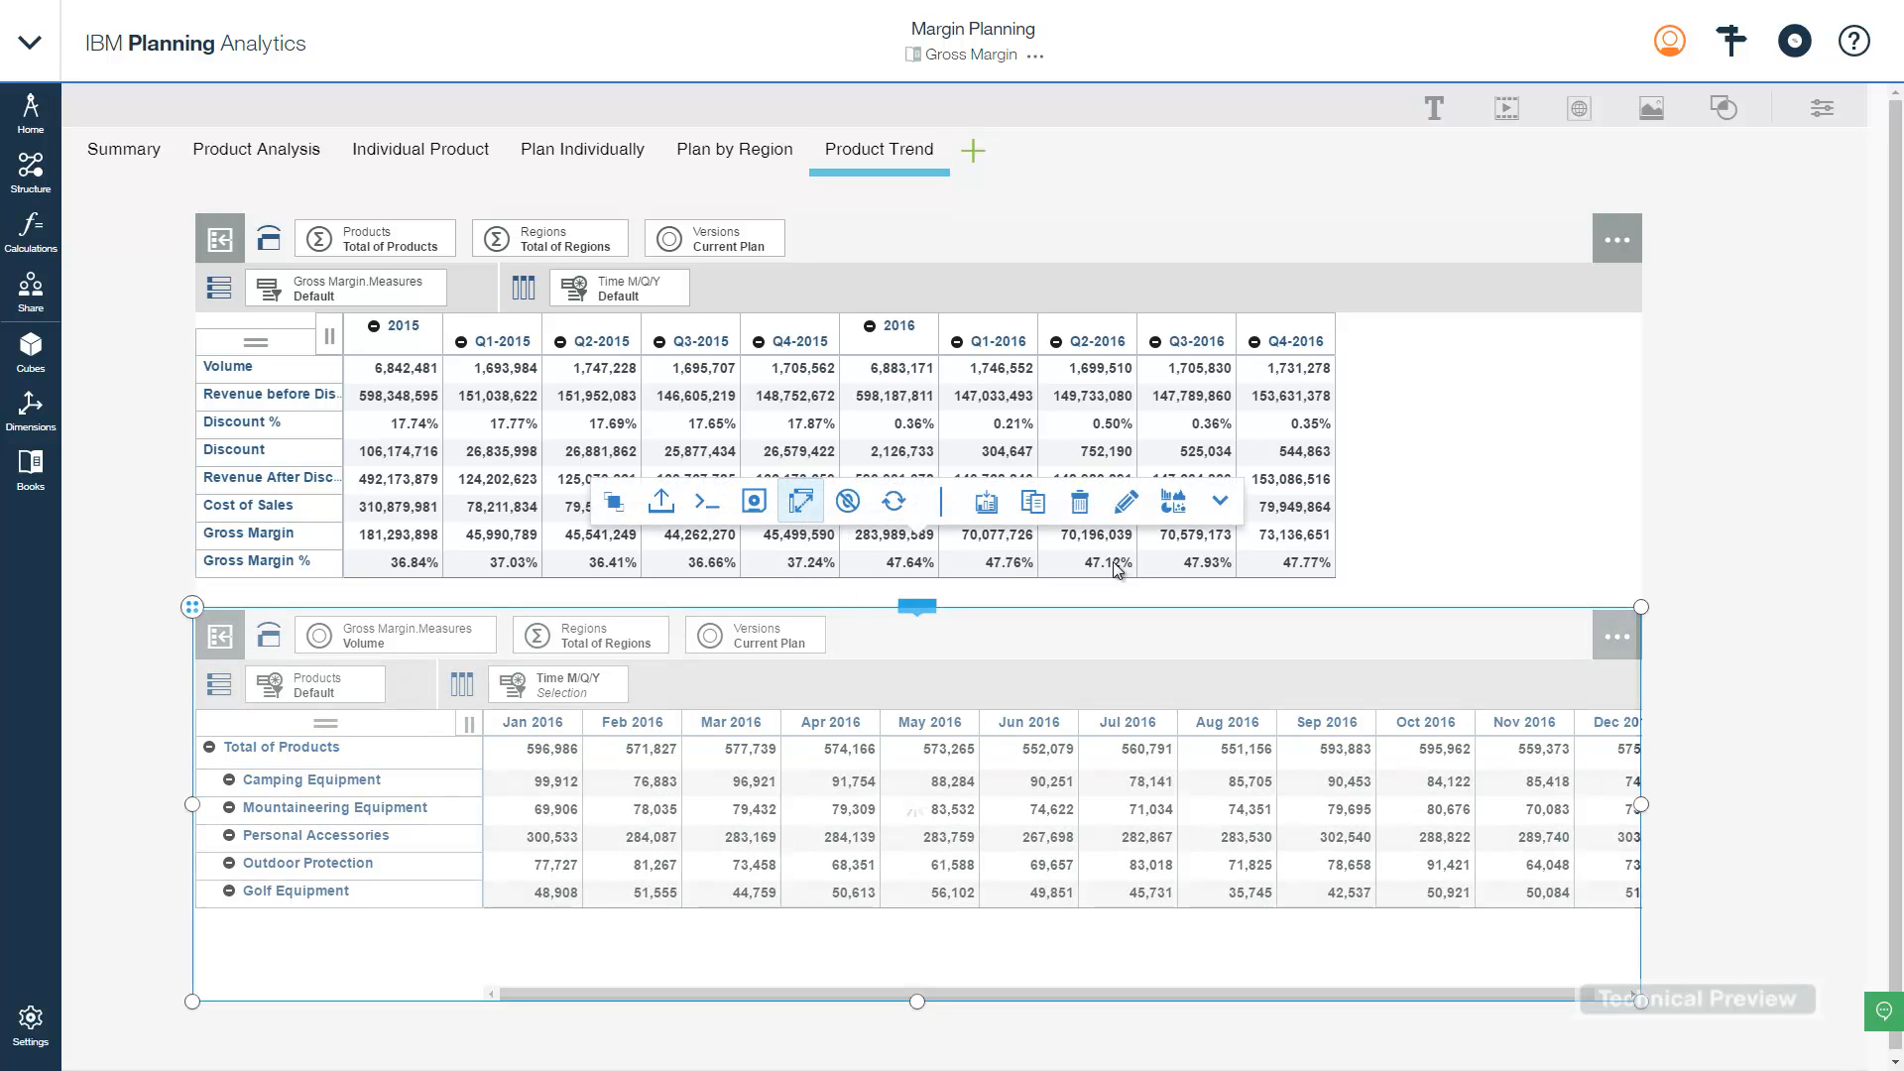
pyautogui.click(1174, 503)
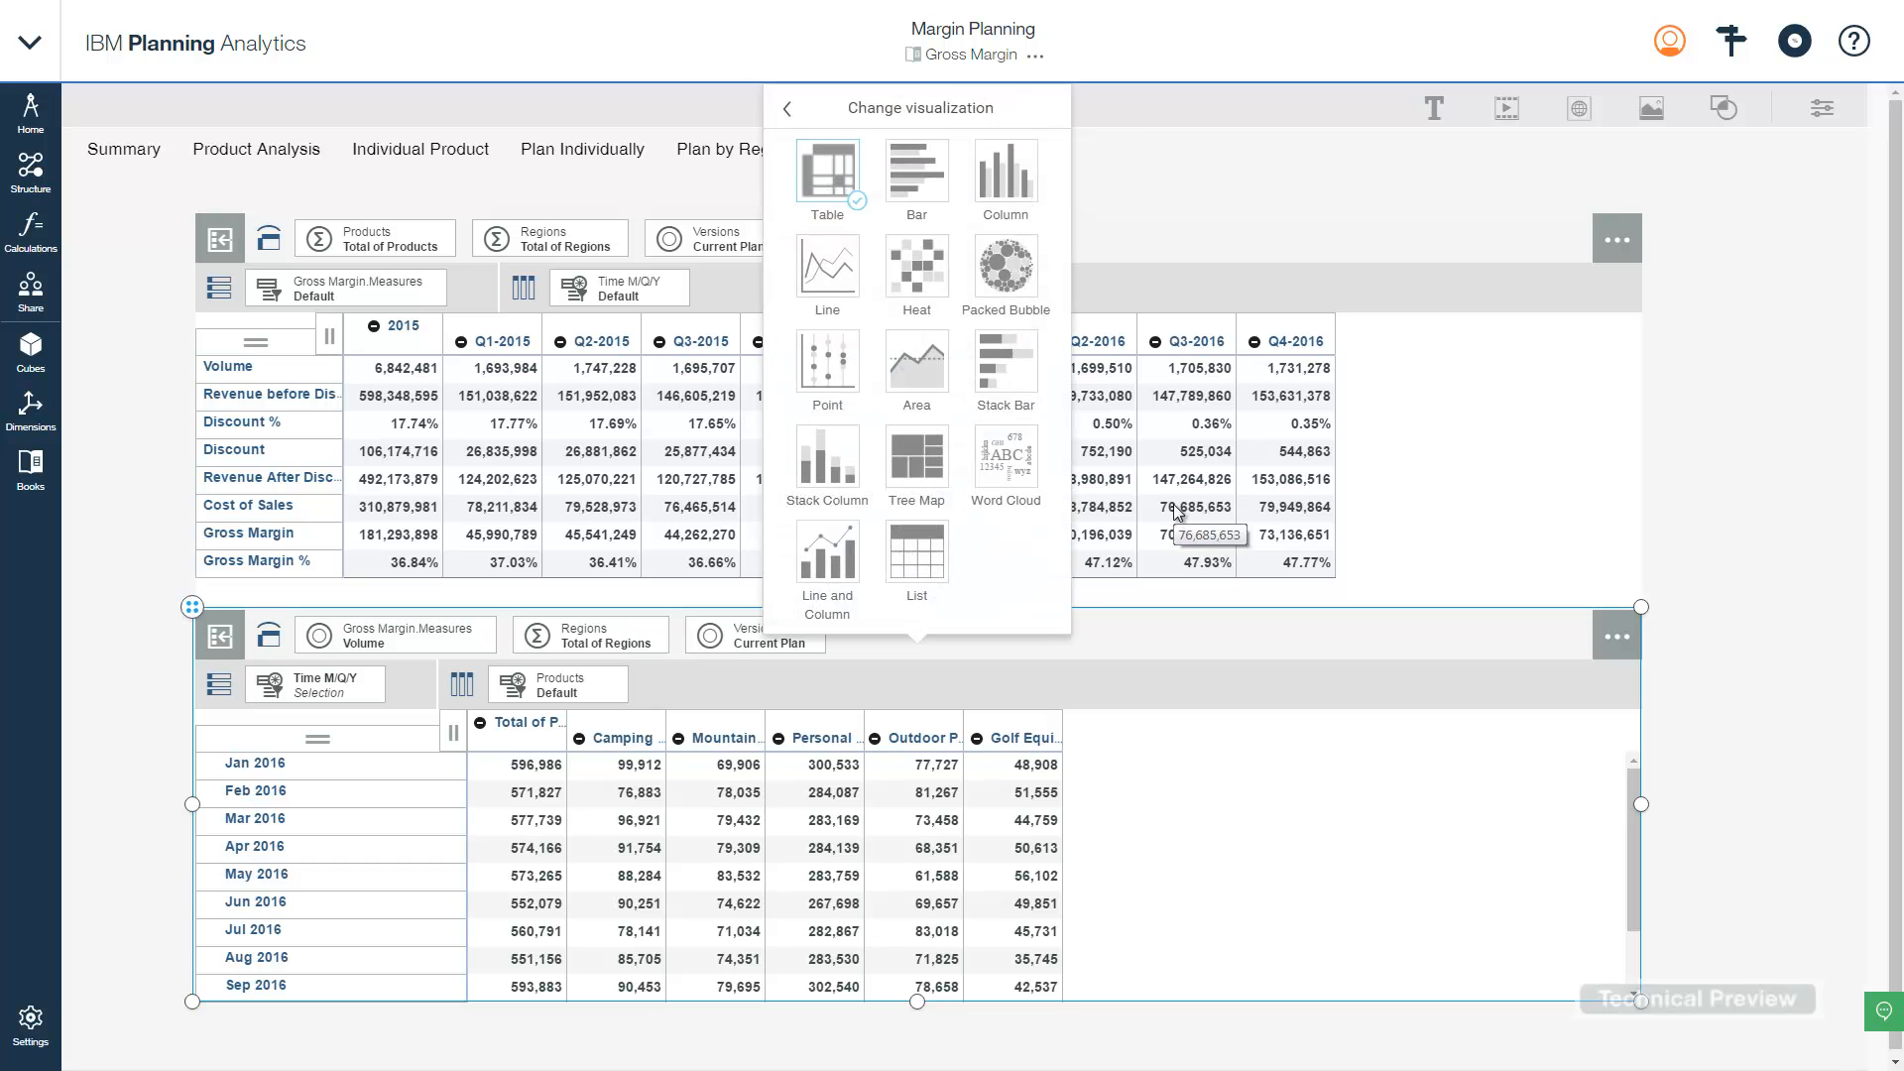
# - Turn the lower monthly product grid into a Stack Column chart
pyautogui.click(831, 464)
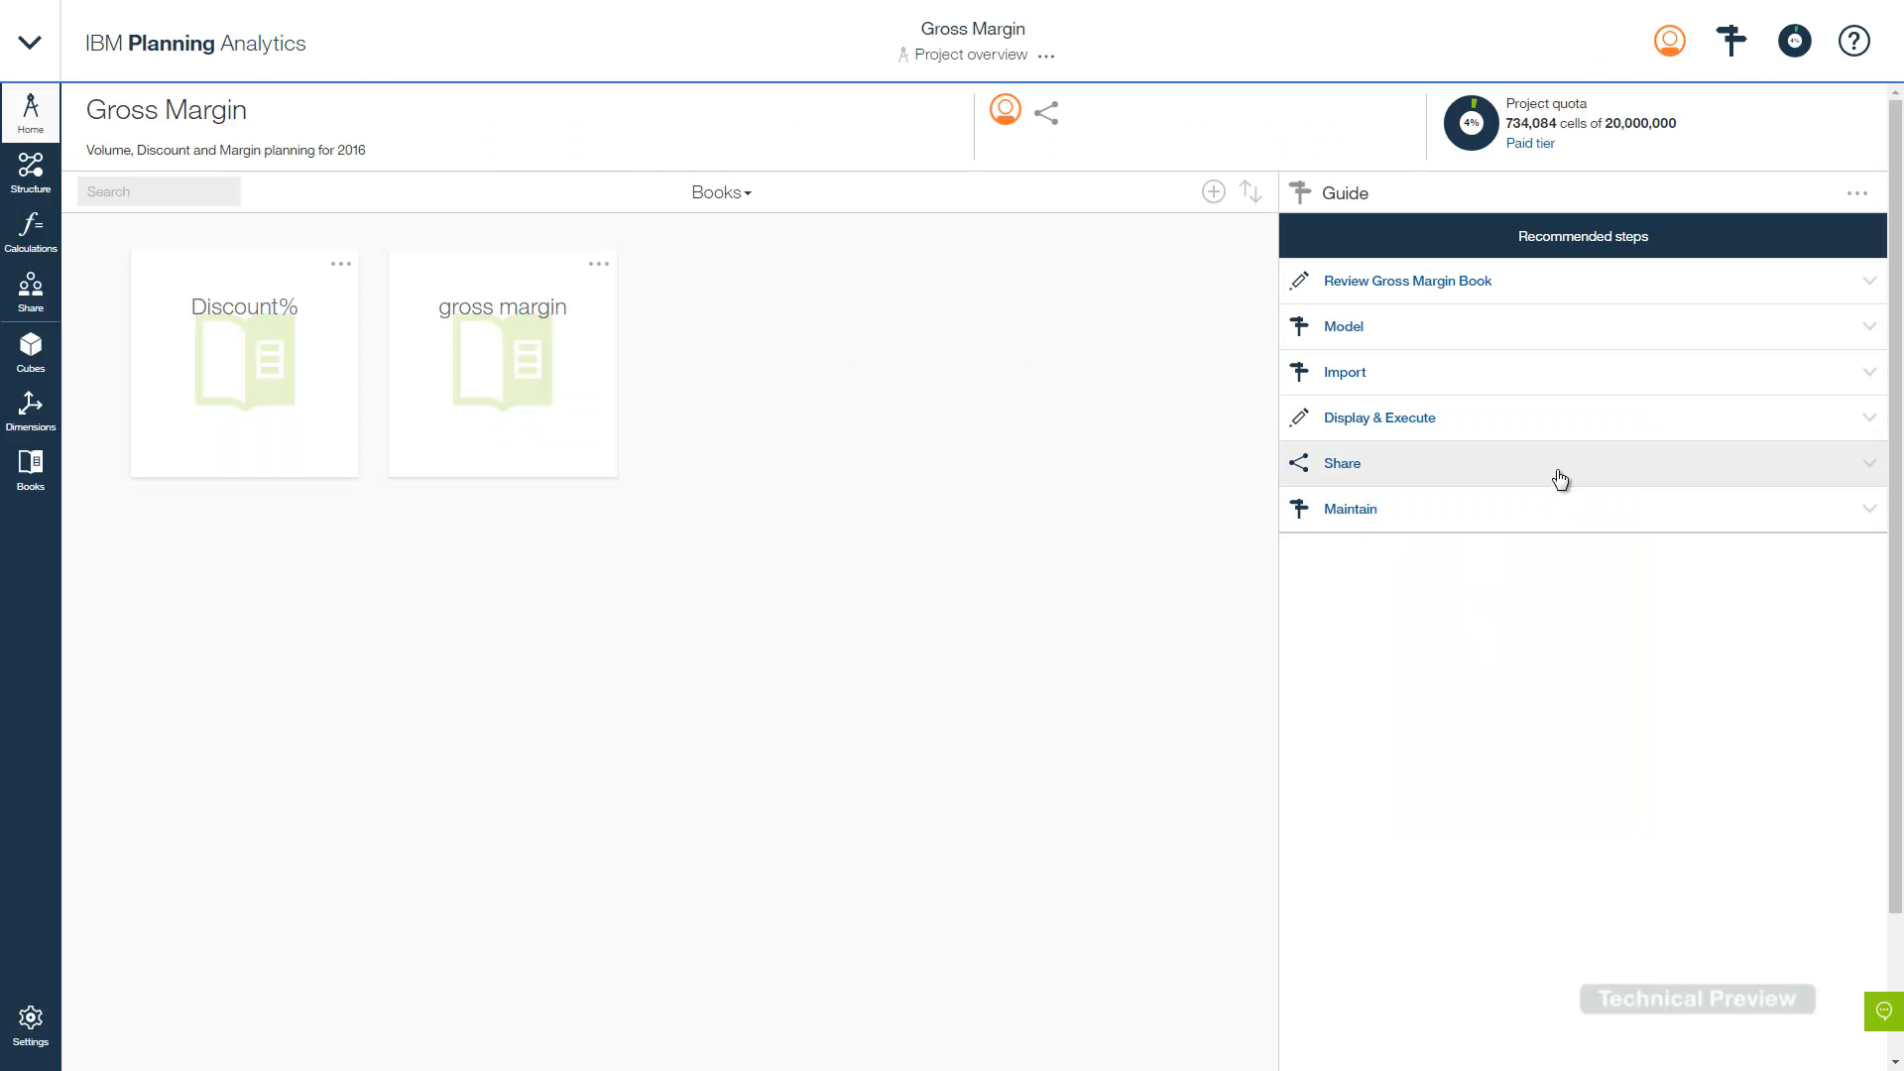
# - Launch the guide's Share step to reach the Gross Margin Team members page
pyautogui.click(1558, 478)
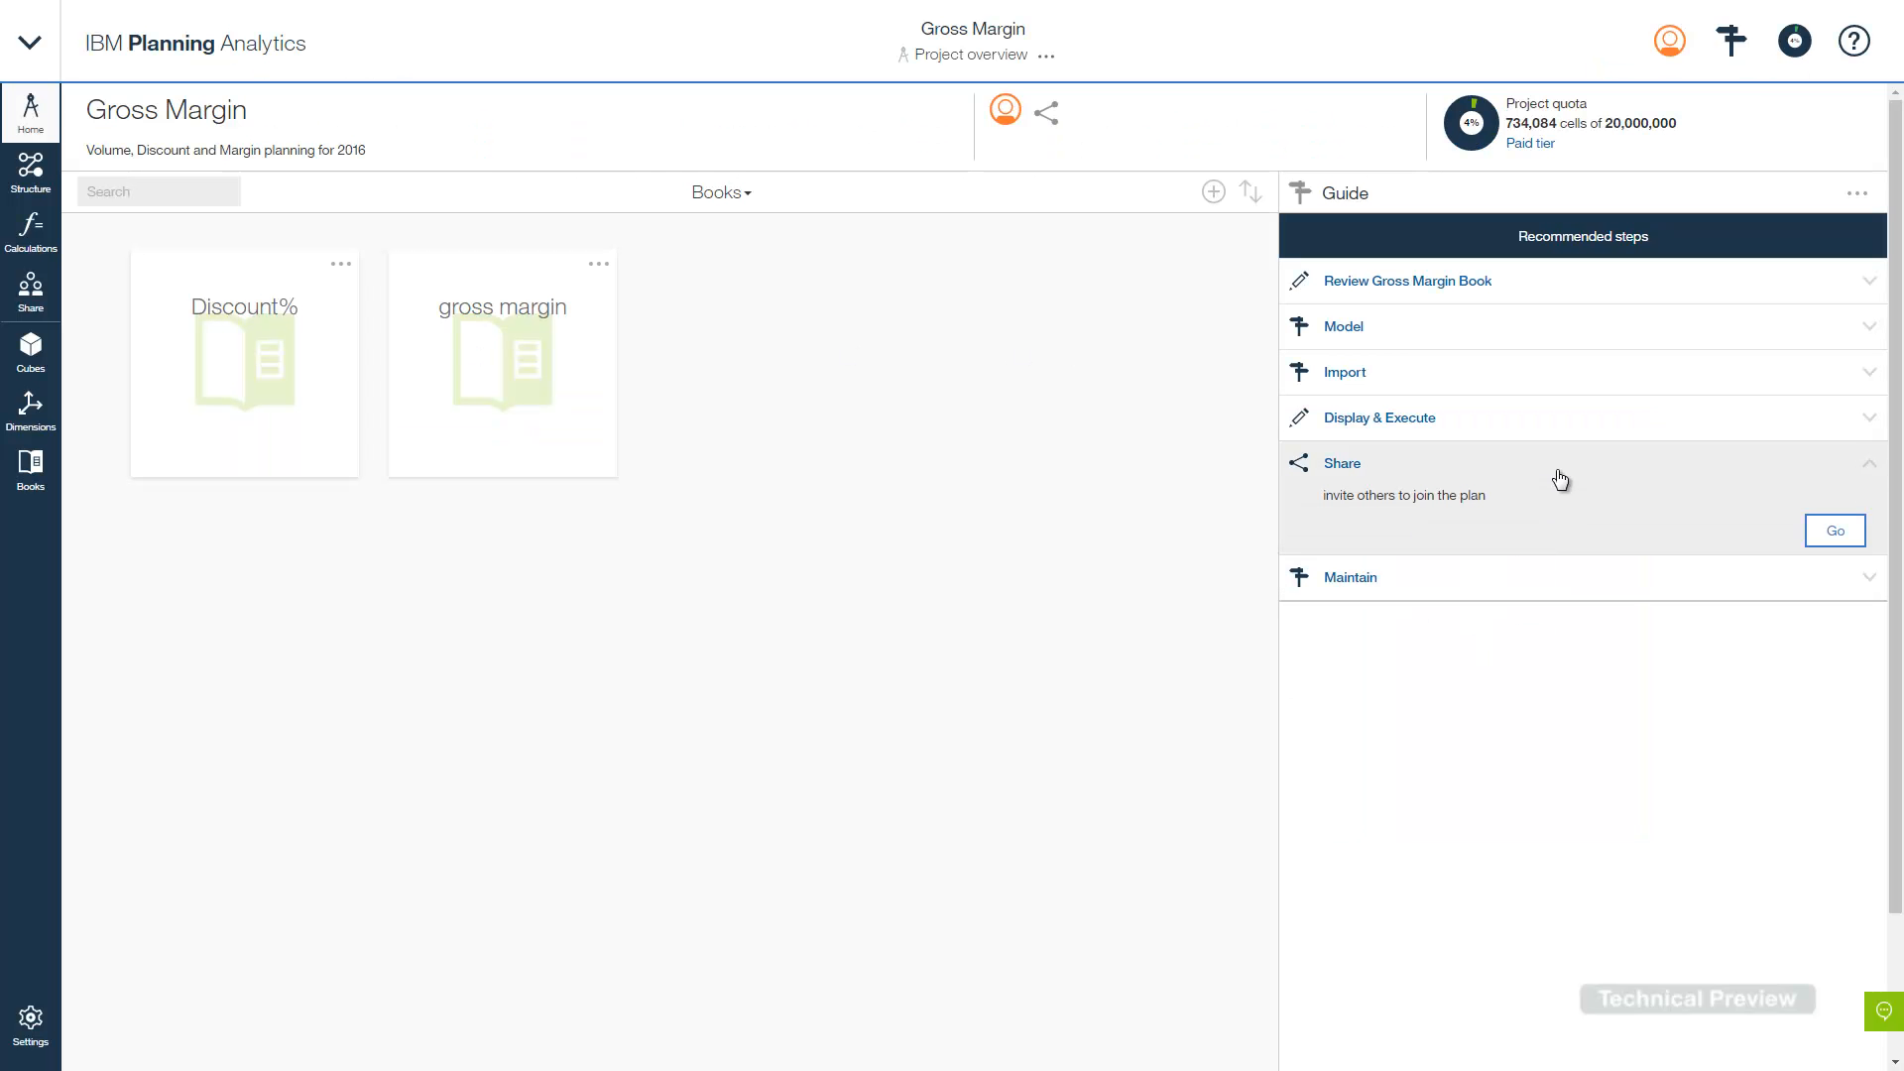
pyautogui.click(1836, 530)
pyautogui.click(1761, 470)
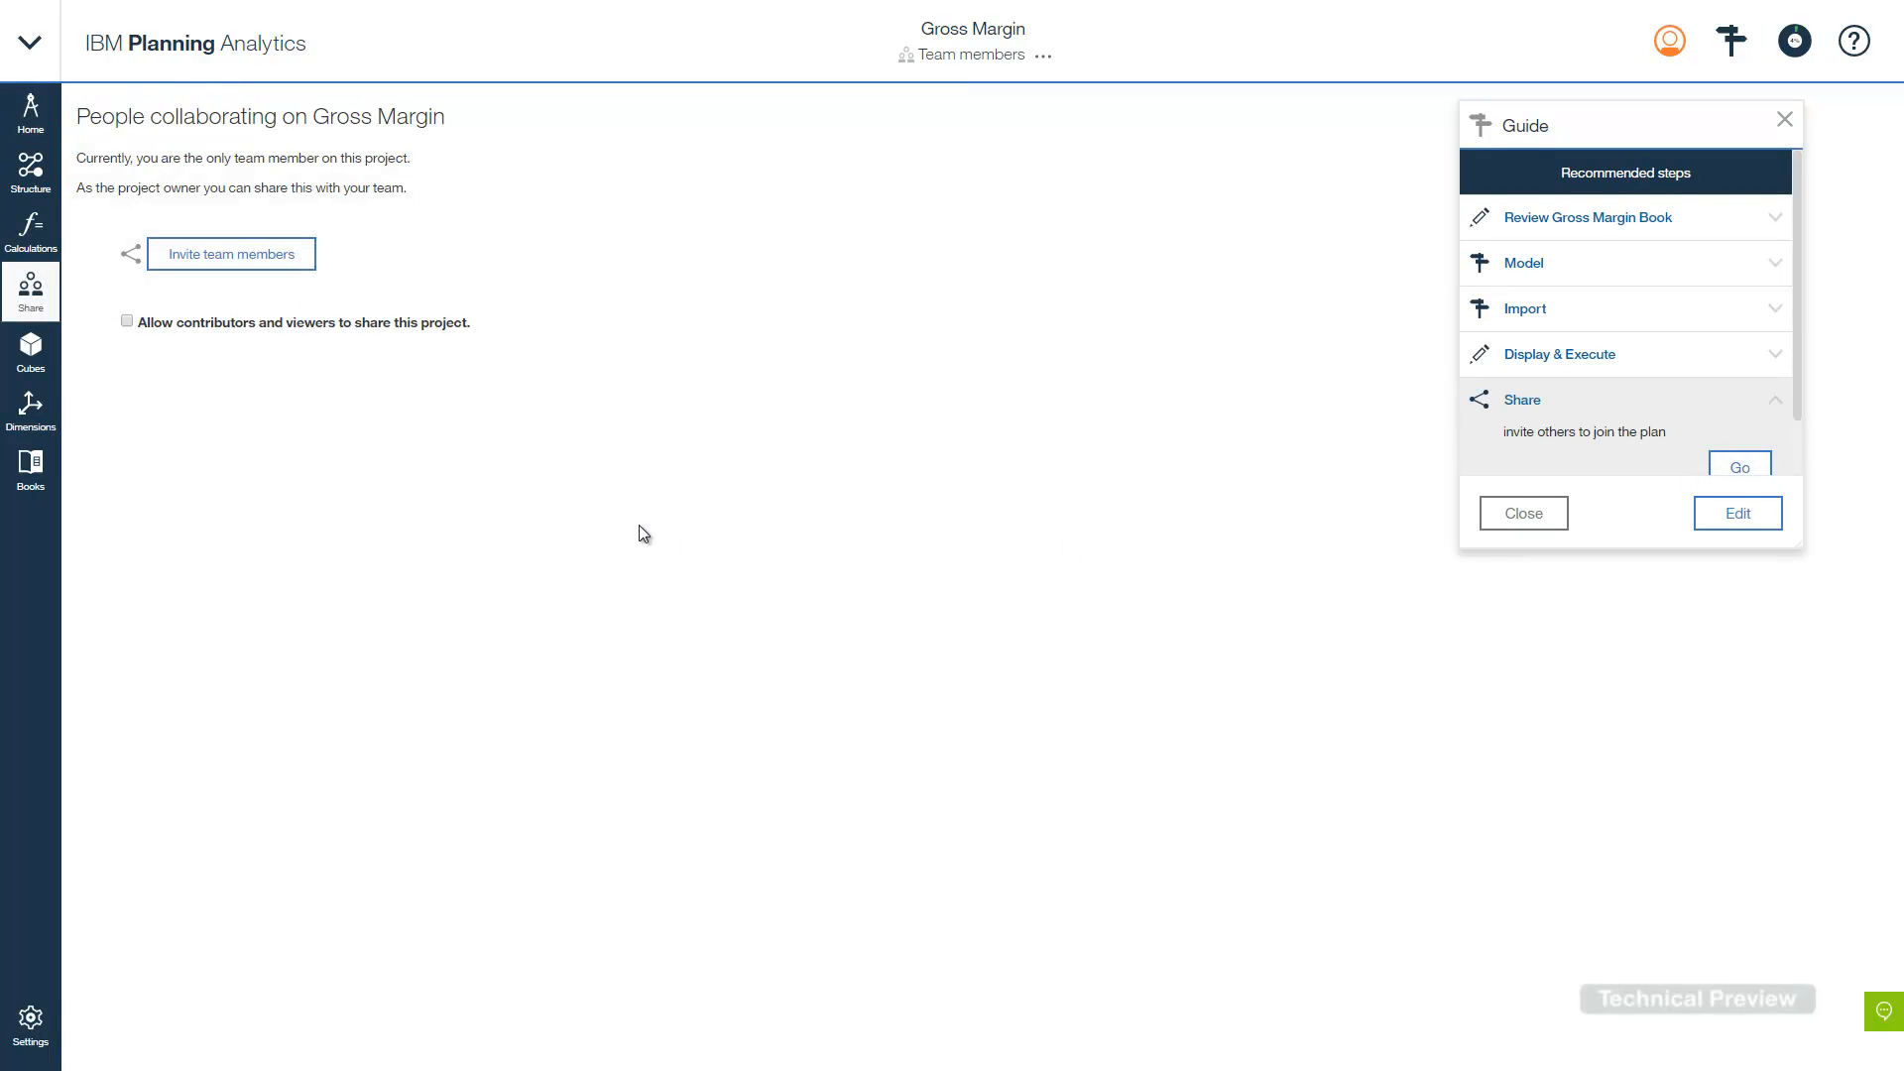
# - Invite three colleagues by e-mail with the note 'Please help me compile the plan for 2016…'
pyautogui.click(255, 258)
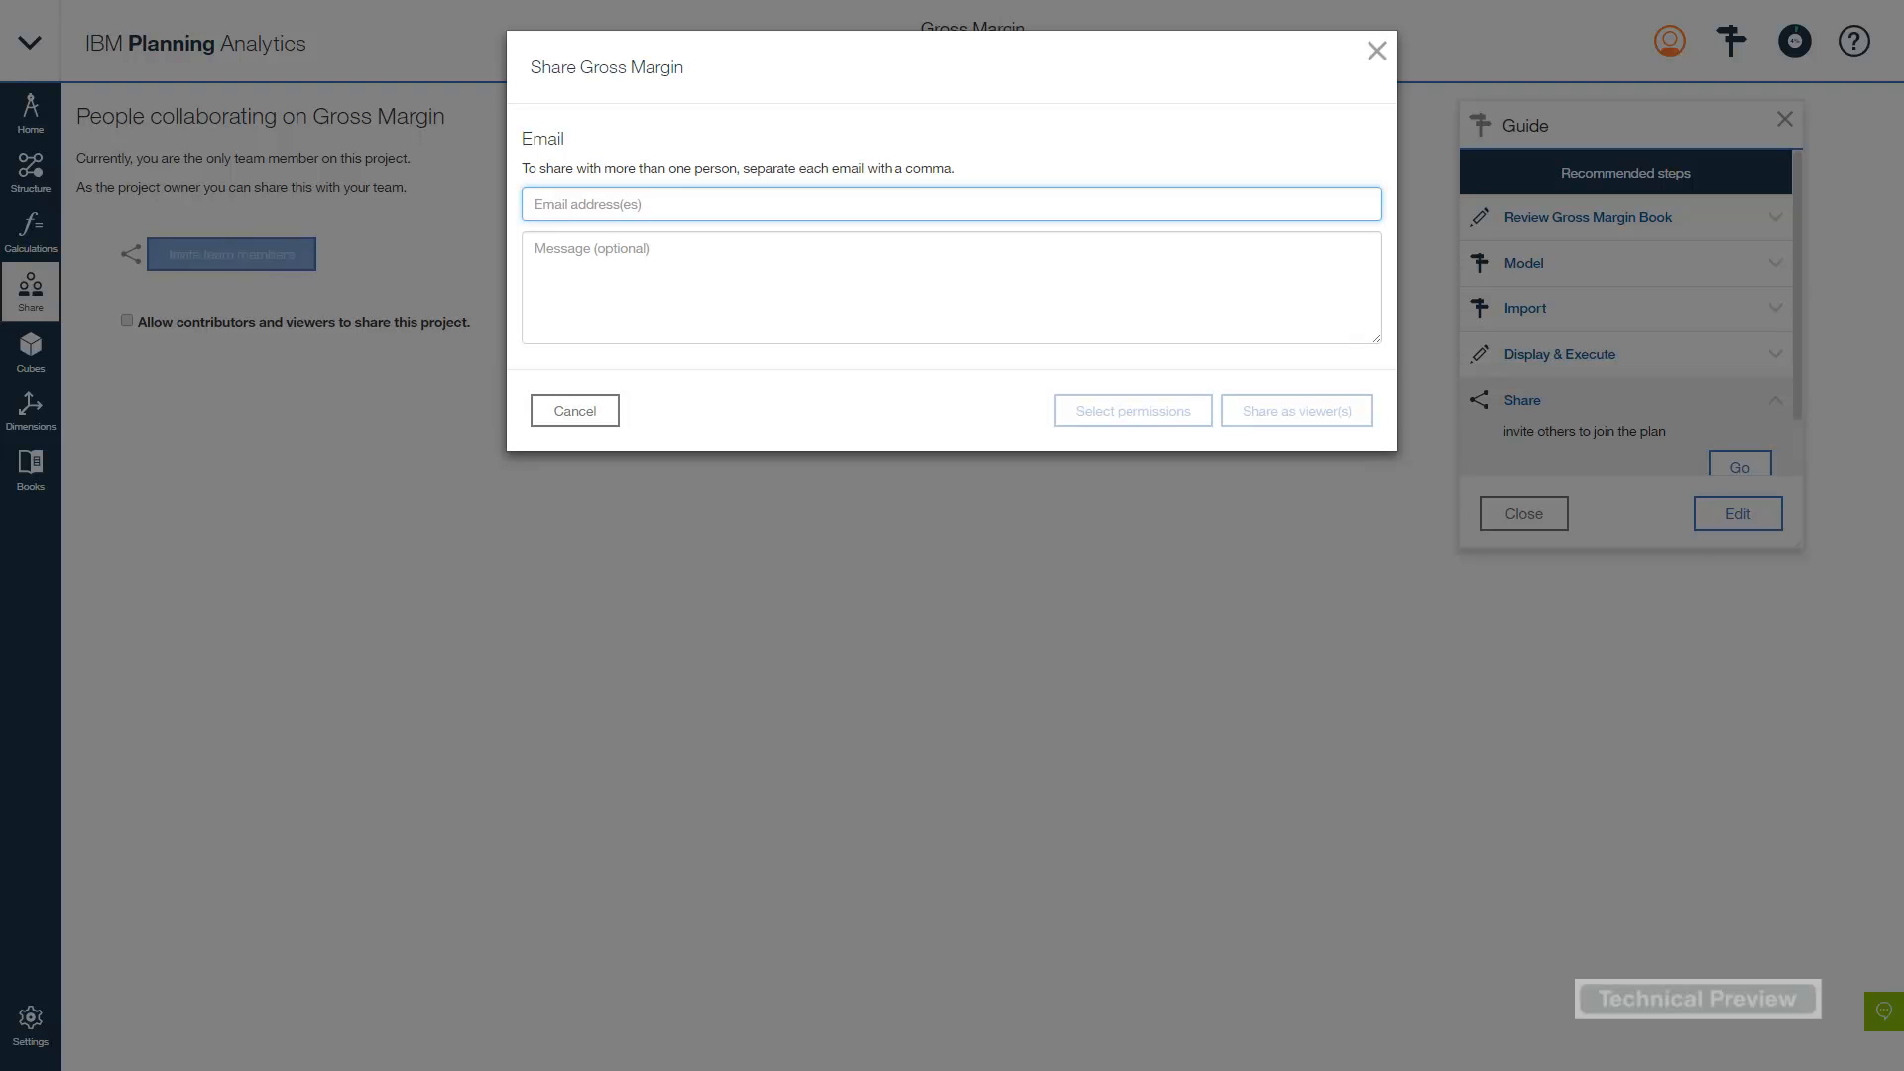
pyautogui.click(584, 208)
pyautogui.hotkey('ctrl', 'v')
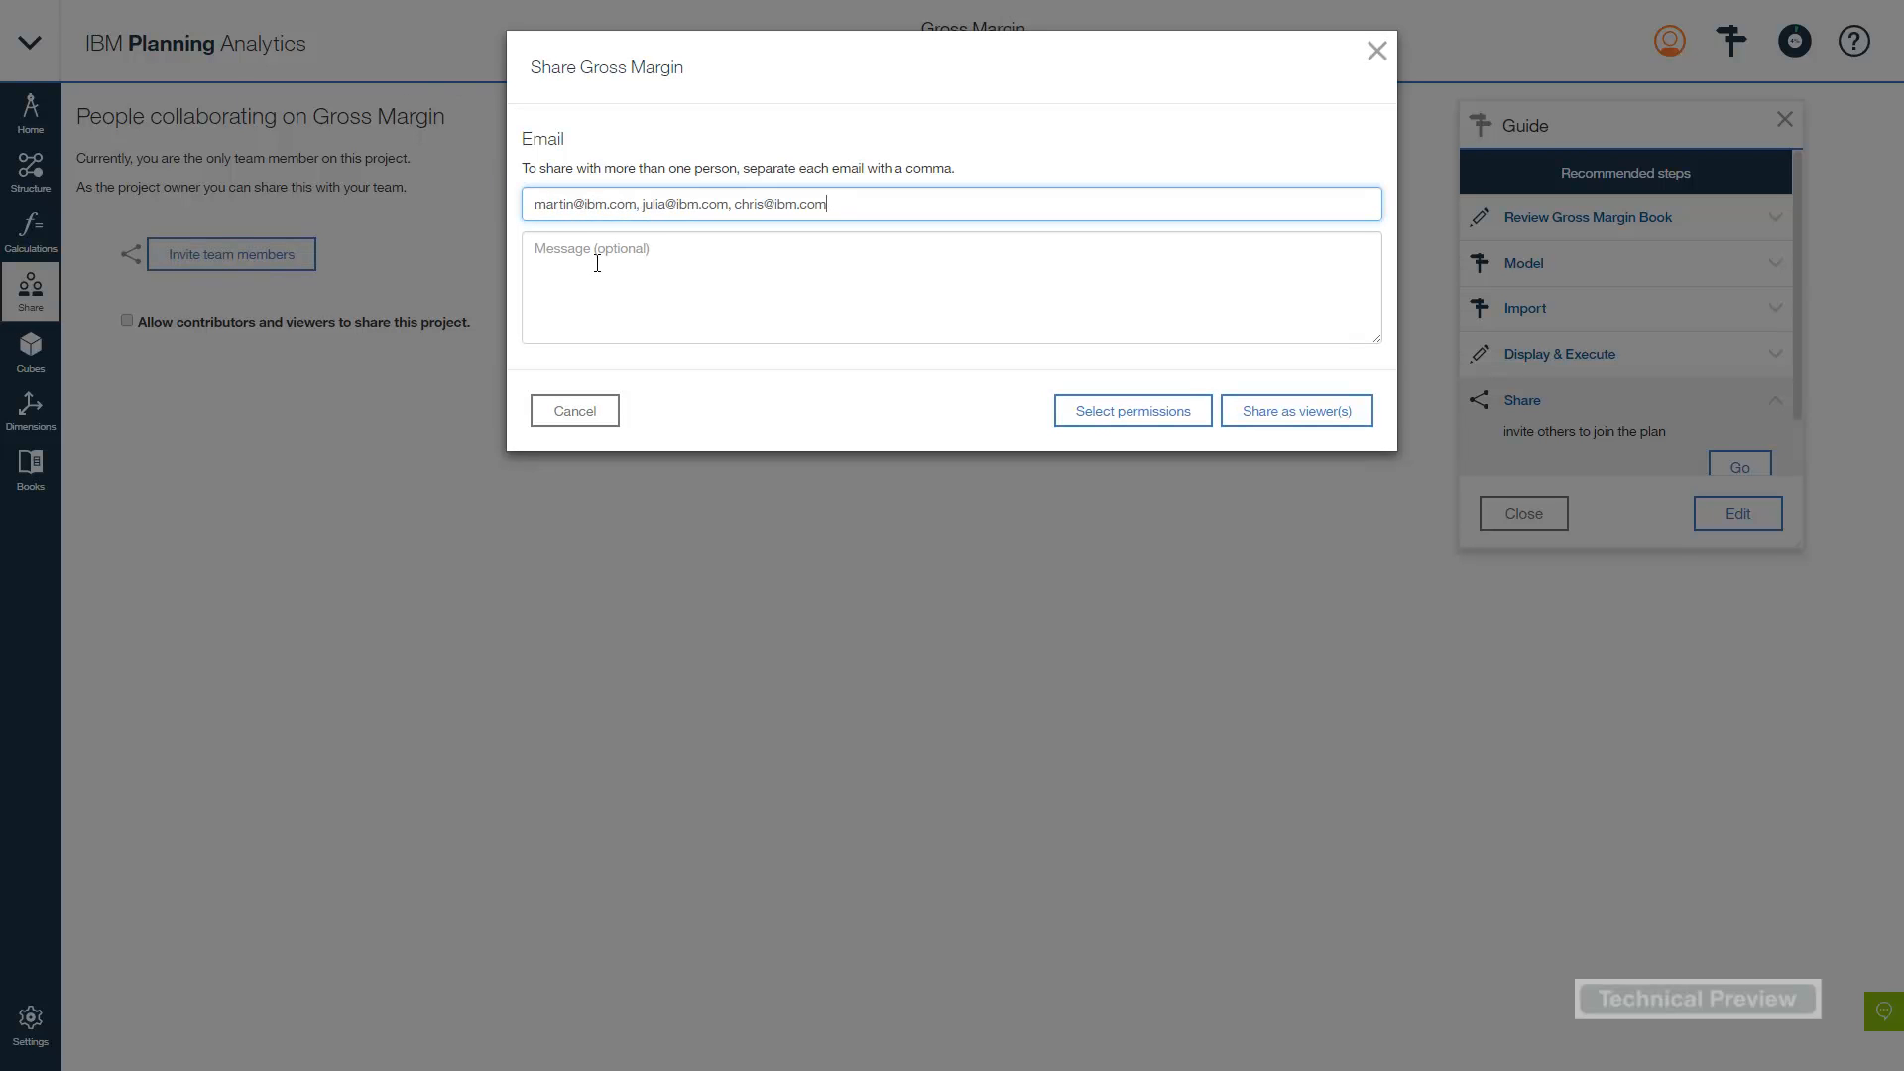
pyautogui.click(614, 244)
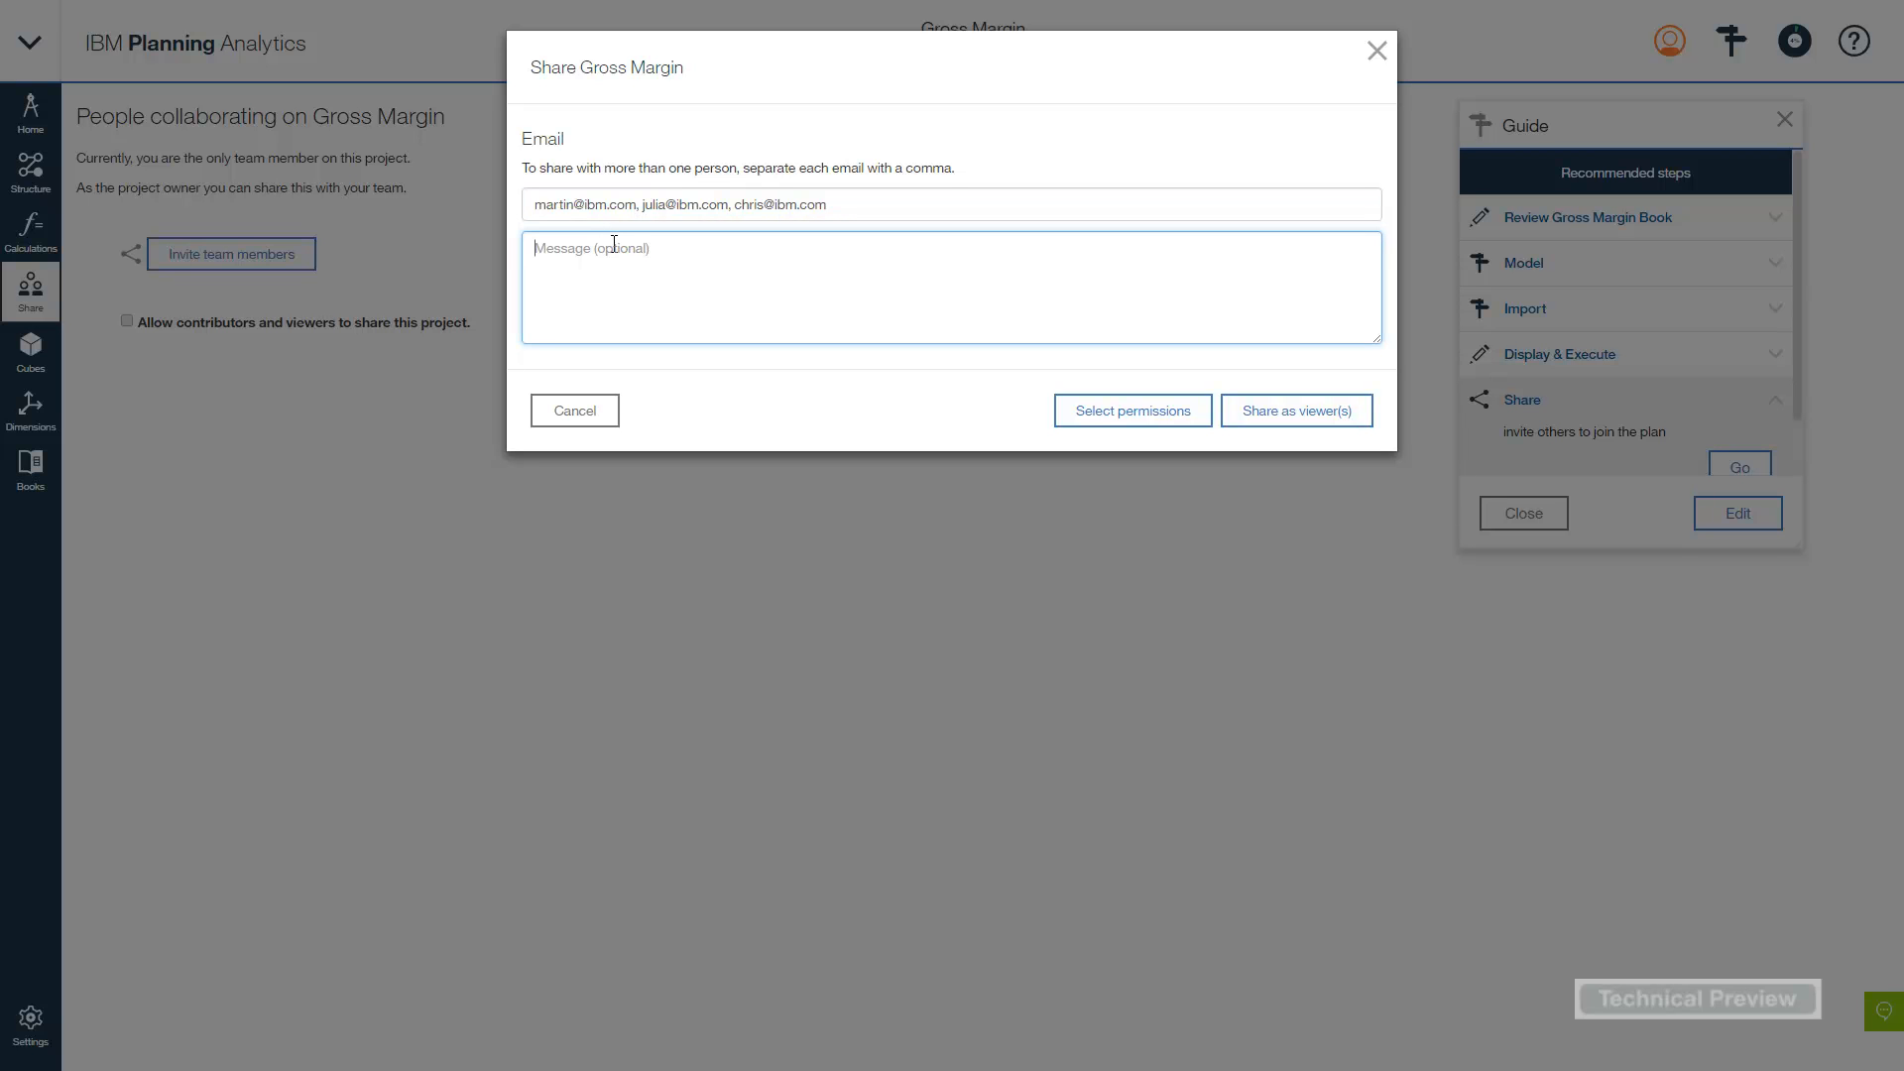
pyautogui.write('Please help me compile the plan for 2016, paying attention to dis')
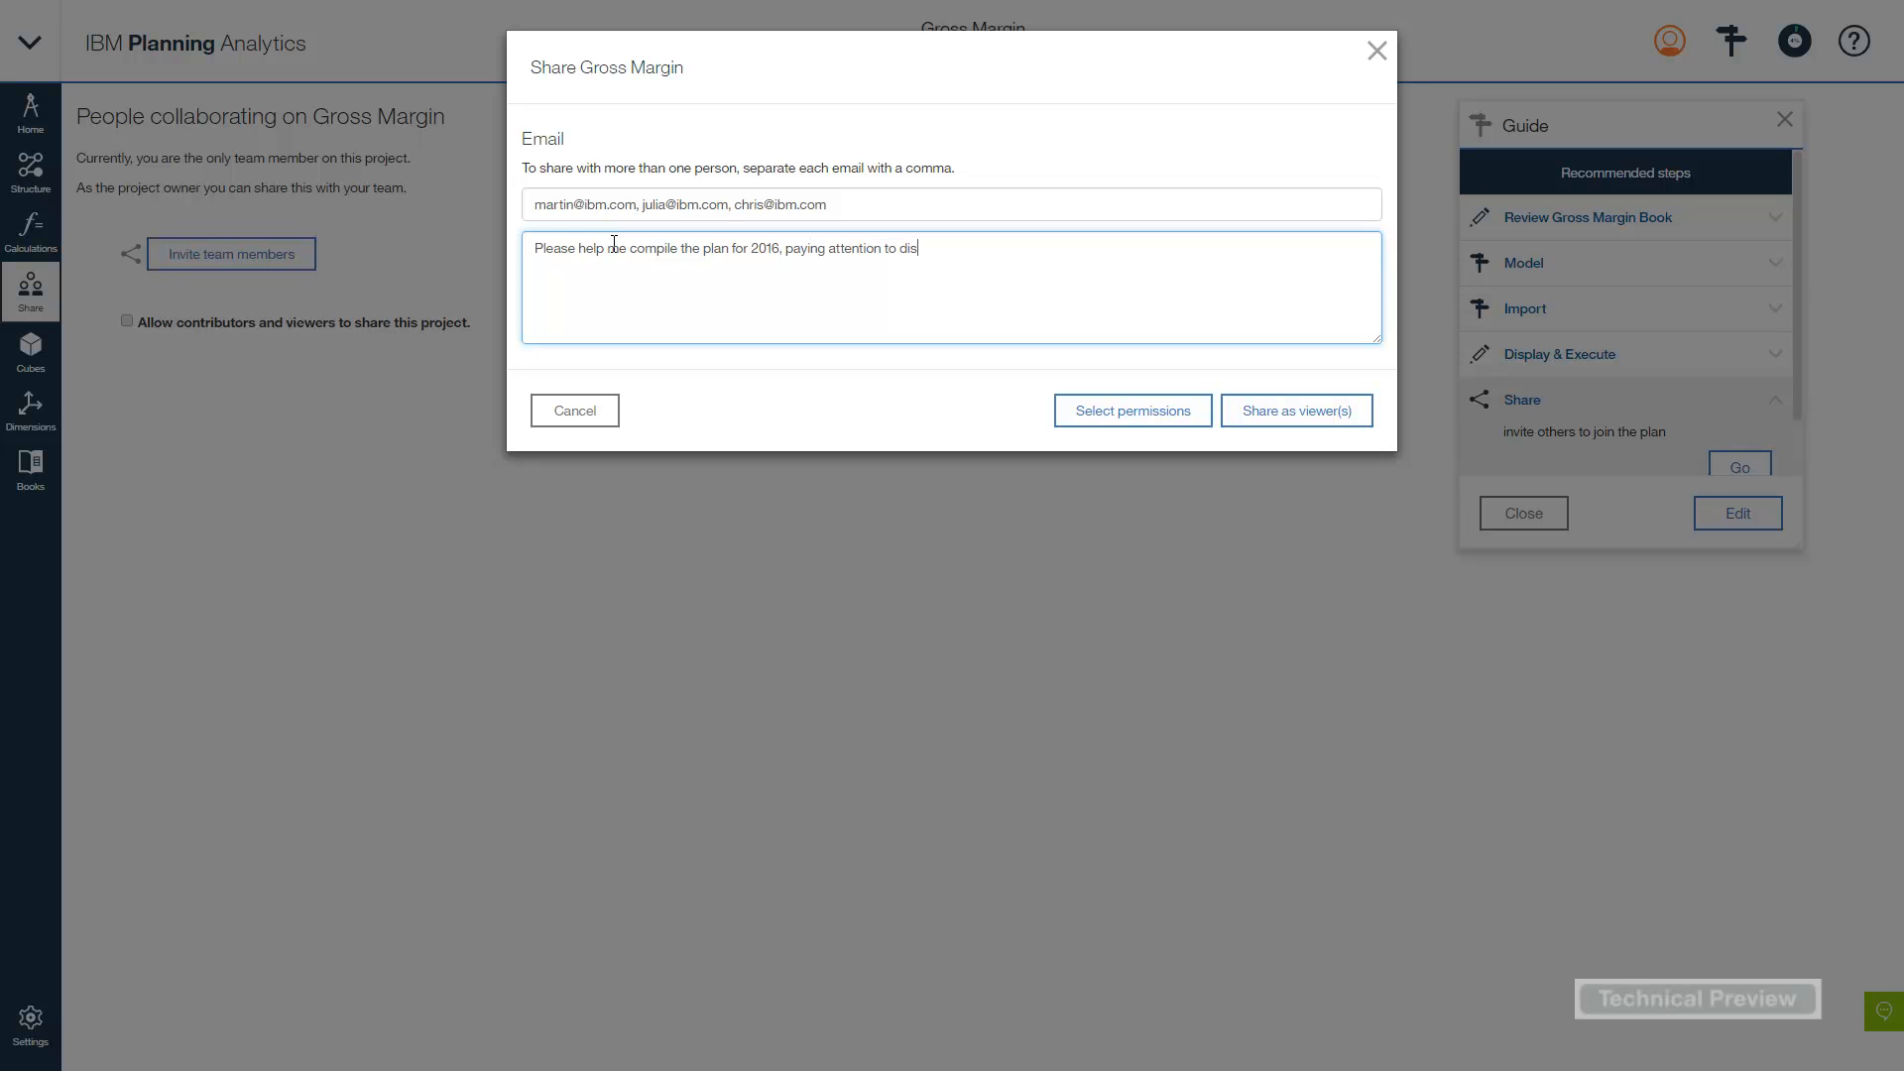
pyautogui.write('count levels this year')
pyautogui.click(1130, 416)
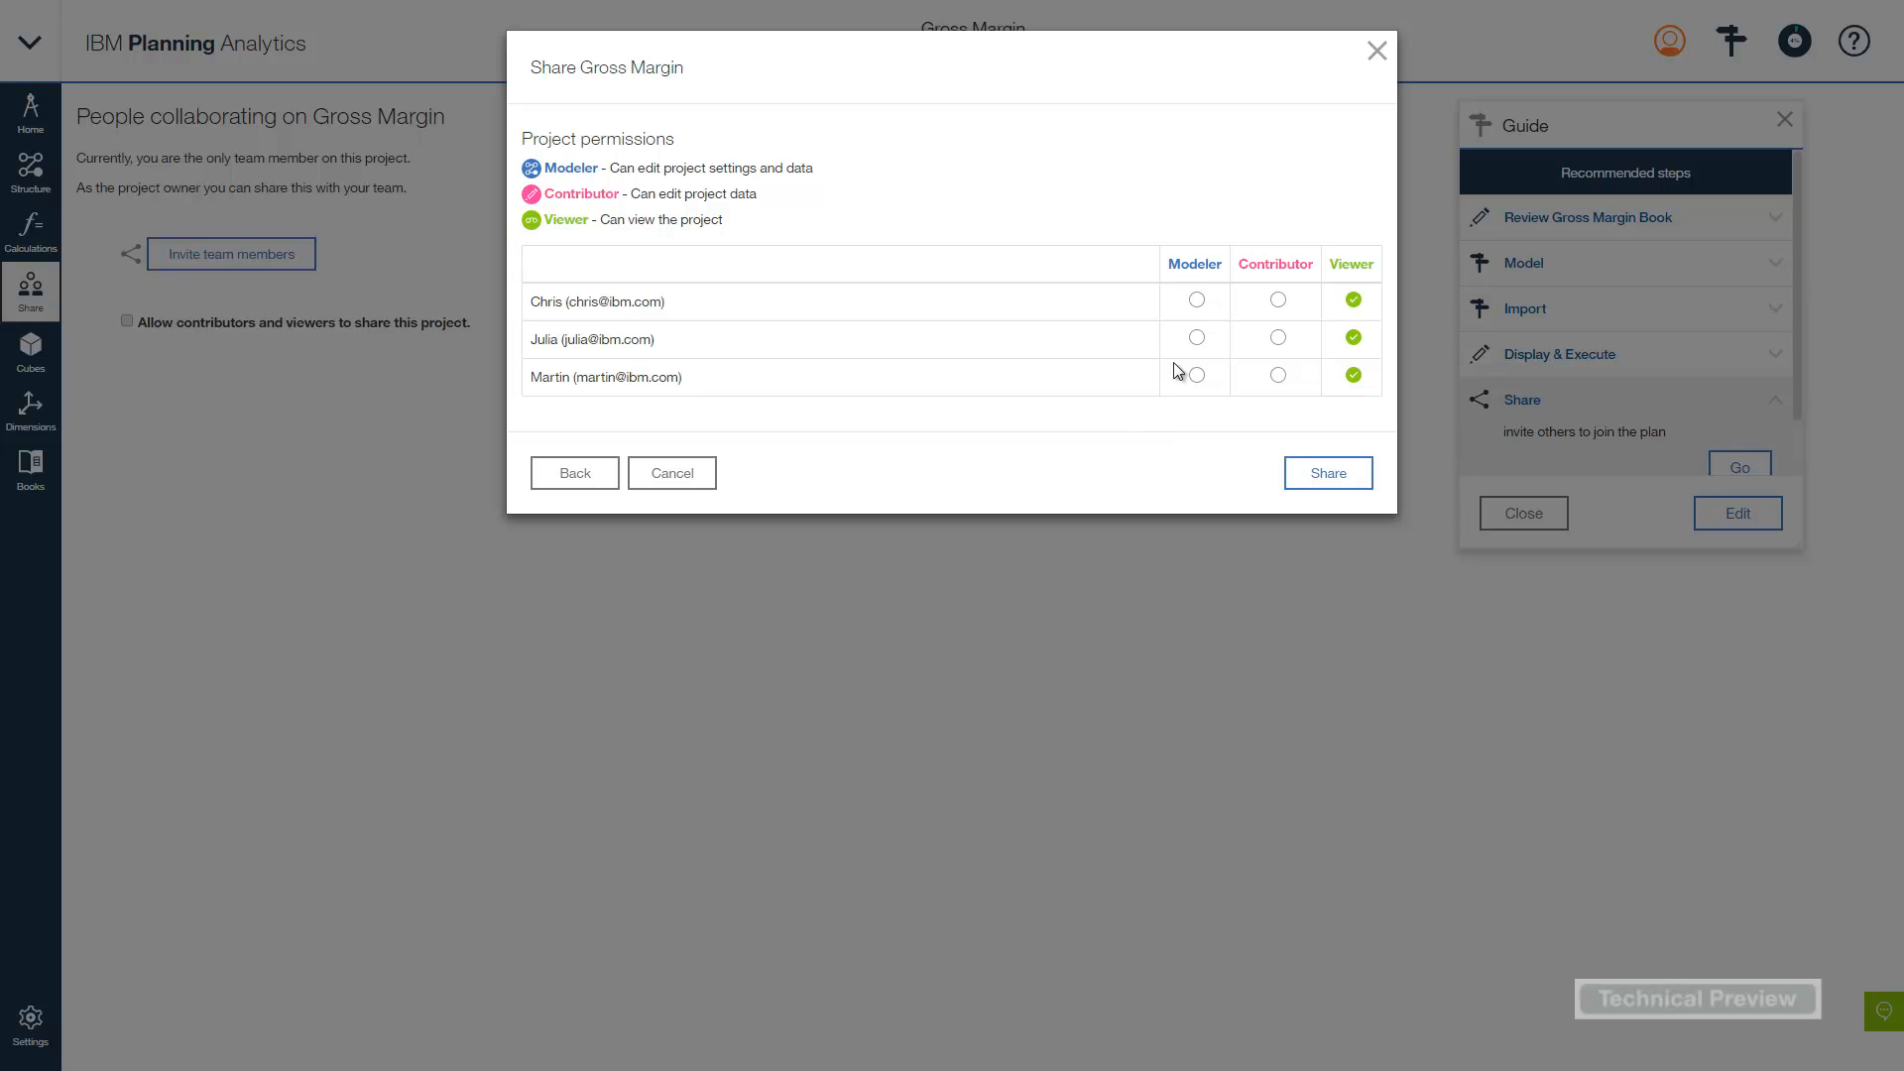
# - Share Gross Margin with the first invitee as Modeler, second as Contributor, third as Viewer
pyautogui.click(1197, 299)
pyautogui.click(1278, 338)
pyautogui.click(1319, 476)
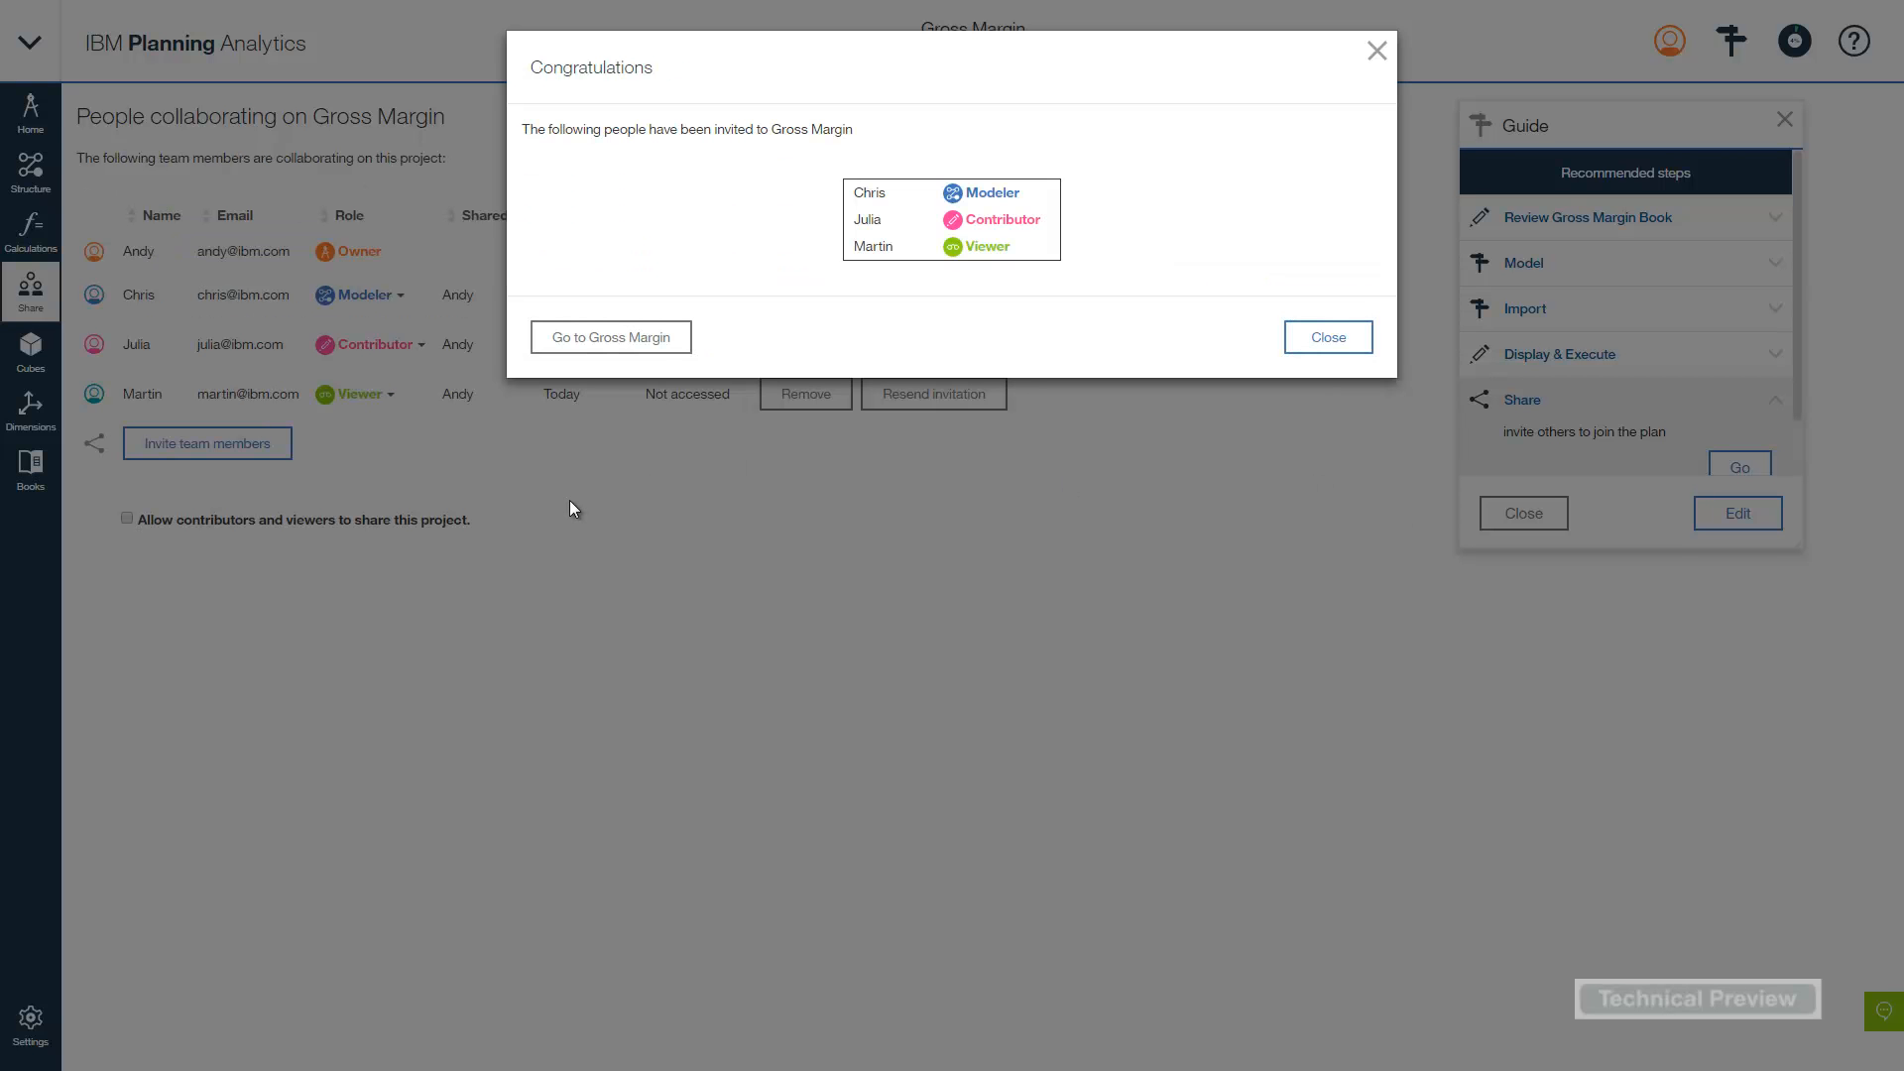
# - Dismiss the confirmation and allow contributors and viewers to share Gross Margin
pyautogui.click(1328, 352)
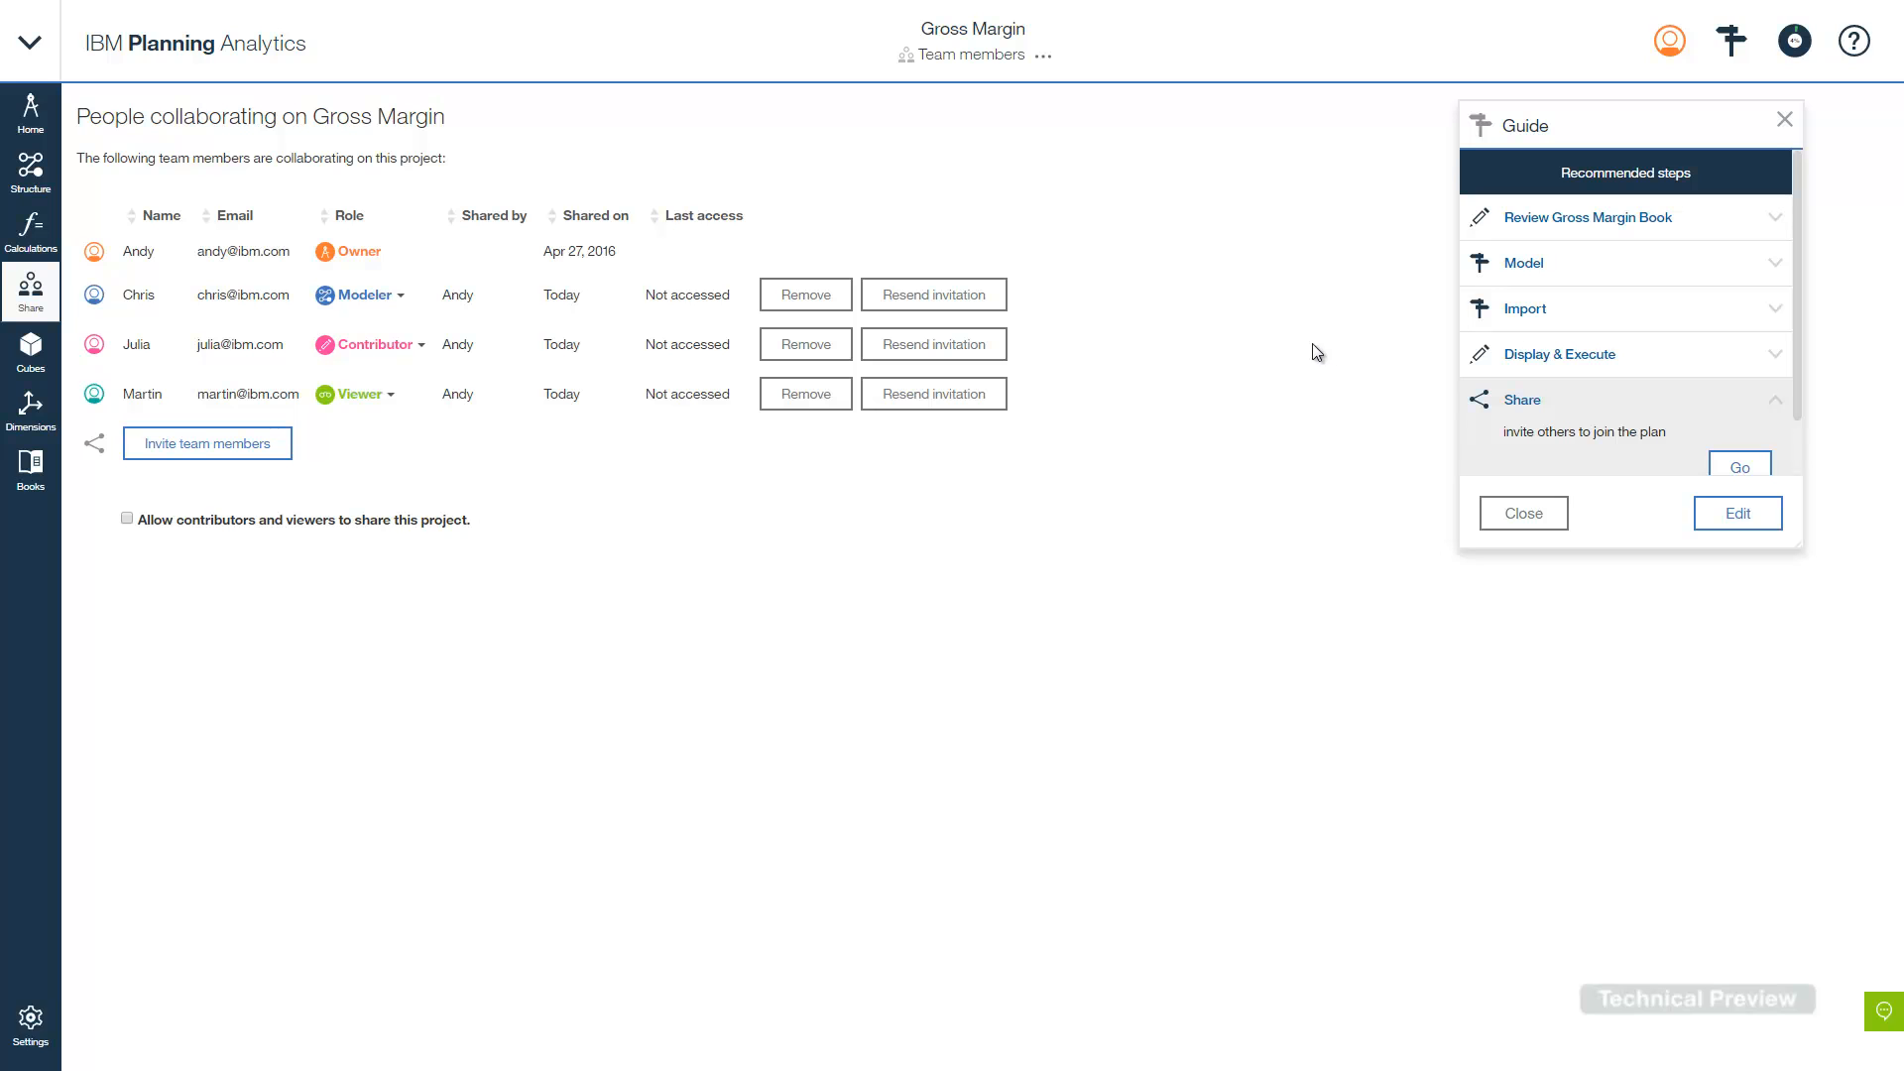
pyautogui.click(131, 519)
# - Log out of the owner's account and sign back in as the invited Contributor colleague
pyautogui.click(1657, 47)
pyautogui.click(1517, 226)
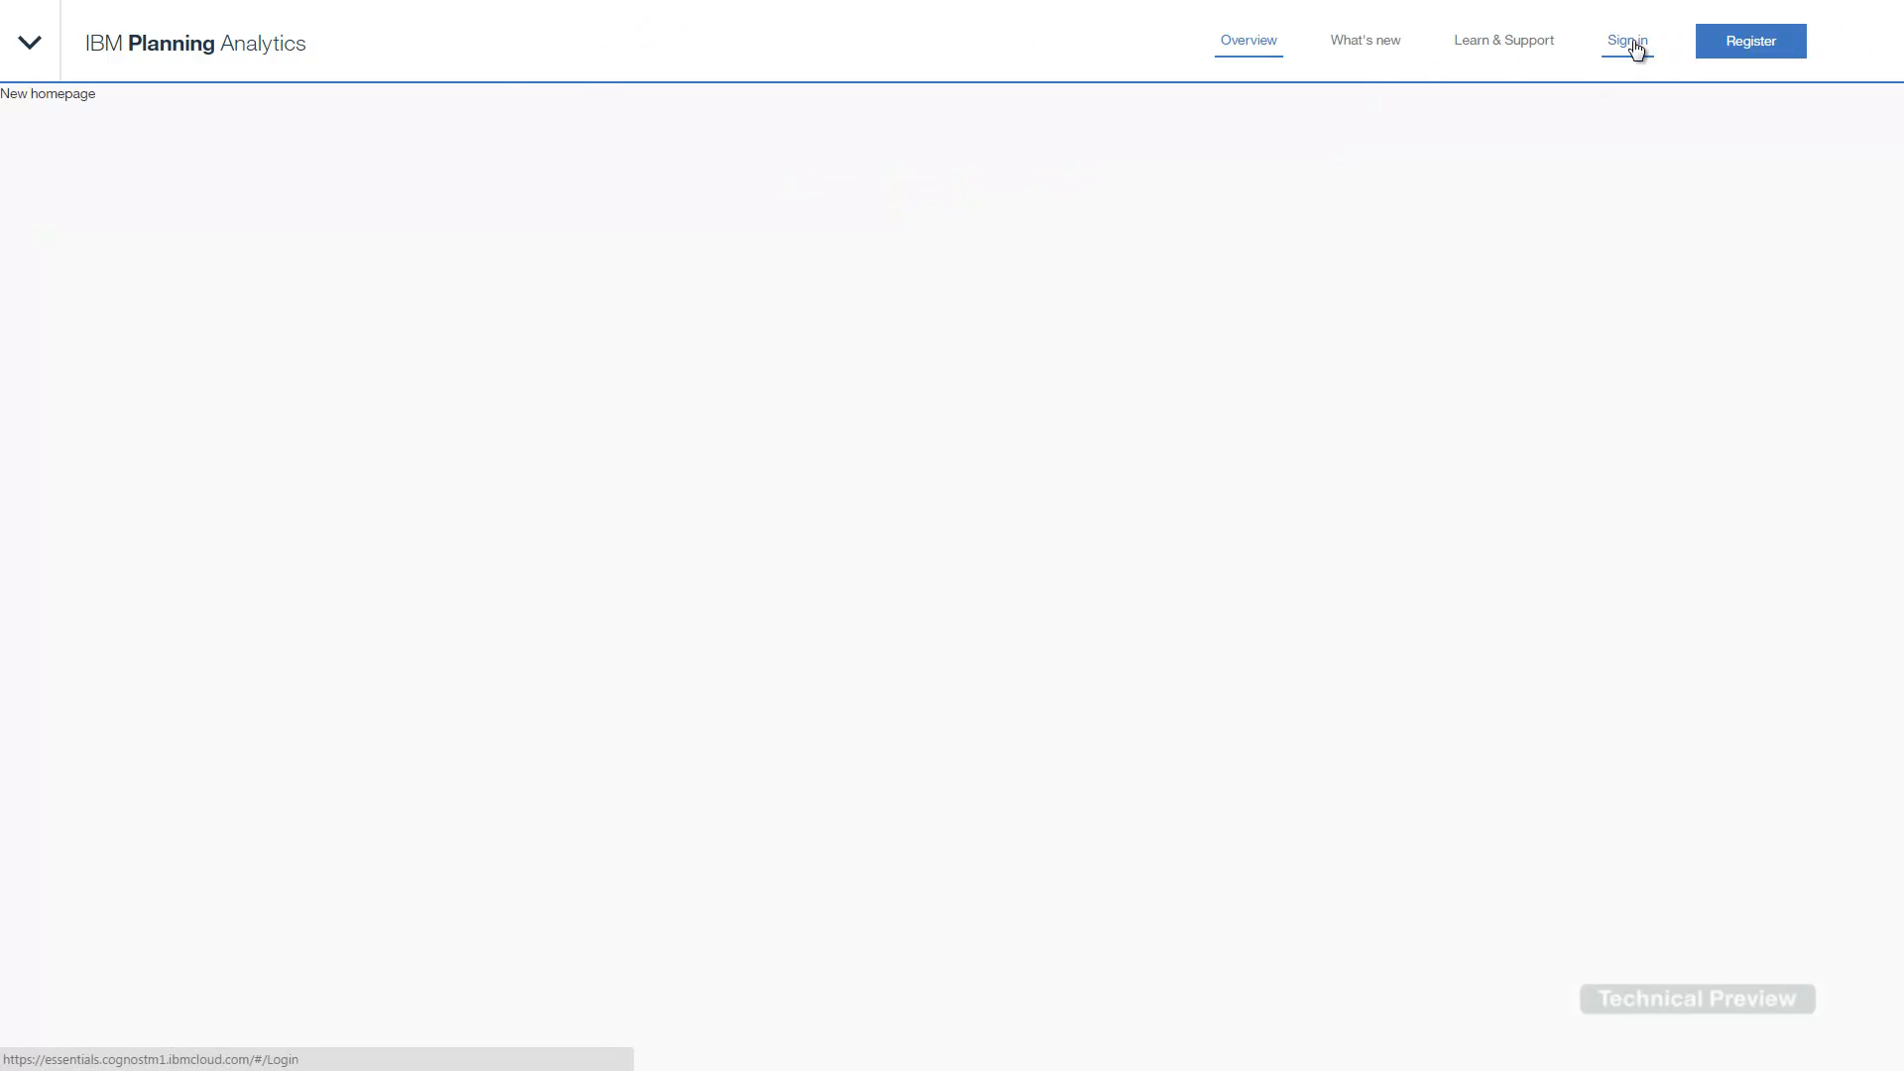
pyautogui.click(1635, 49)
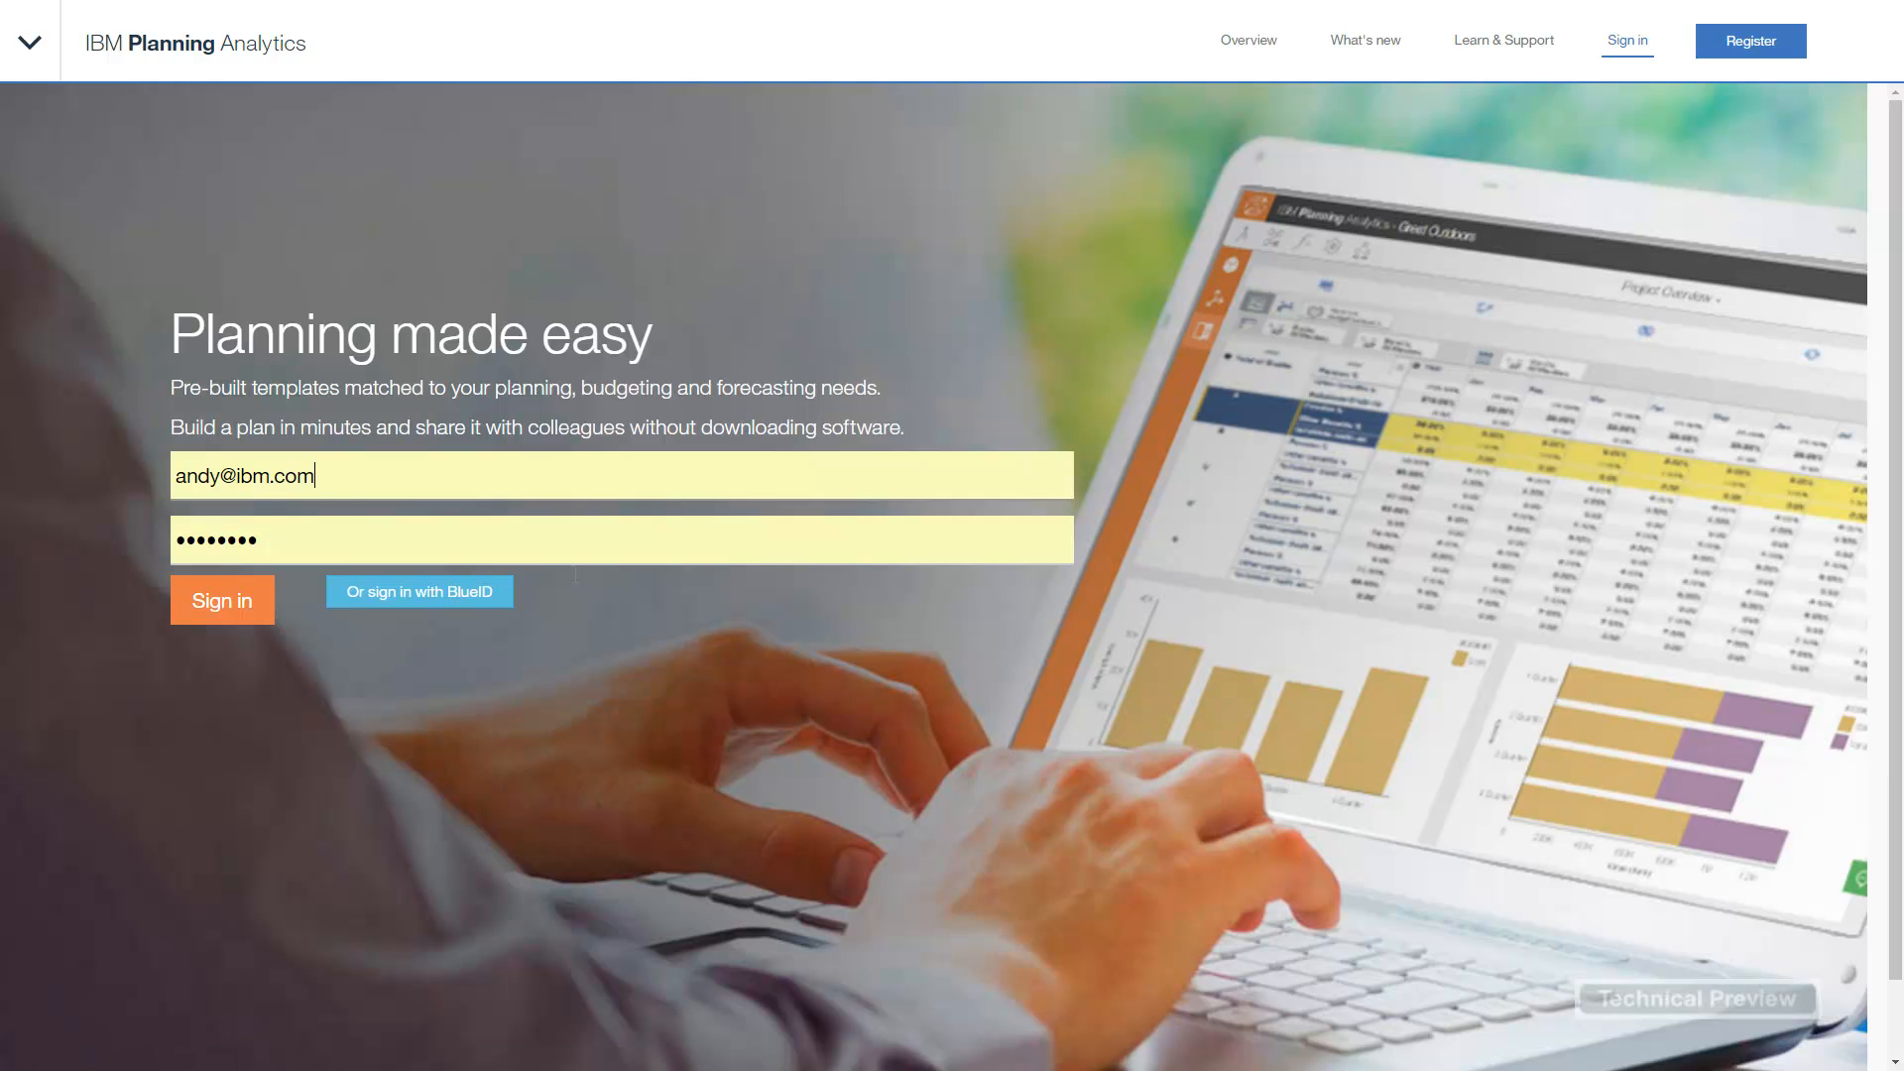
pyautogui.tripleClick(332, 492)
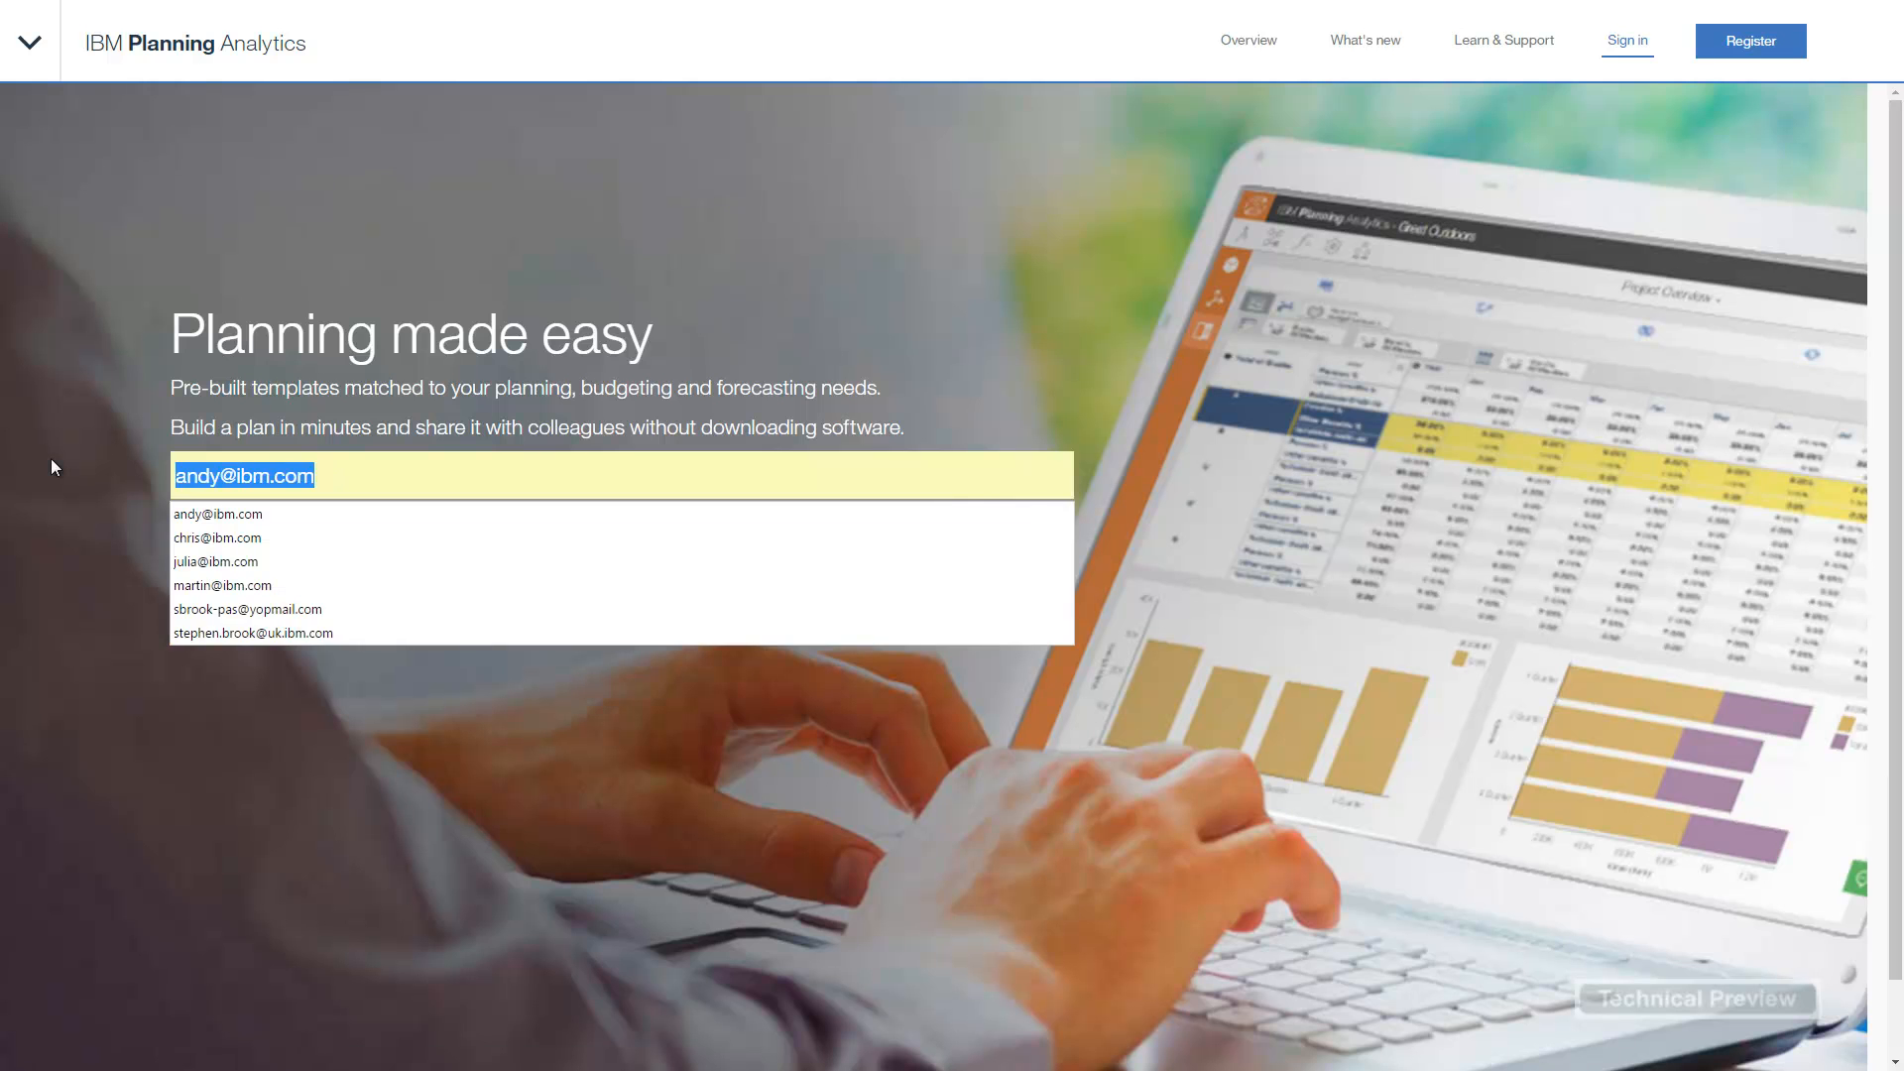
pyautogui.write('julia')
pyautogui.press('Down')
pyautogui.press('Return')
pyautogui.press('Tab')
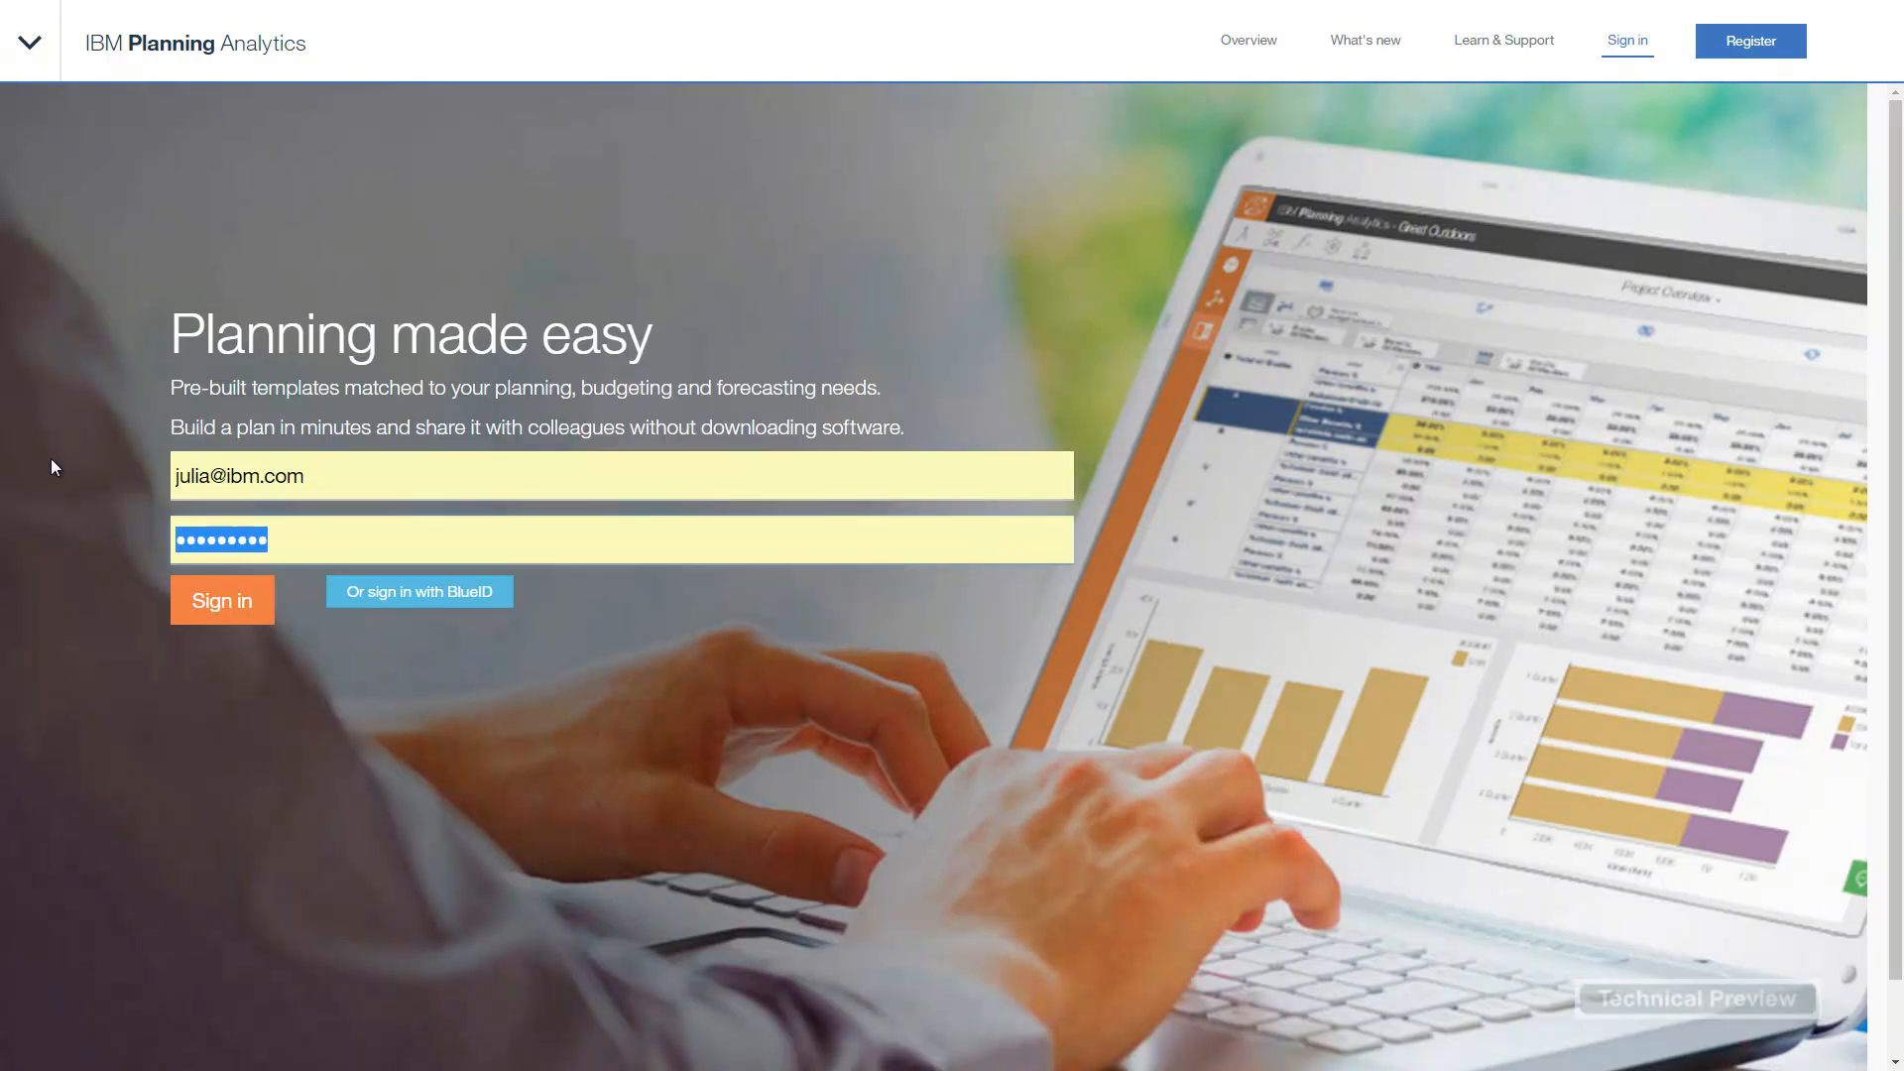
pyautogui.click(222, 605)
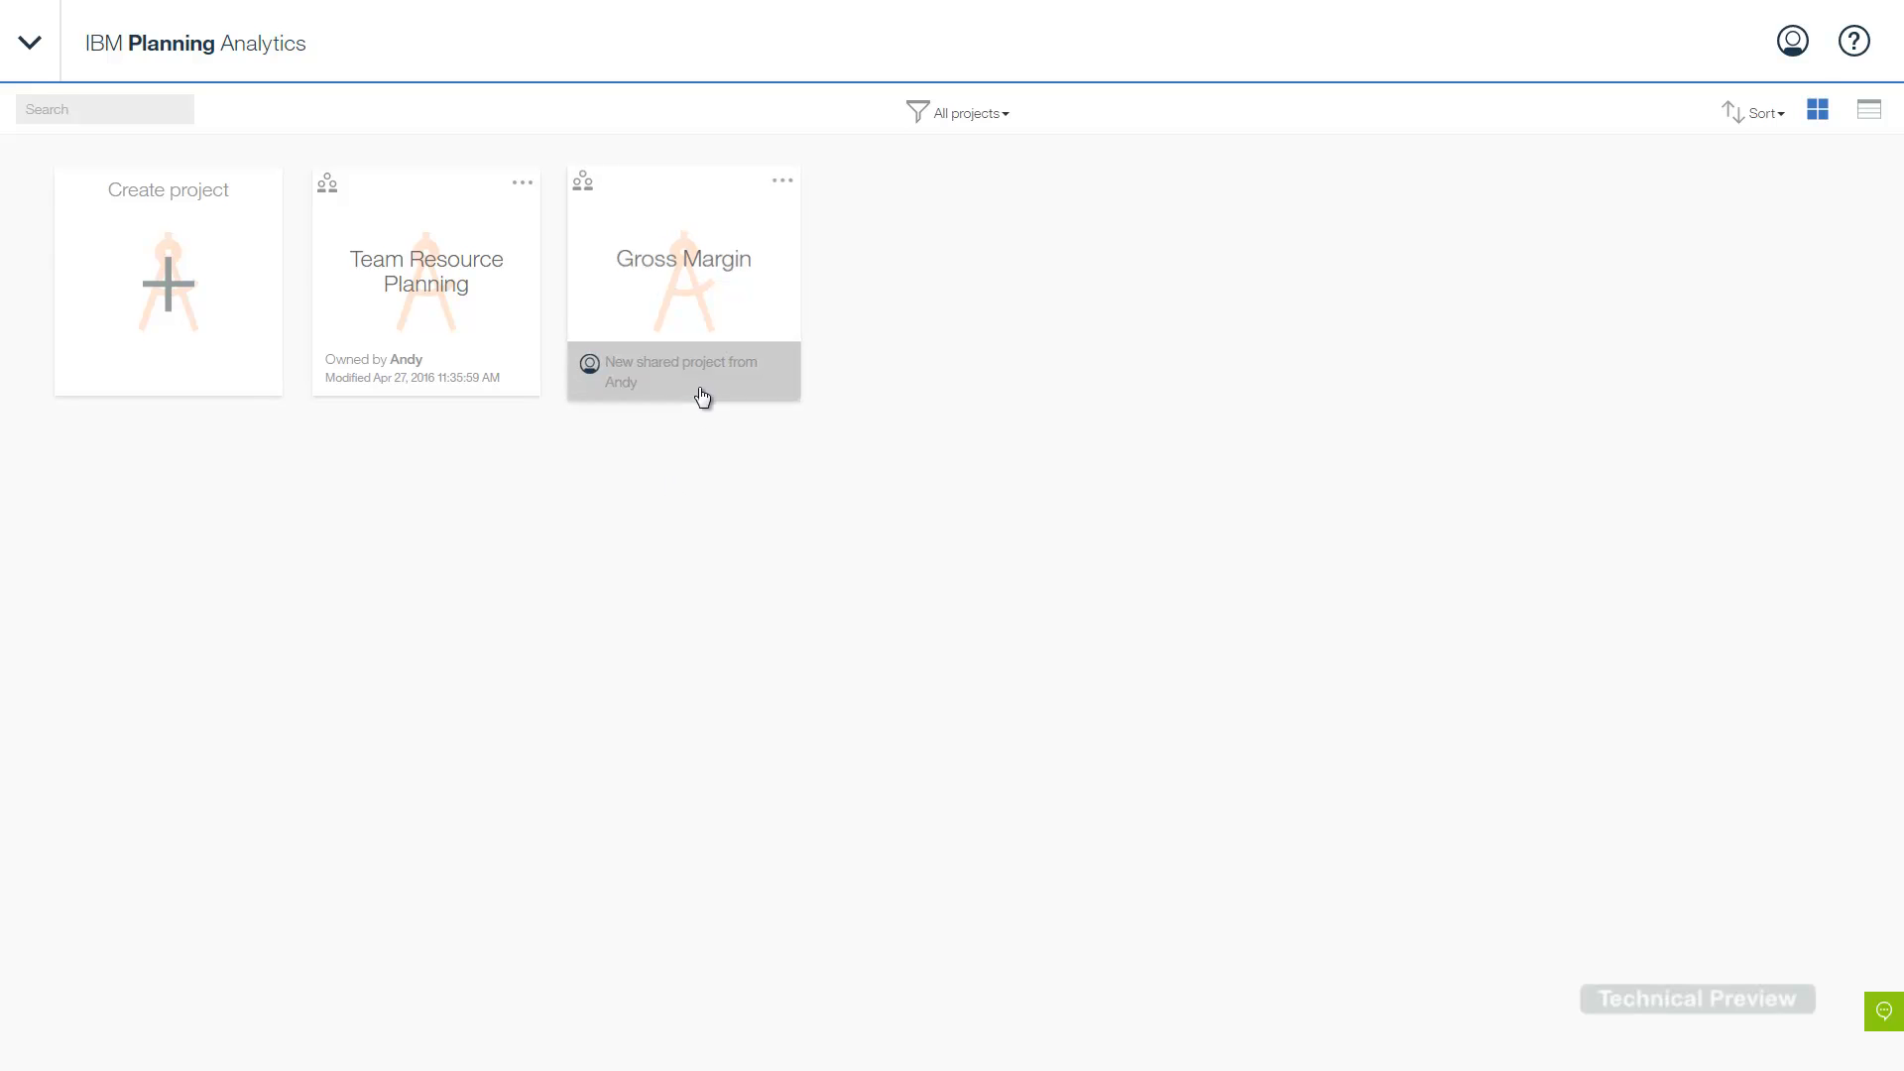
# - Open the shared Gross Margin project and view its Owner, Modeler, Contributor and Viewer members
pyautogui.click(681, 293)
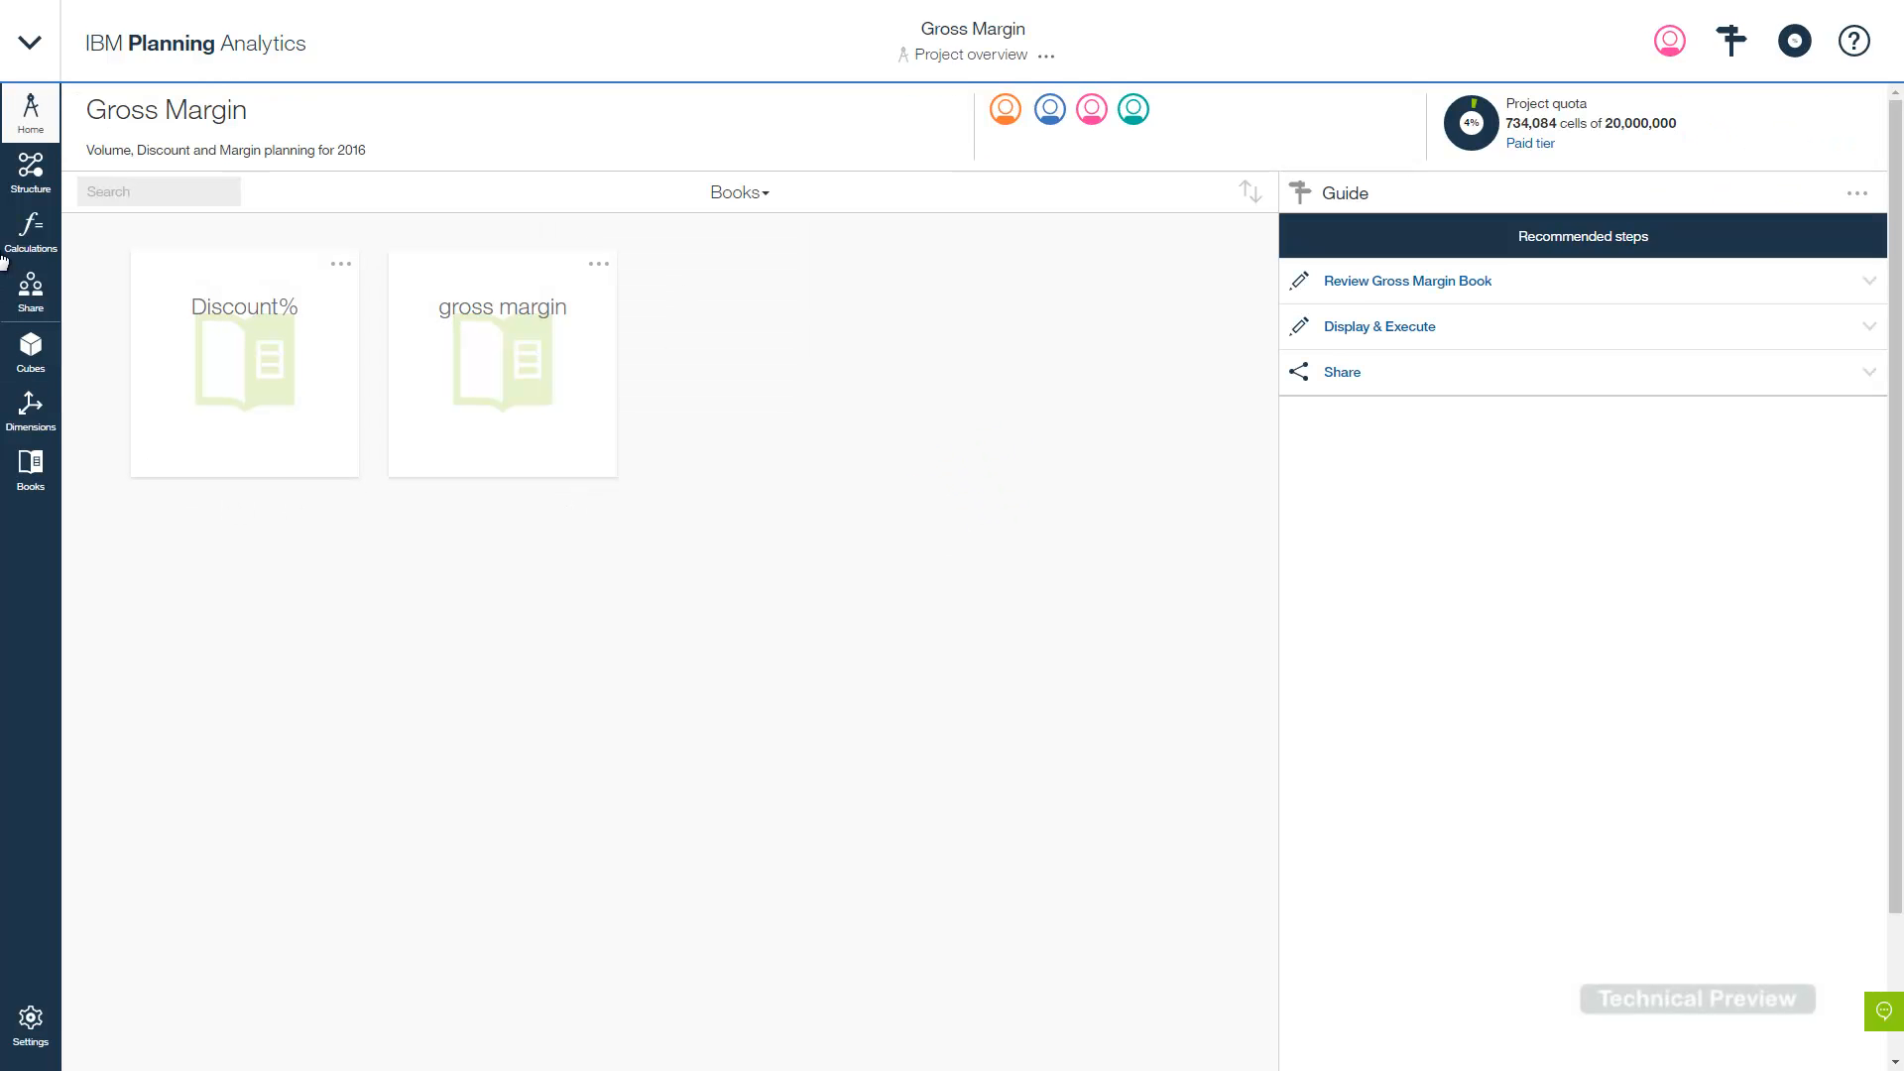
pyautogui.click(31, 291)
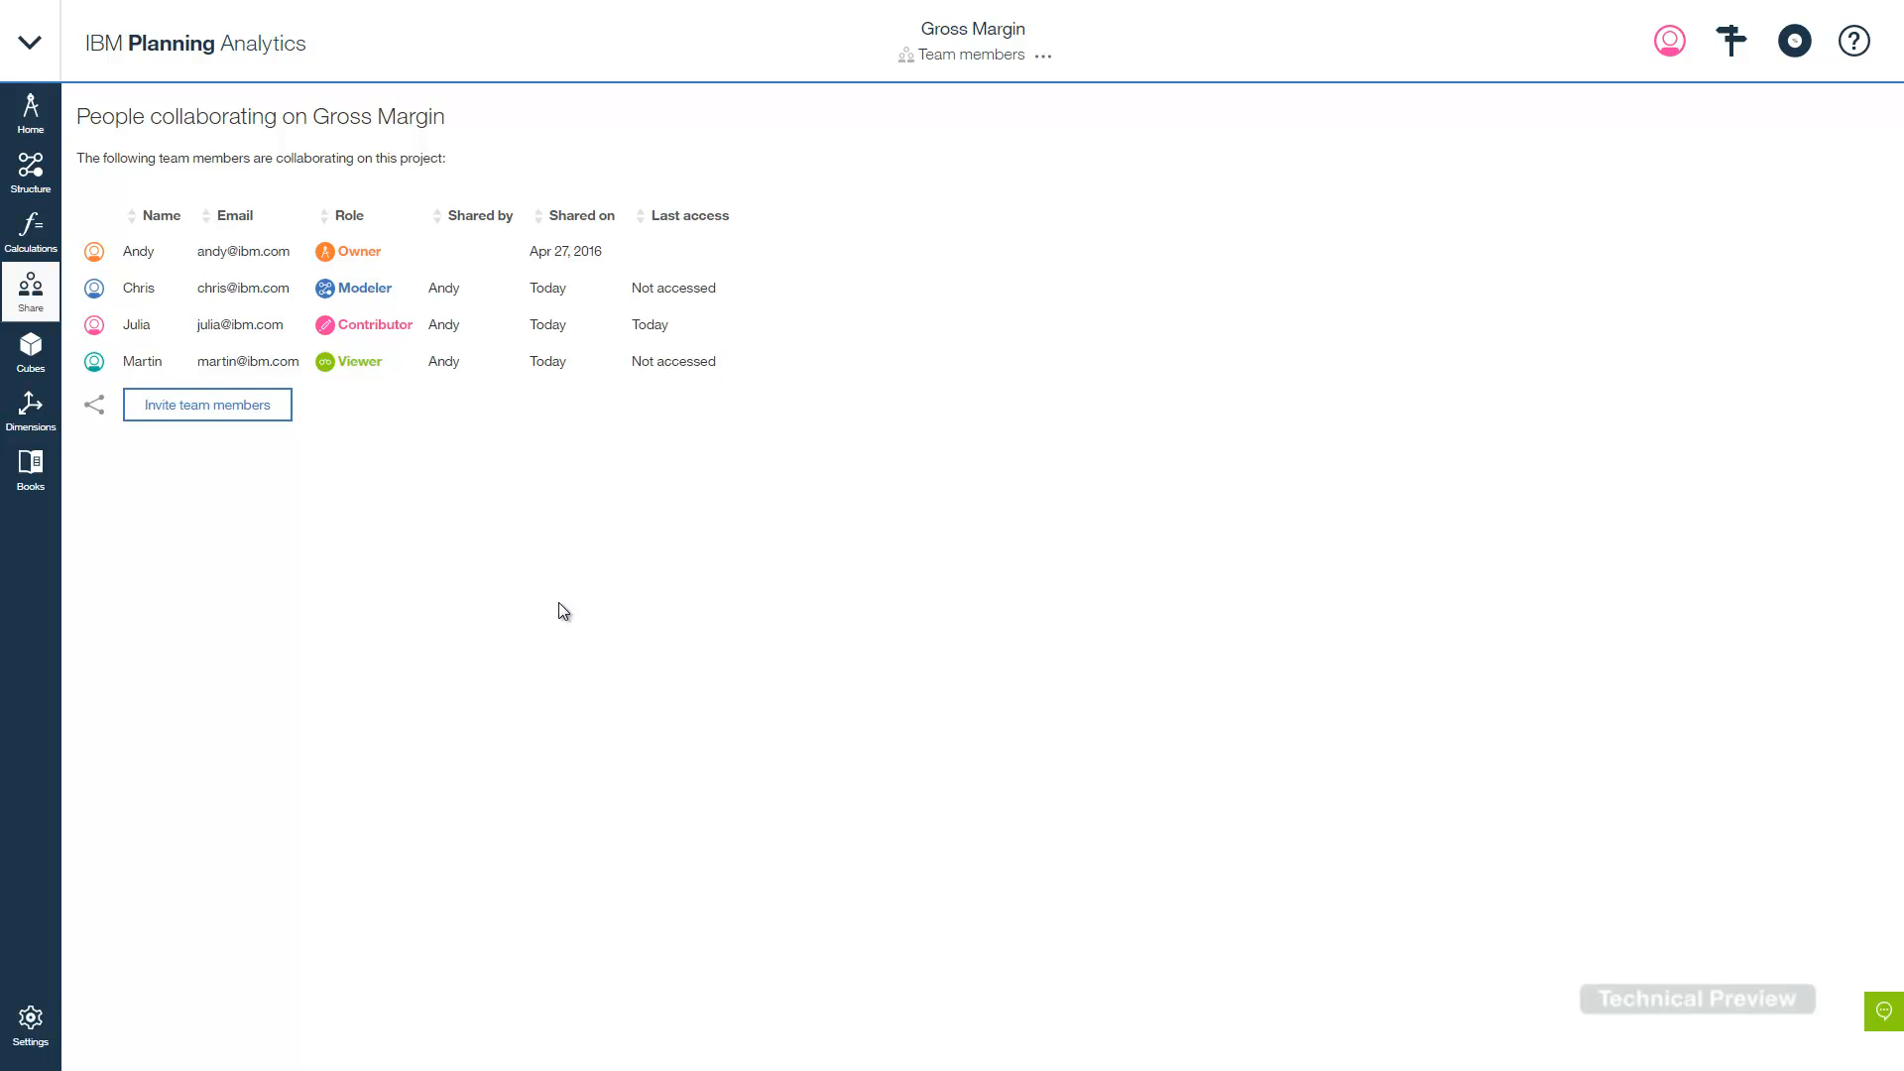
# - Invite one more colleague by e-mail to Gross Margin with Contributor permission
pyautogui.click(199, 407)
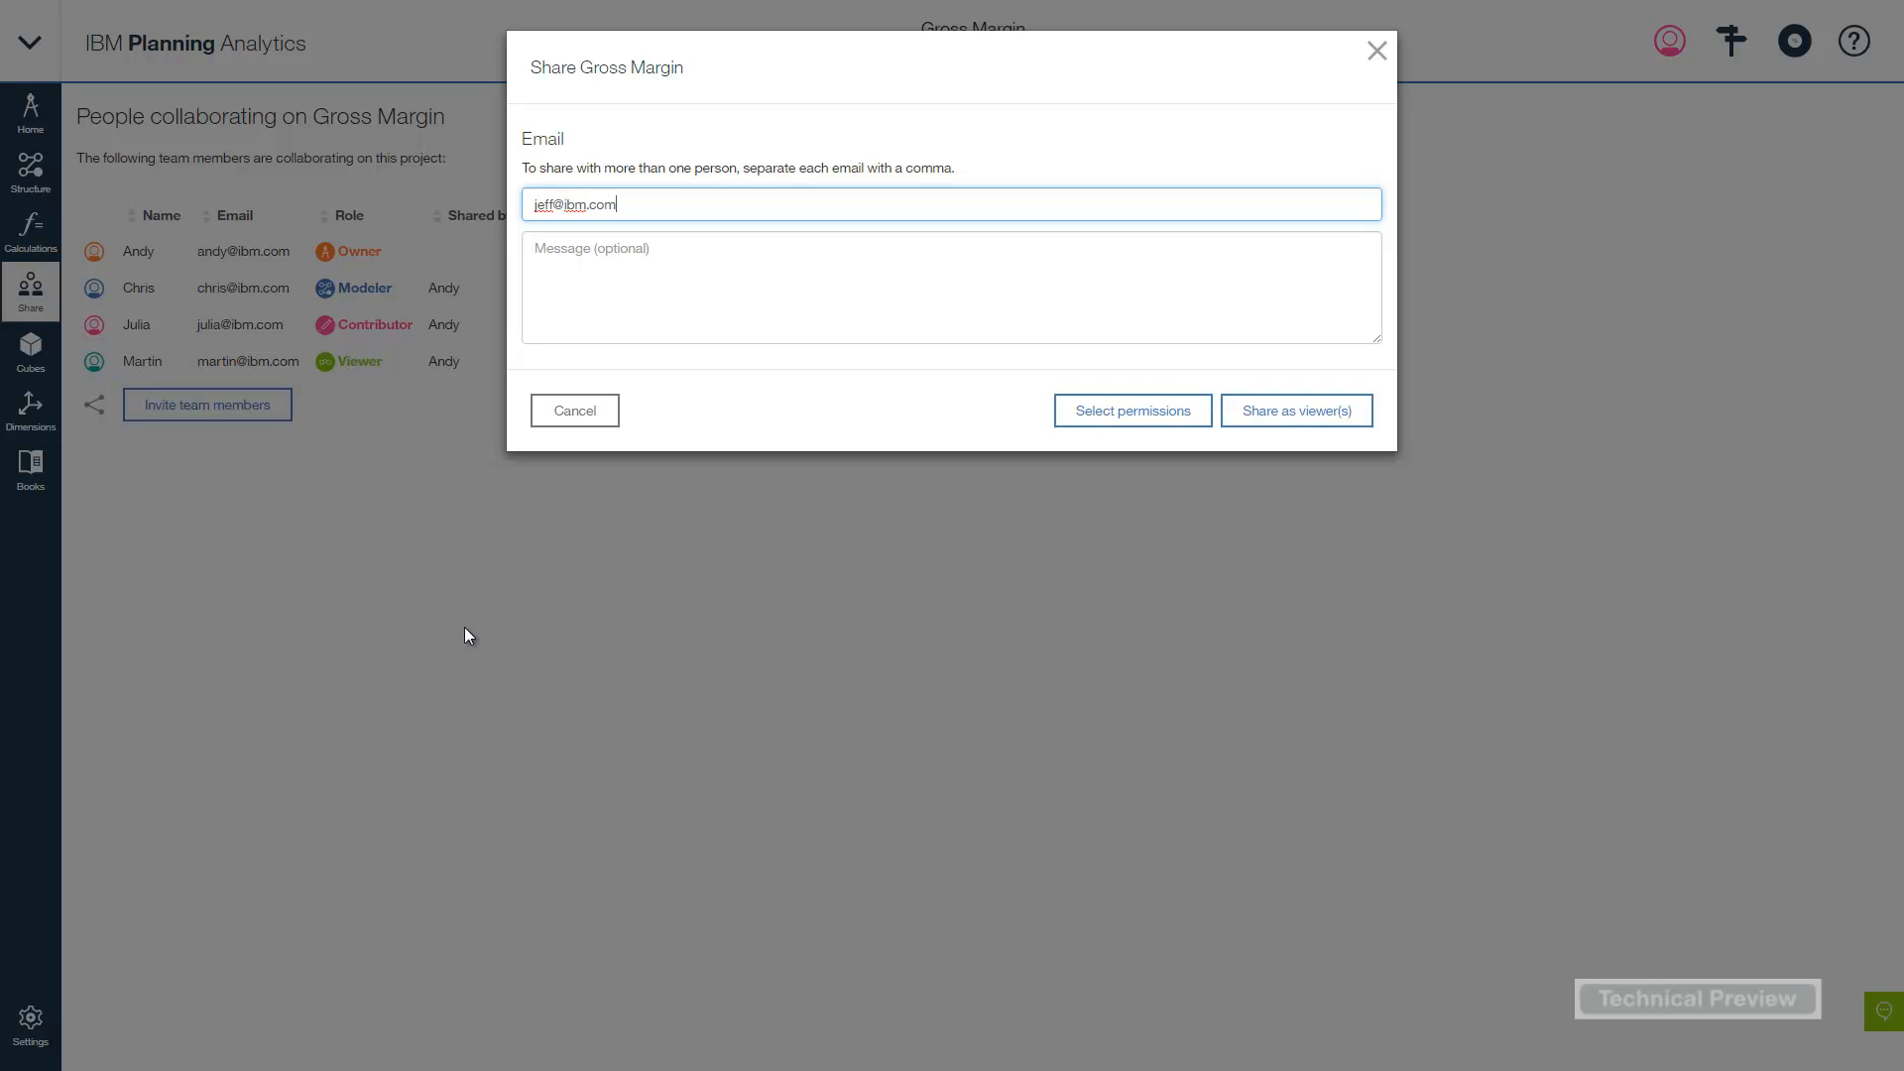
pyautogui.click(1128, 411)
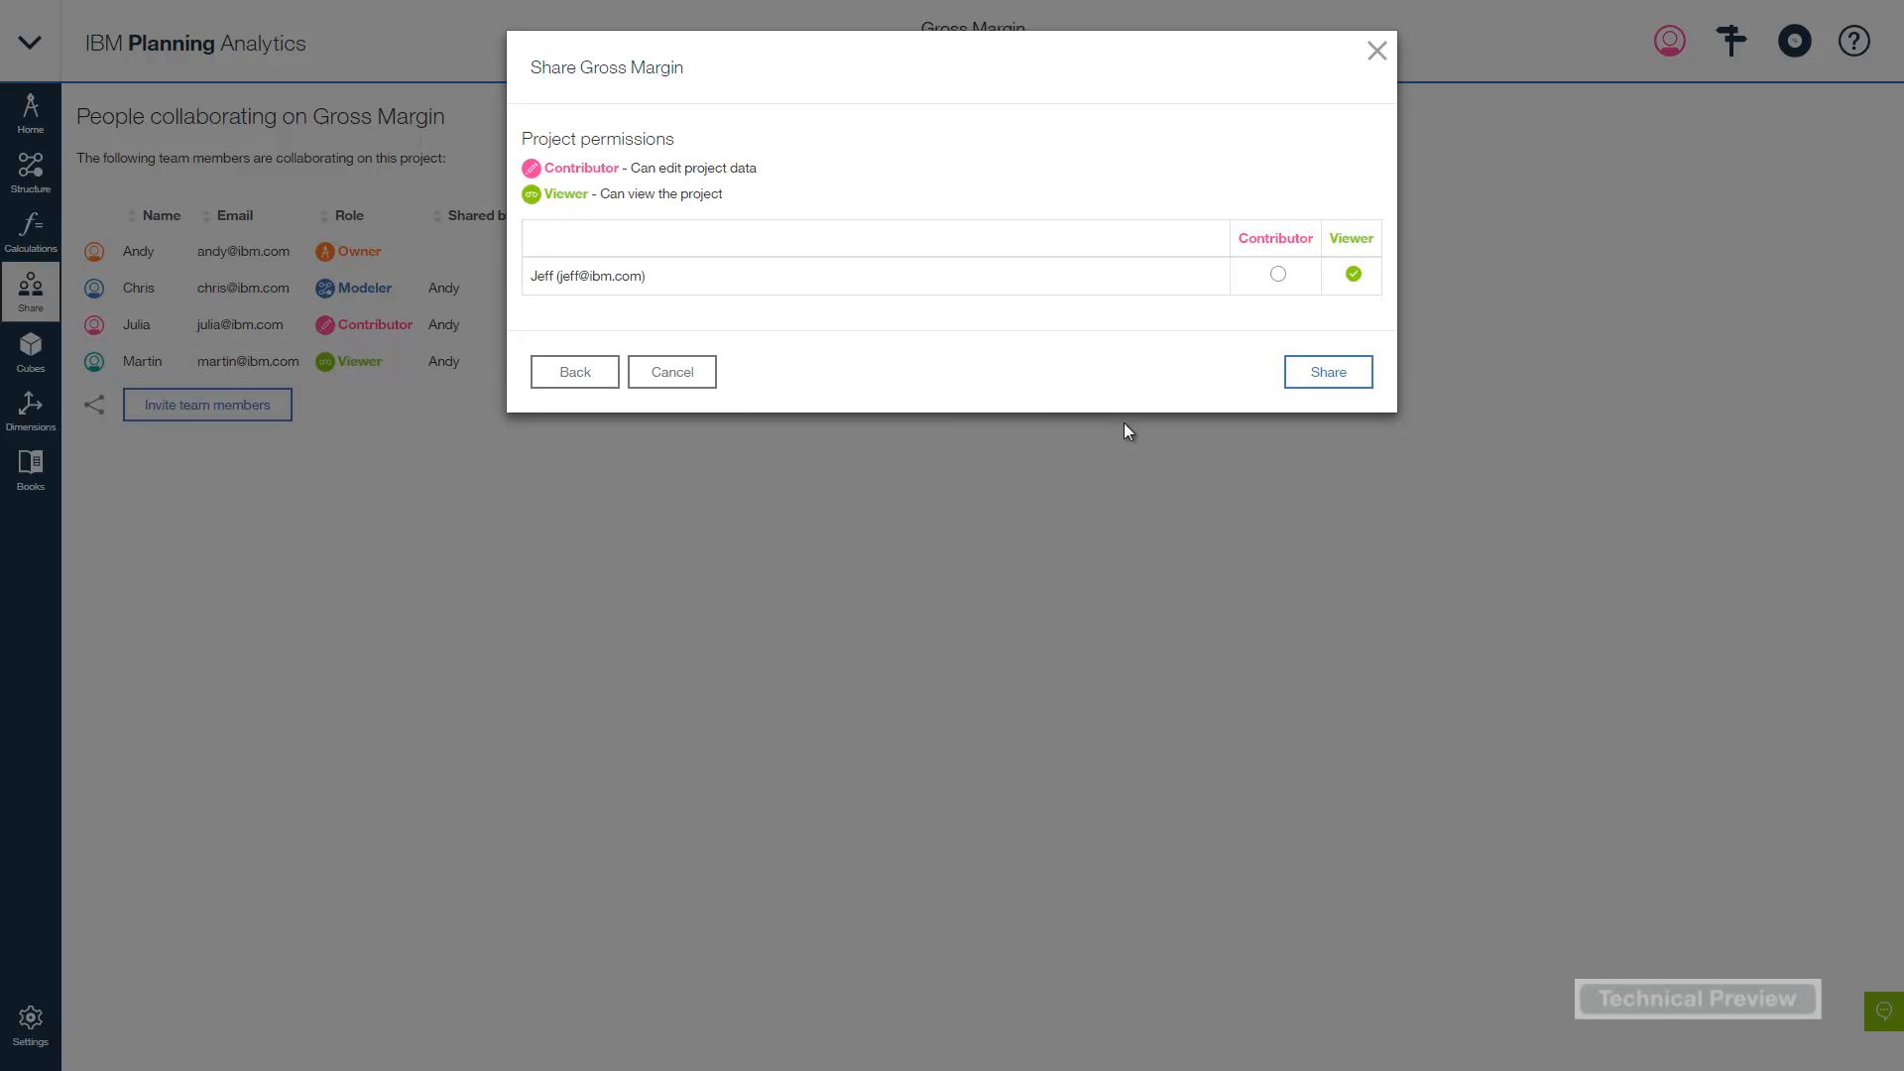
pyautogui.click(1279, 281)
pyautogui.click(1335, 374)
pyautogui.click(1341, 288)
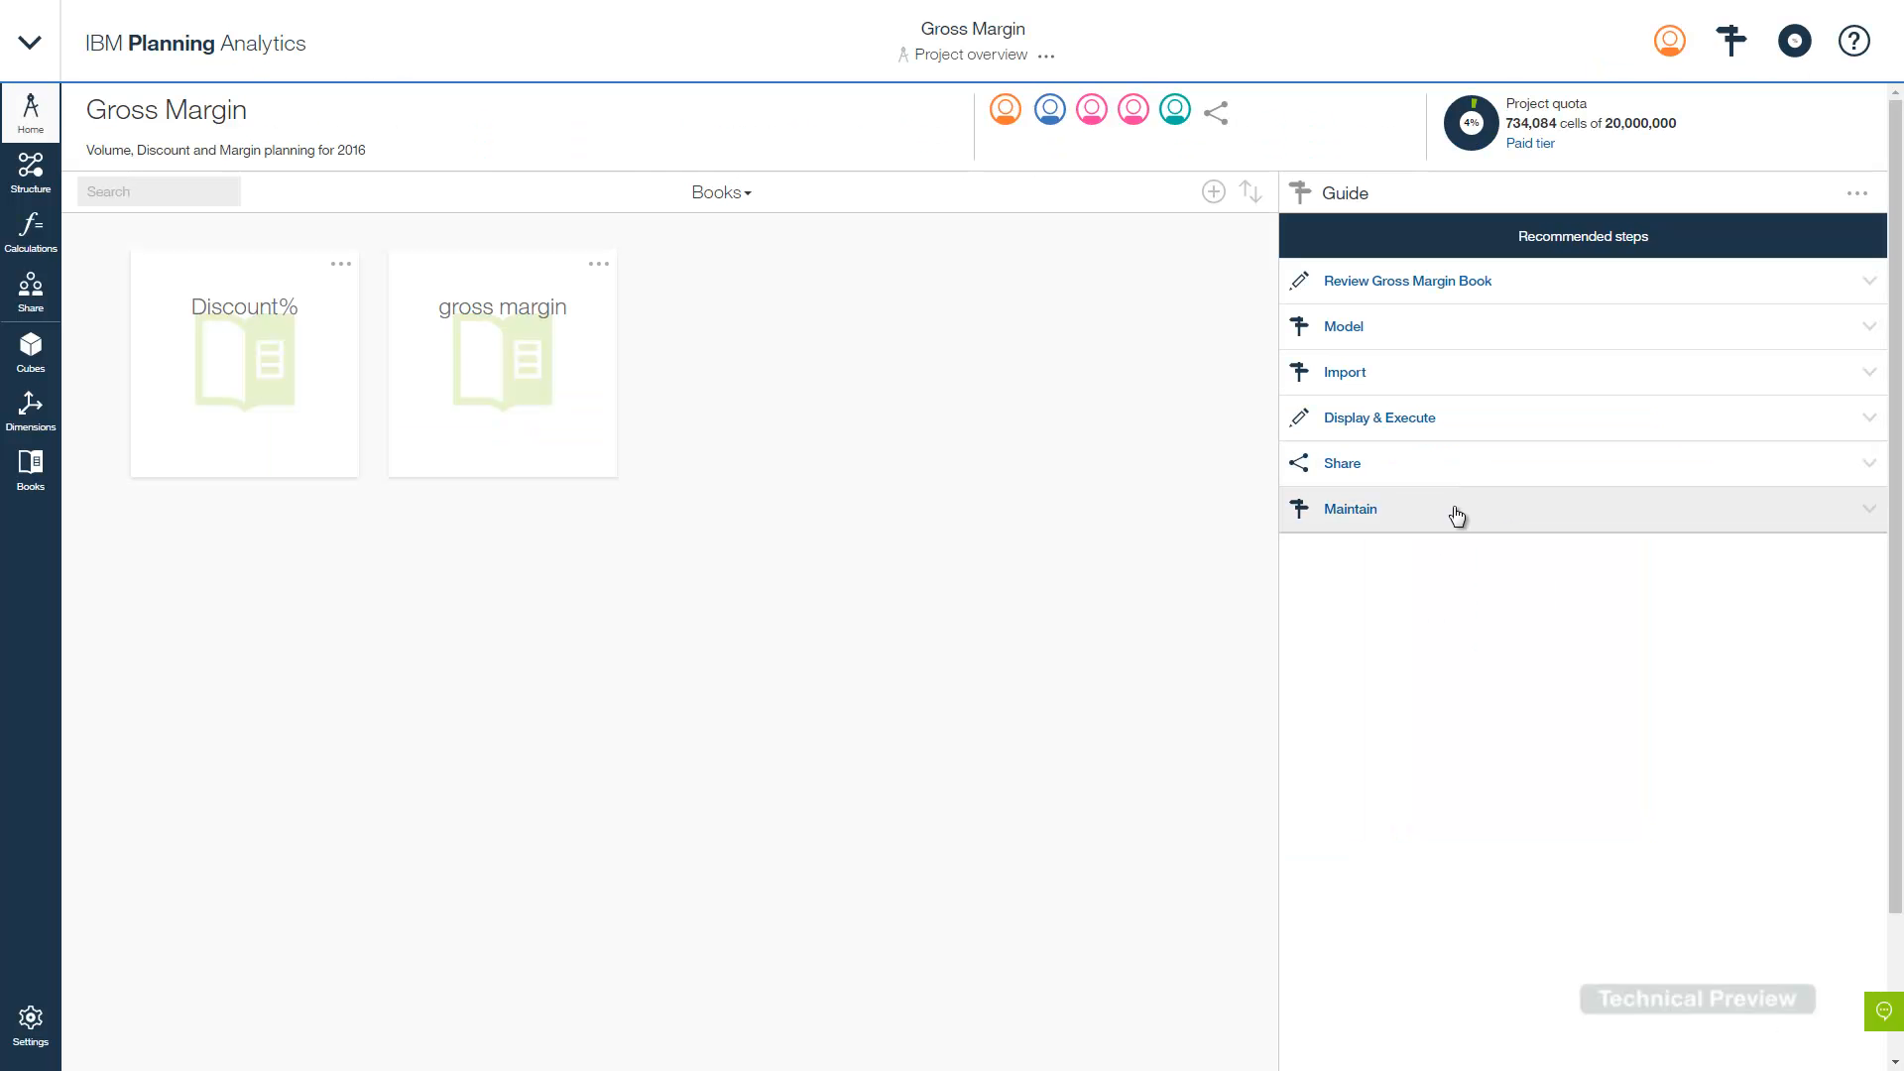
# - Go to Gross Margin's Versions page through the Guide's Maintain > Edit versions step
pyautogui.click(1457, 513)
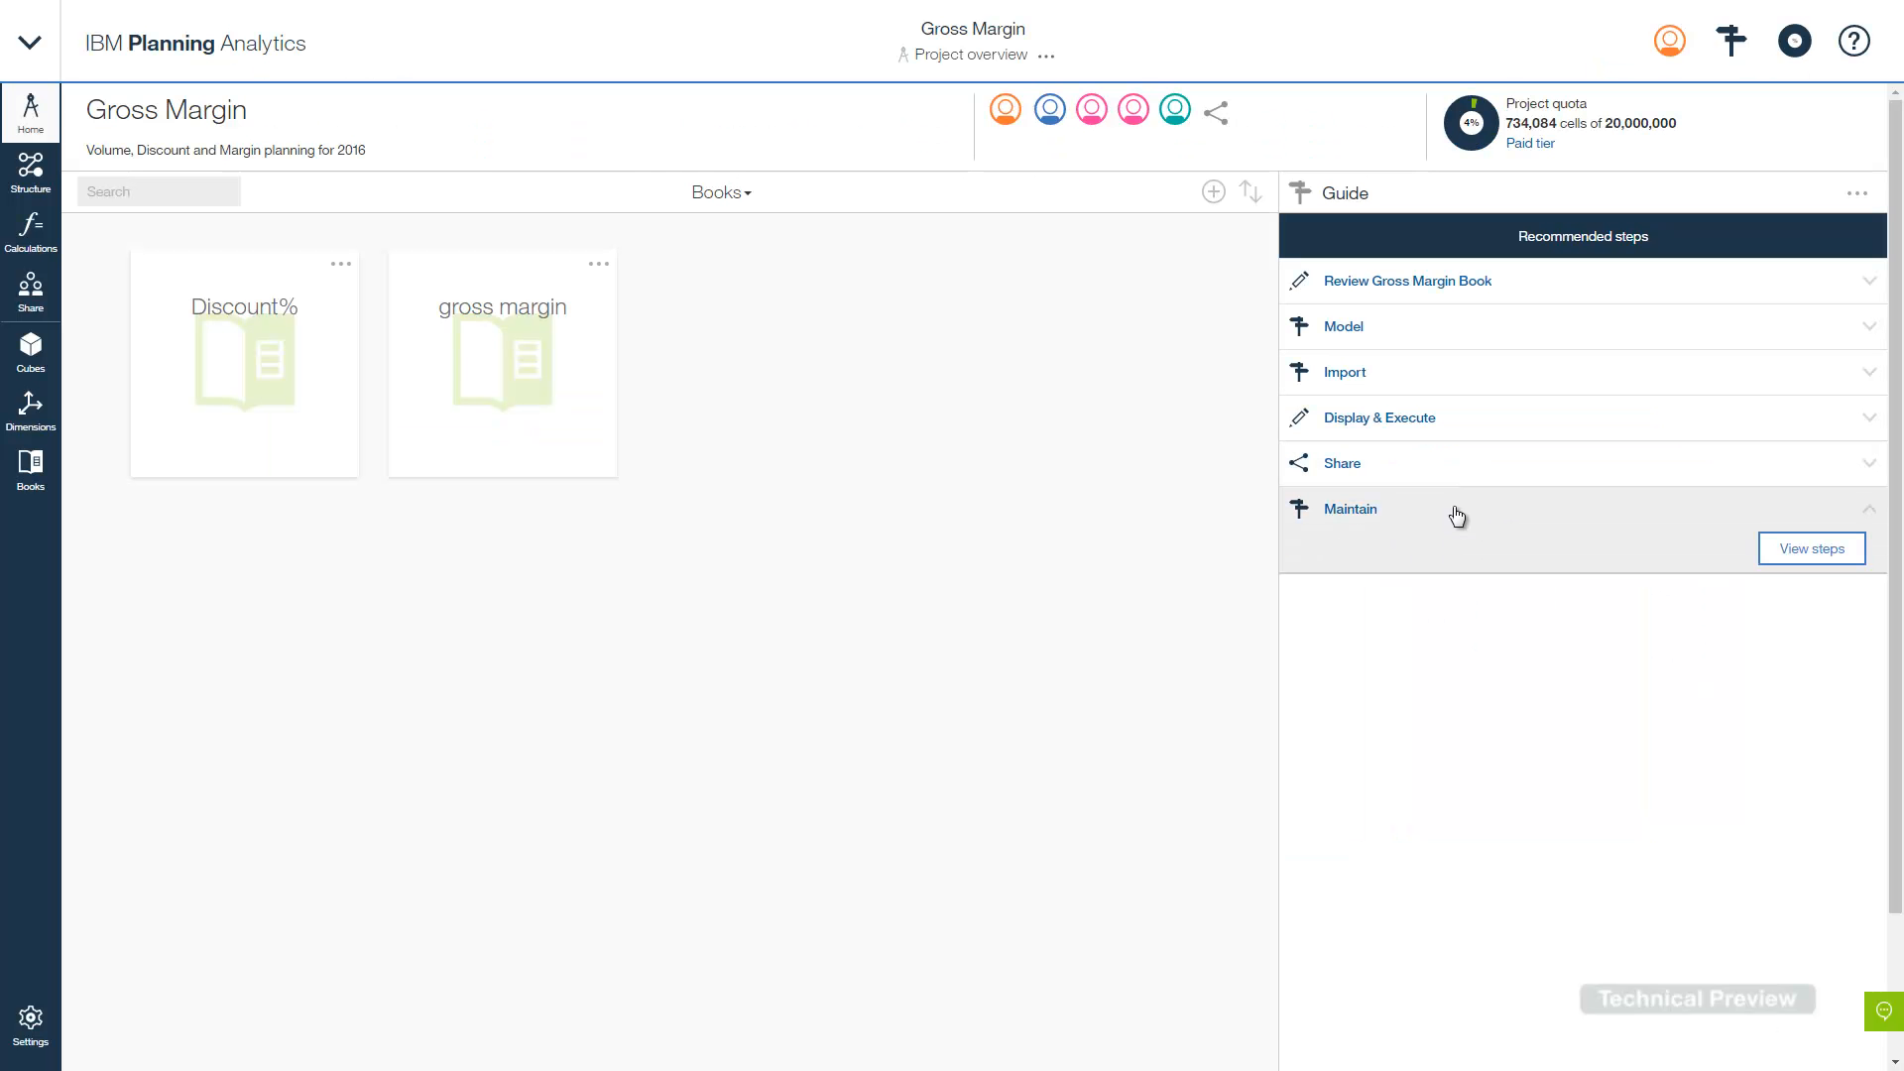
pyautogui.click(1807, 551)
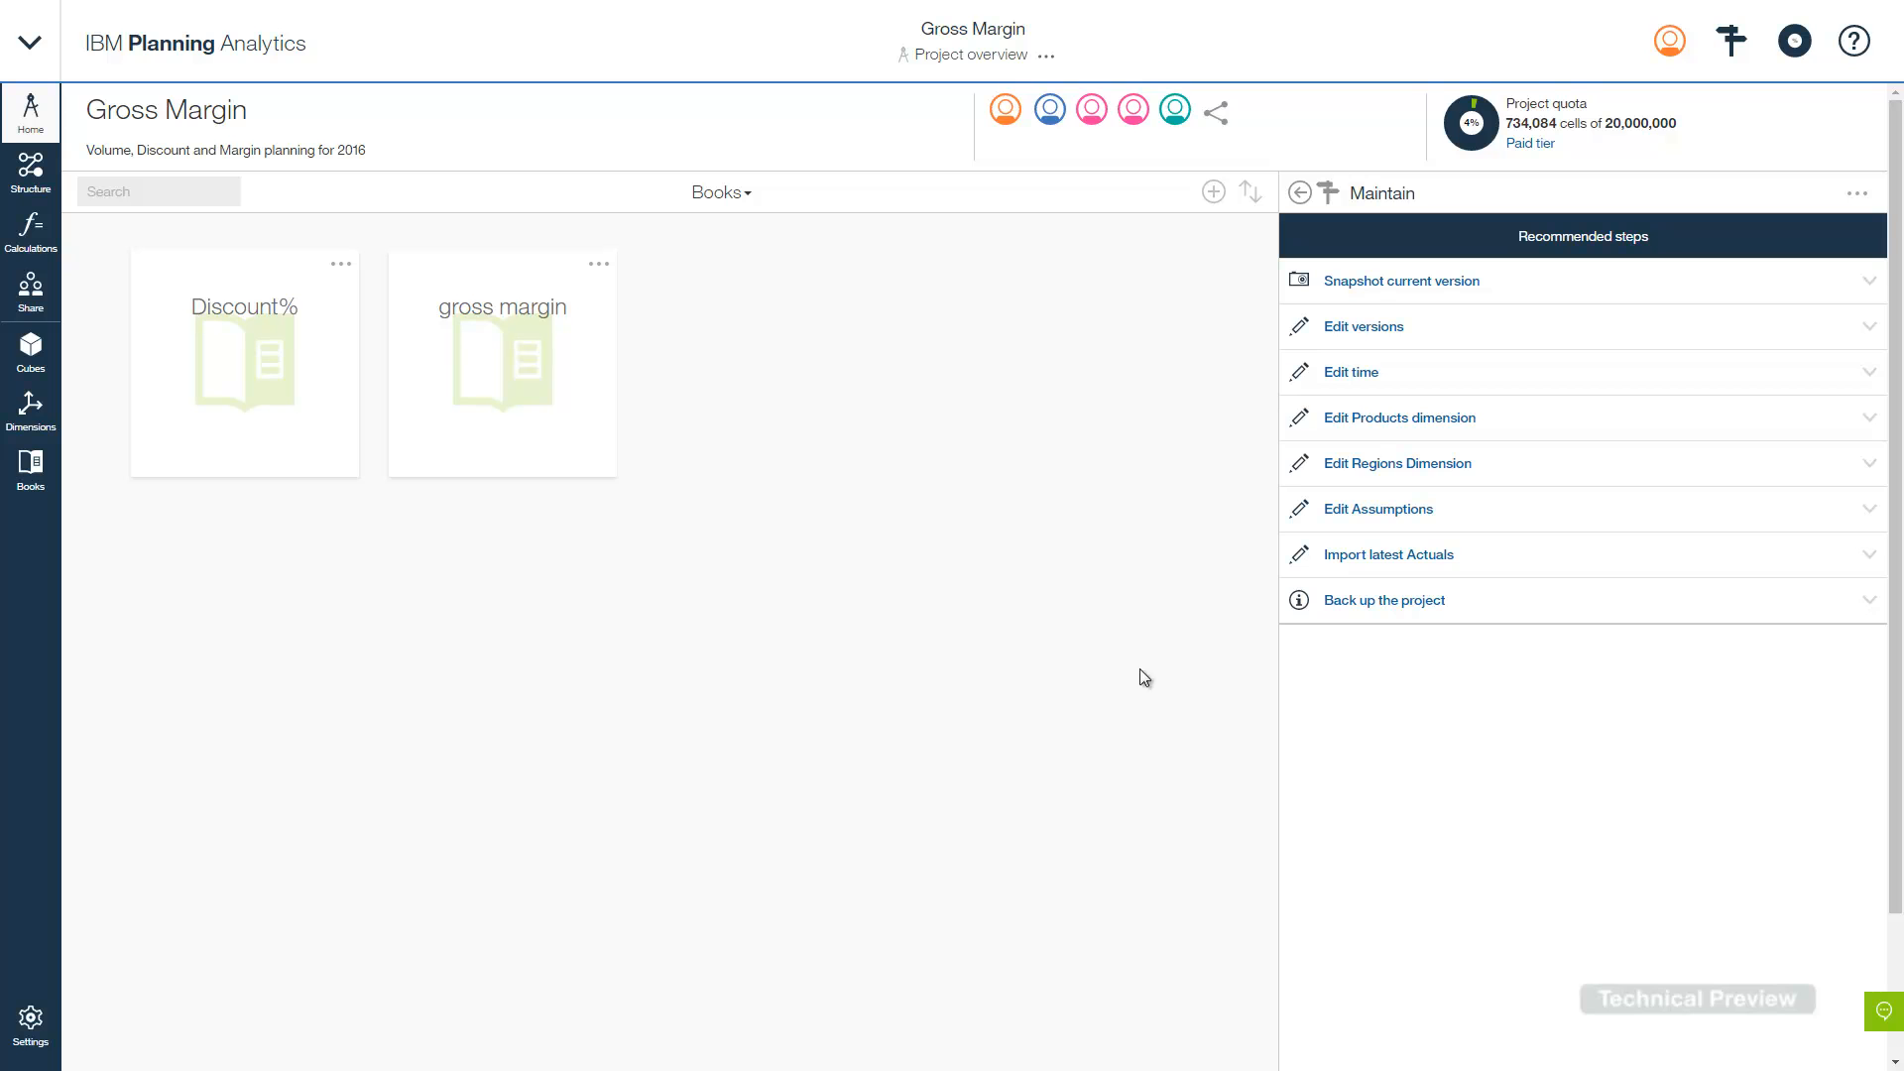
pyautogui.click(1443, 342)
pyautogui.click(1834, 366)
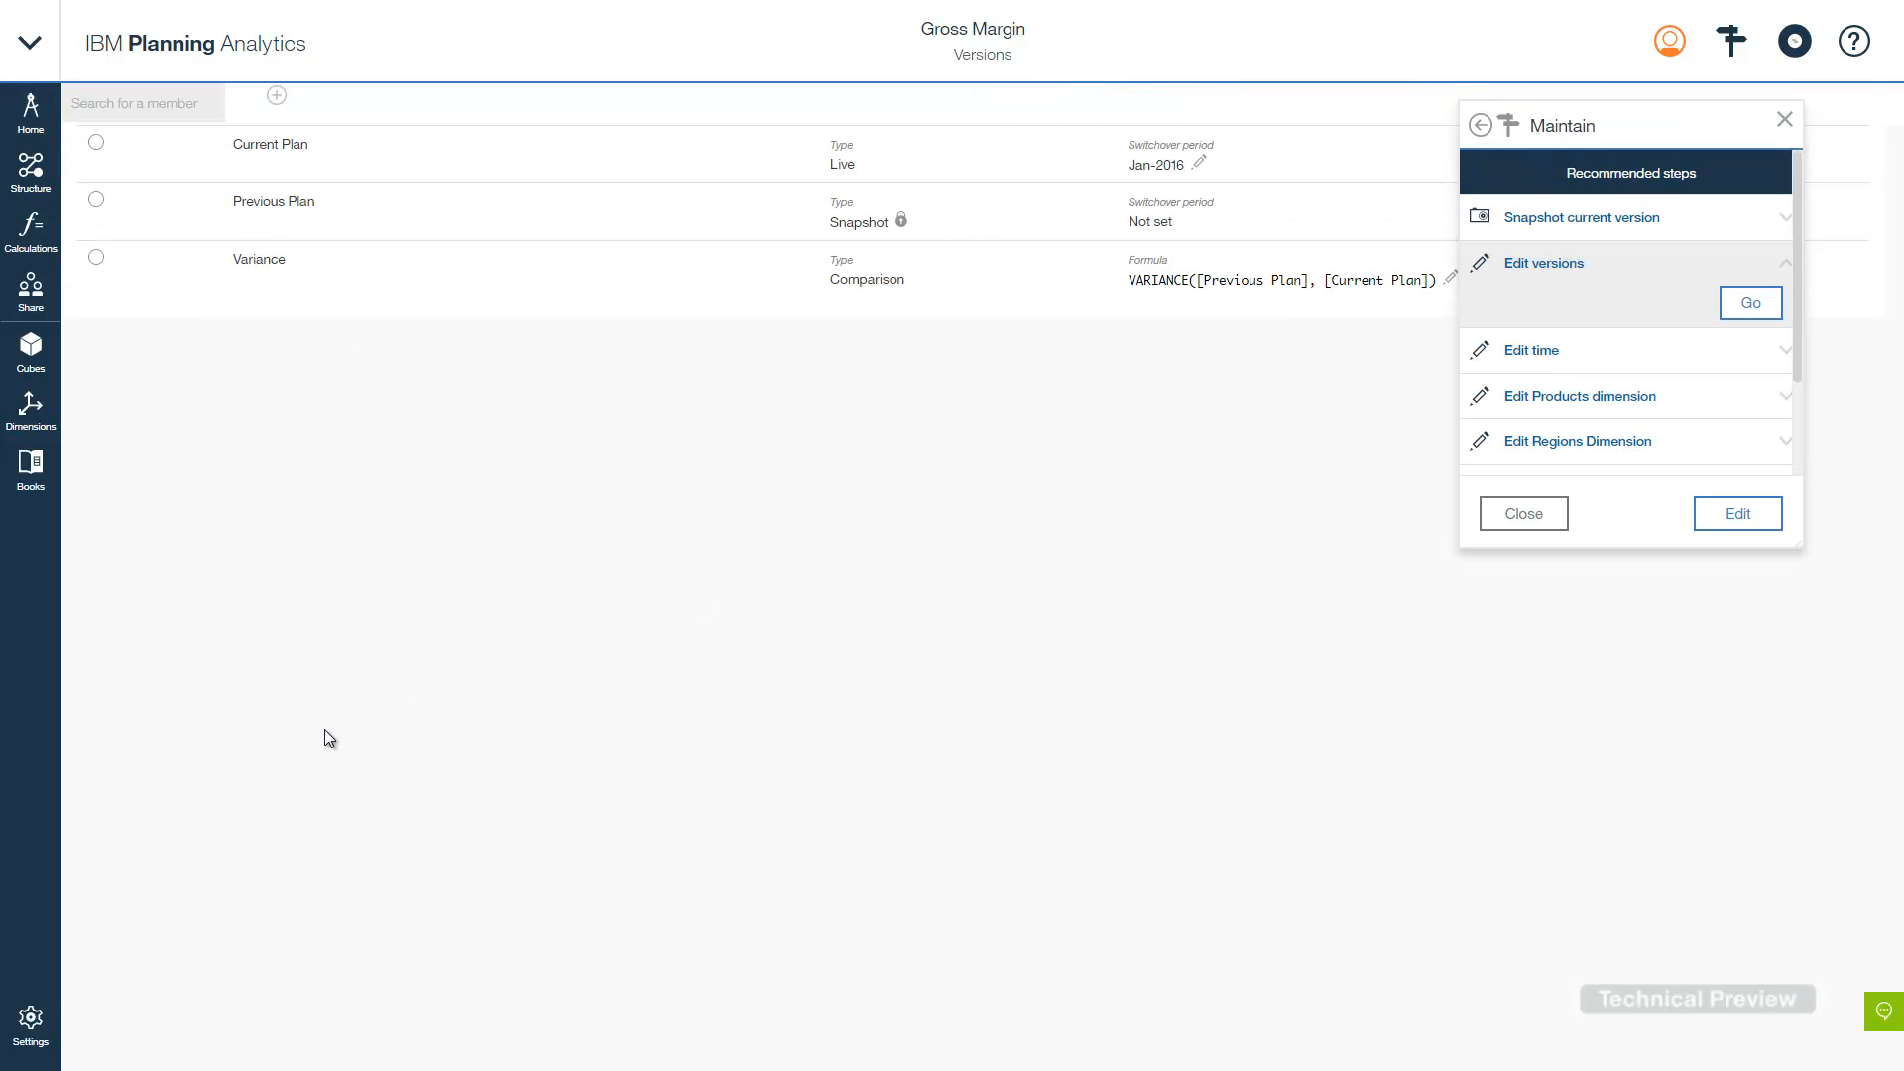
# - Snapshot the Current Plan version and rename the snapshot 'January Forecast'
pyautogui.click(1523, 513)
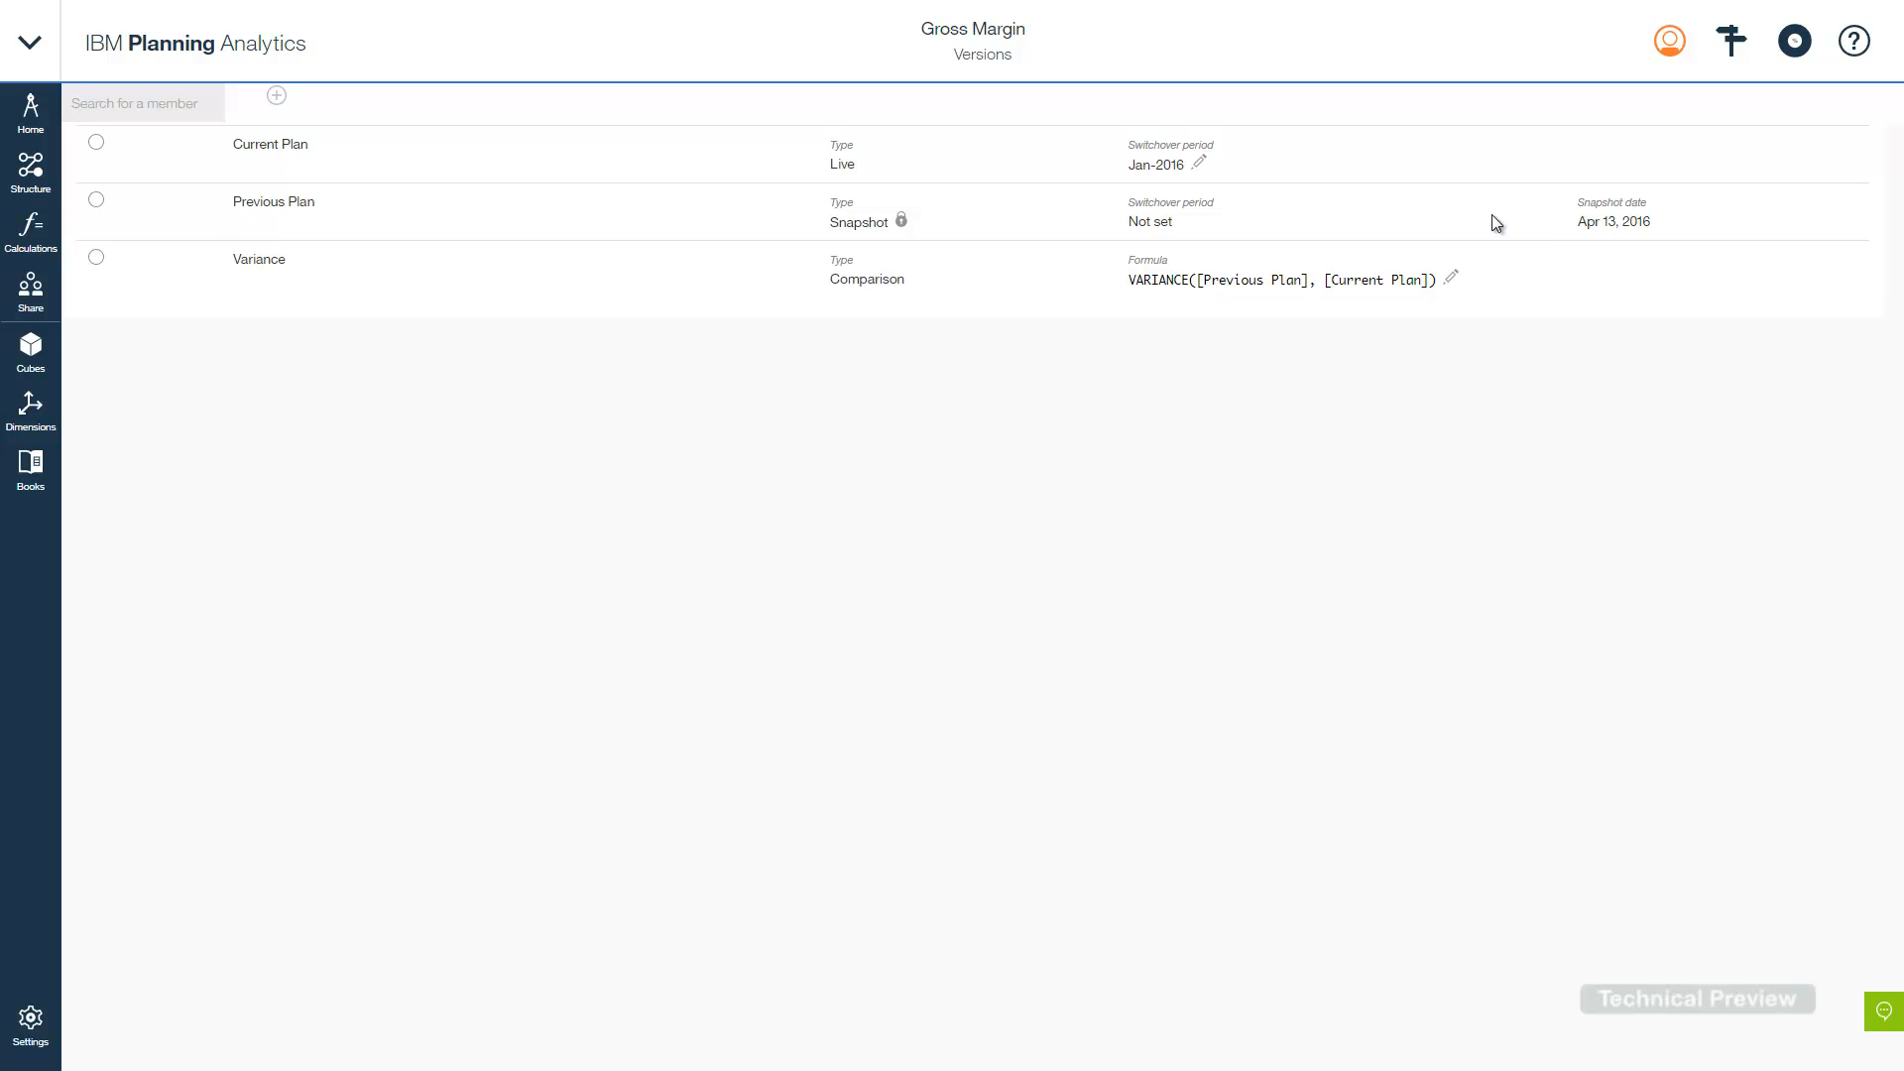
pyautogui.click(352, 146)
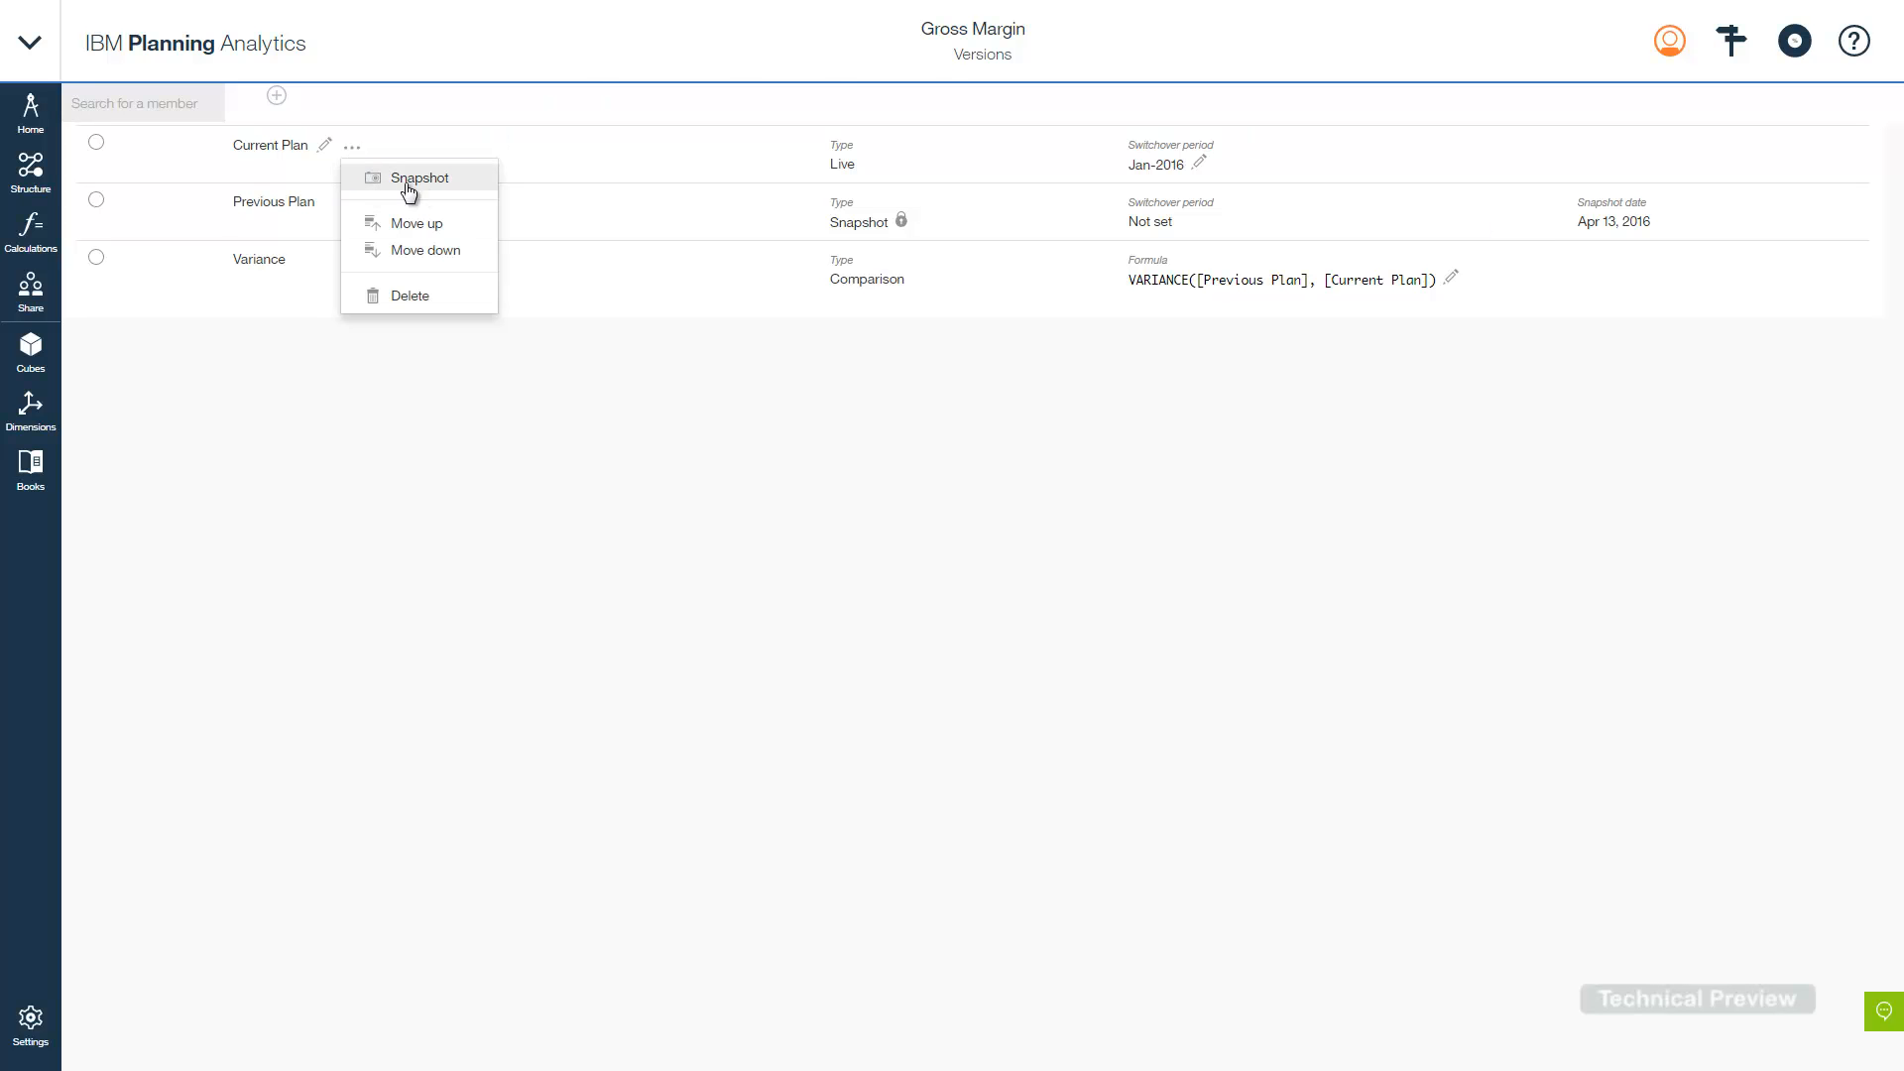
pyautogui.click(424, 178)
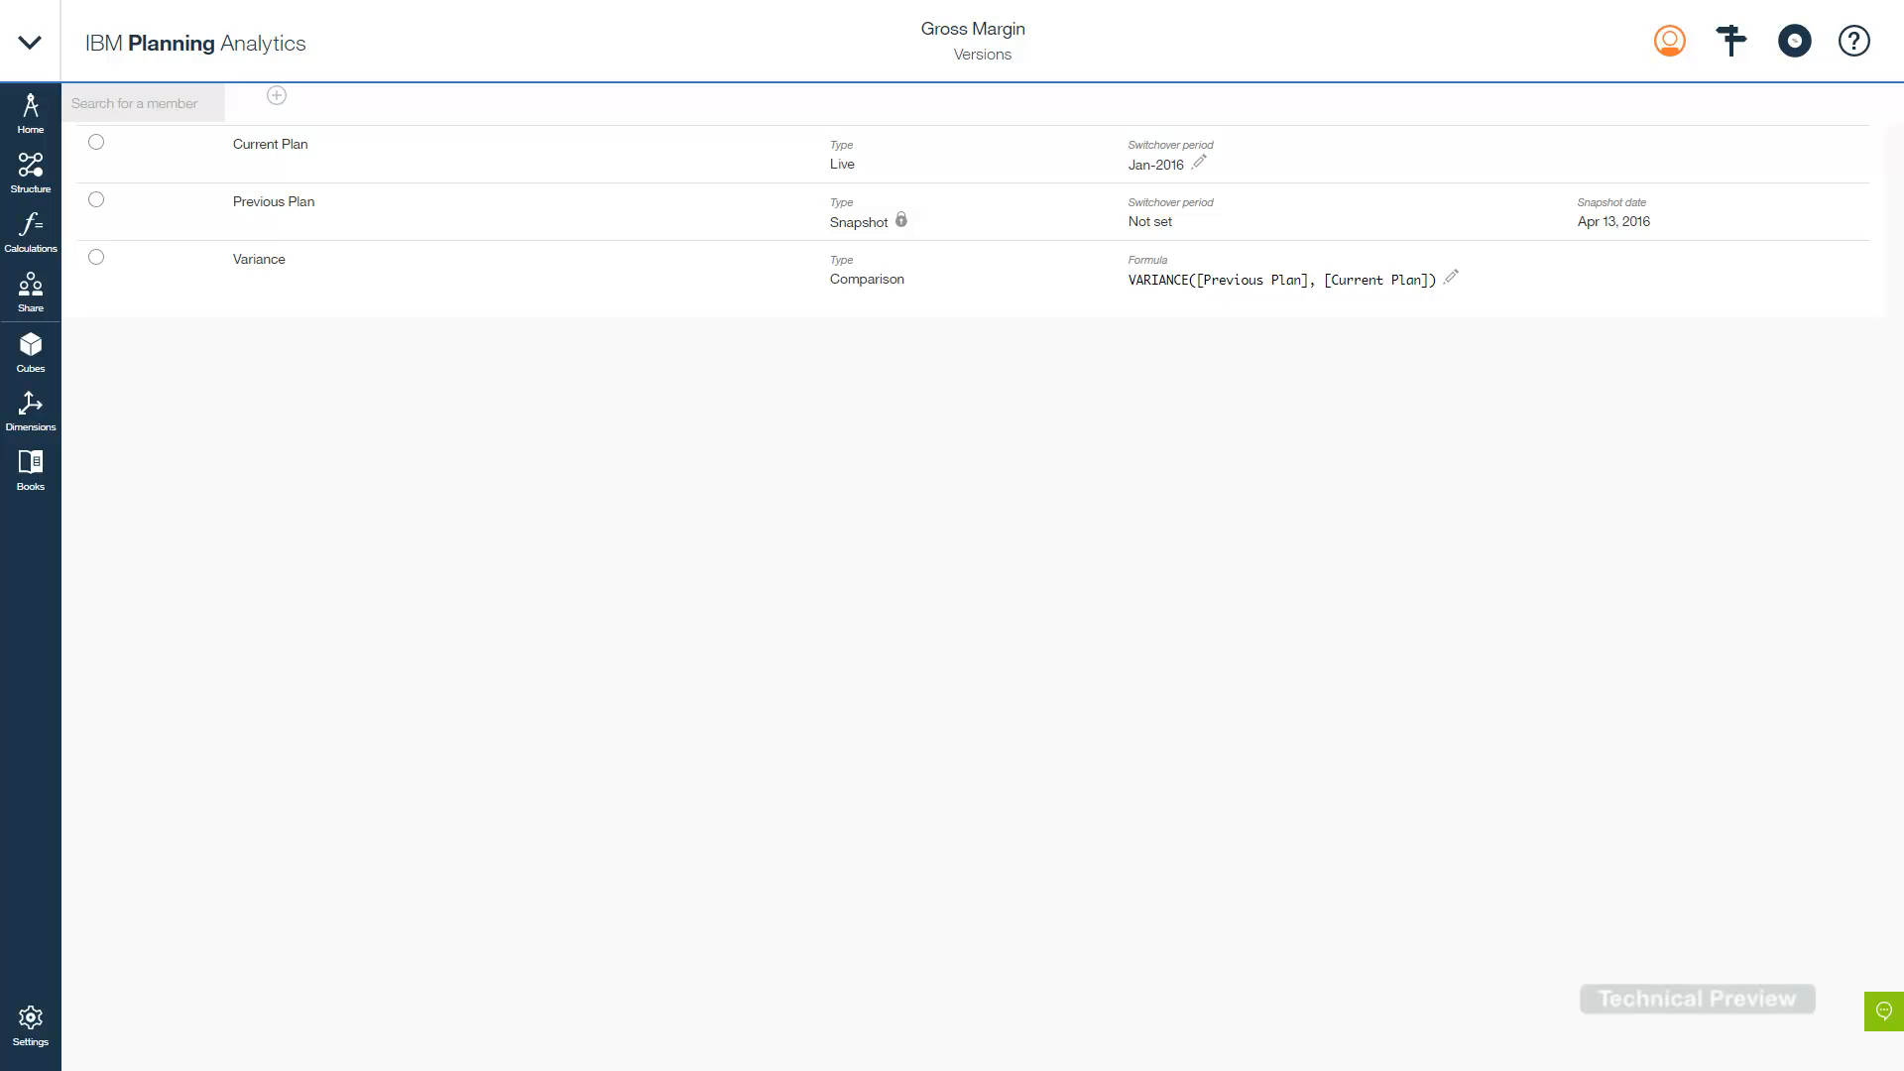
pyautogui.click(400, 322)
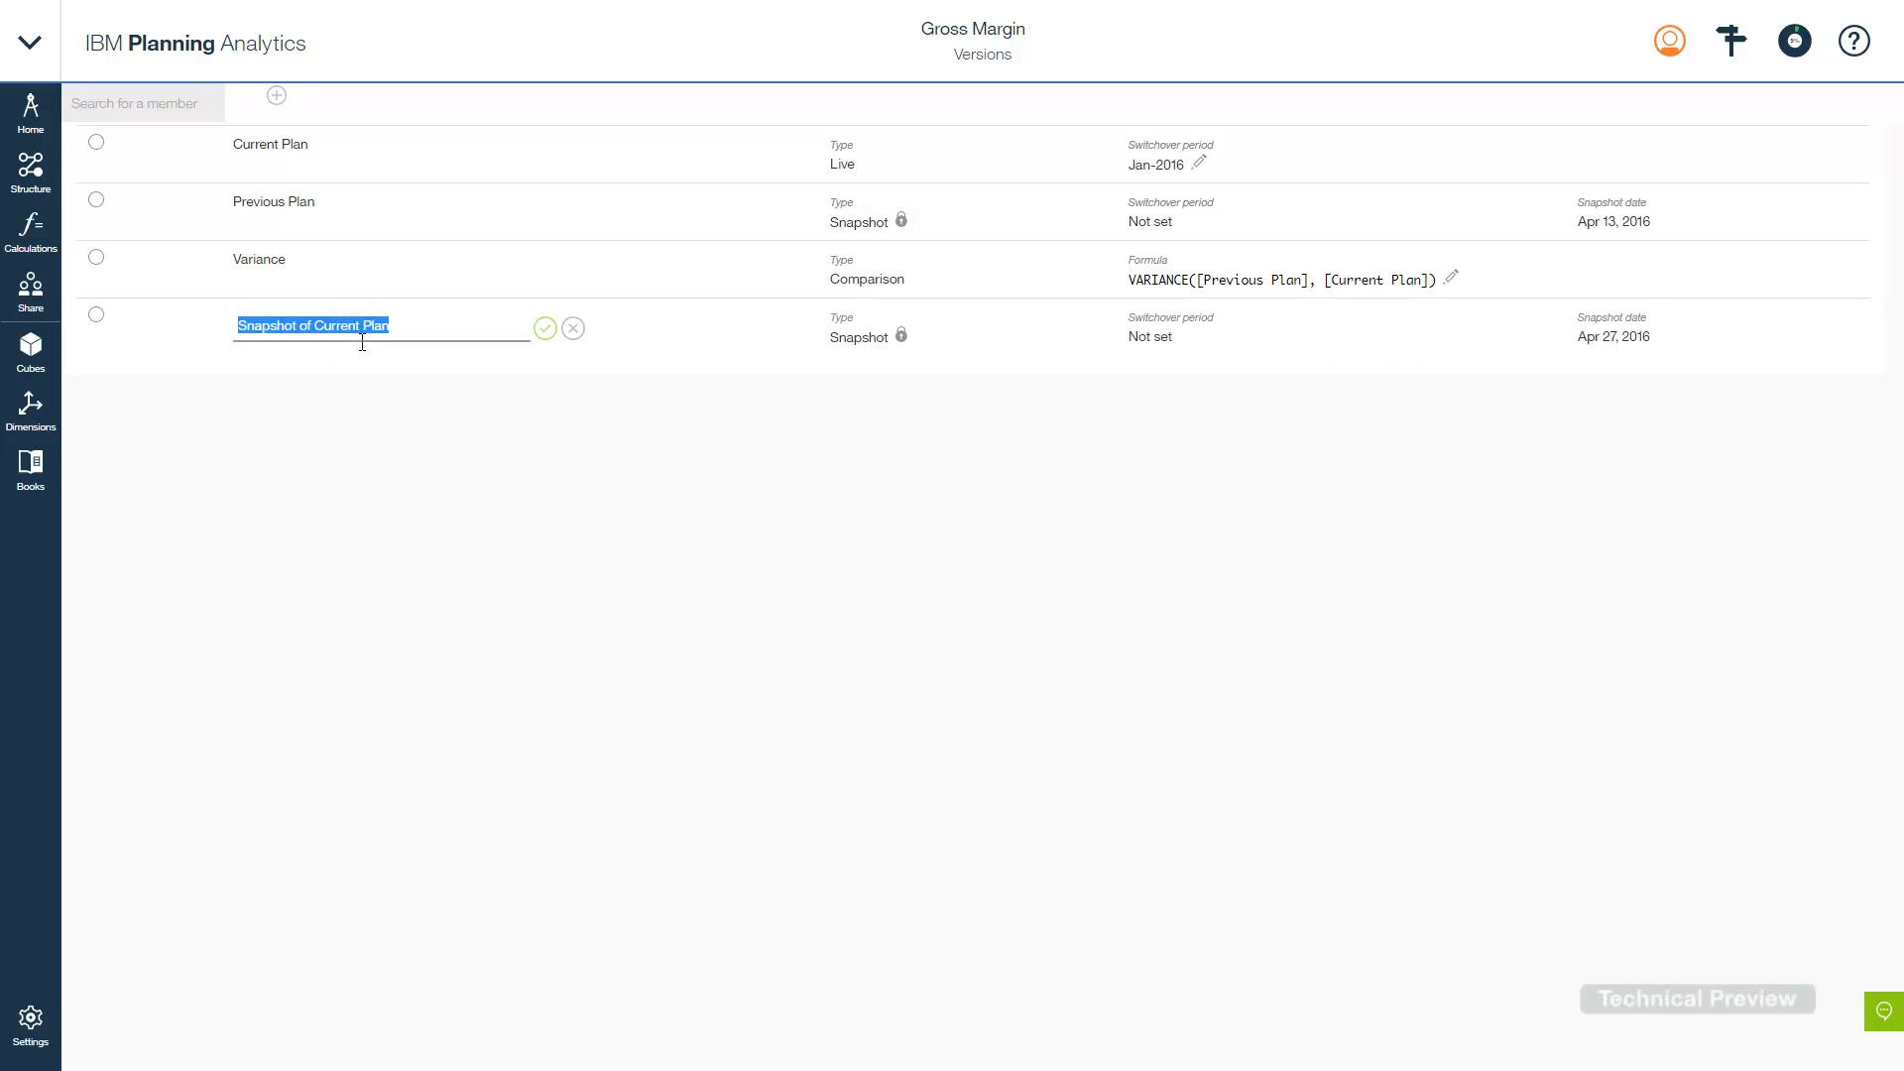
pyautogui.write('January F')
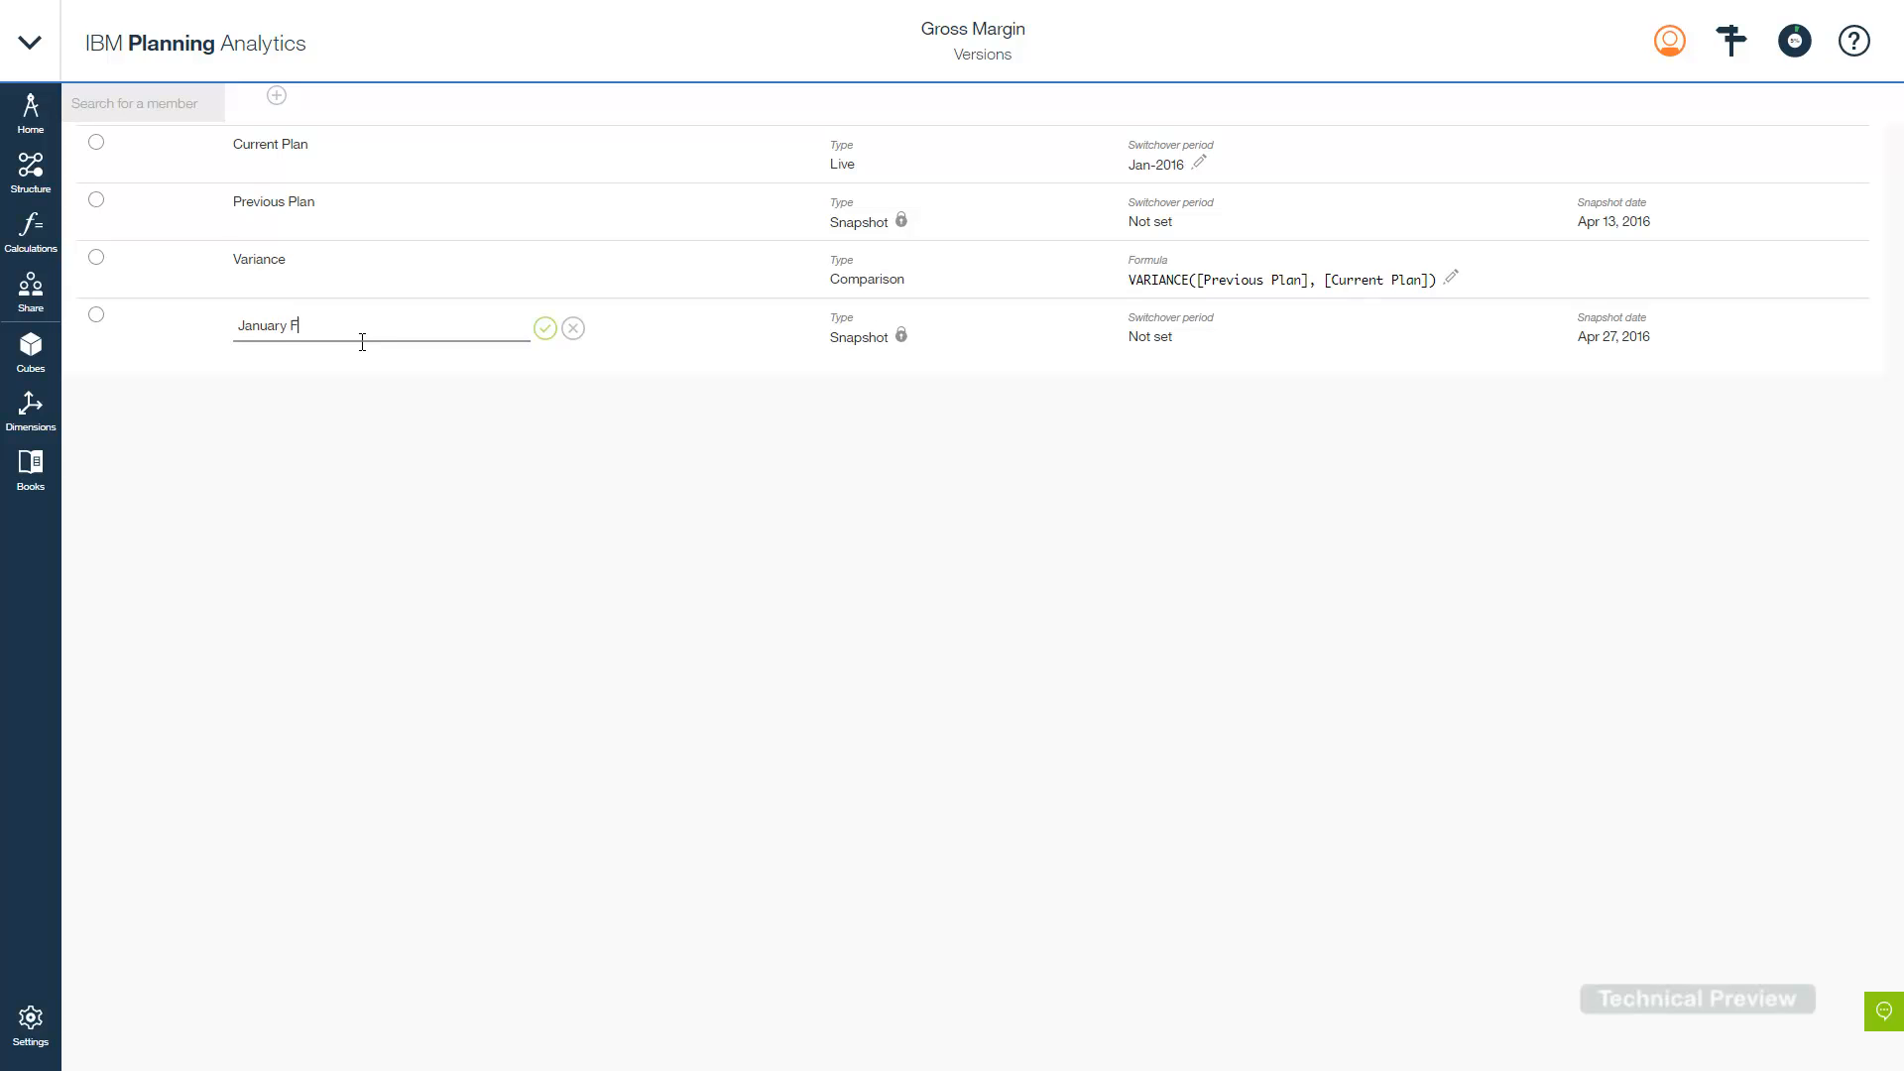
pyautogui.write('orecast')
pyautogui.click(545, 328)
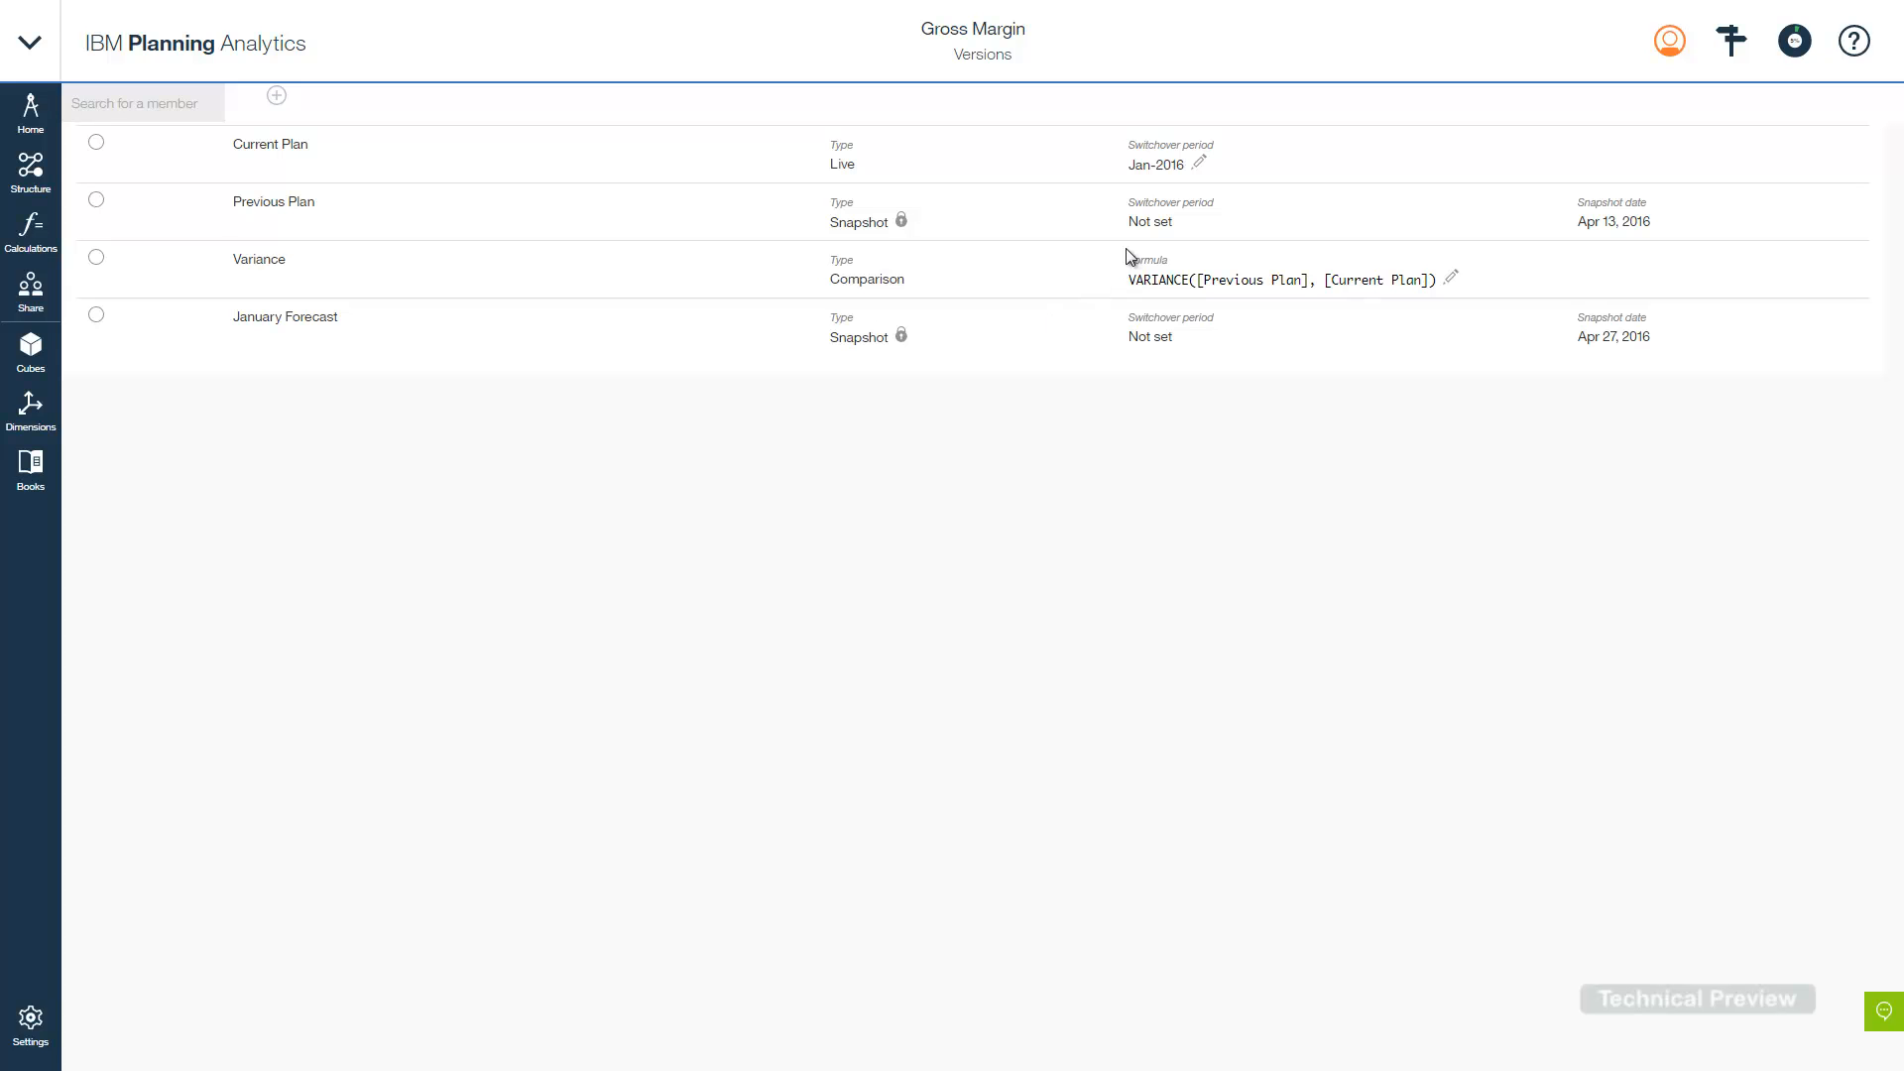
# - Change Current Plan's switchover period from Jan-2016 to Apr-2016, save it, and show the cubes list
pyautogui.click(1199, 163)
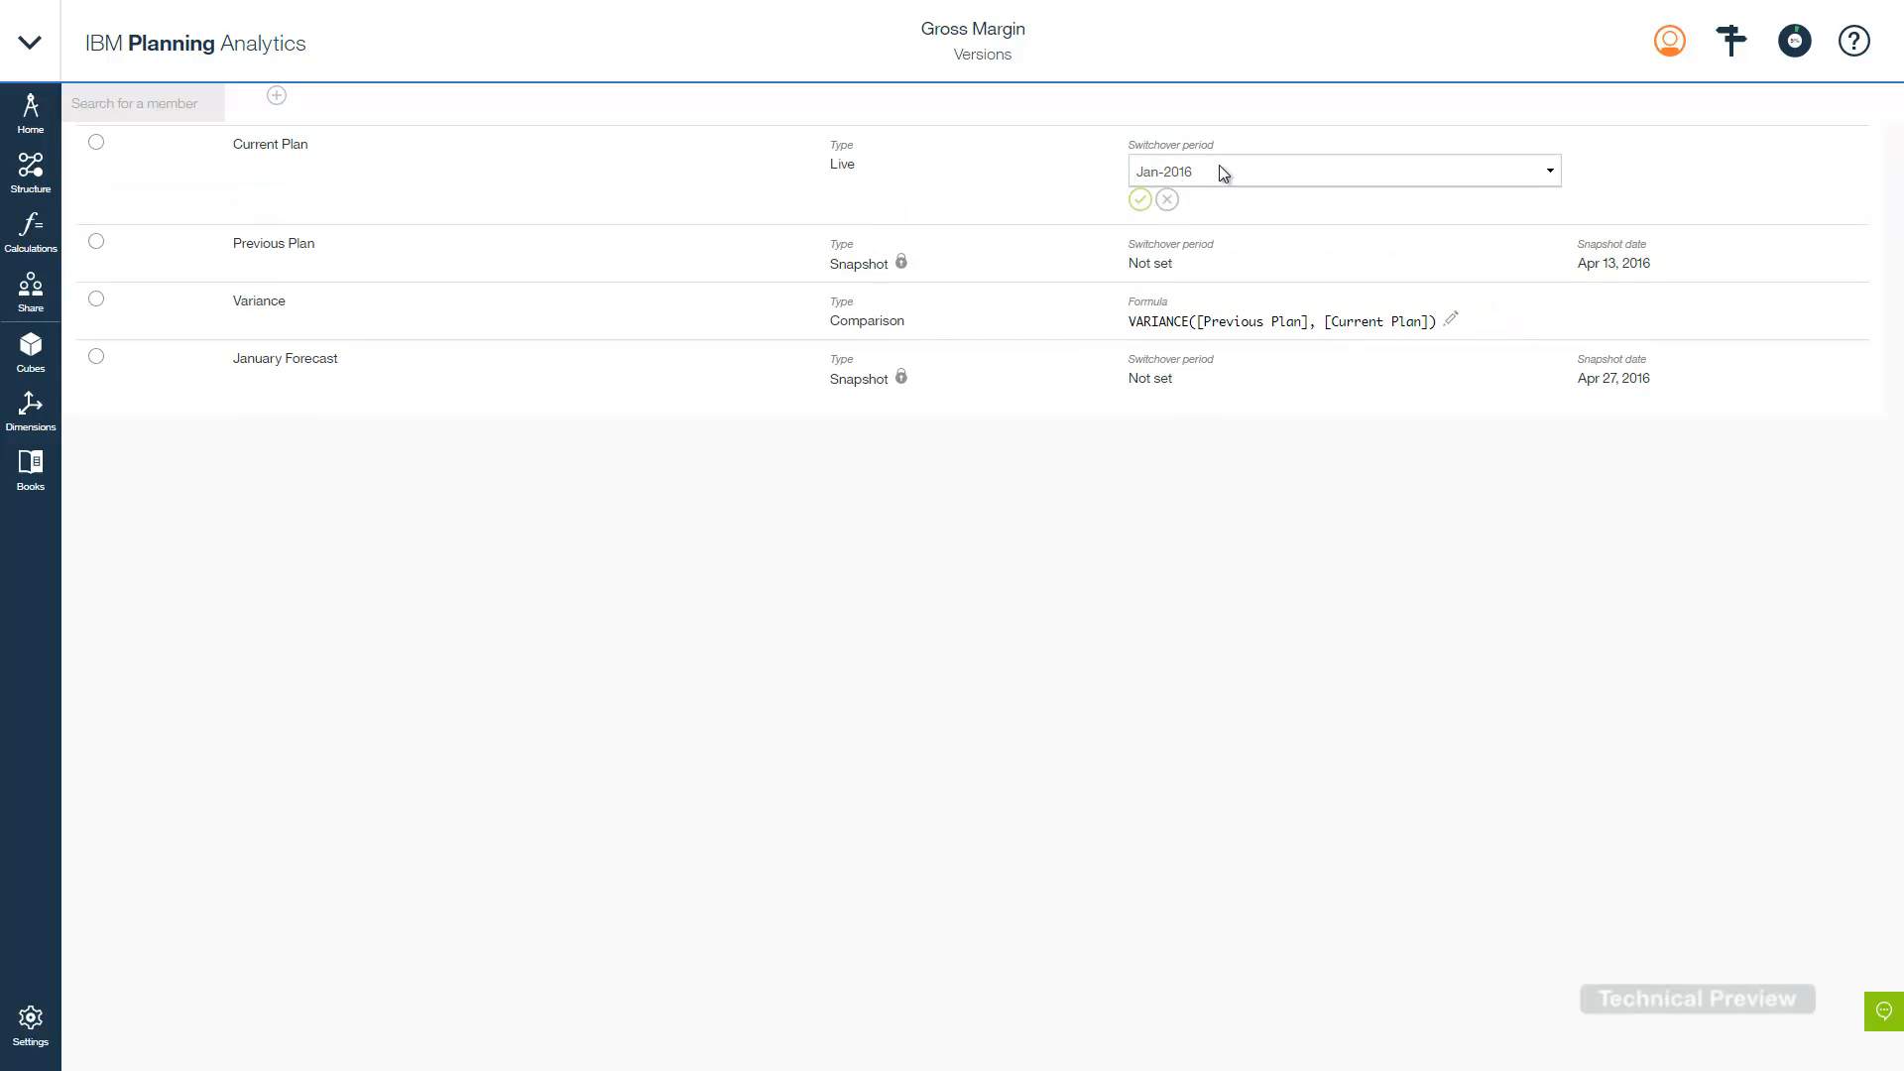
pyautogui.click(1233, 170)
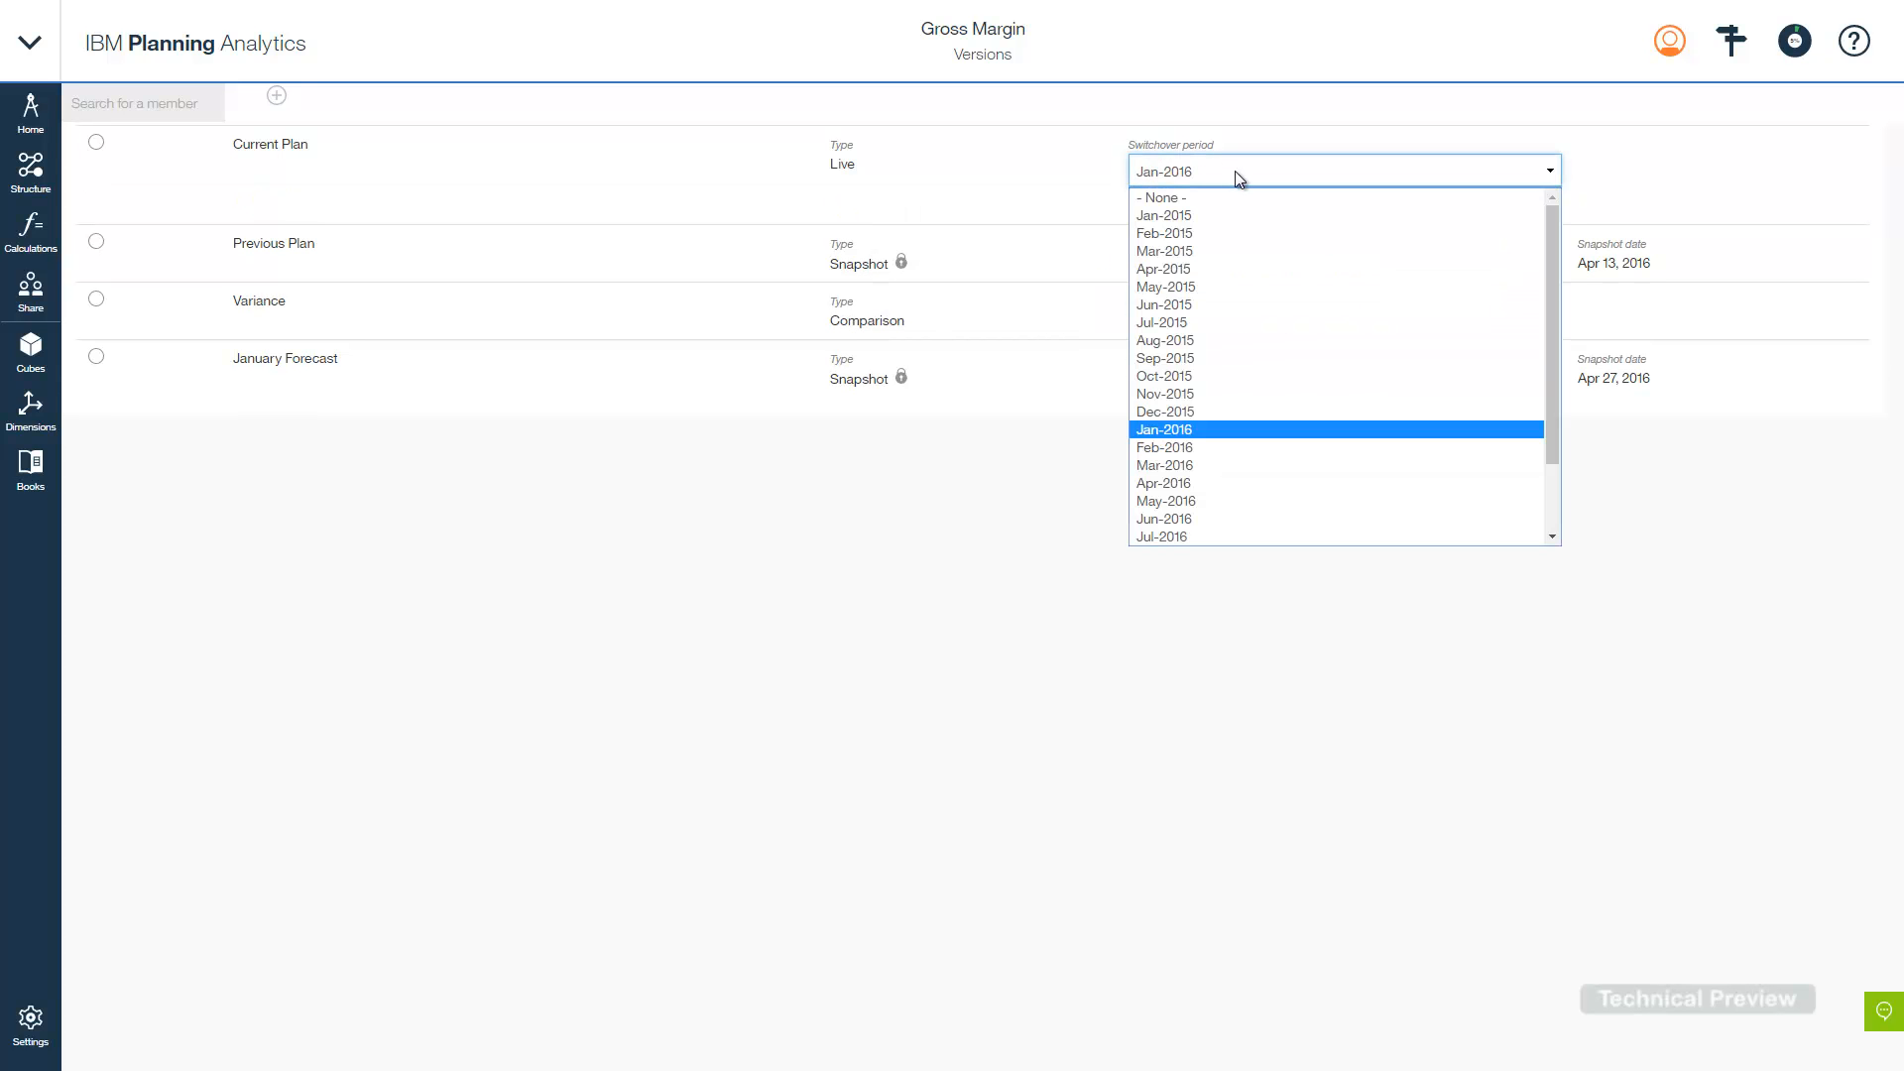
pyautogui.click(1164, 482)
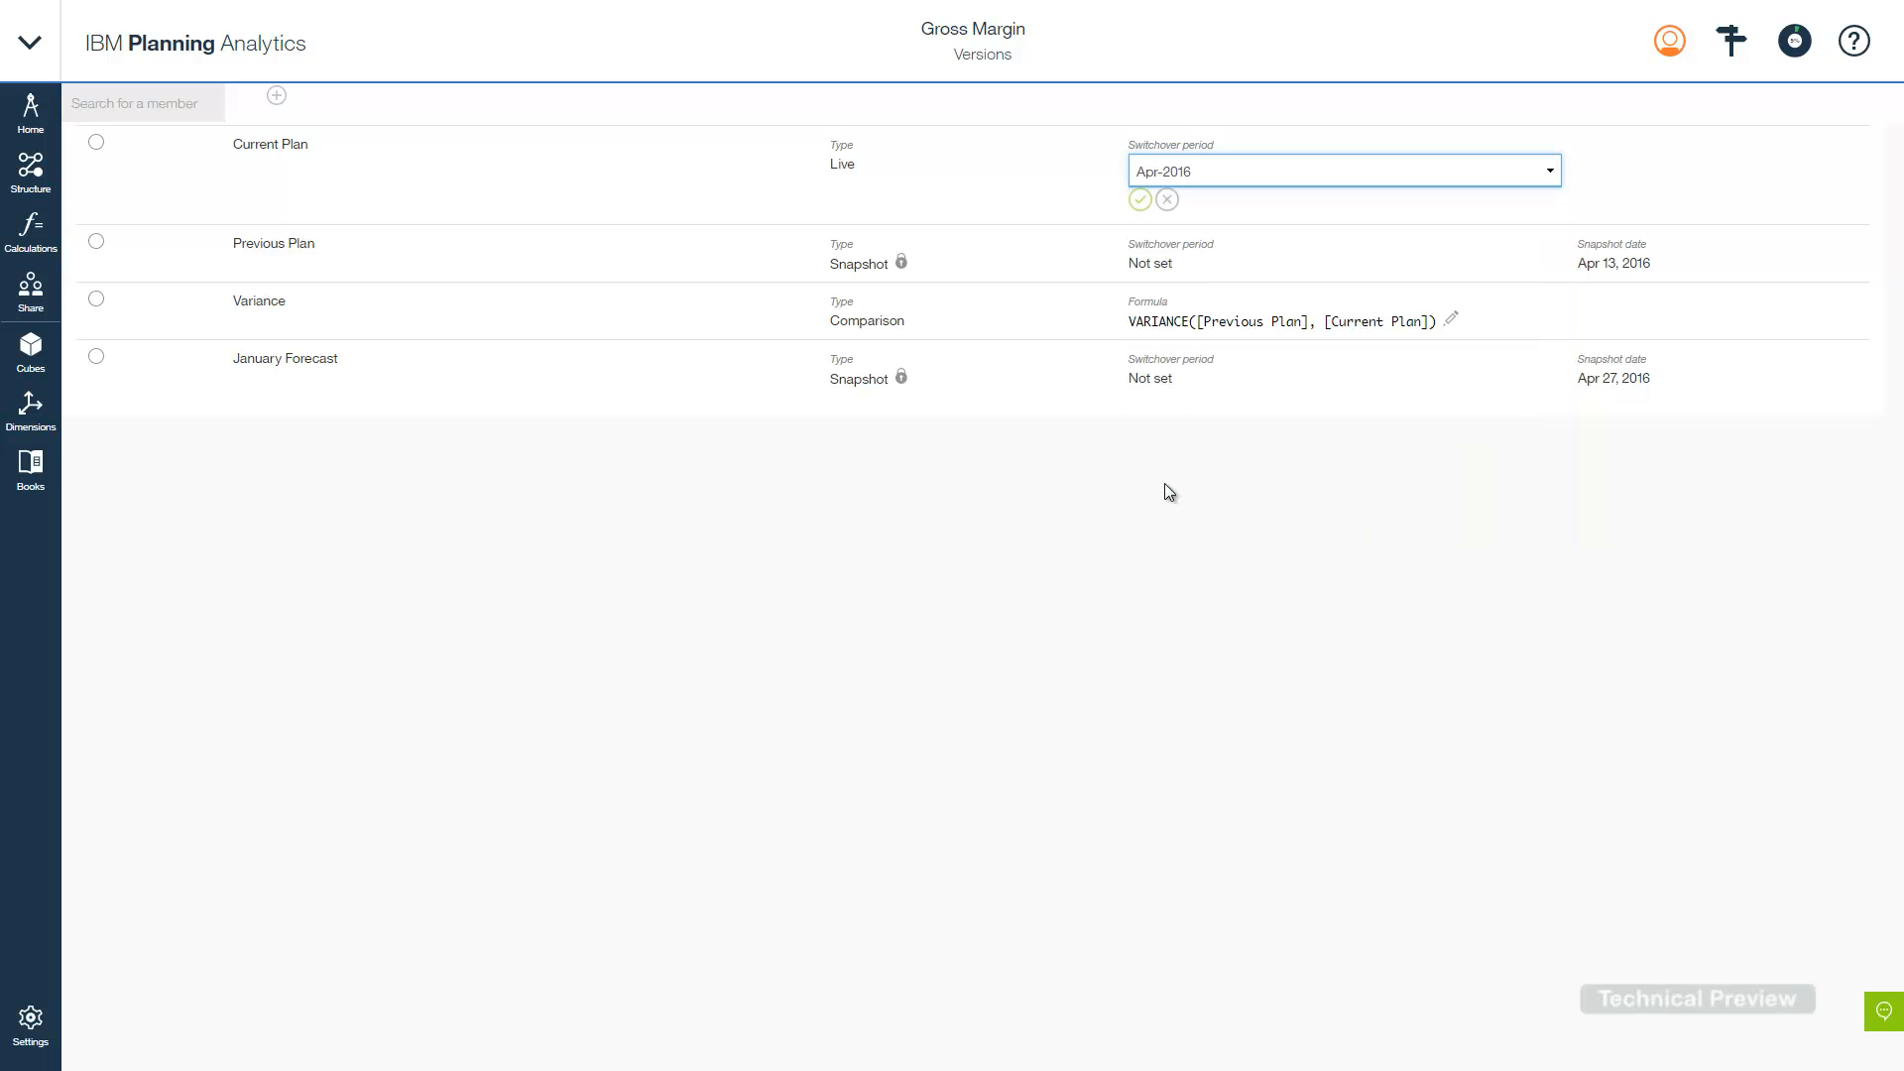
pyautogui.click(1139, 201)
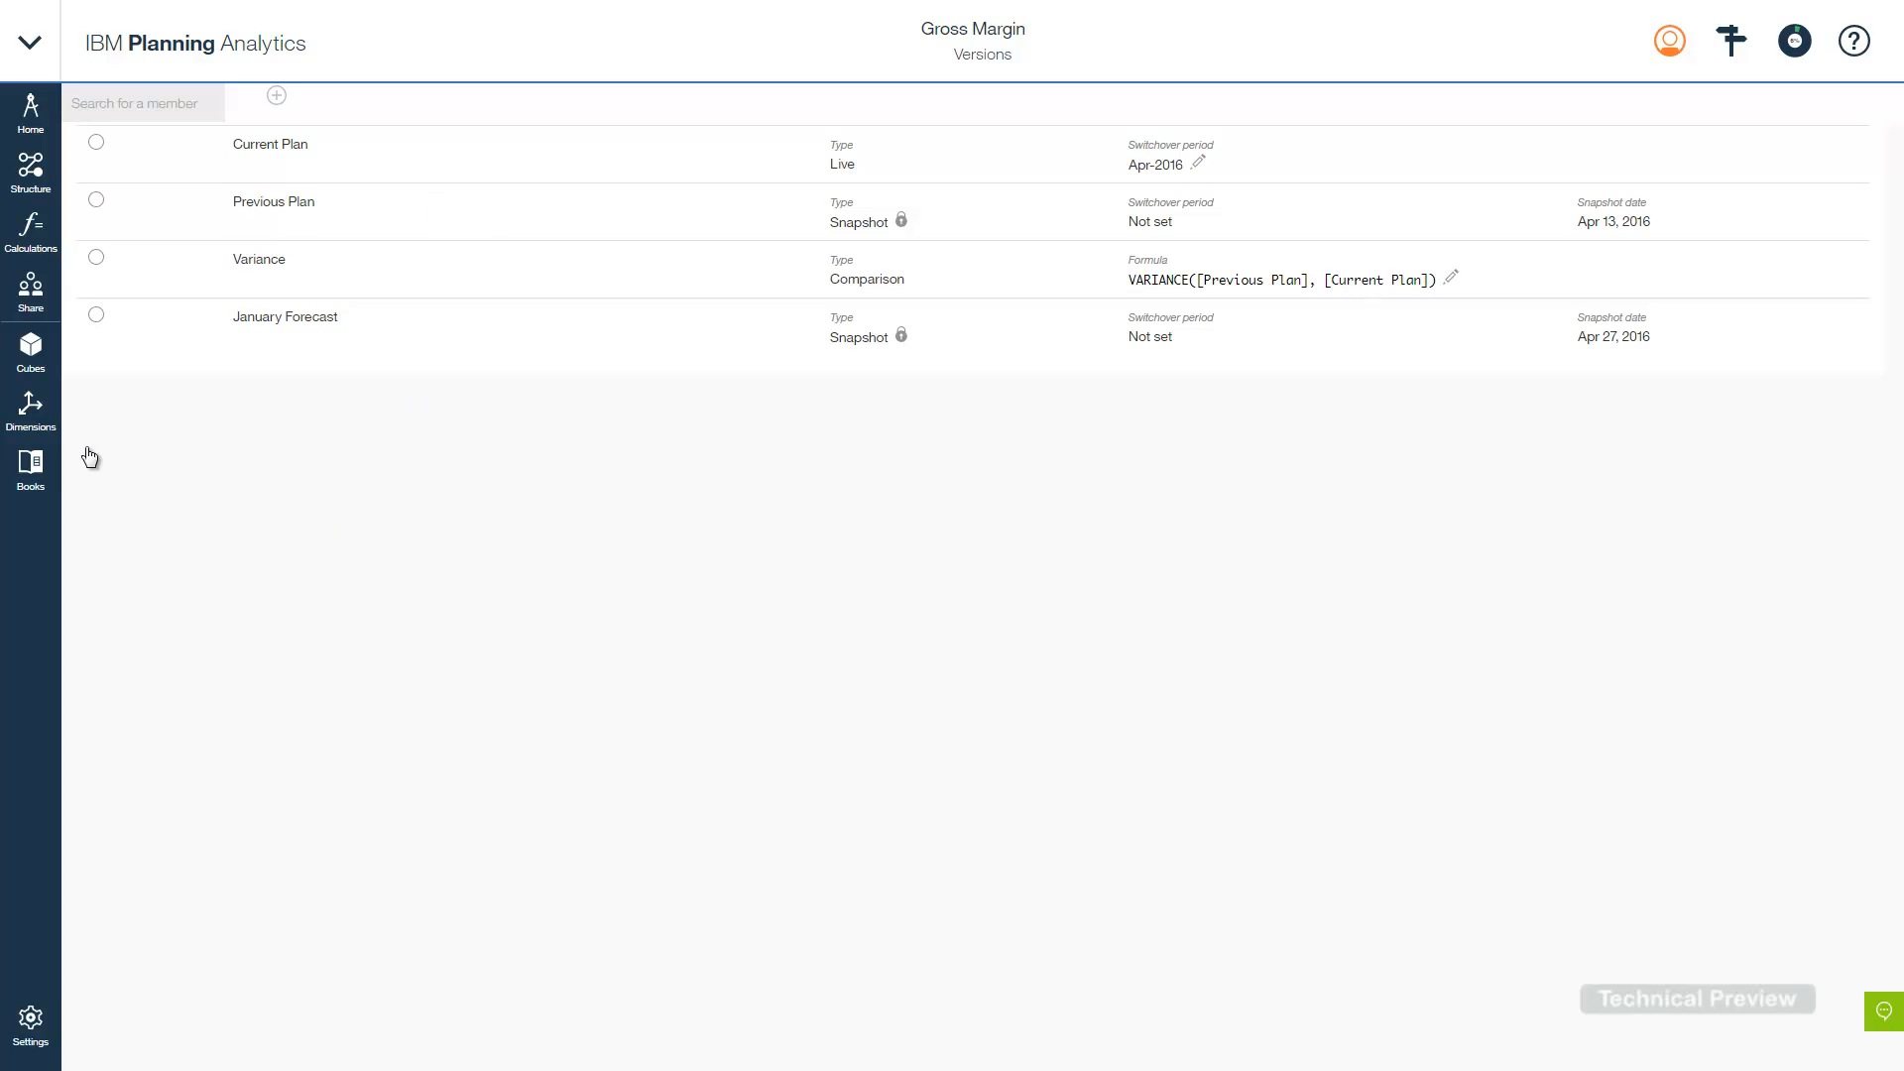
pyautogui.click(40, 349)
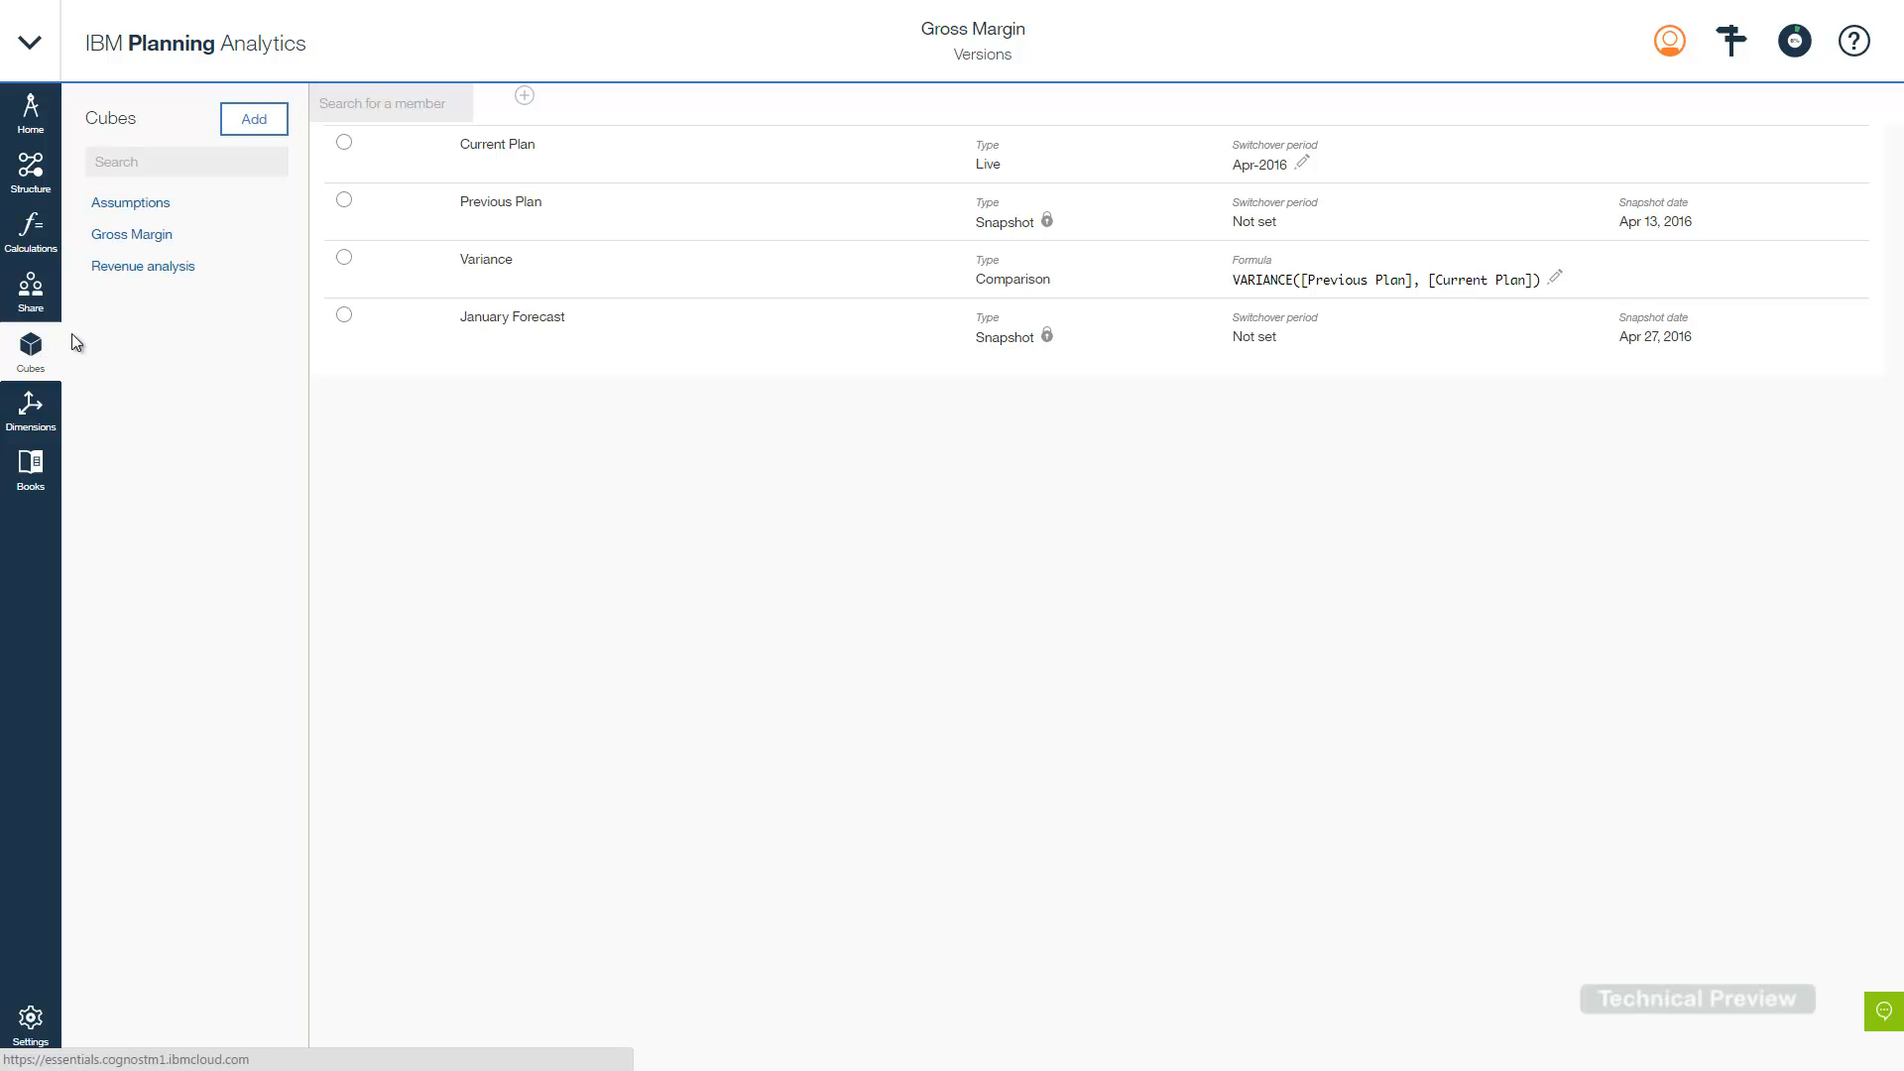
# - Open the Gross Margin cube with 2016 months shown and check the Apr-2016 Current Plan value
pyautogui.click(127, 238)
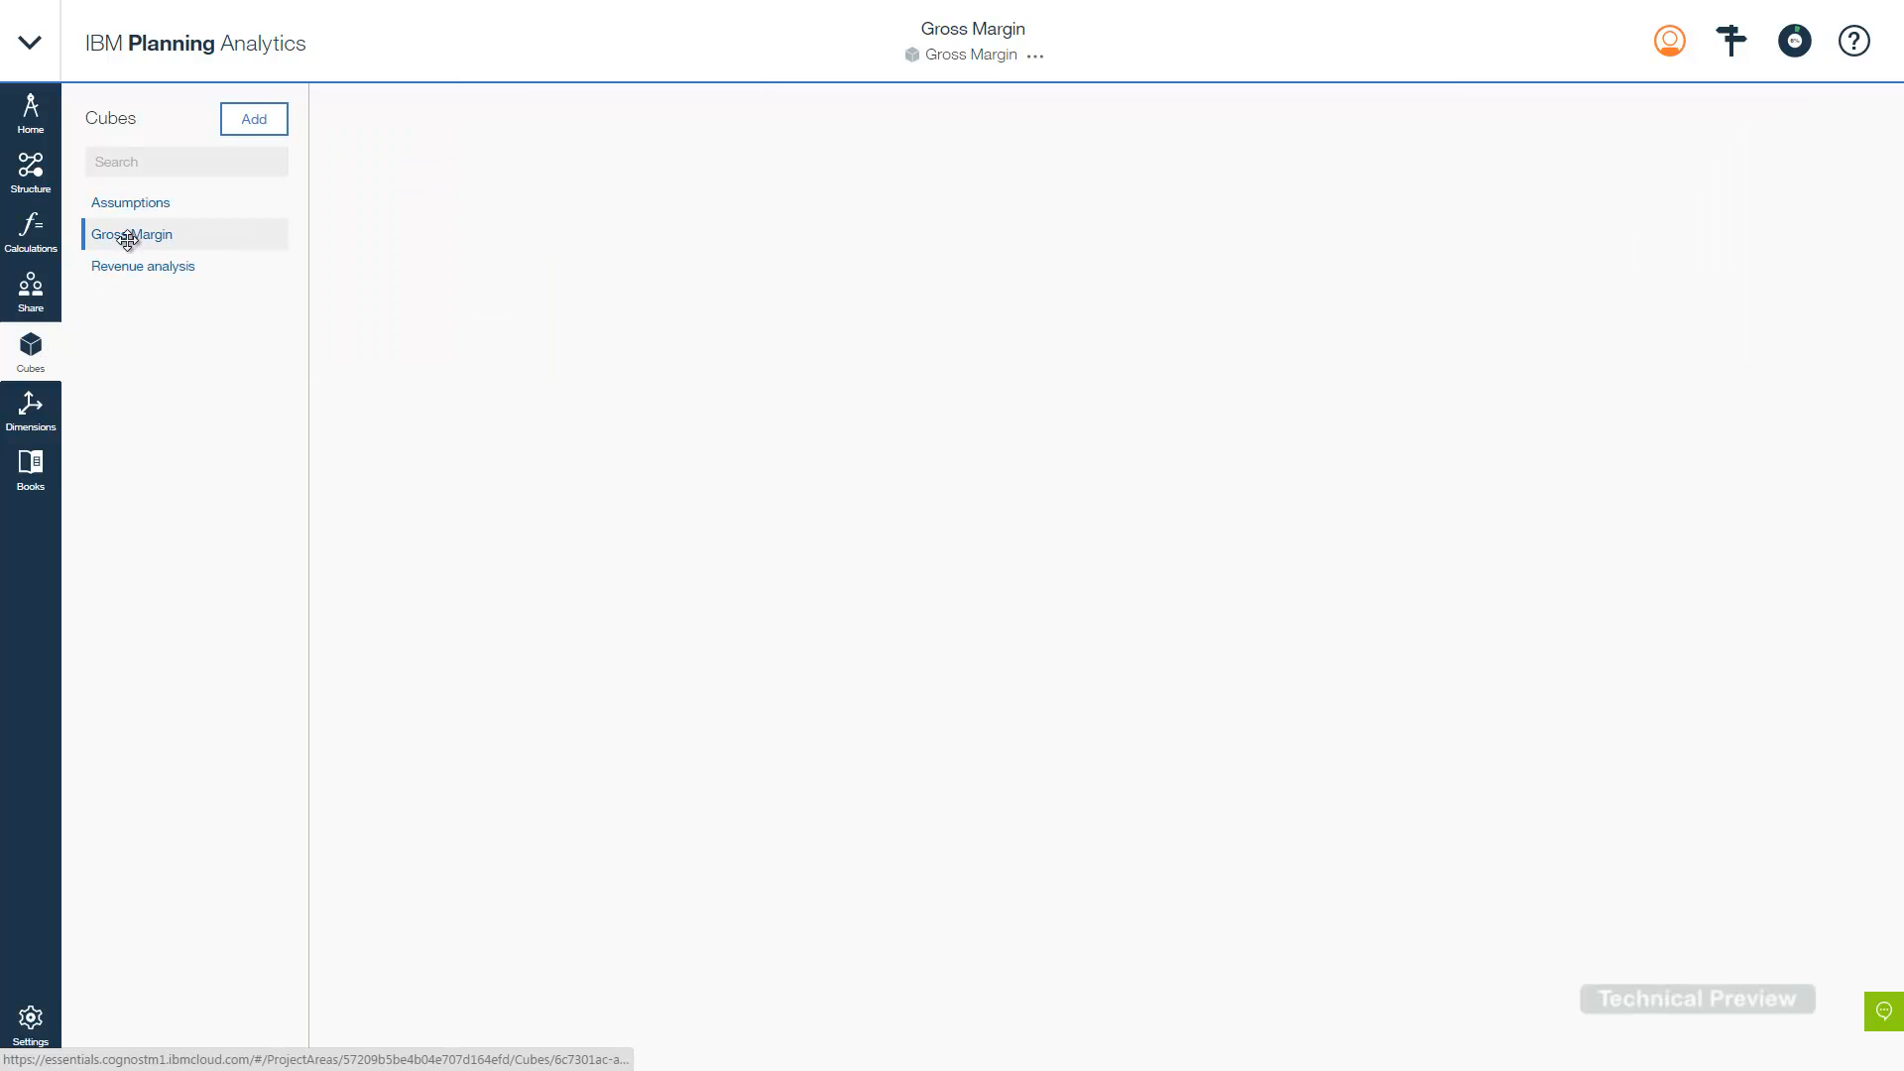
pyautogui.click(30, 349)
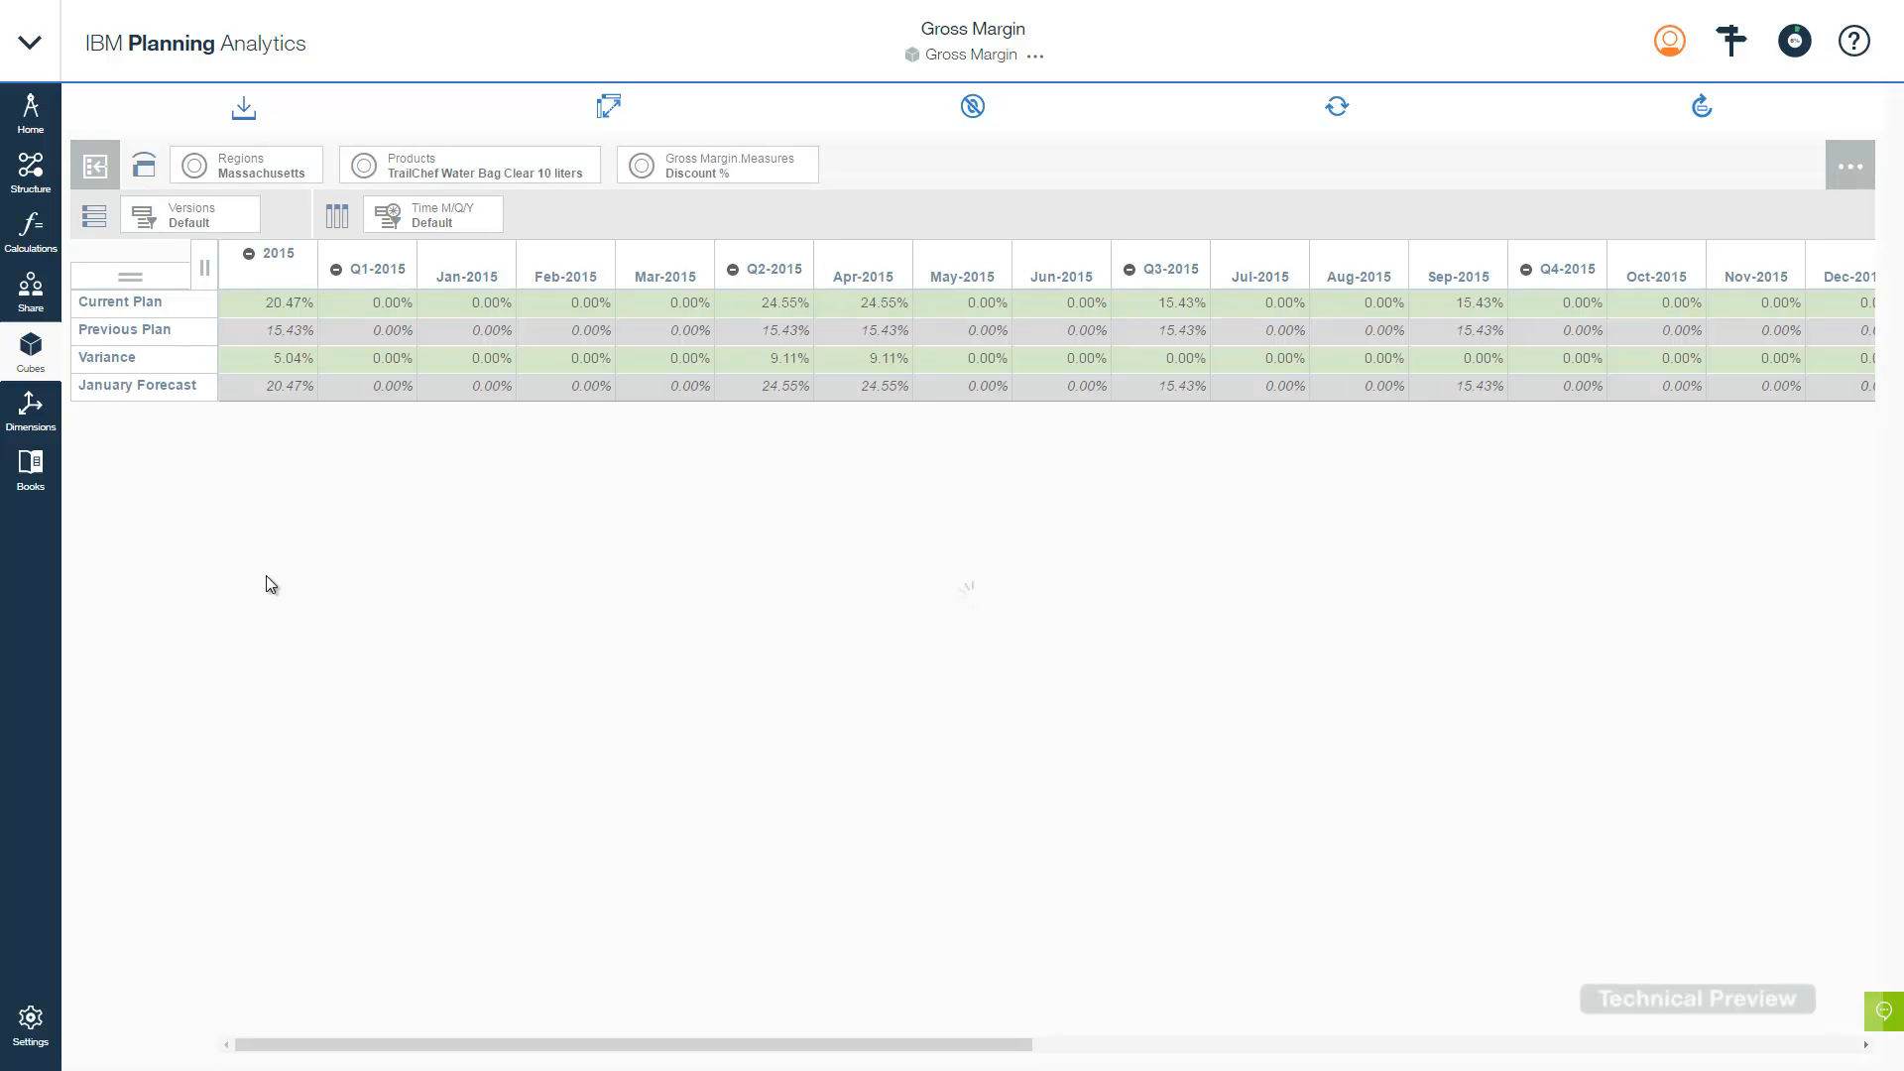
pyautogui.click(249, 256)
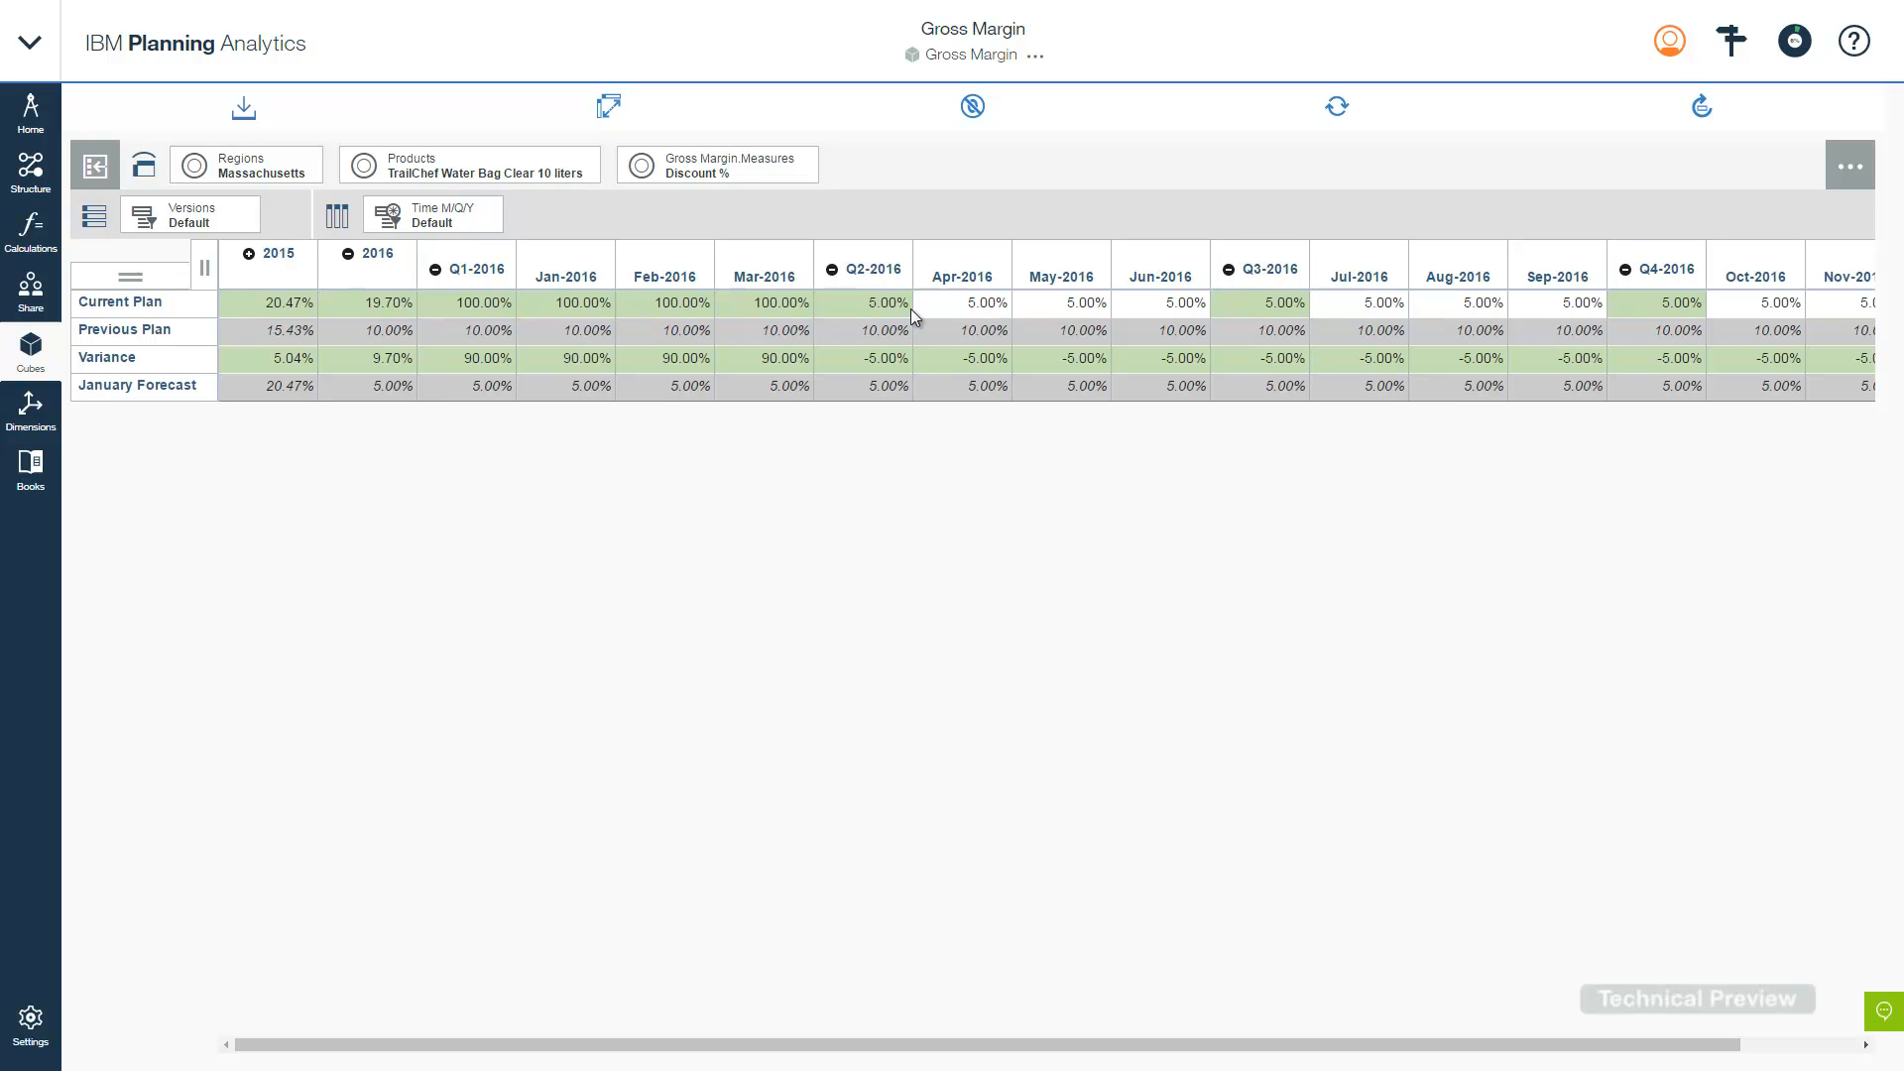
pyautogui.click(949, 307)
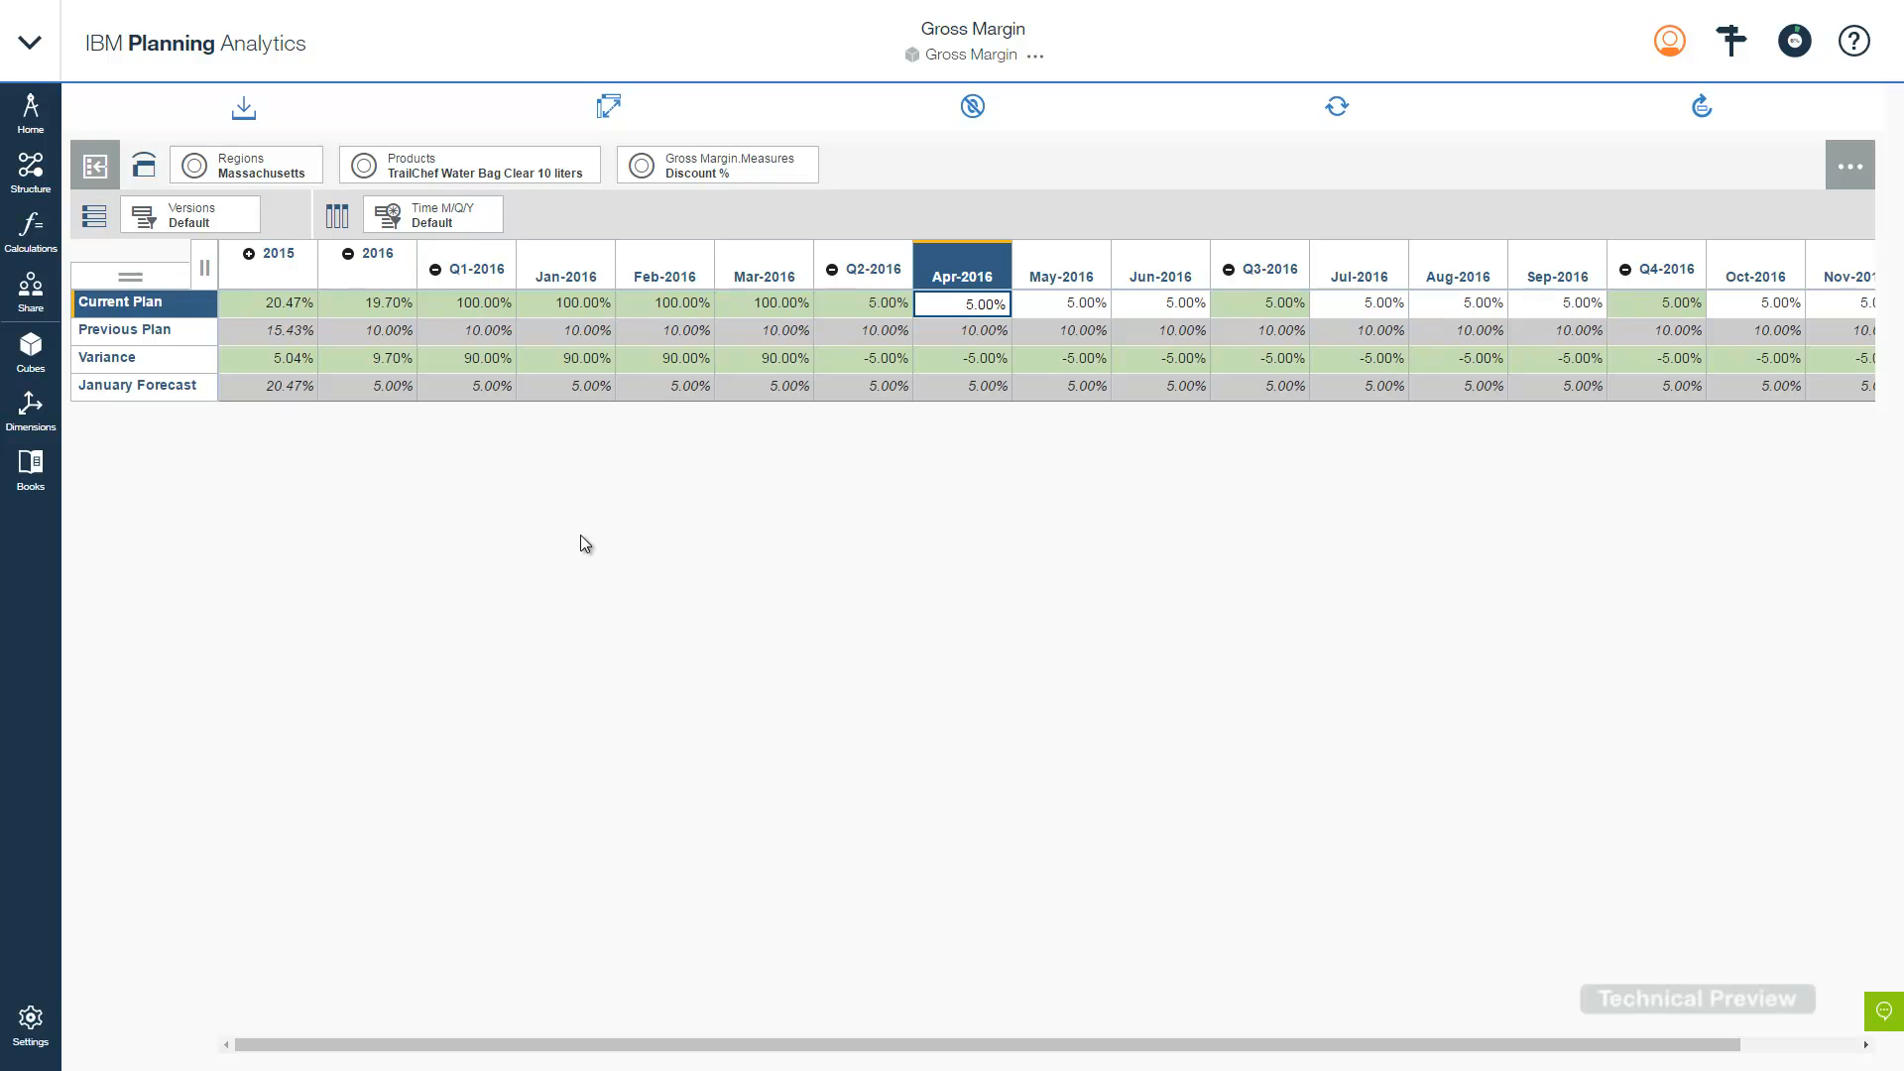
pyautogui.click(1734, 43)
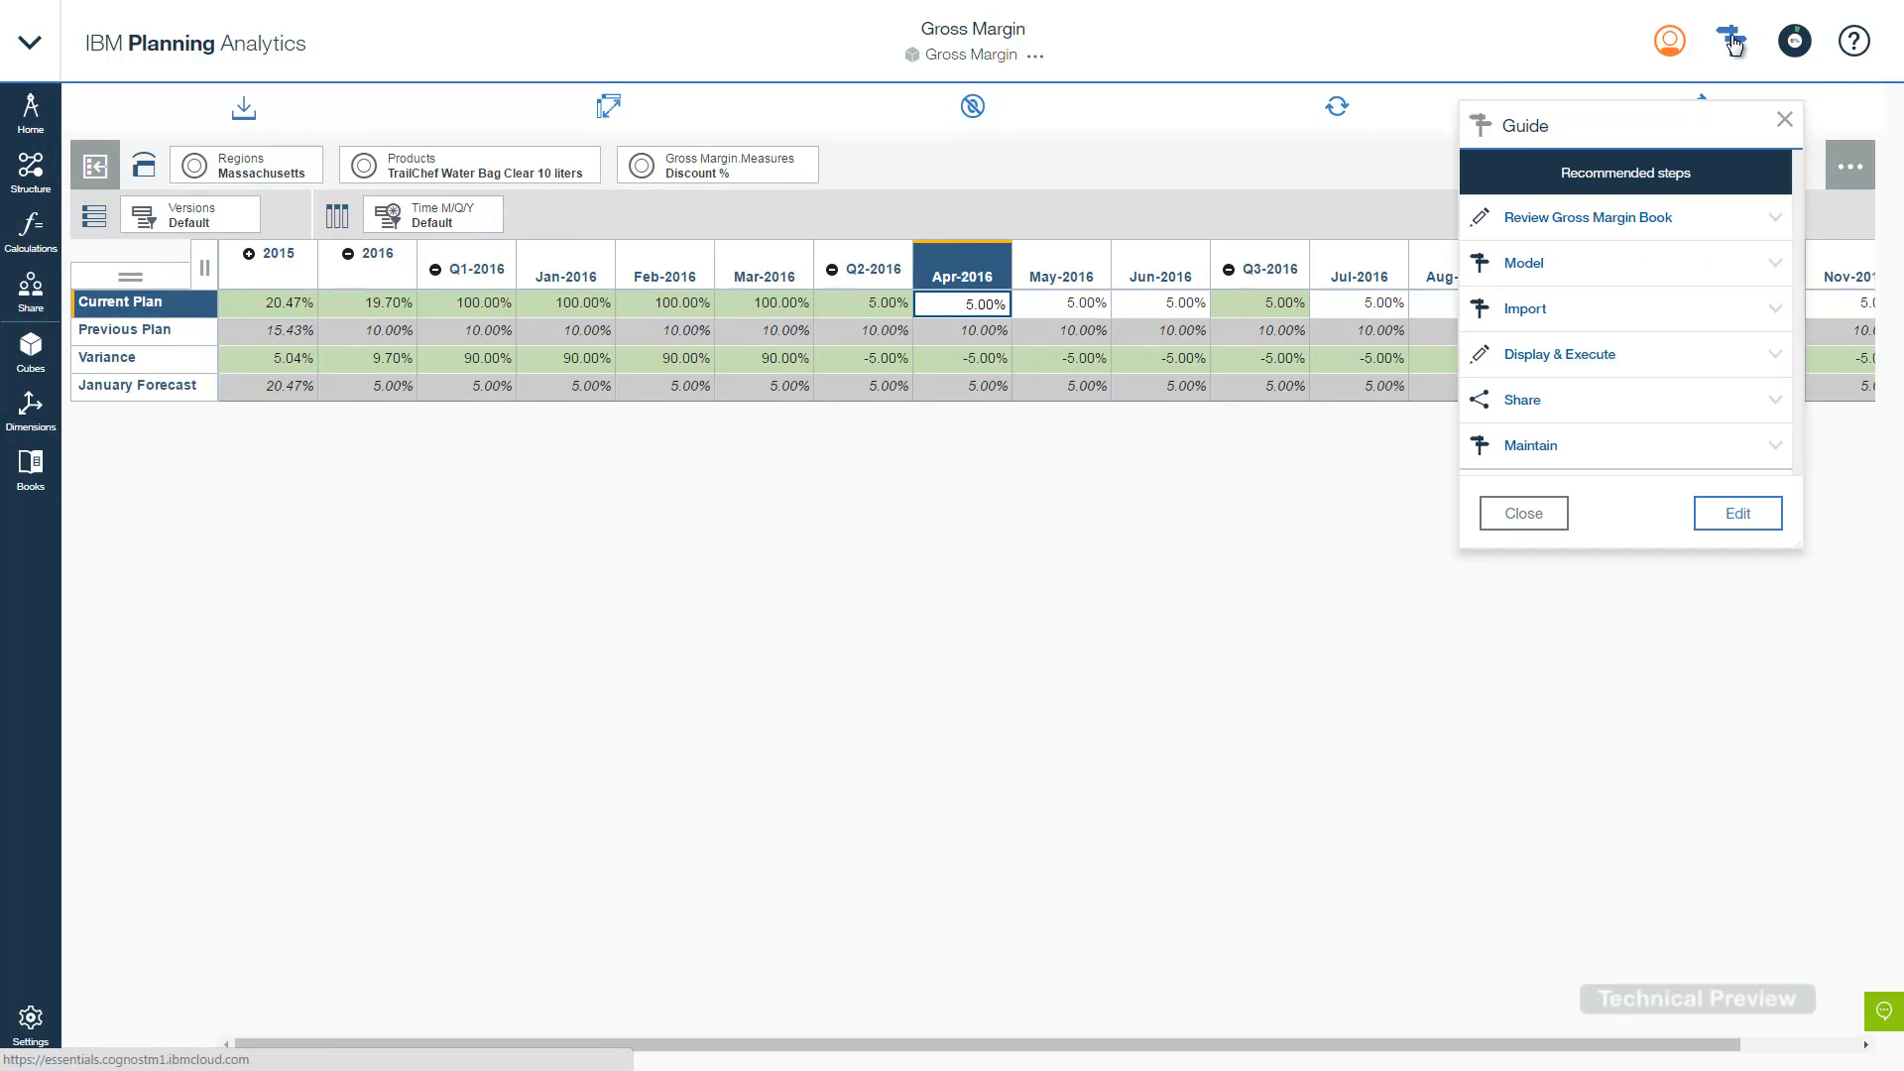
# - Follow the Guide's Maintain > Back up the project link to the Manage project backups page
pyautogui.click(1583, 443)
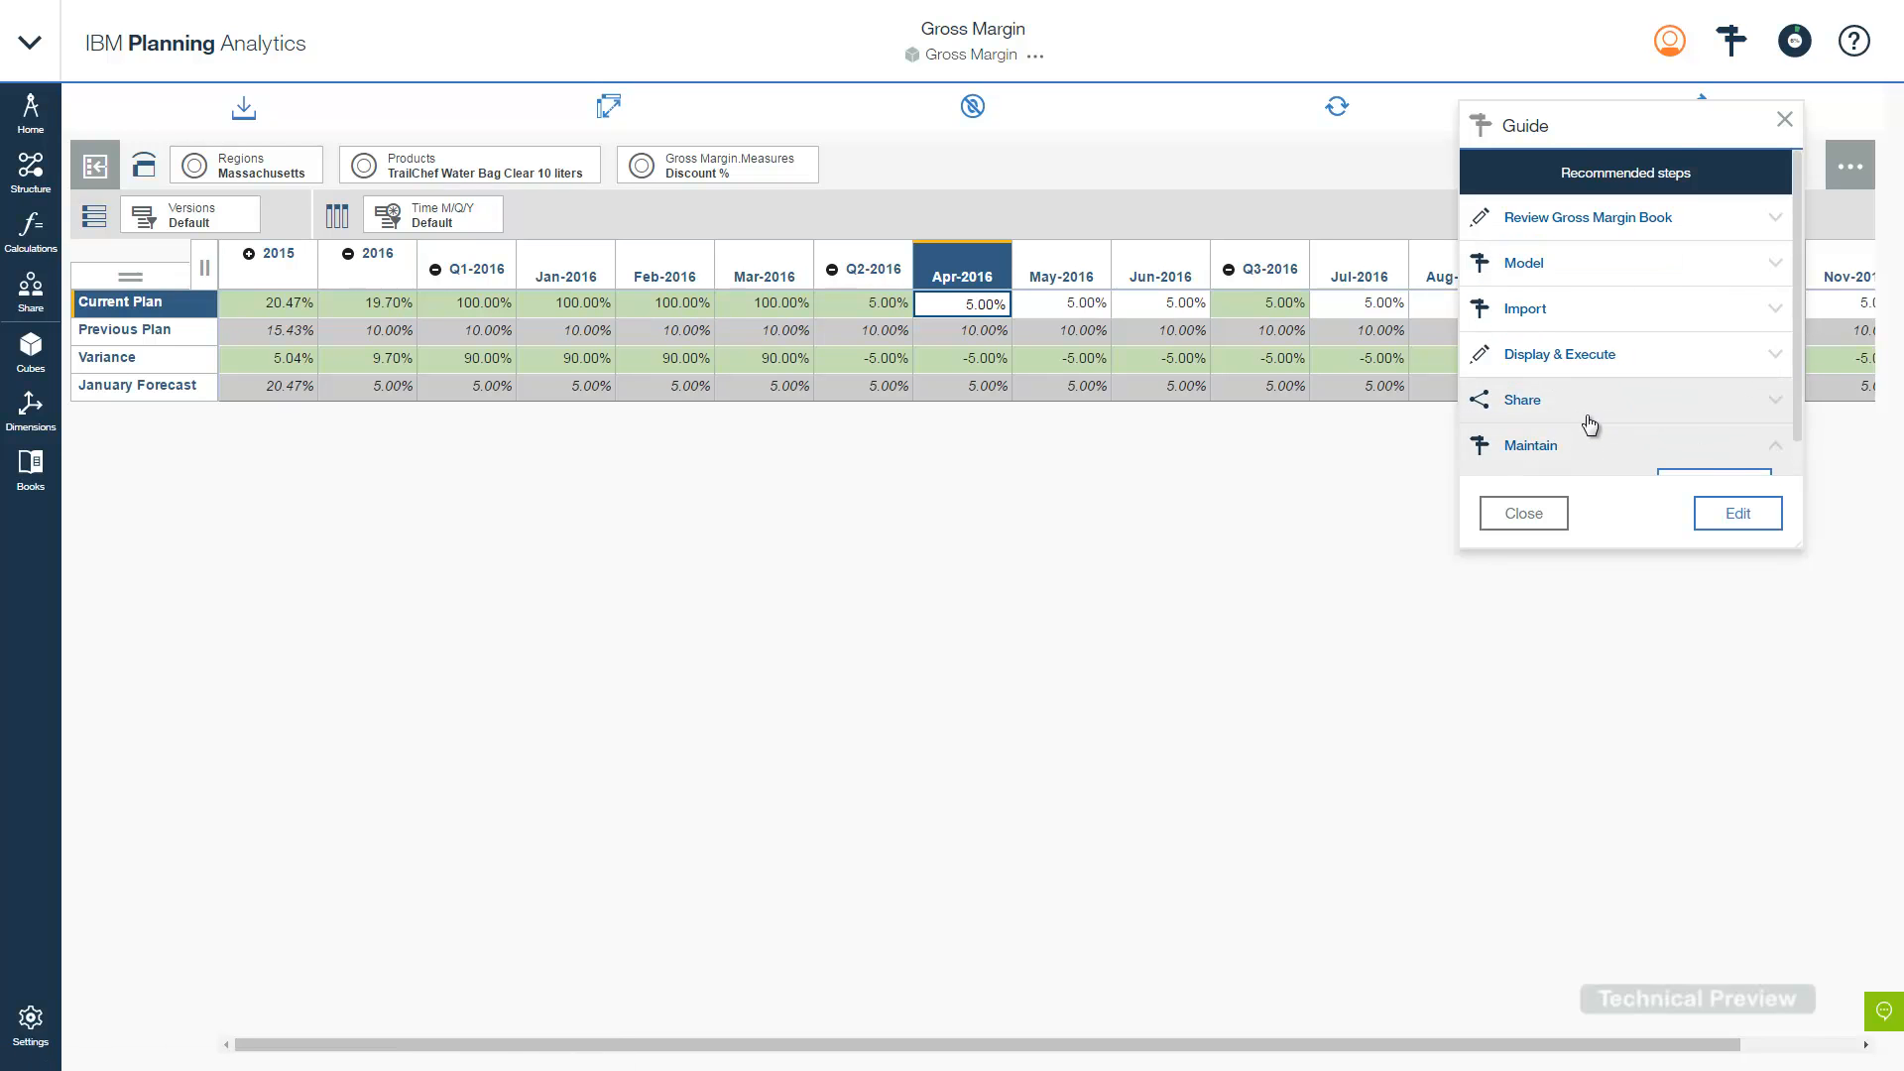
pyautogui.click(1692, 446)
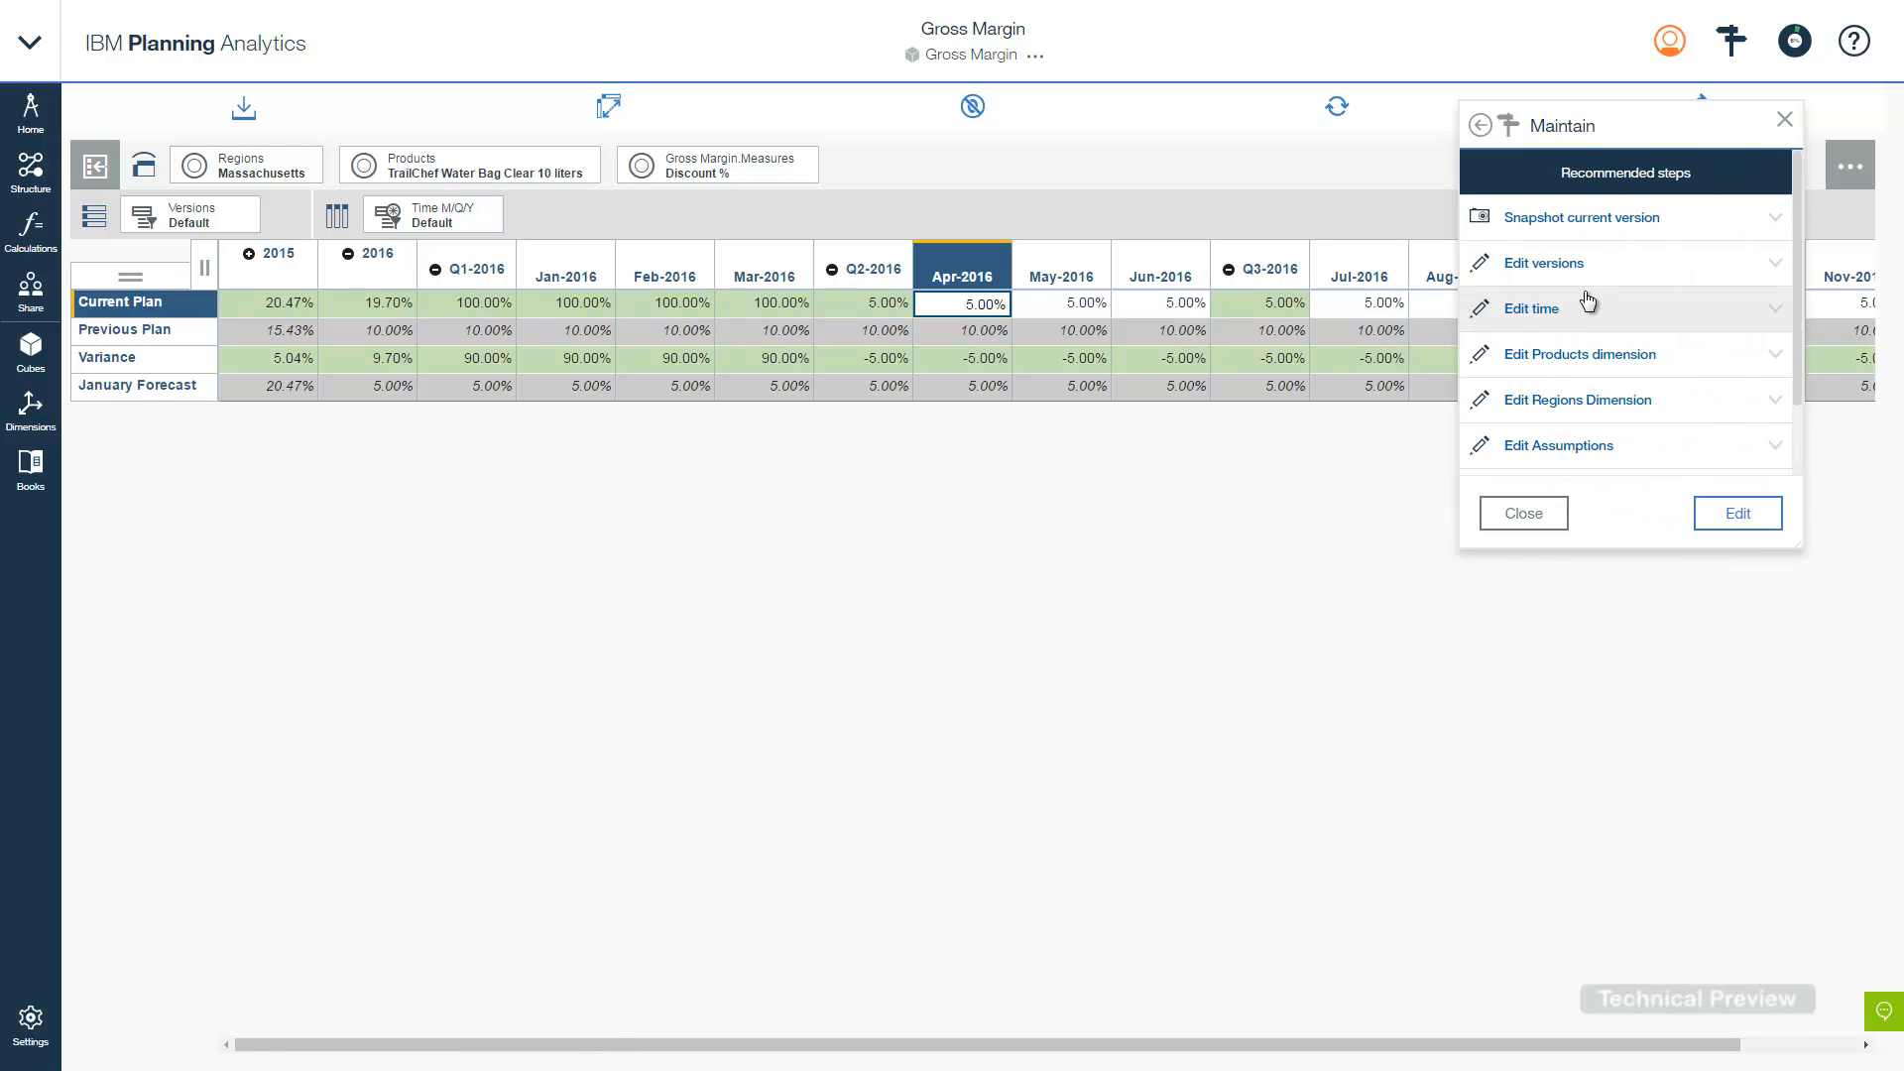
pyautogui.scroll(-1, 1581, 302)
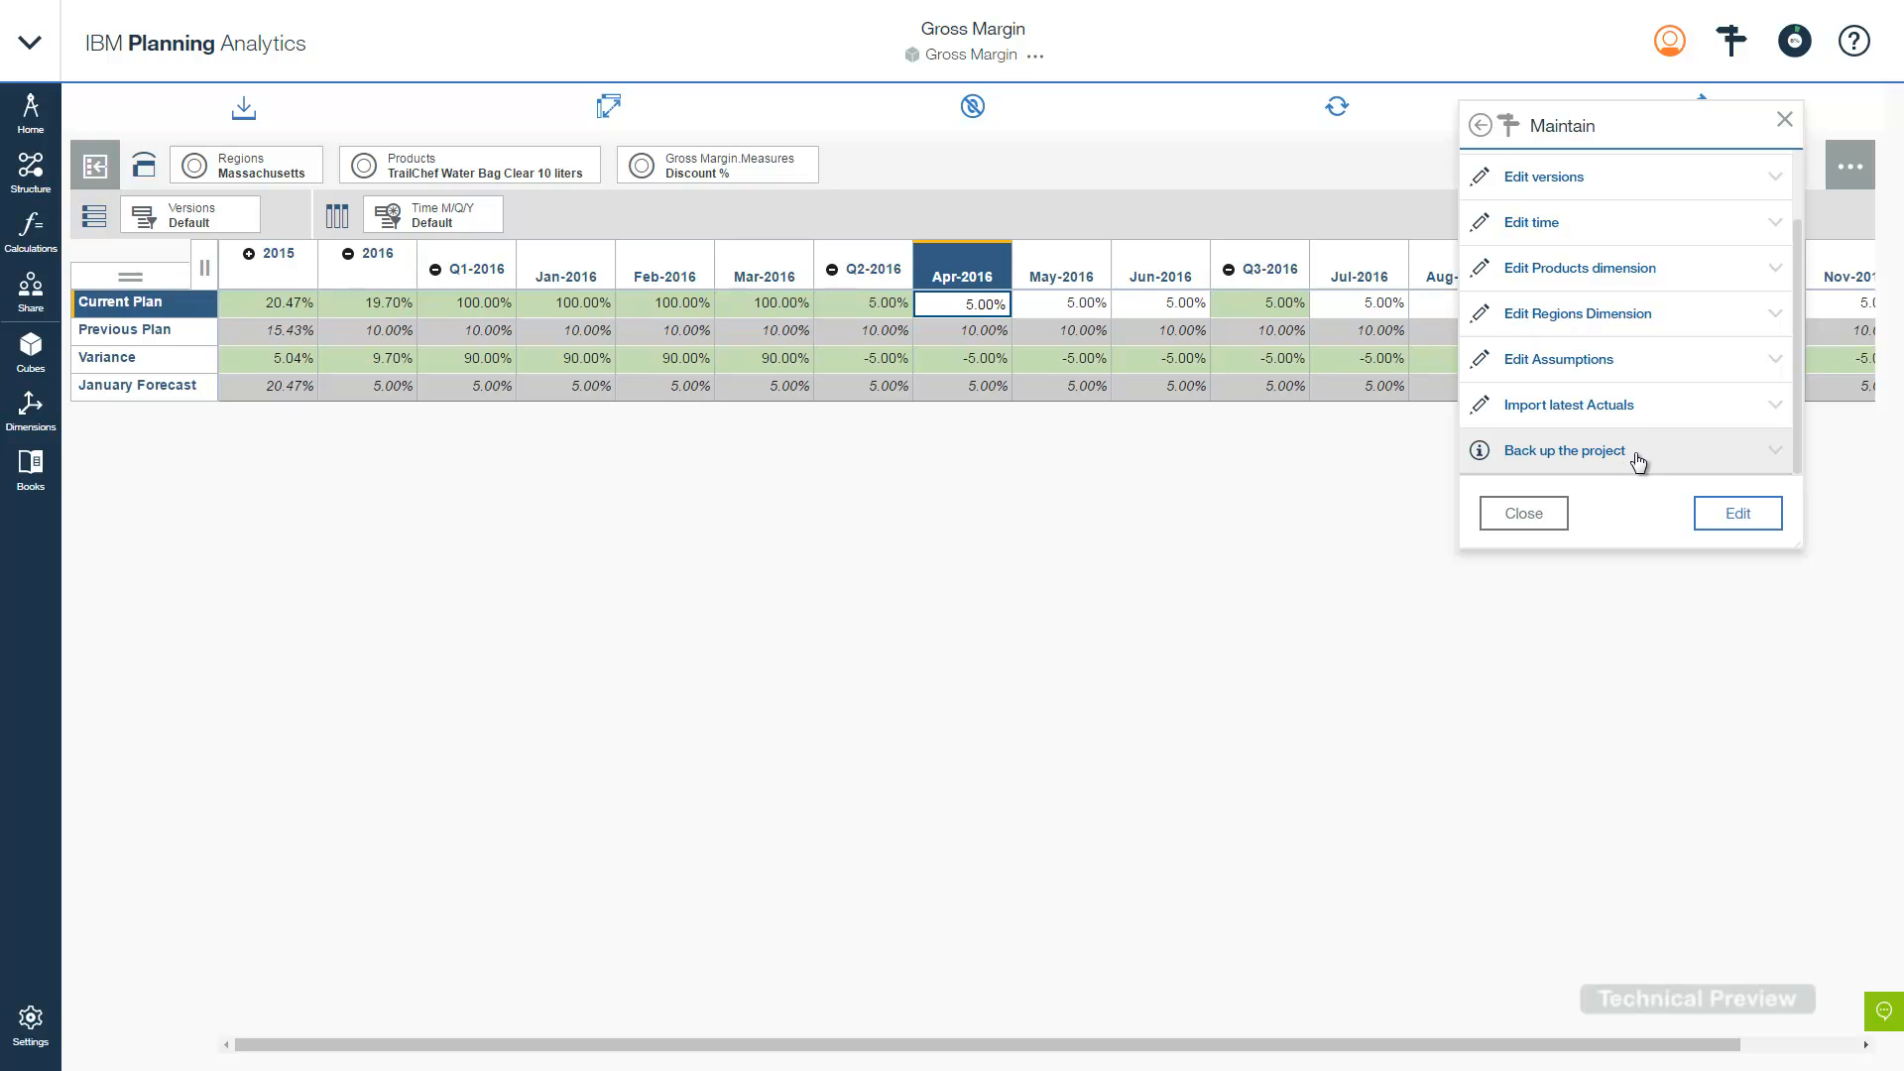
pyautogui.click(1638, 462)
pyautogui.scroll(-1, 1638, 463)
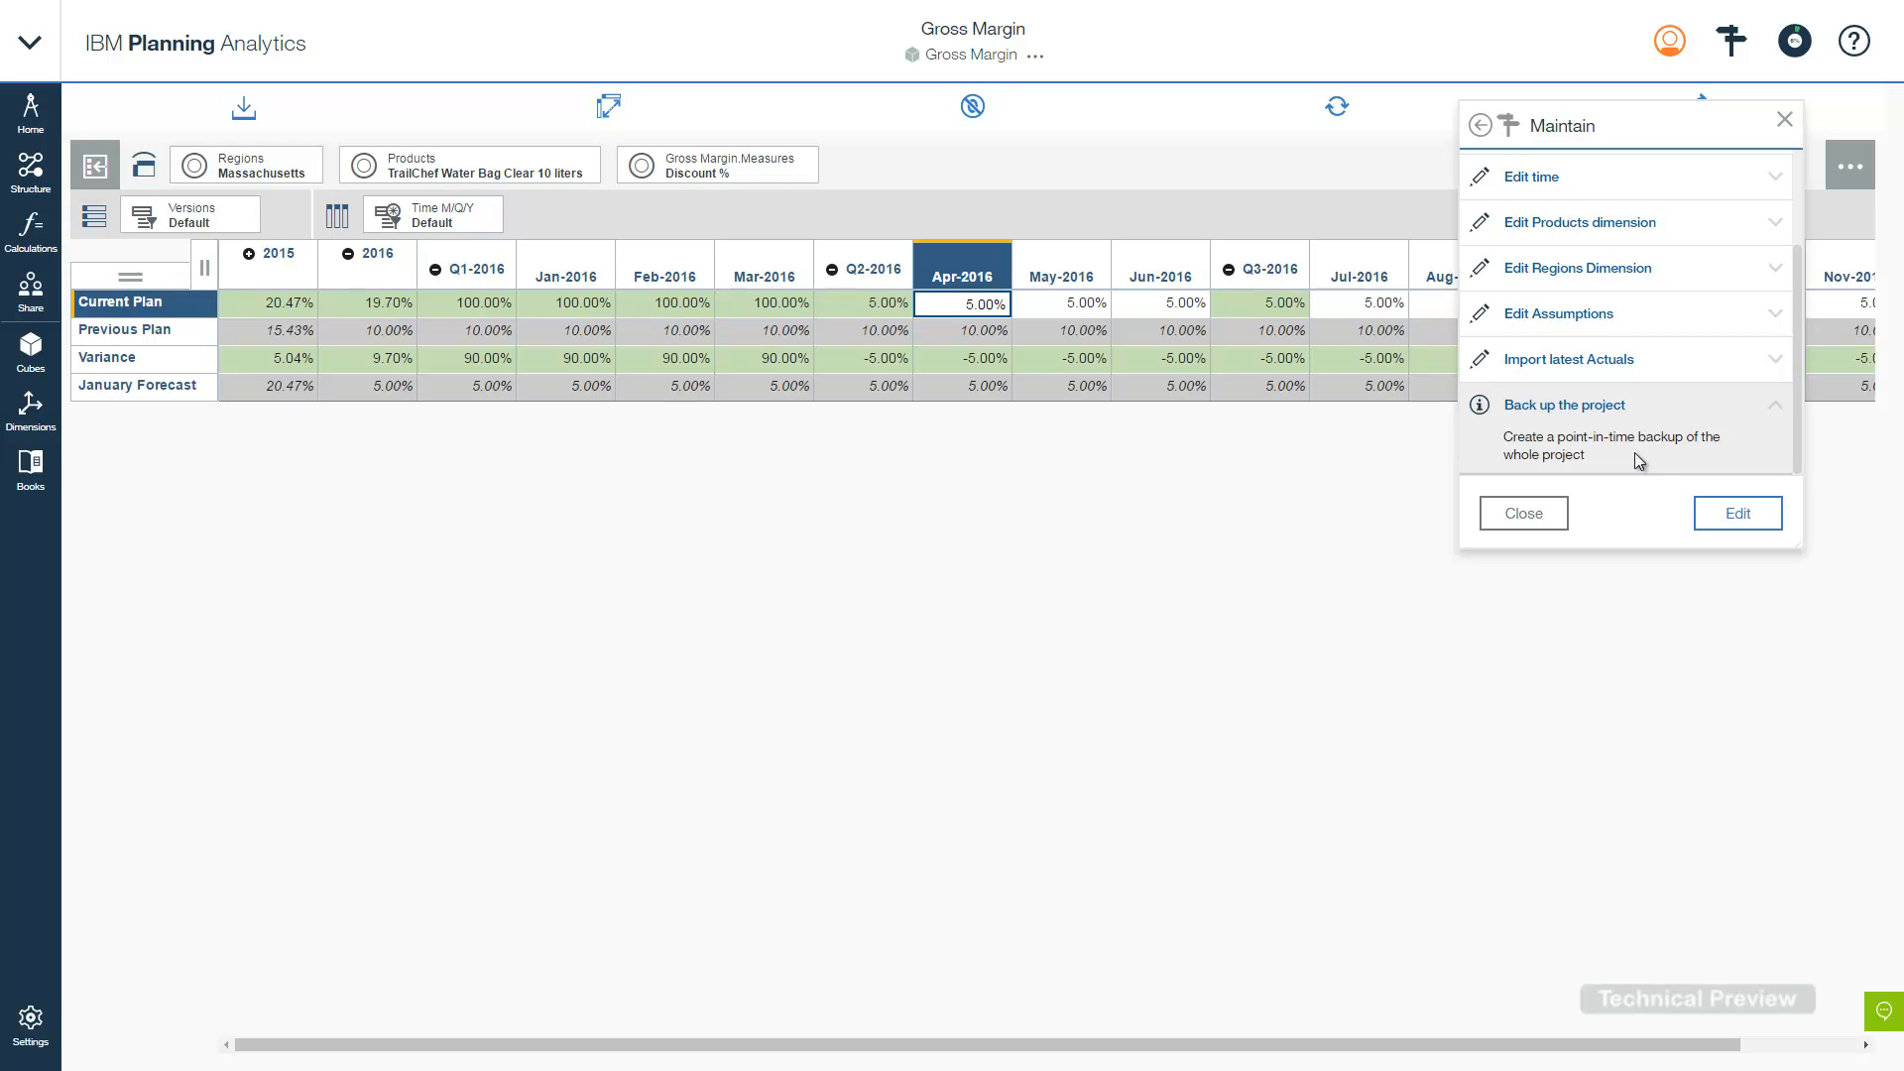
pyautogui.click(1523, 513)
pyautogui.click(26, 1031)
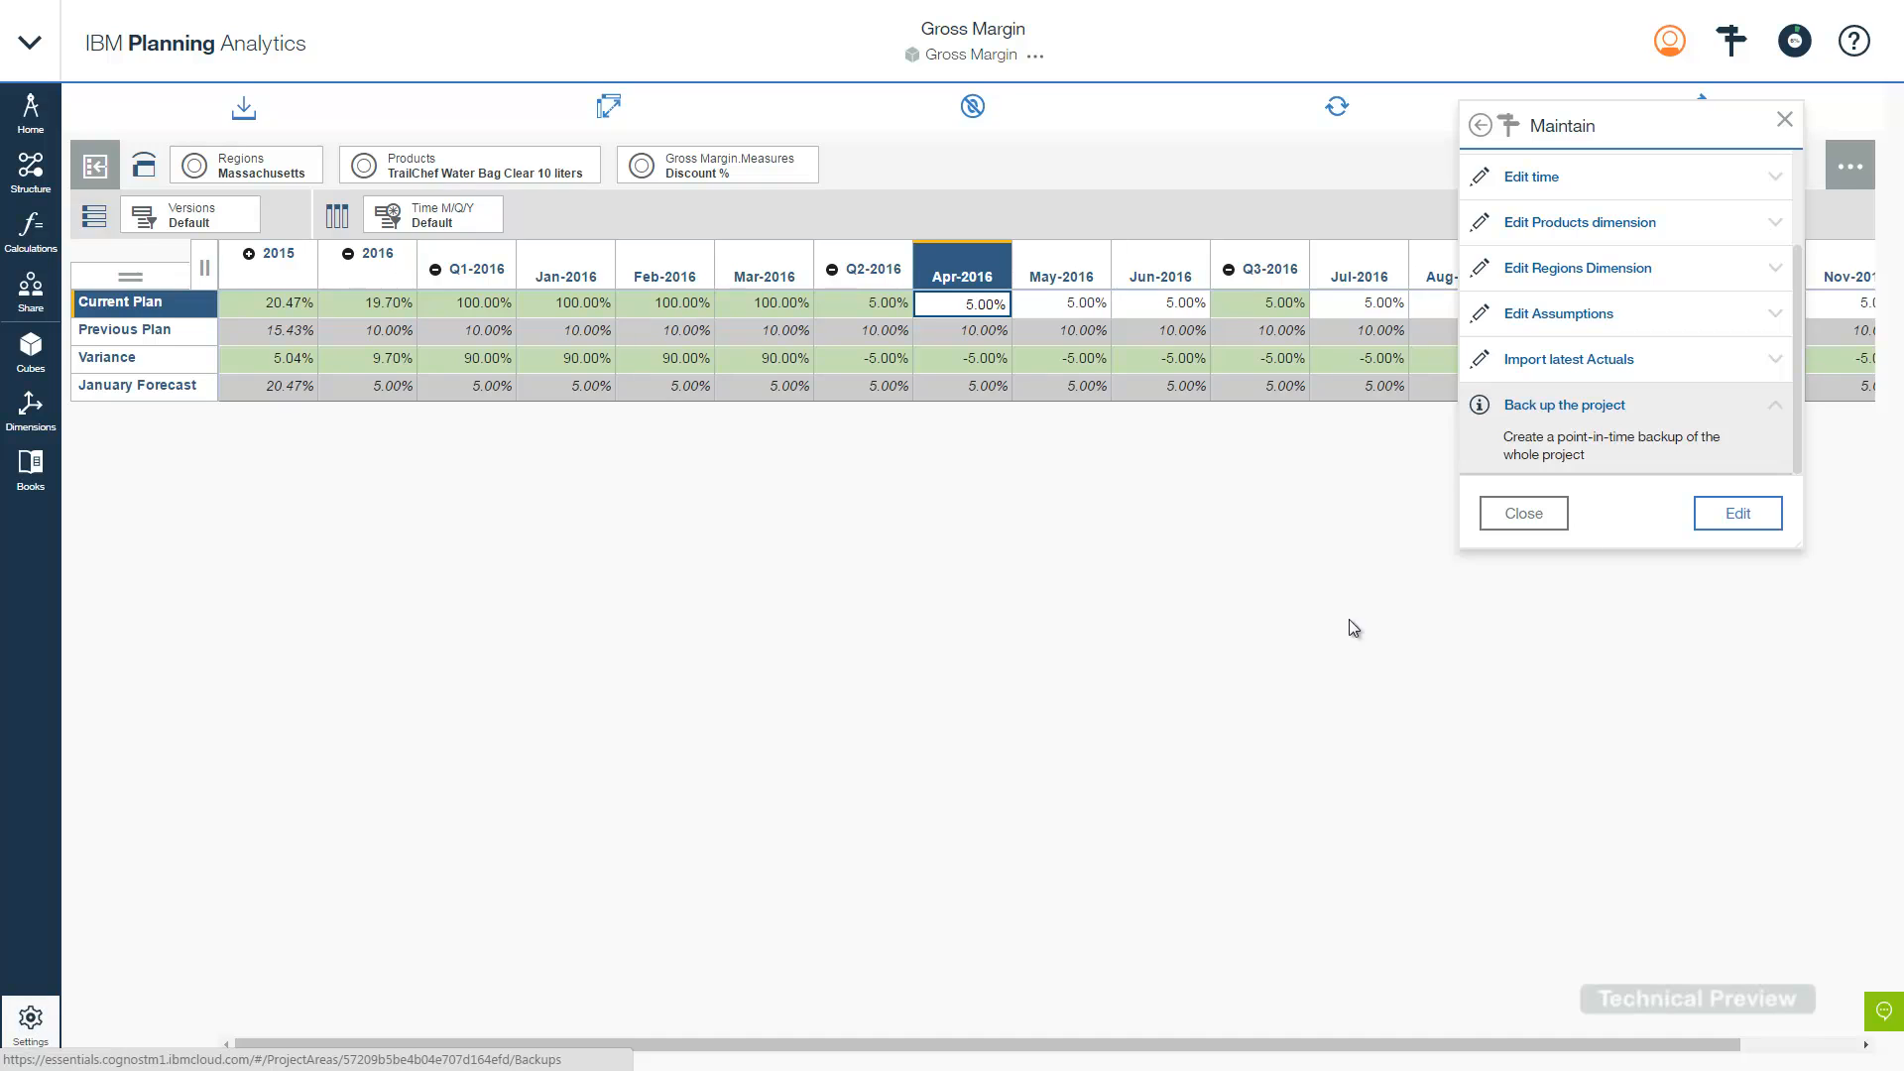
pyautogui.click(1530, 517)
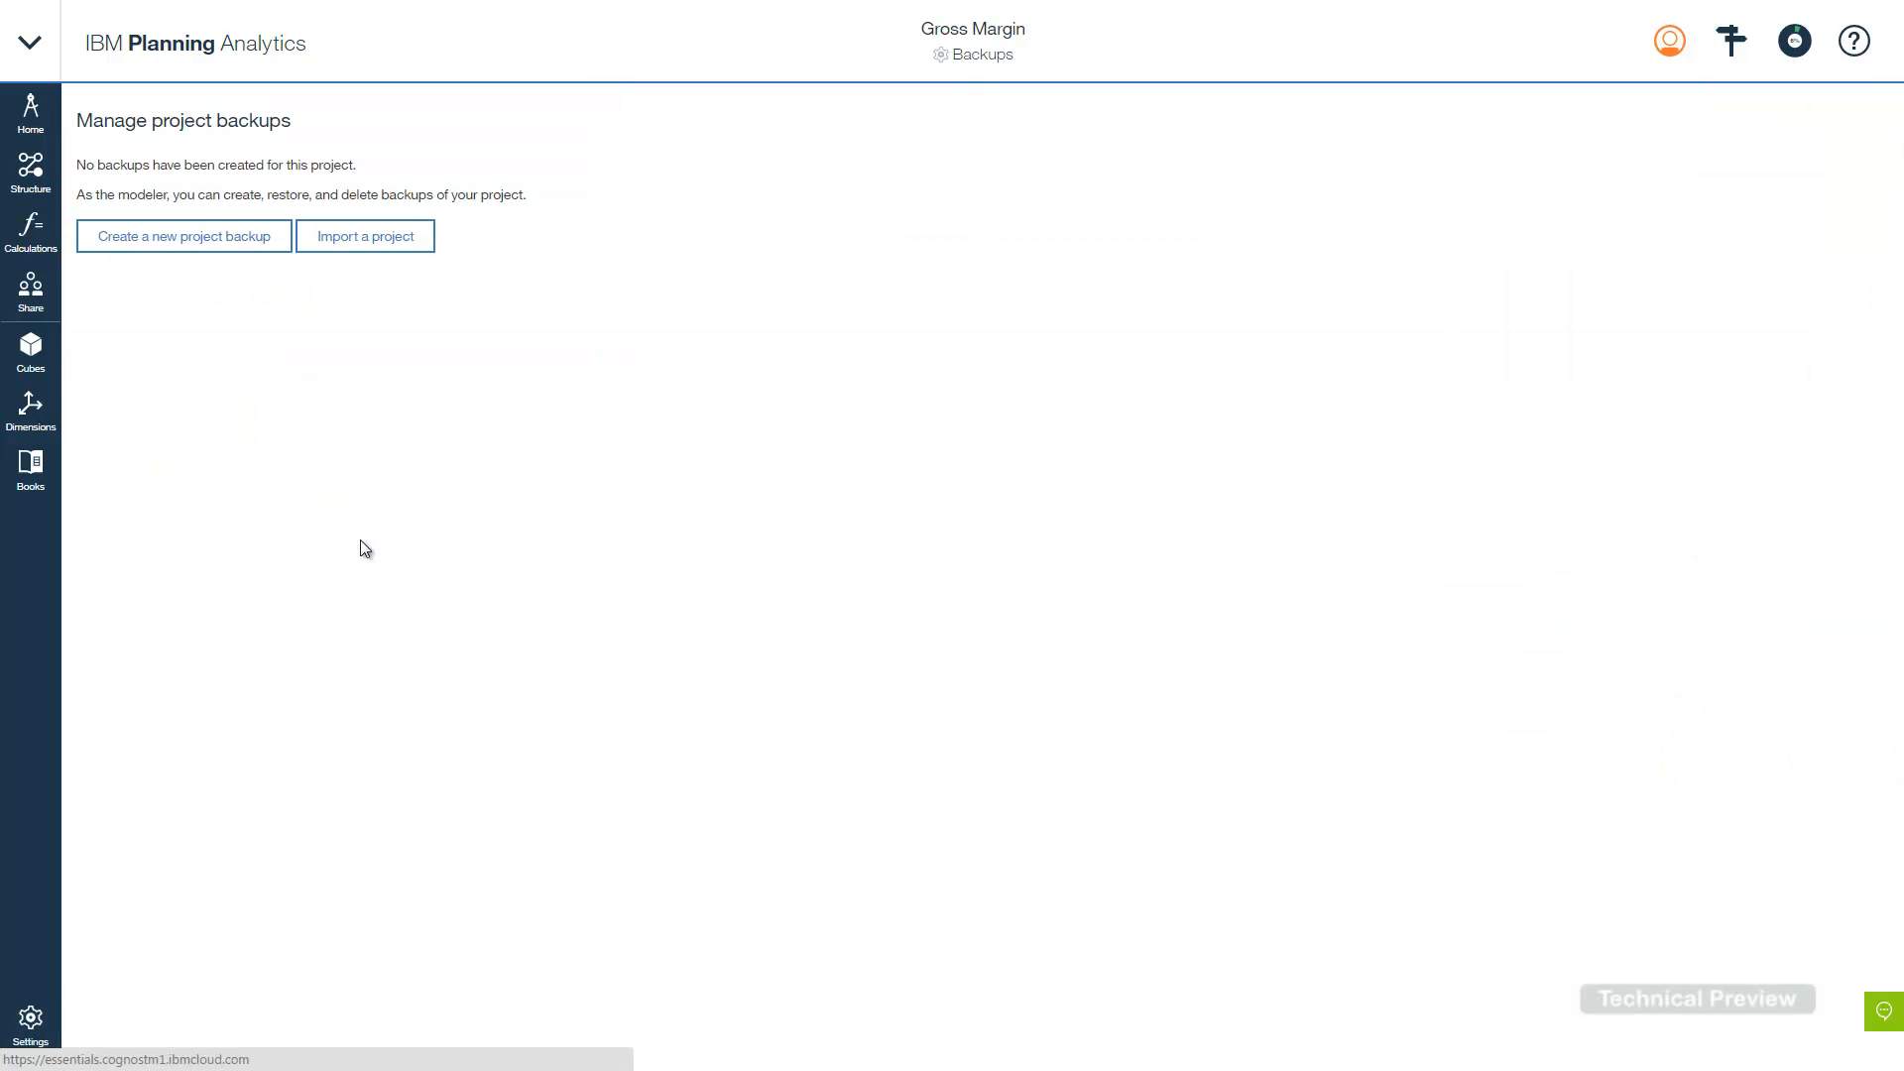
# - Start a new backup titled 'After importing January actuals' with description 'Backup after uploading the January actuals'
pyautogui.click(227, 239)
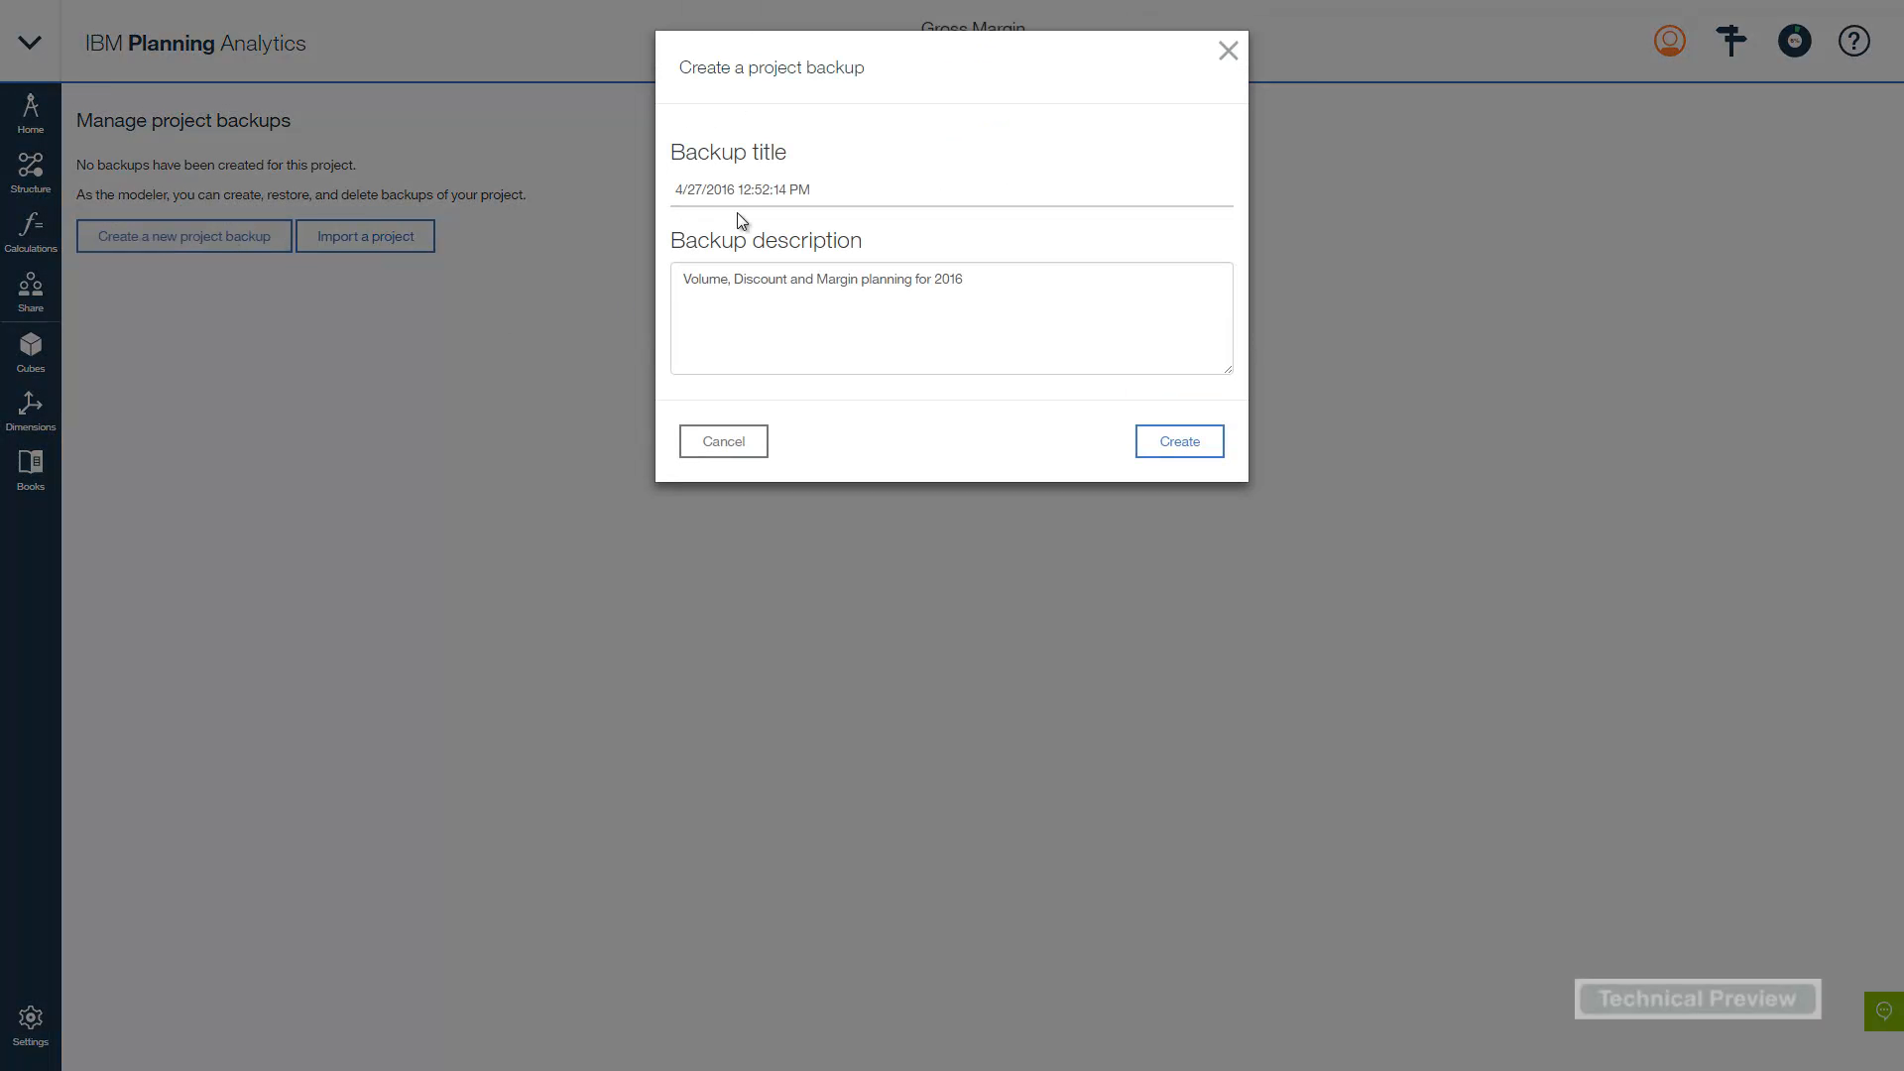
pyautogui.moveTo(819, 186); pyautogui.dragTo(673, 186)
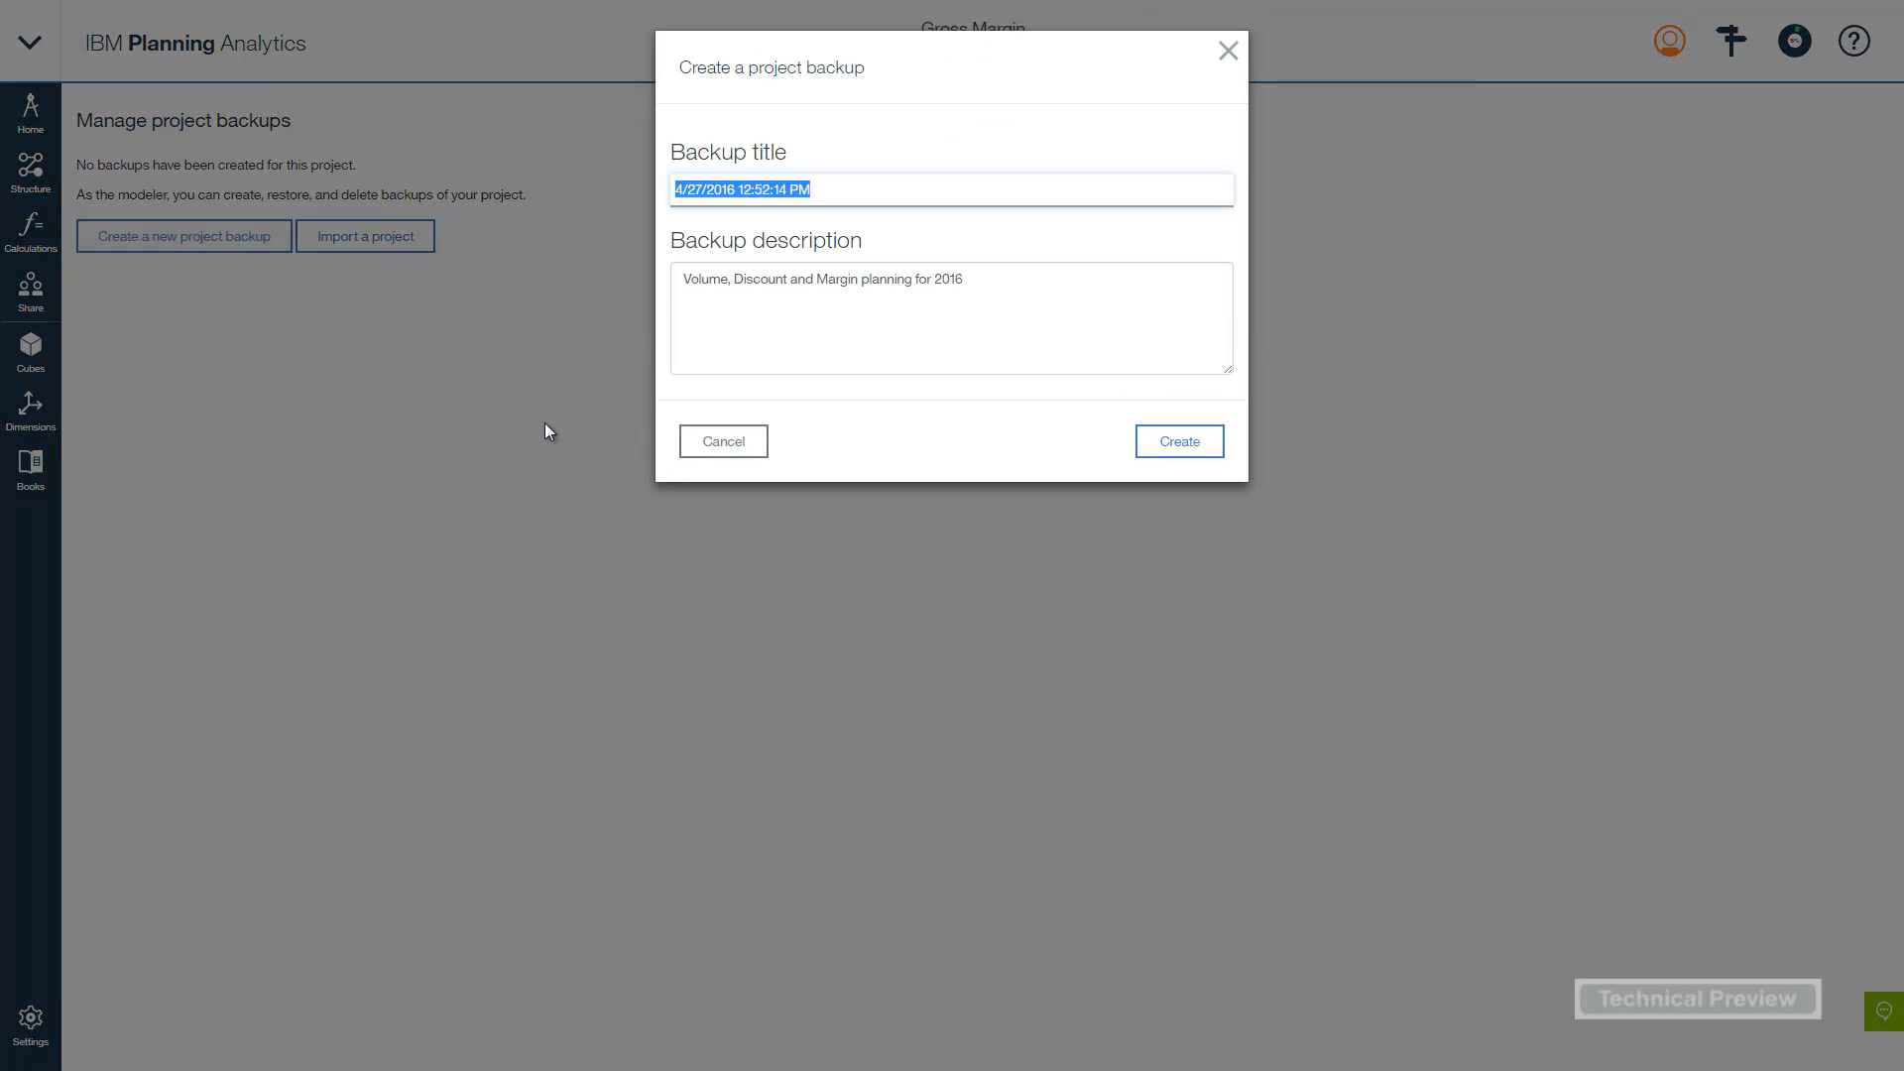
pyautogui.write('After ')
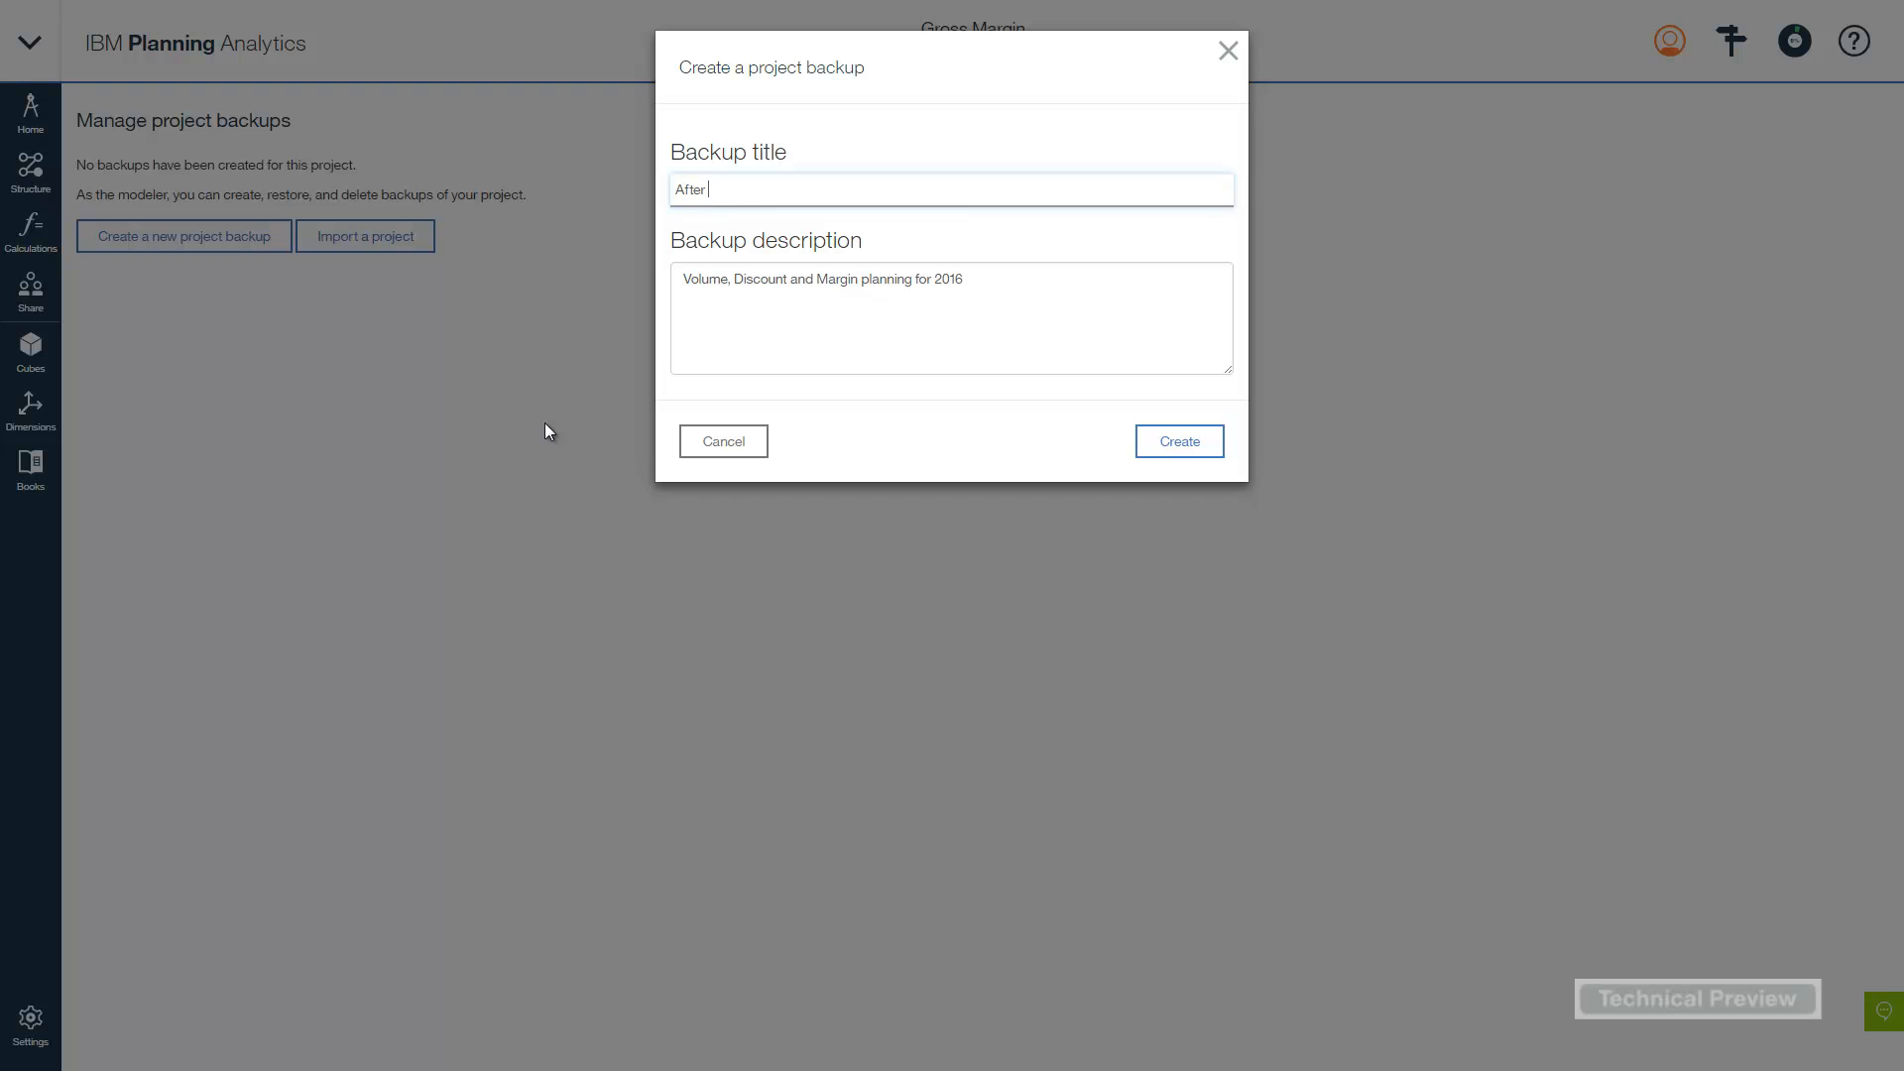
pyautogui.write('importing January actuals')
pyautogui.moveTo(992, 280); pyautogui.dragTo(657, 285)
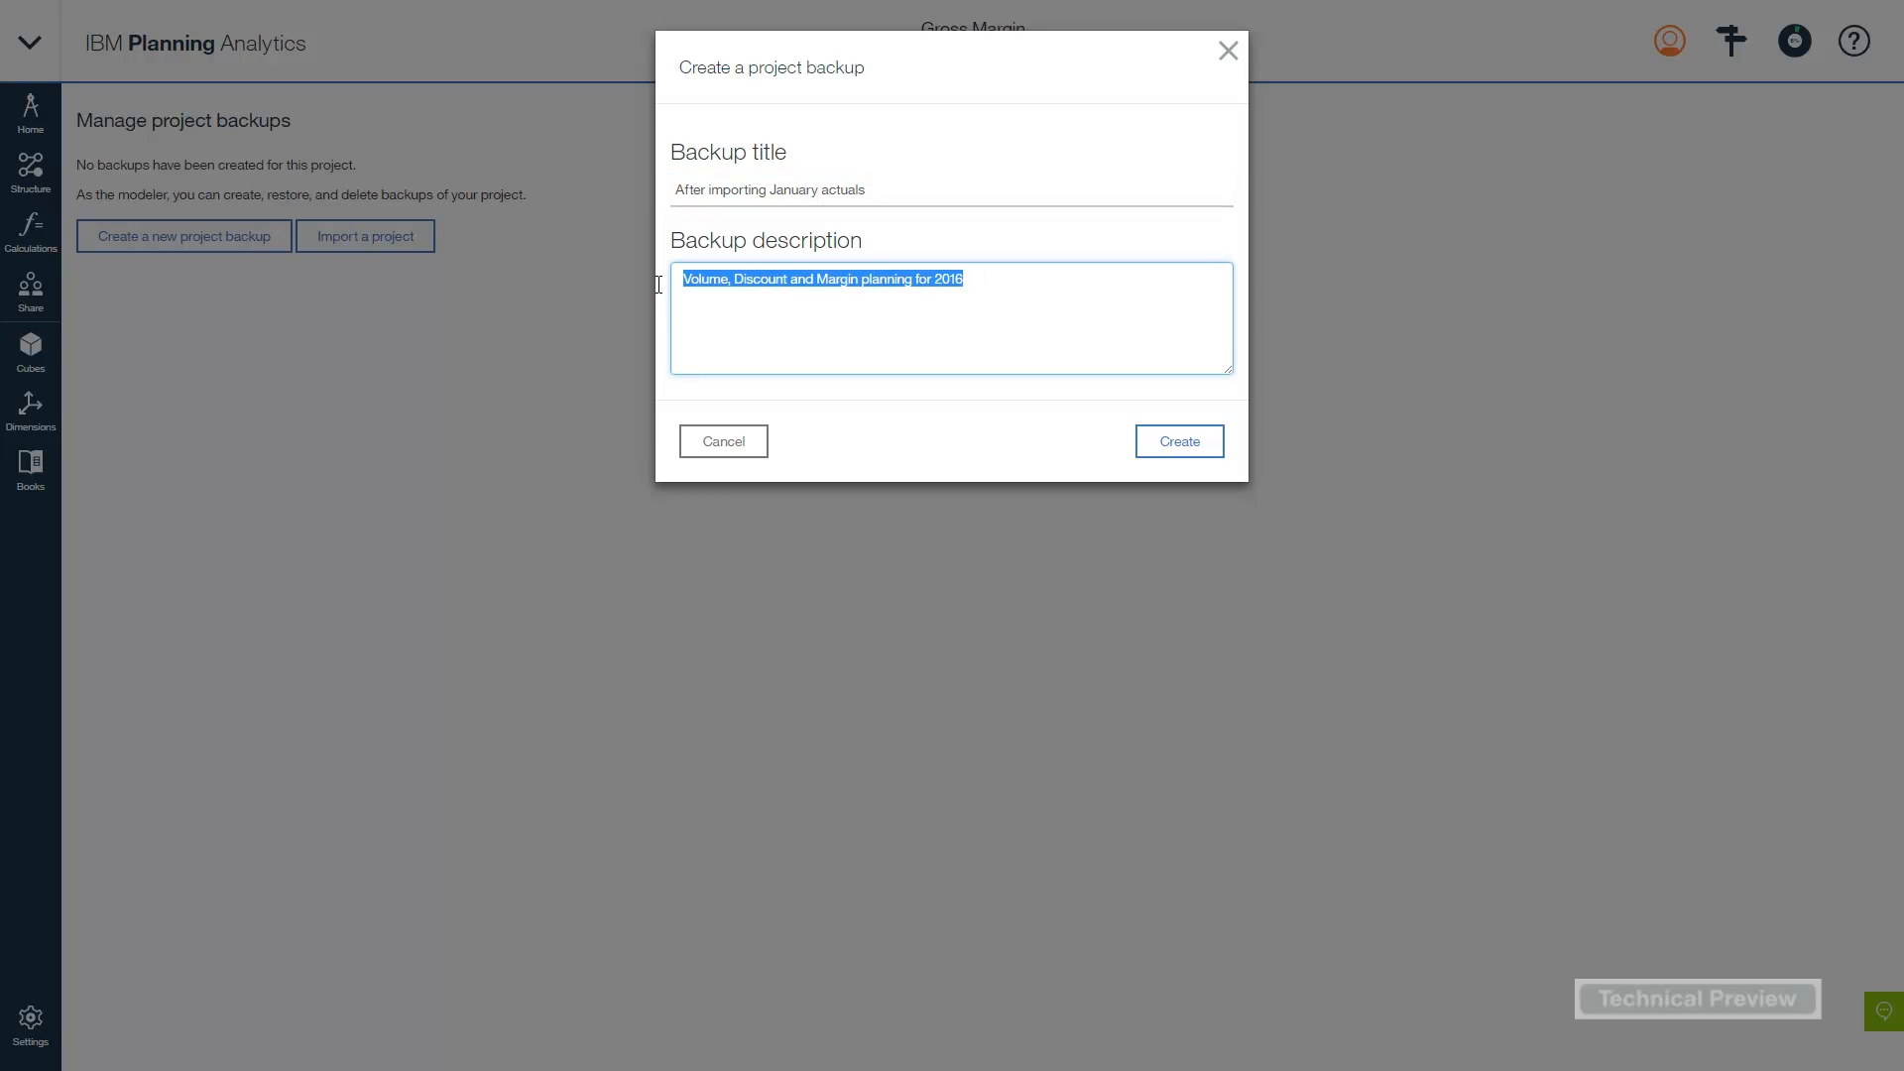
pyautogui.write('Backup af')
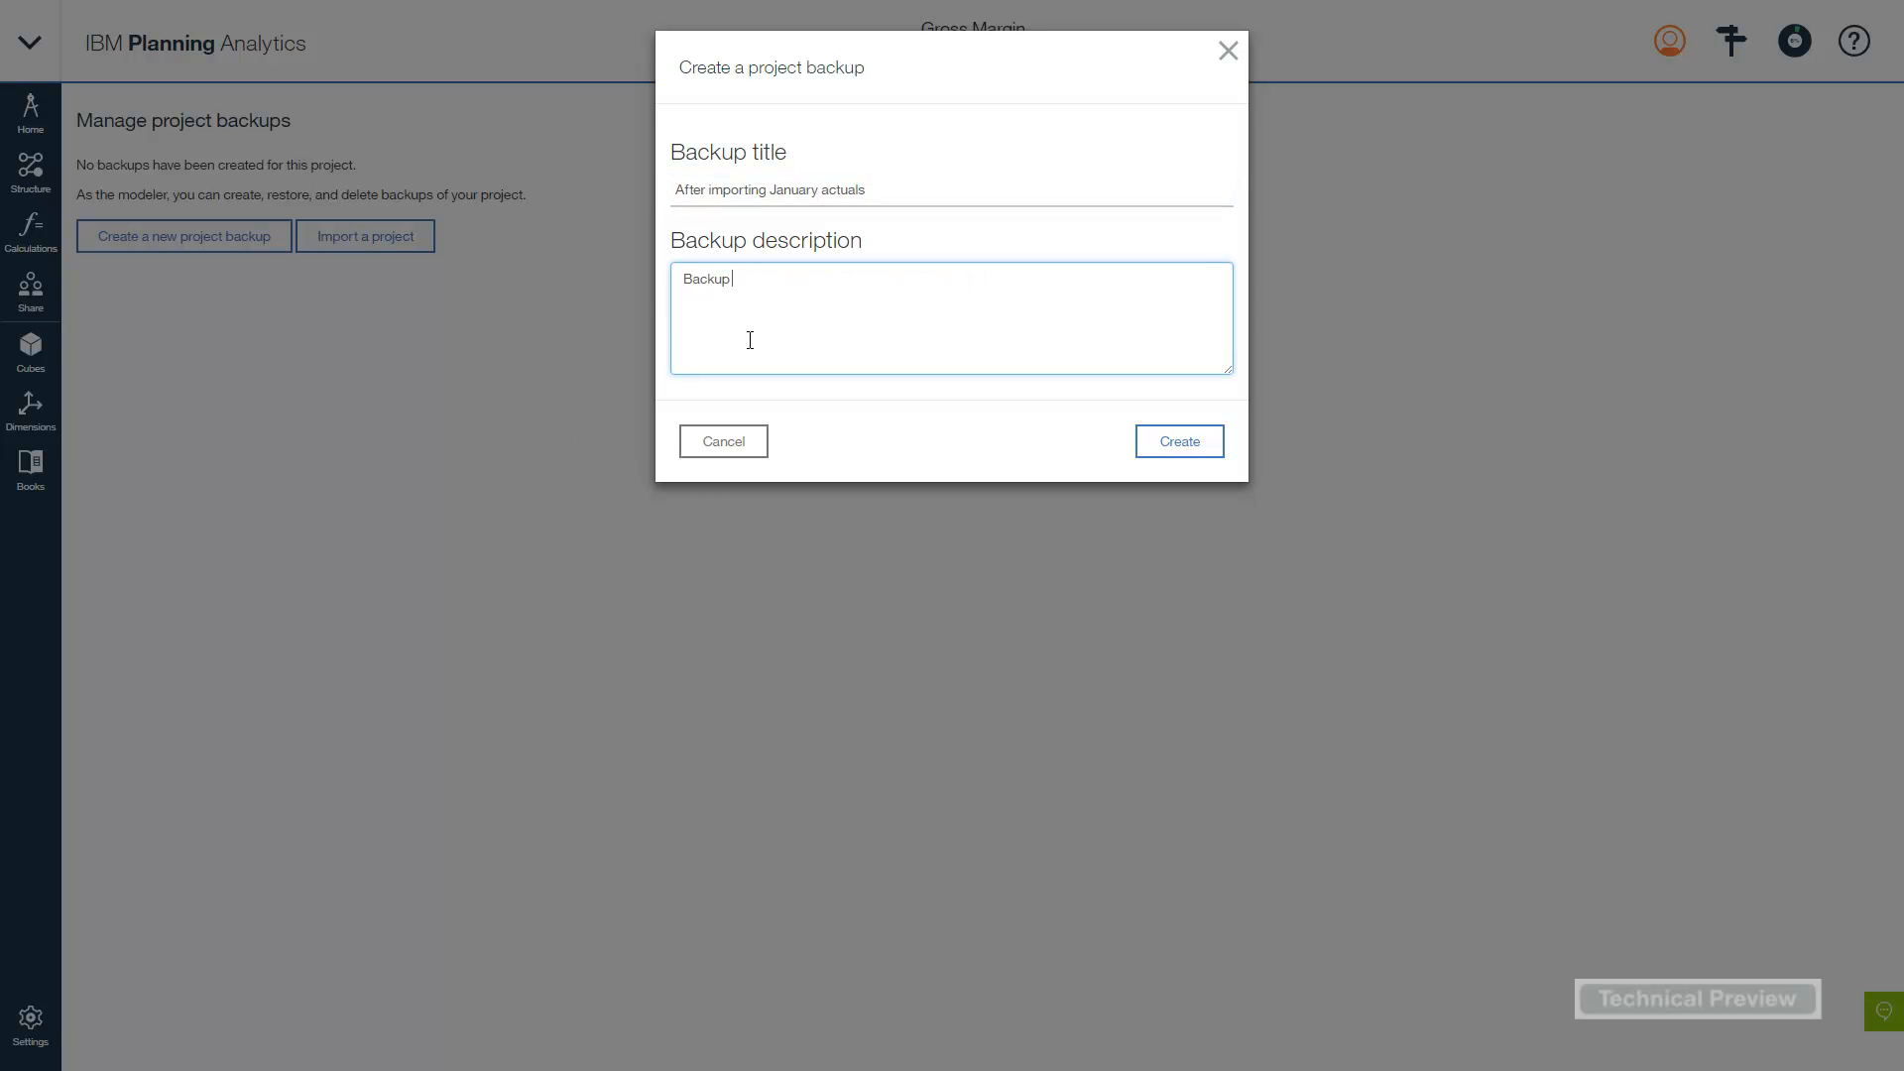
pyautogui.write('ter uploading the Januayt')
pyautogui.press('BackSpace')
pyautogui.press('BackSpace')
pyautogui.write('ry actuasls')
pyautogui.press('BackSpace')
pyautogui.press('BackSpace')
pyautogui.press('BackSpace')
# - Finish the description, create the backup, then check and close its actions menu
pyautogui.write('ls')
pyautogui.click(1182, 443)
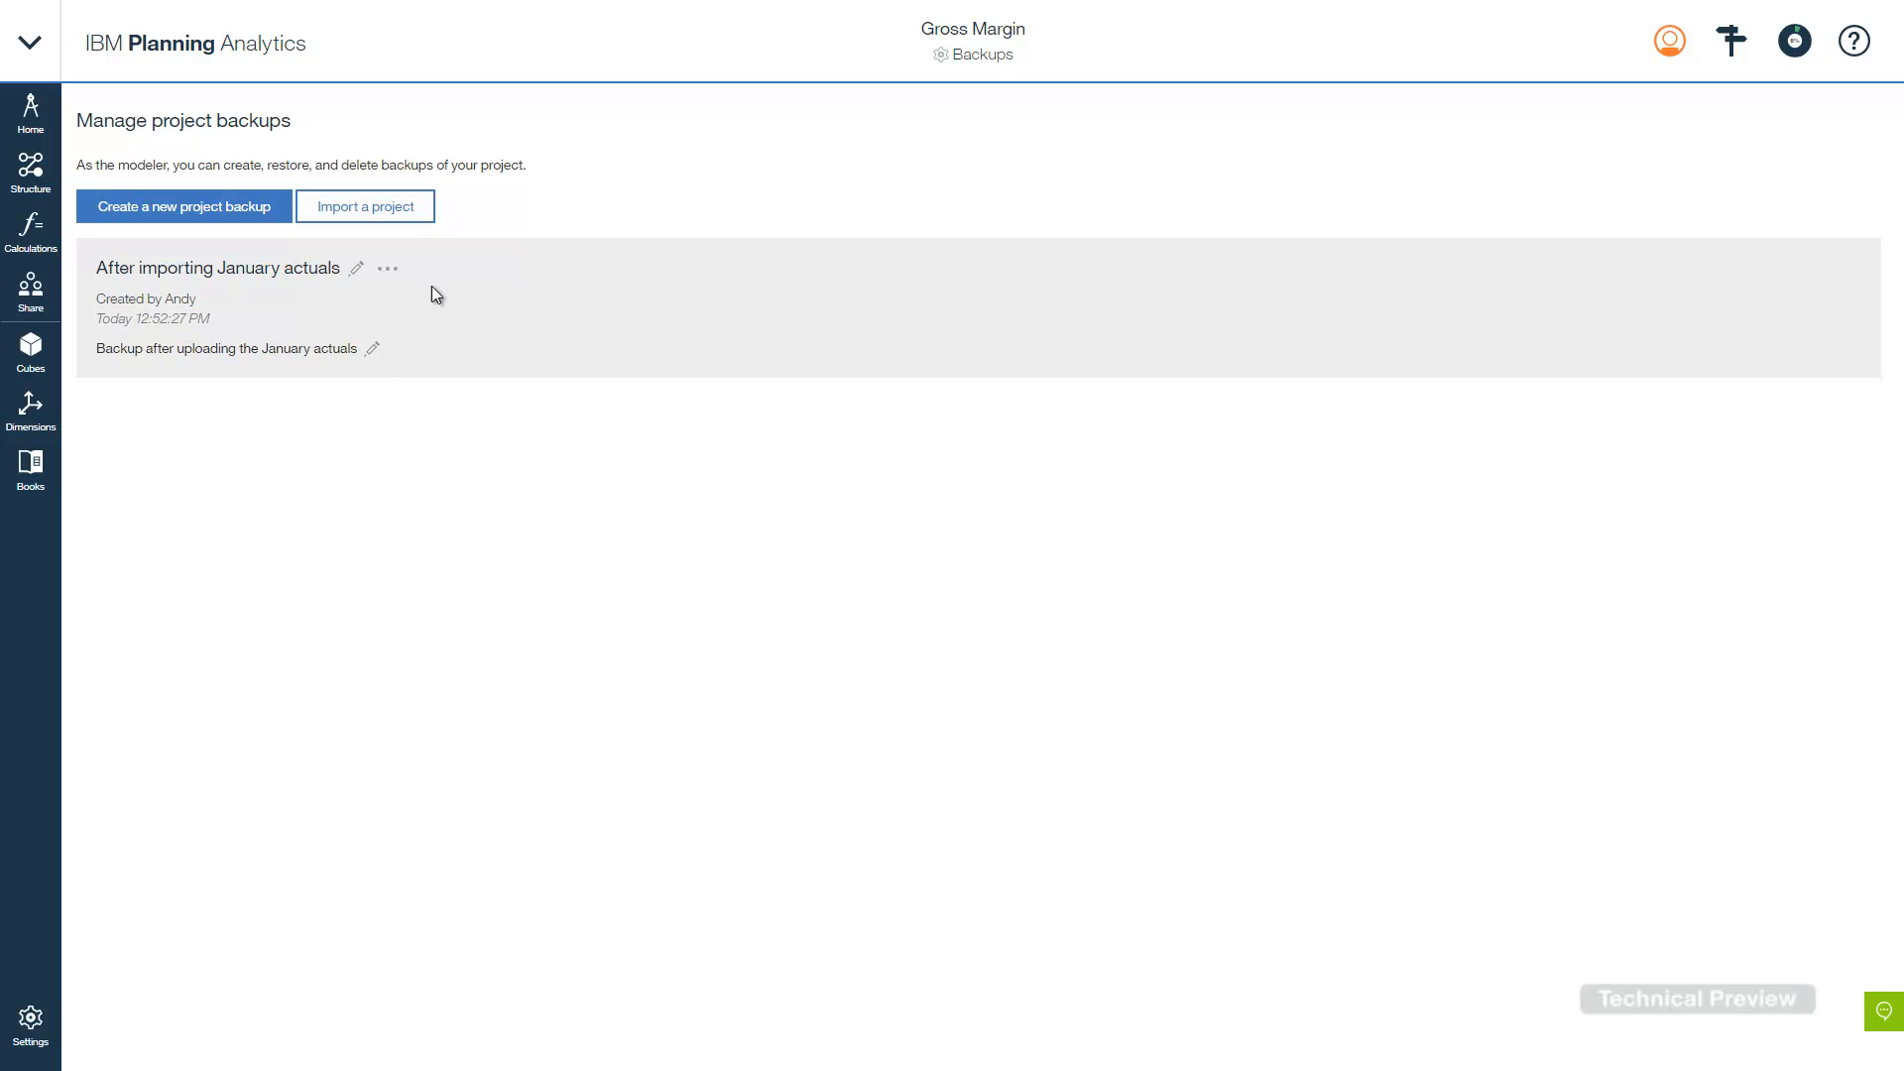
pyautogui.click(389, 271)
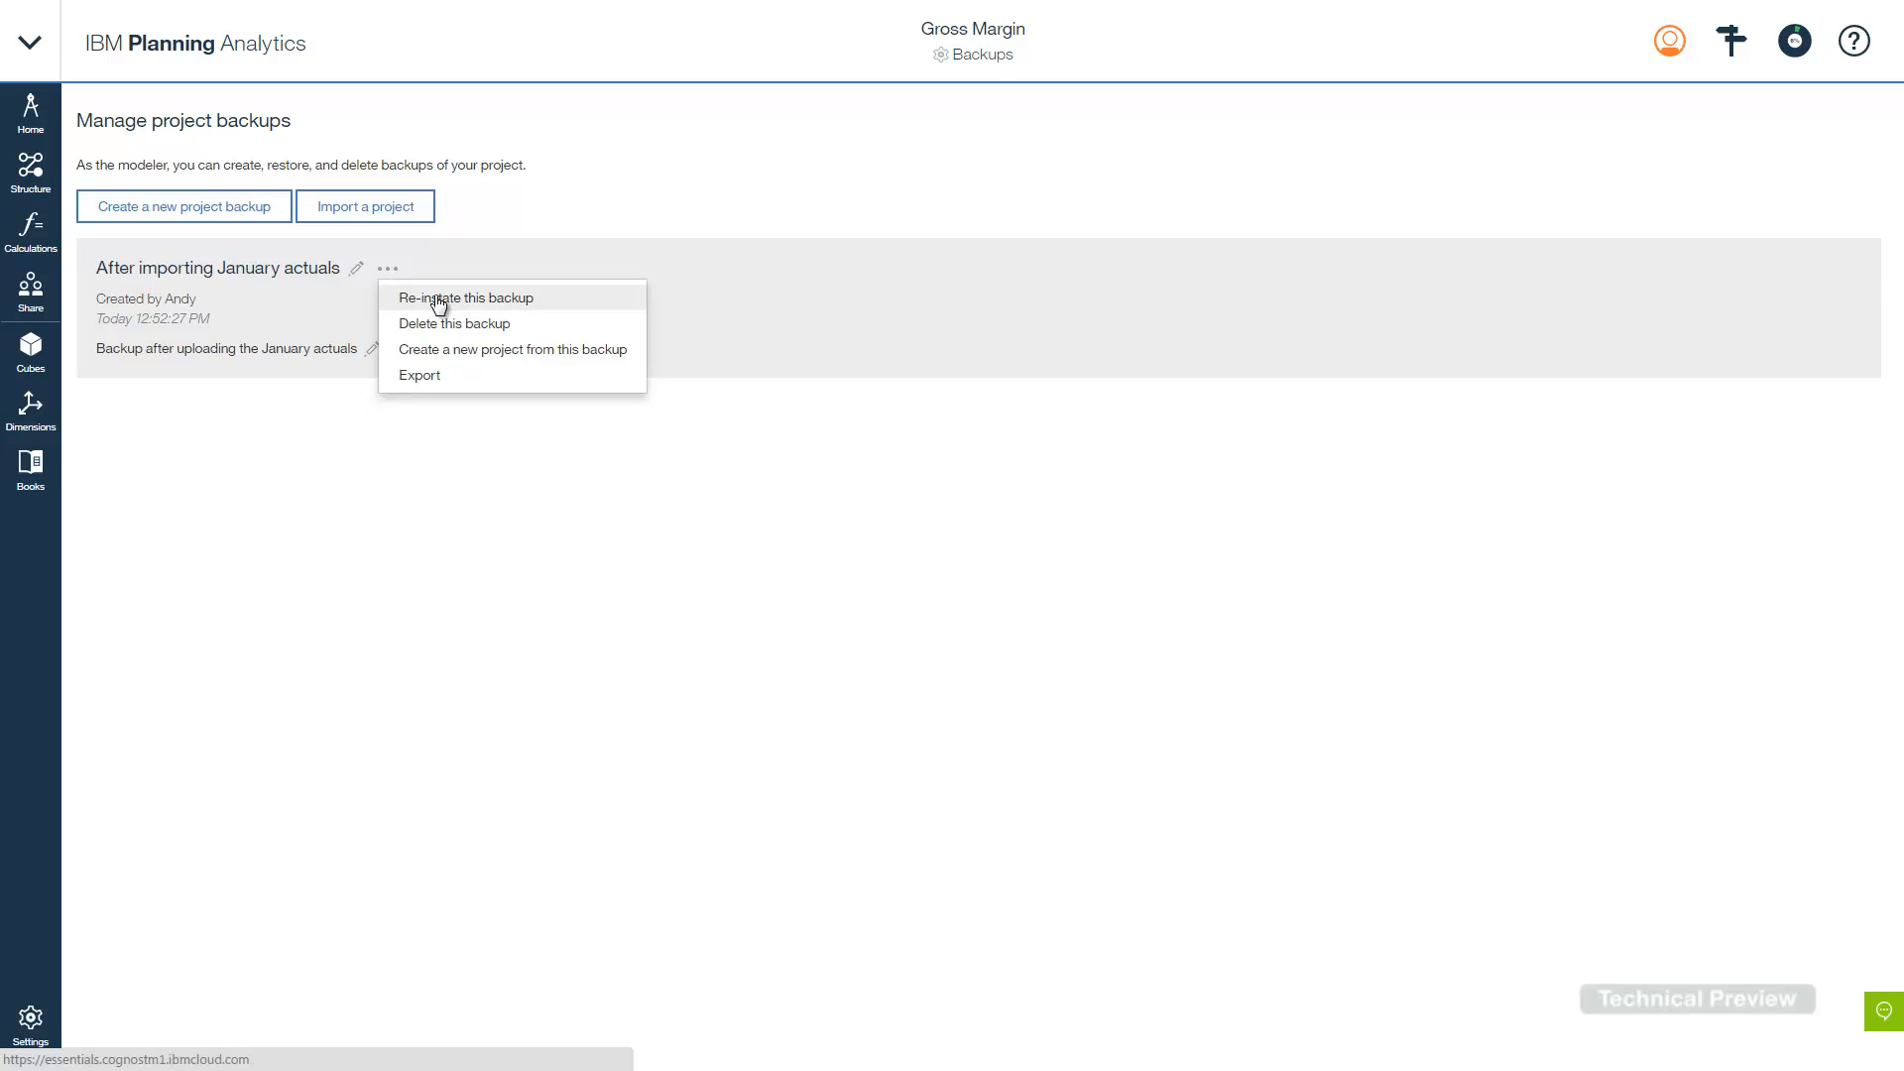
pyautogui.click(388, 553)
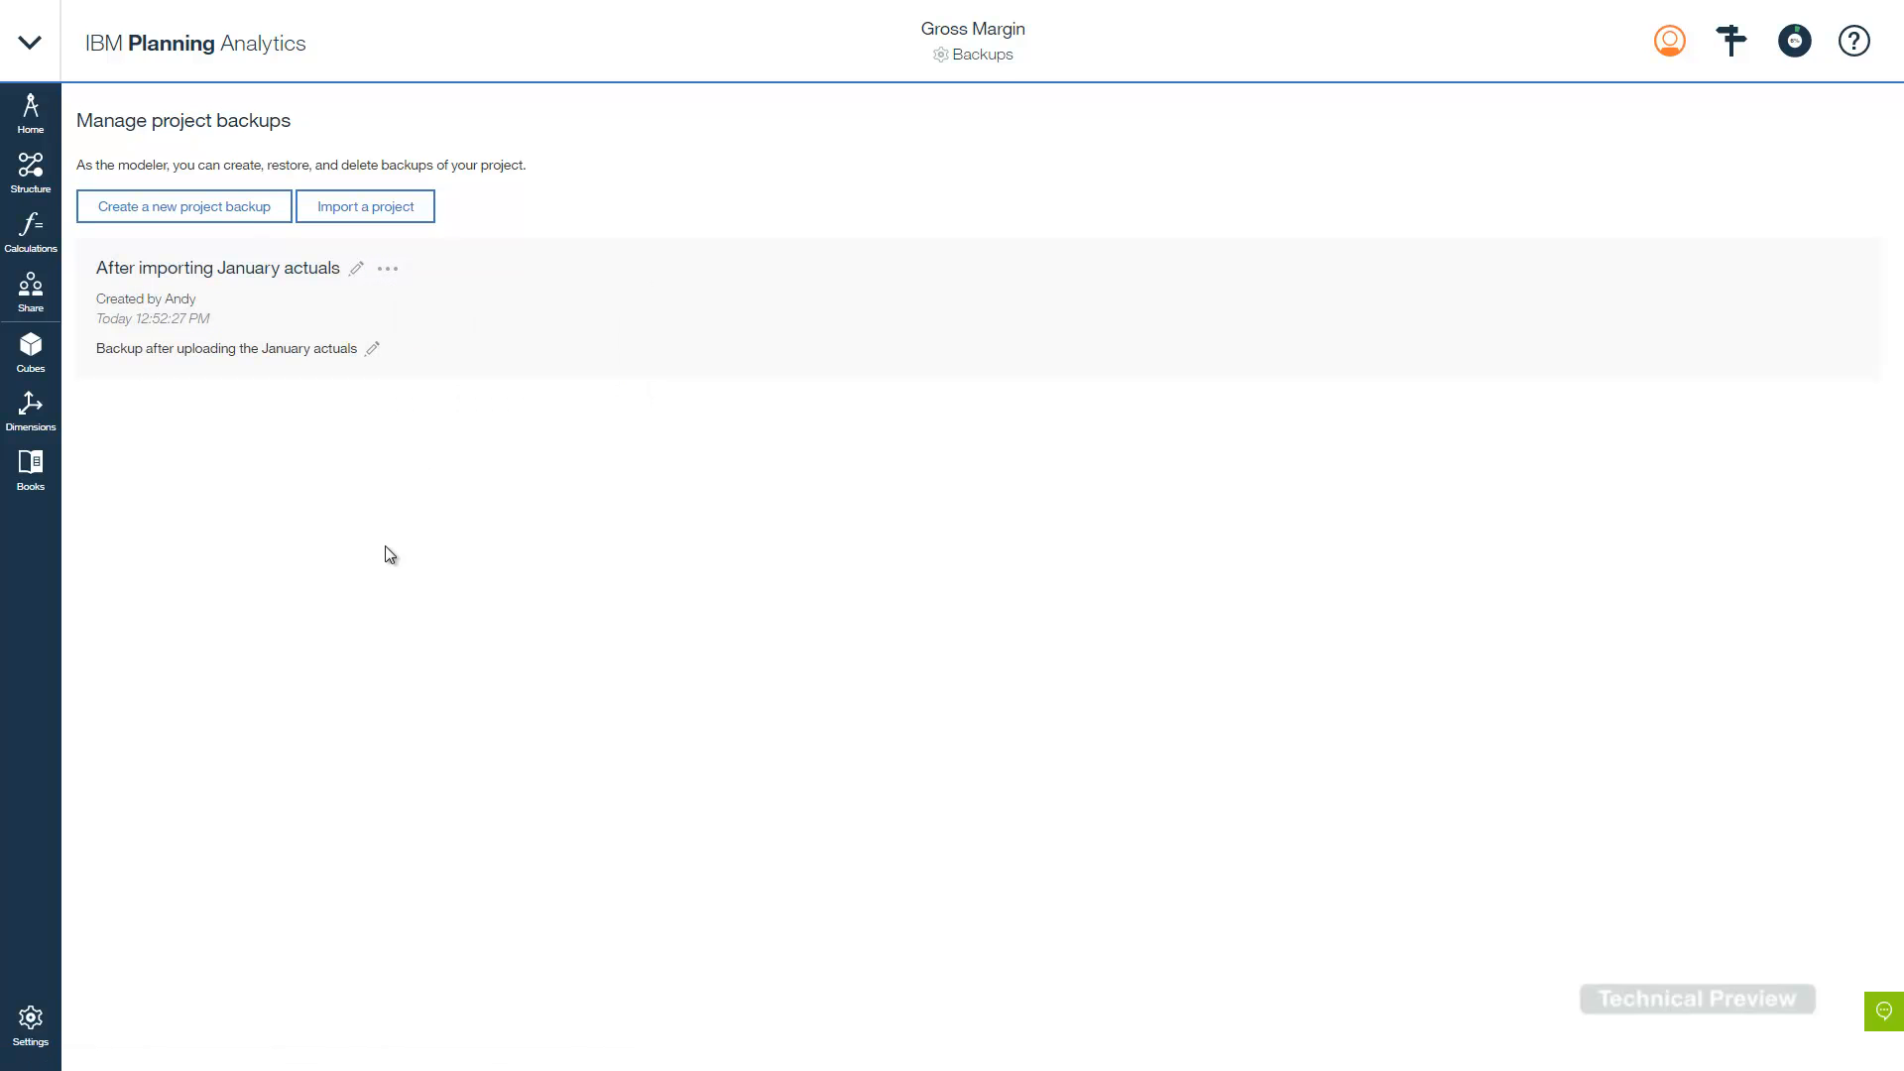